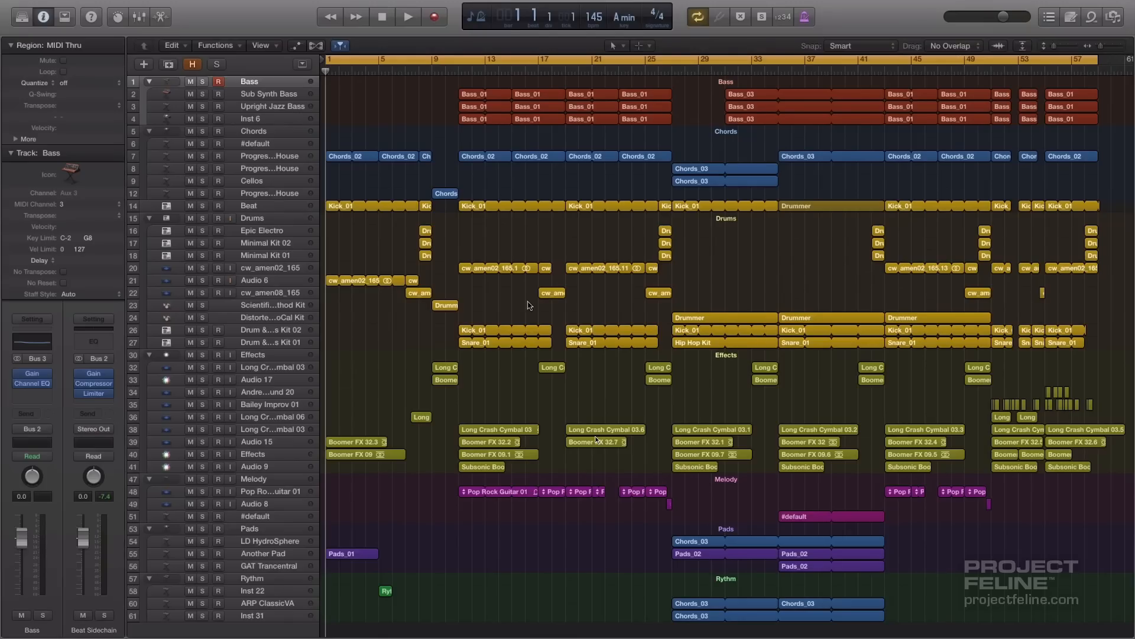
Go through the Drums, Chords and Bass track stacks, selecting each one in turn
left_click(256, 219)
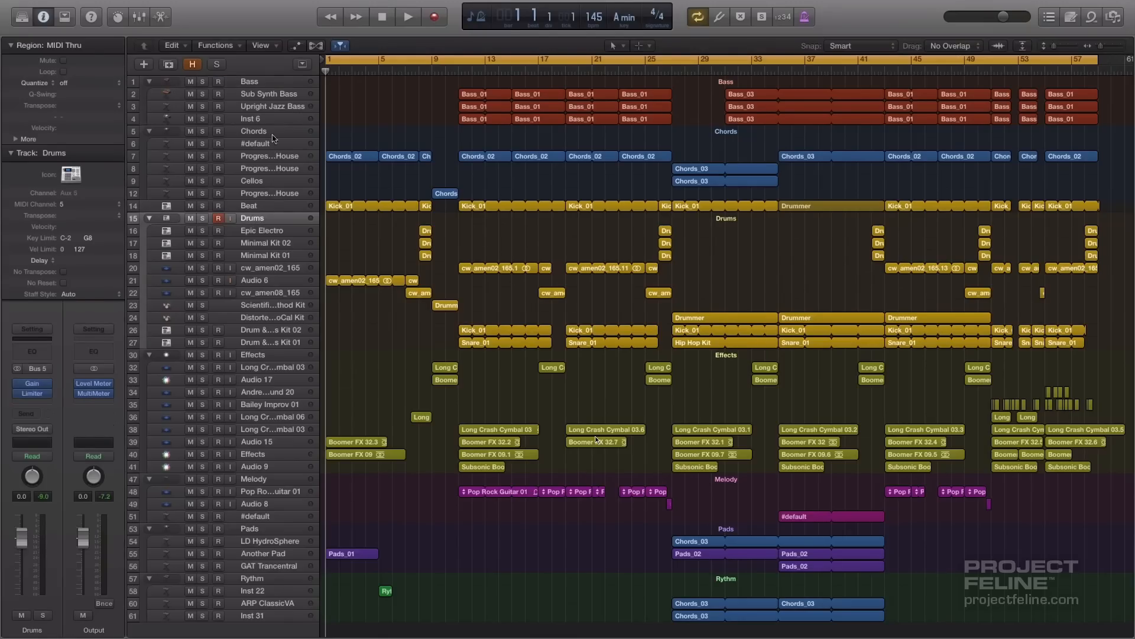
left_click(270, 135)
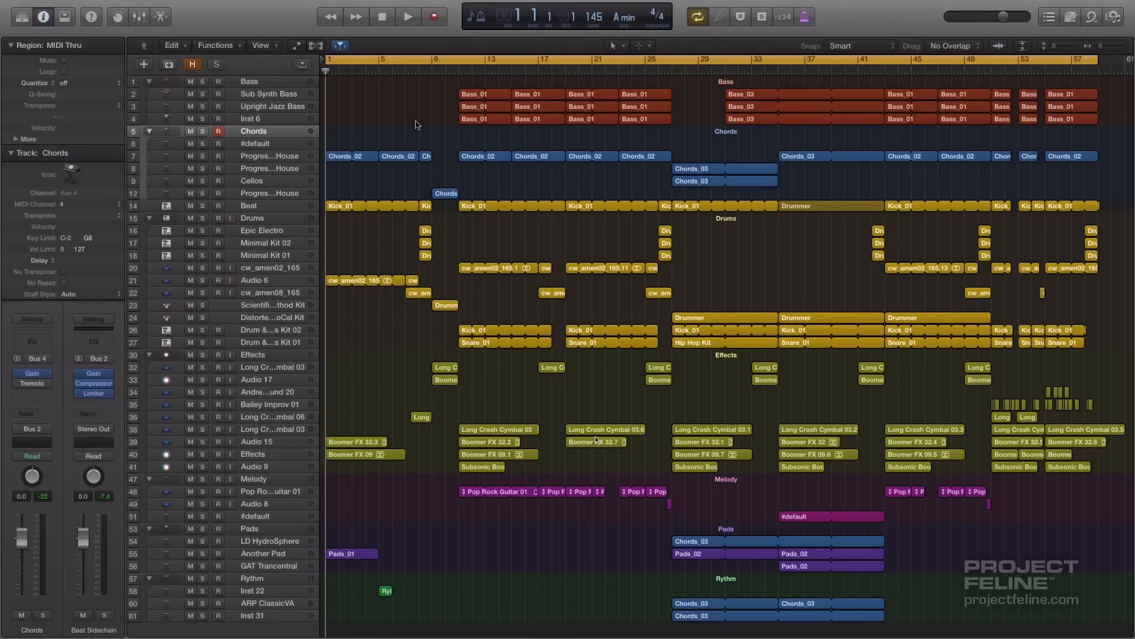
left_click(246, 85)
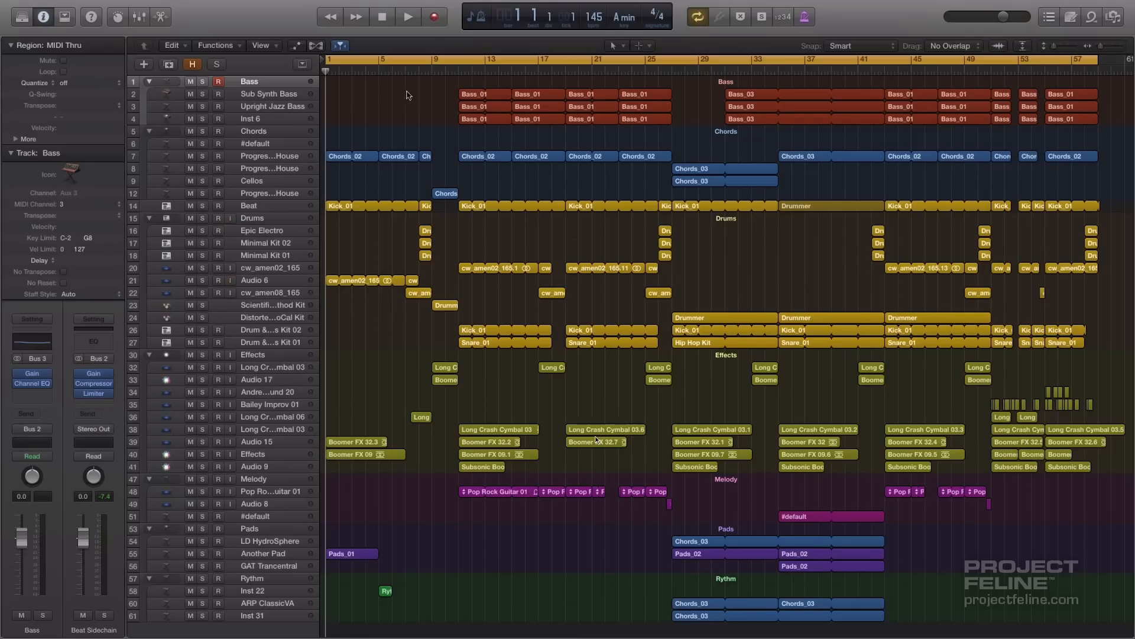
Survey the arrangement's track groups from Bass down to Rythm by sweeping over their regions, leaving nothing selected
left_click_drag(430, 98, 710, 136)
left_click(500, 140)
left_click_drag(500, 144, 748, 184)
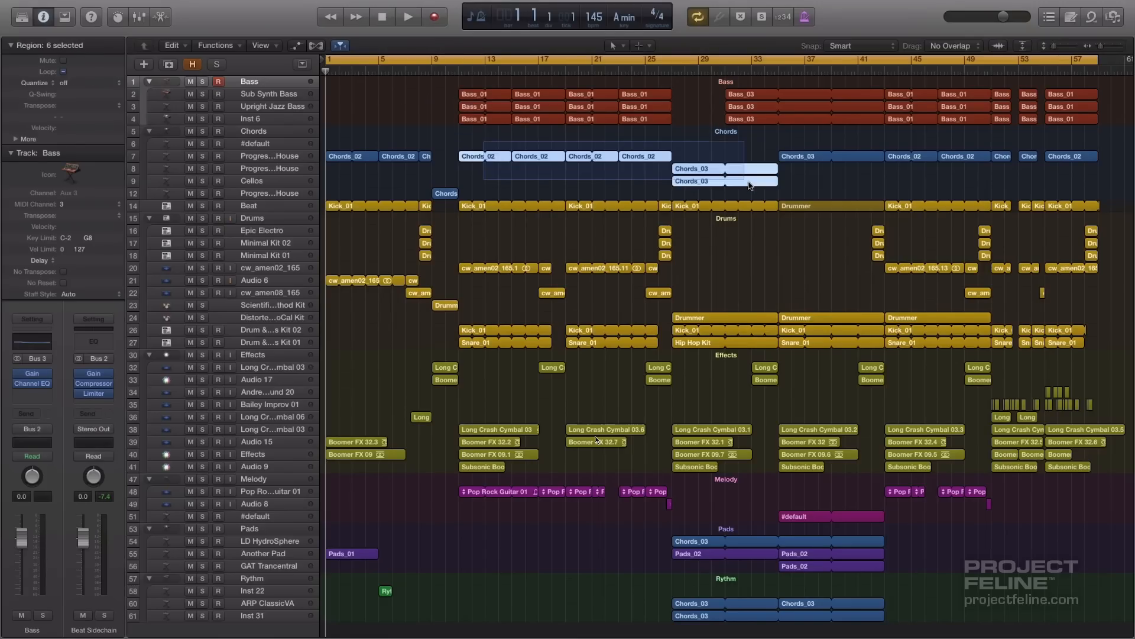
left_click_drag(494, 191, 646, 273)
left_click(612, 290)
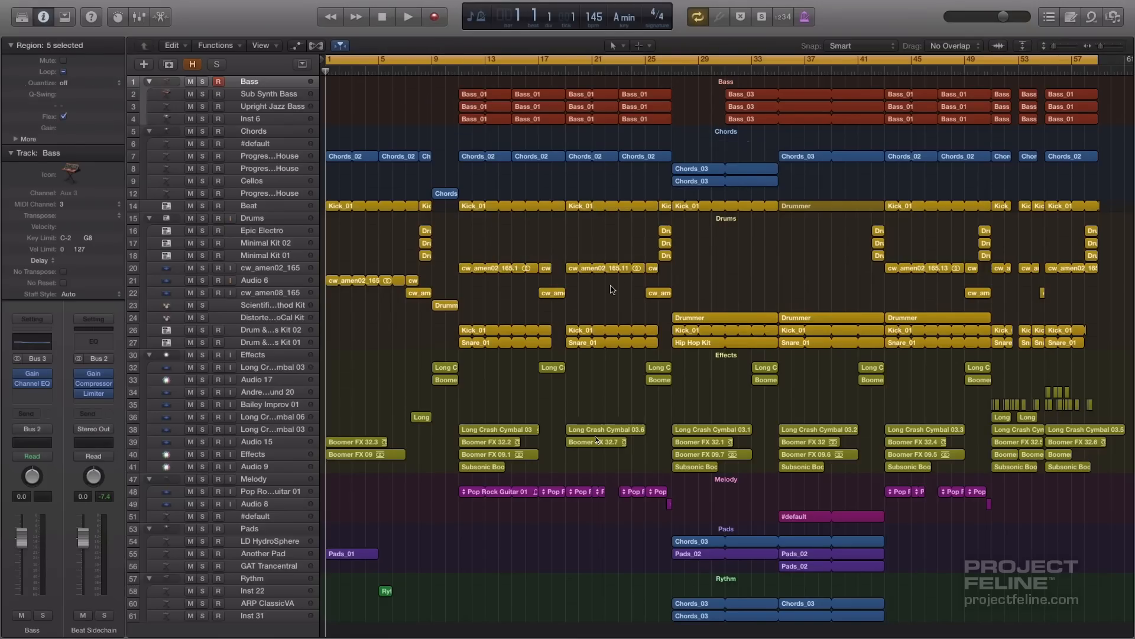
left_click_drag(490, 378, 601, 467)
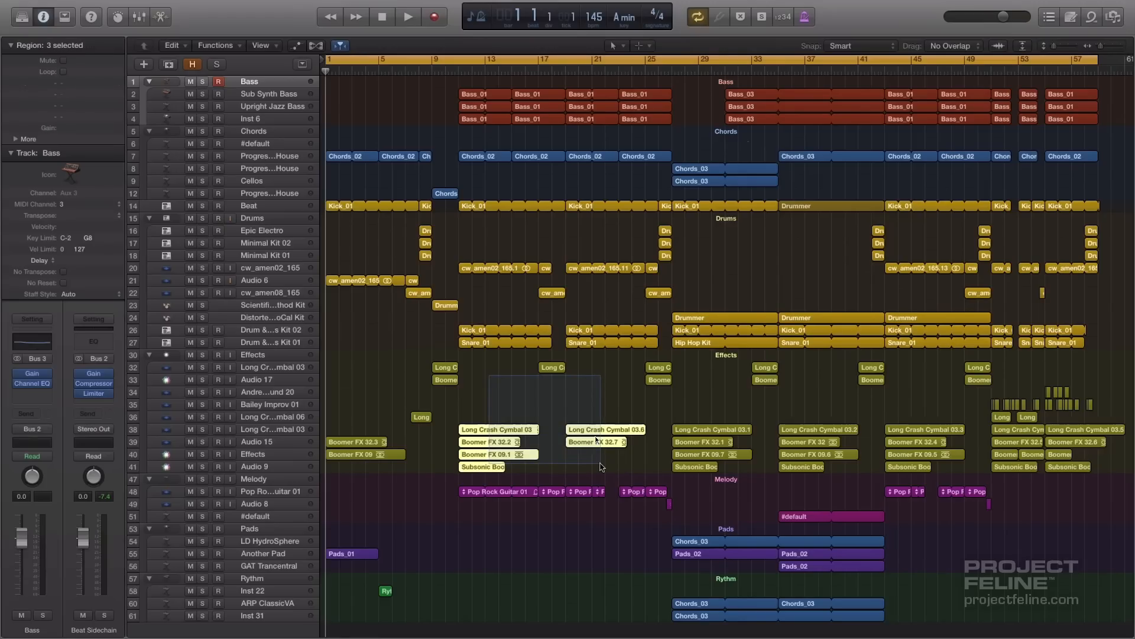
left_click(601, 466)
left_click_drag(485, 535, 682, 493)
left_click(658, 513)
left_click_drag(450, 535, 588, 602)
left_click(587, 602)
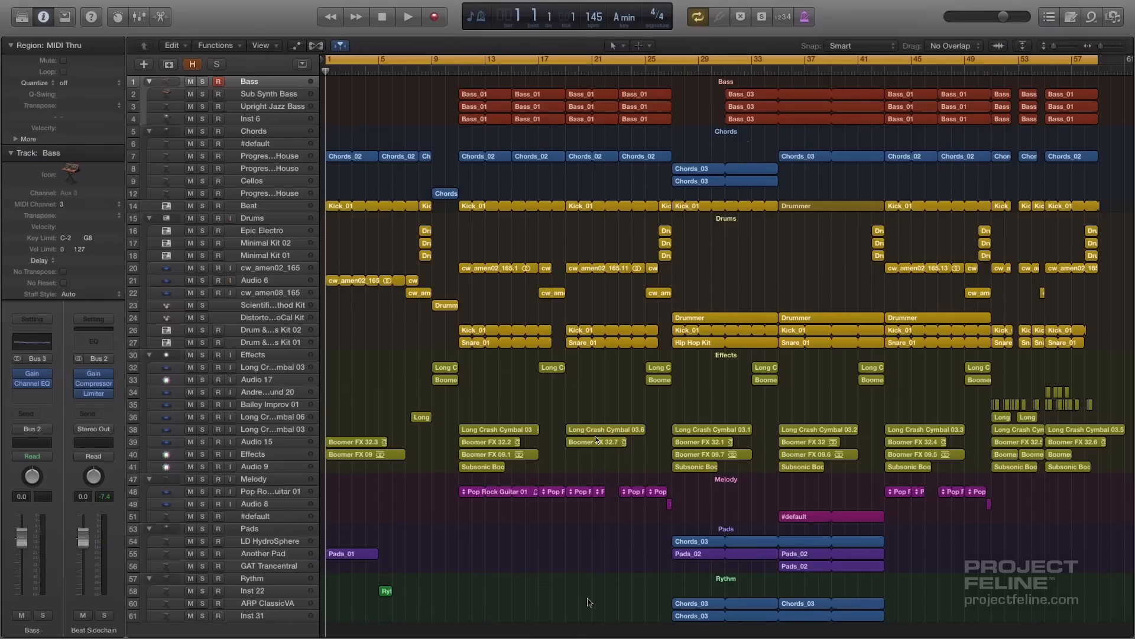
Solo the Chords stack and show its first Chords_02 region in the Piano Roll
left_click(202, 131)
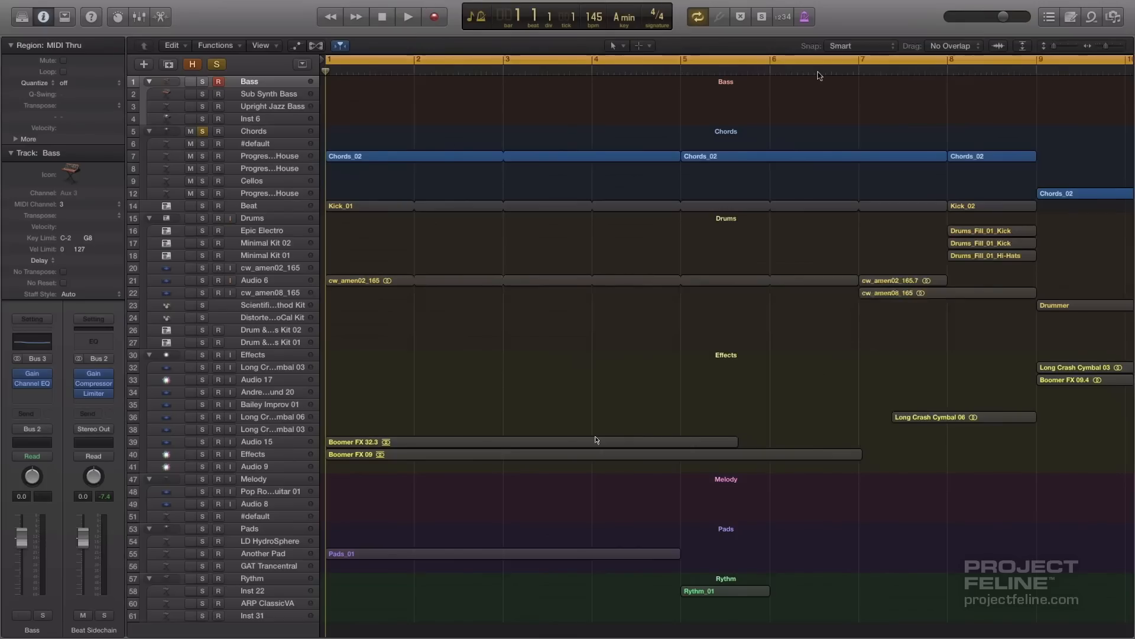
left_click_drag(1054, 46, 1062, 50)
scroll(870, 246, "down", 10)
left_click(435, 317)
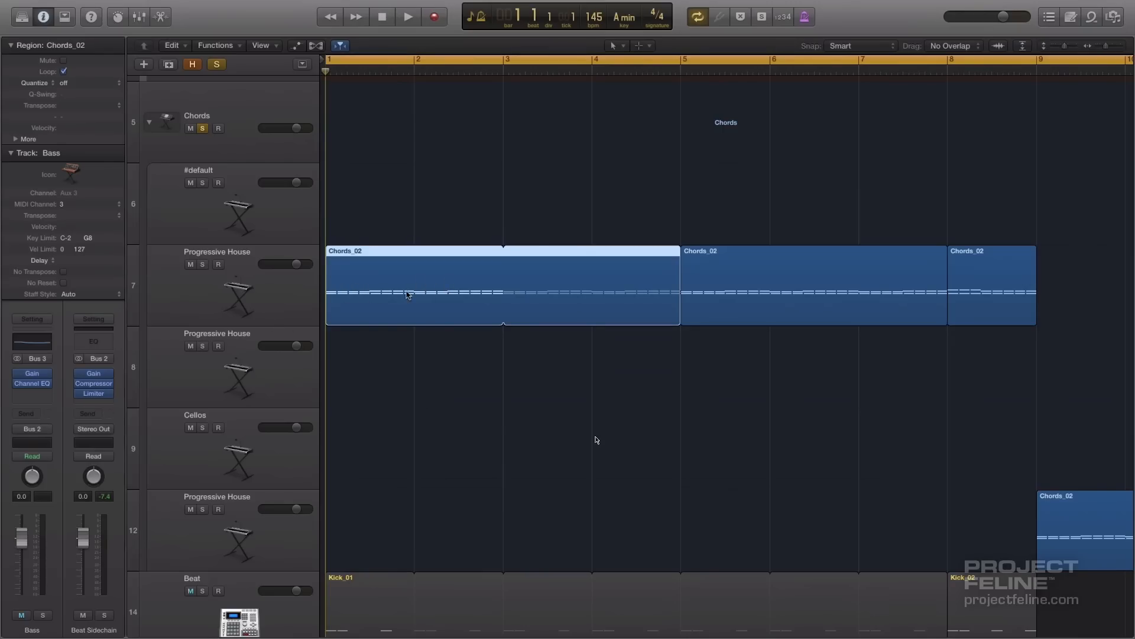
left_click(160, 17)
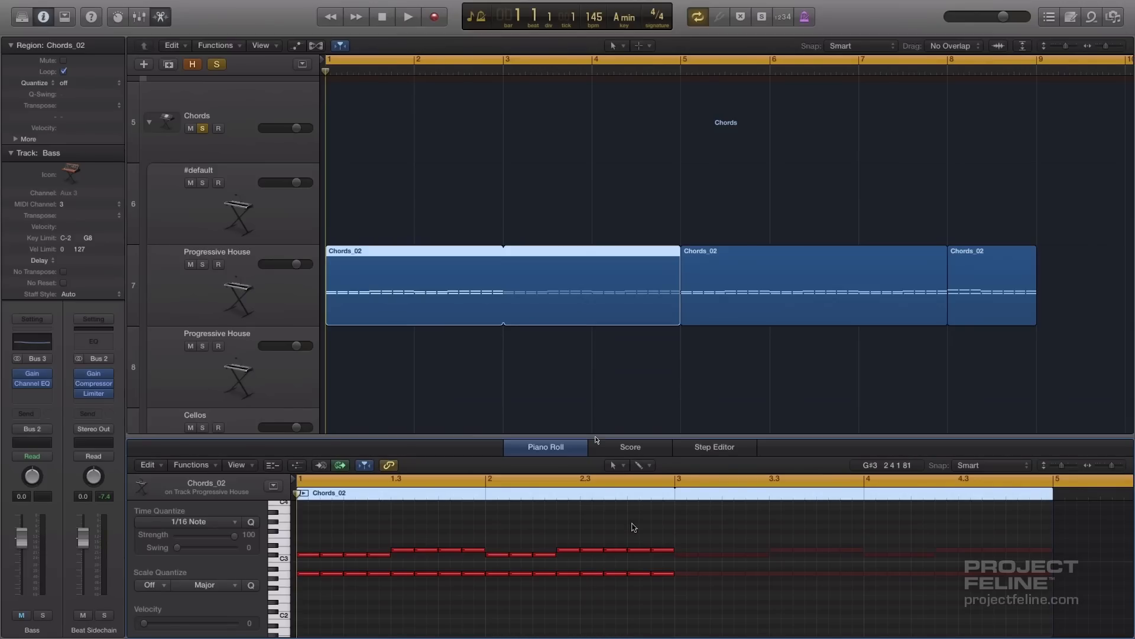
scroll(354, 579, "down", 3)
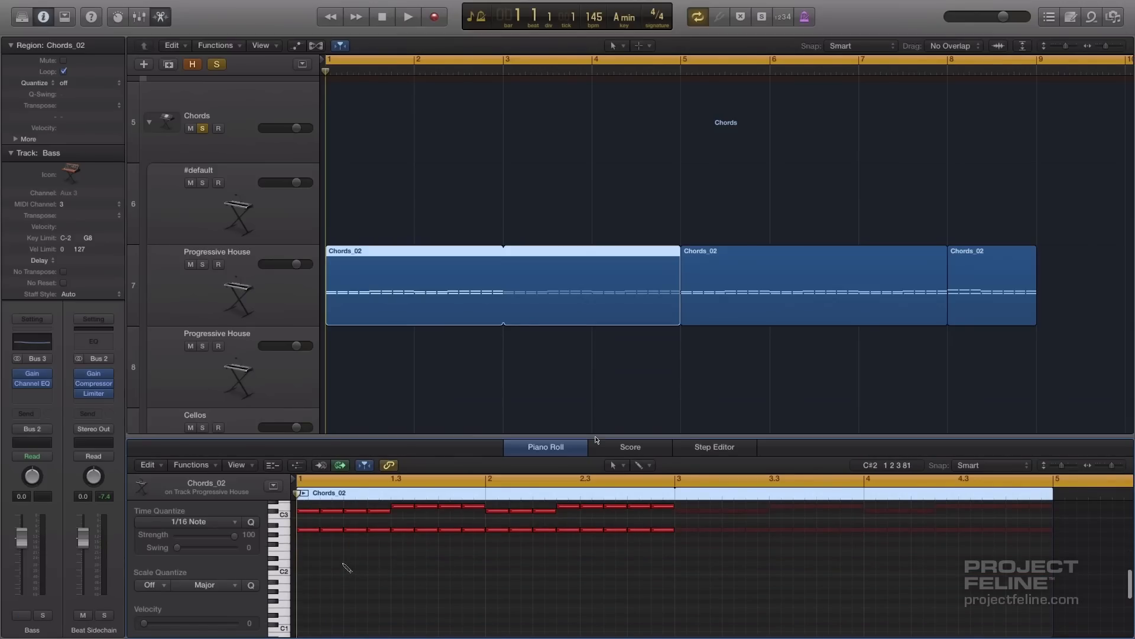
left_click(347, 563, "super")
left_click_drag(354, 563, 378, 575)
scroll(377, 574, "up", 4)
key("Delete")
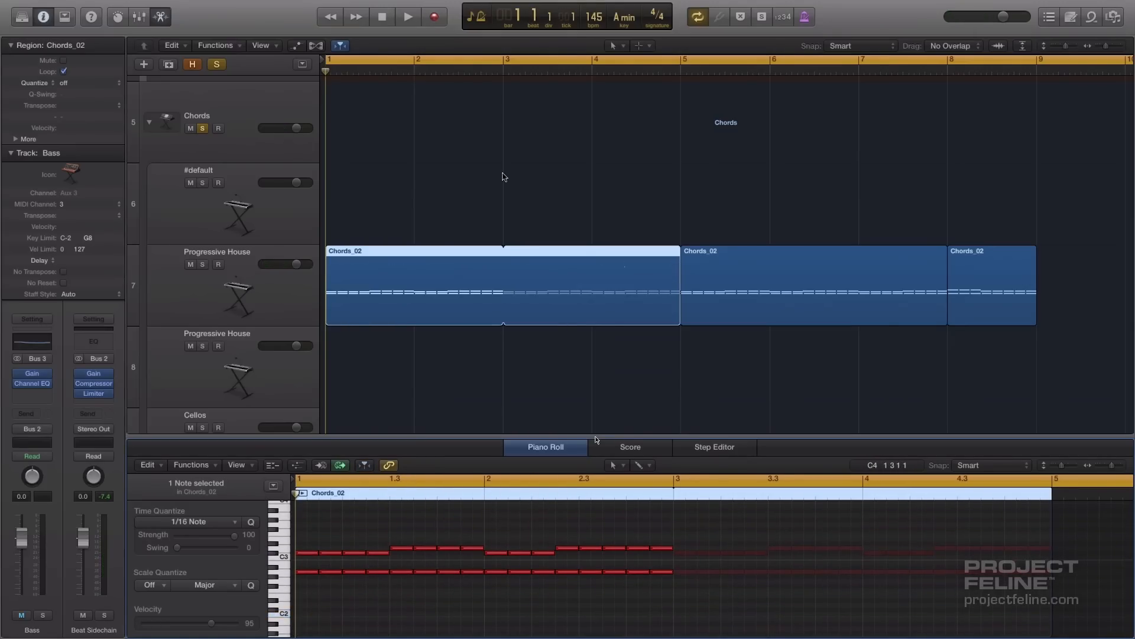
Select the first Chords_02 region and listen to the soloed chords from bar 1
left_click(503, 176)
left_click(439, 261)
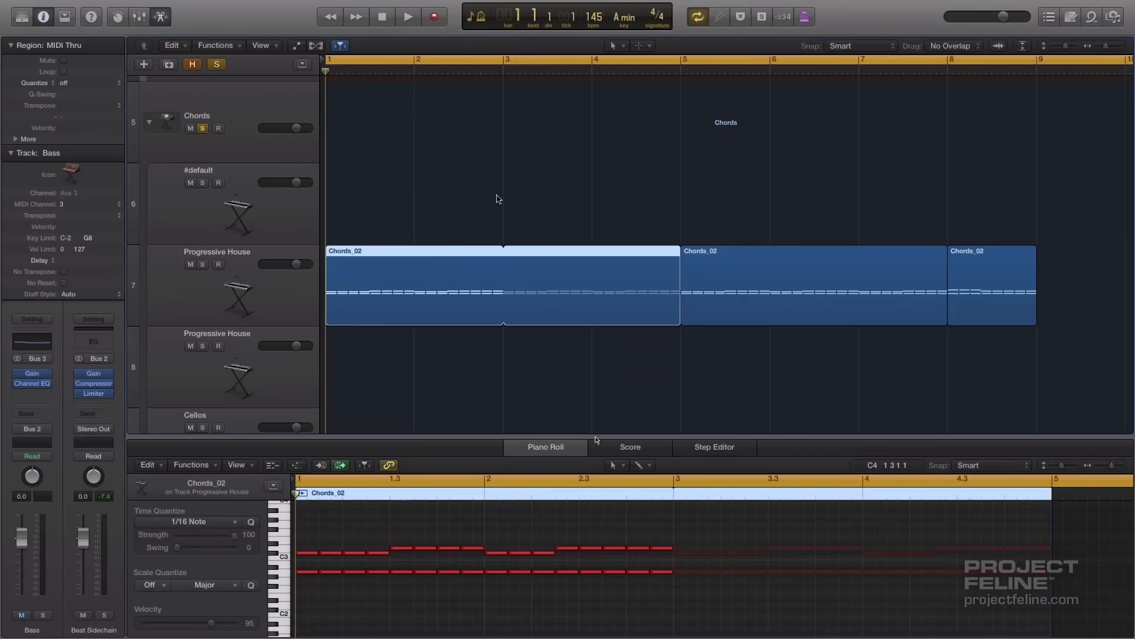
key("space")
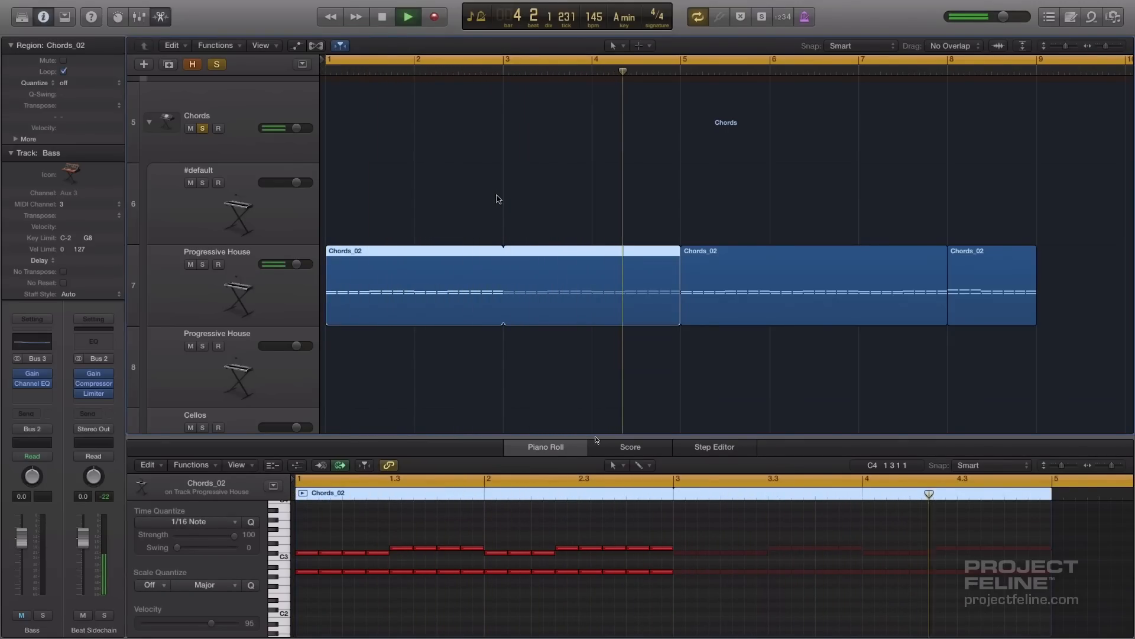
key("space")
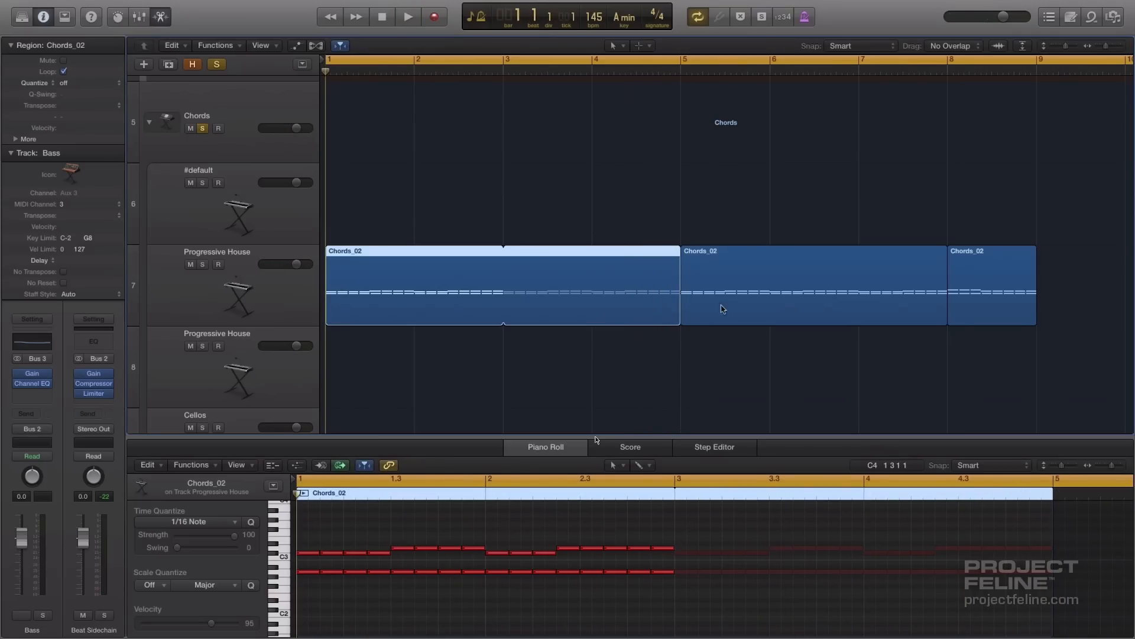
Bypass Dist II, Pedalboard and the last Gain on the Progressive House track holding the first Chords_02 region
scroll(811, 304, "right", 10)
scroll(811, 304, "left", 10)
left_click(565, 342)
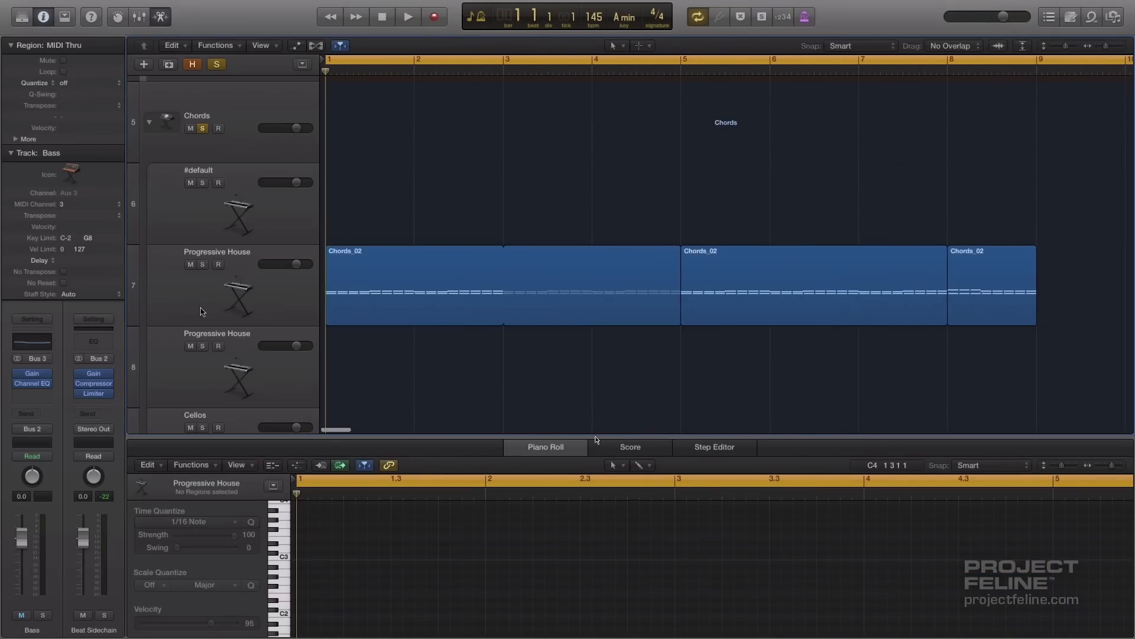
left_click(292, 298)
left_click(351, 312)
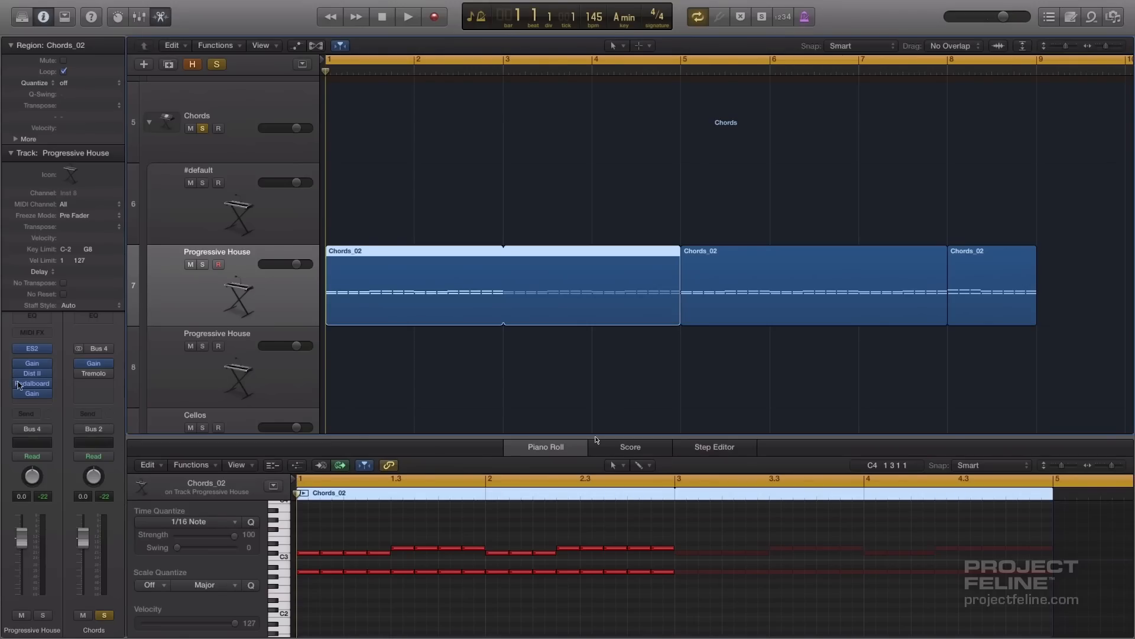
left_click_drag(17, 393, 18, 373)
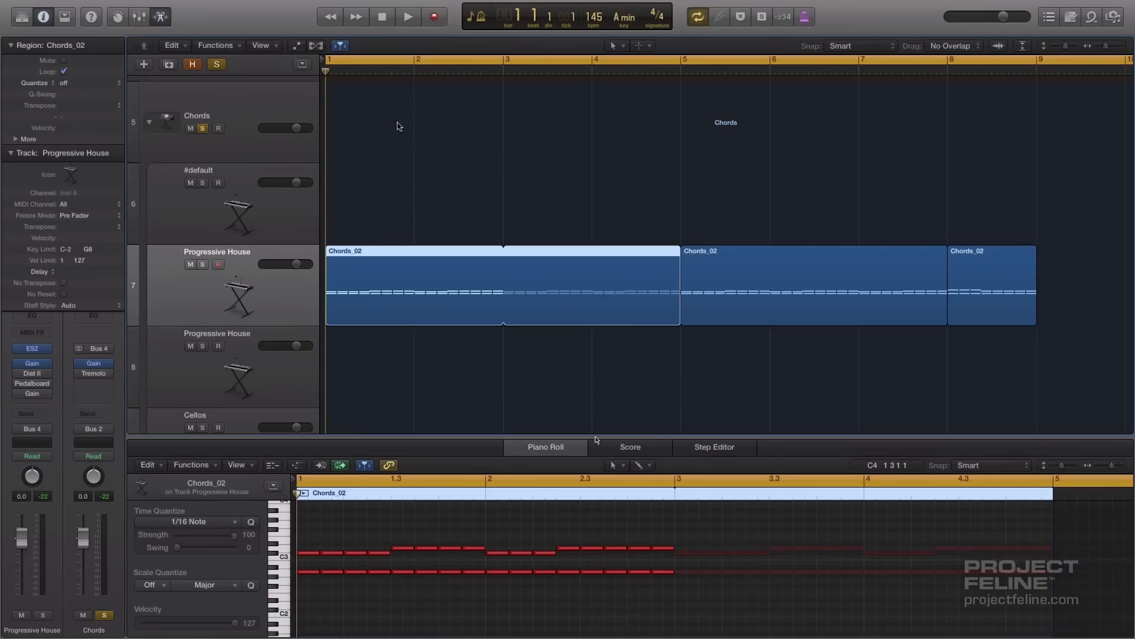
Inspect the Progressive House track's ES2 synth, play the chords without distortion, and return the playhead to bar 1
left_click(32, 349)
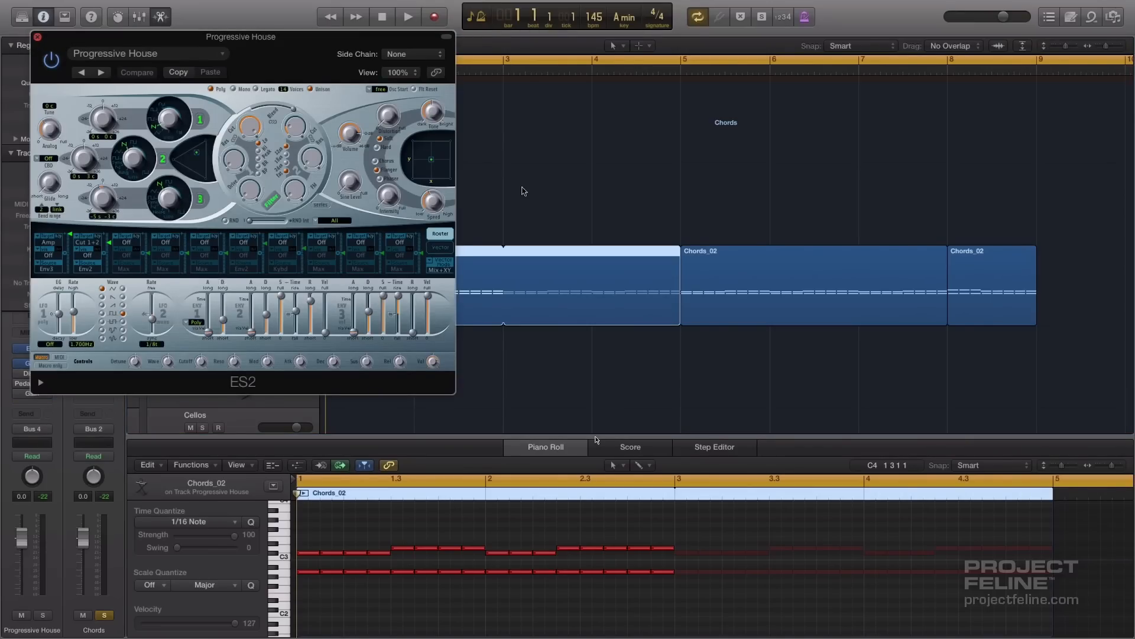
key("v")
key("space")
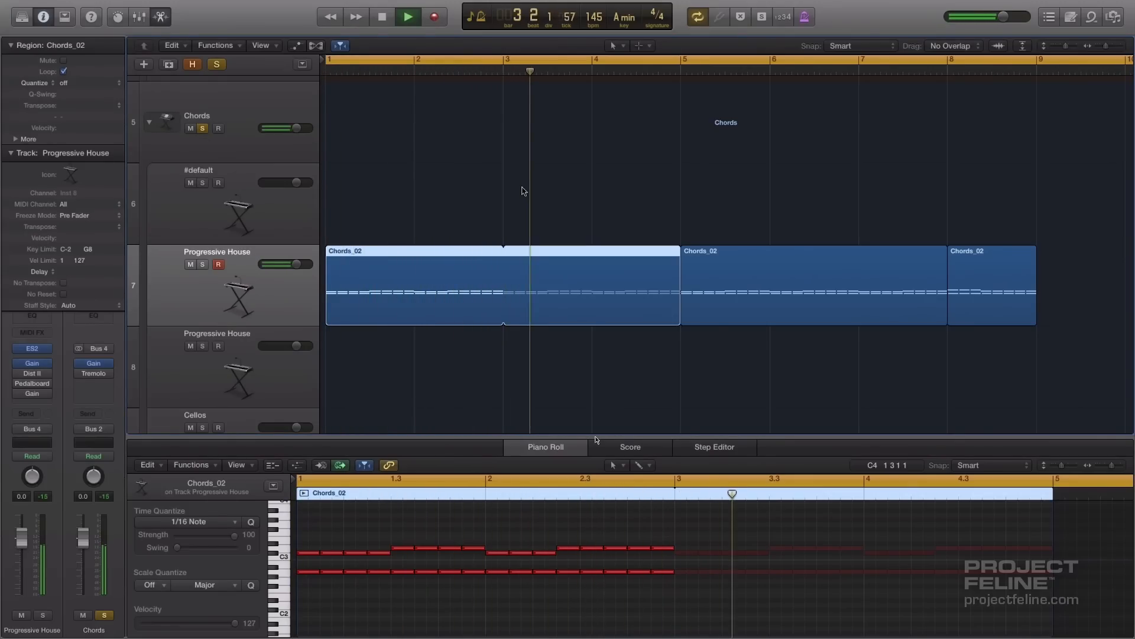
key("space")
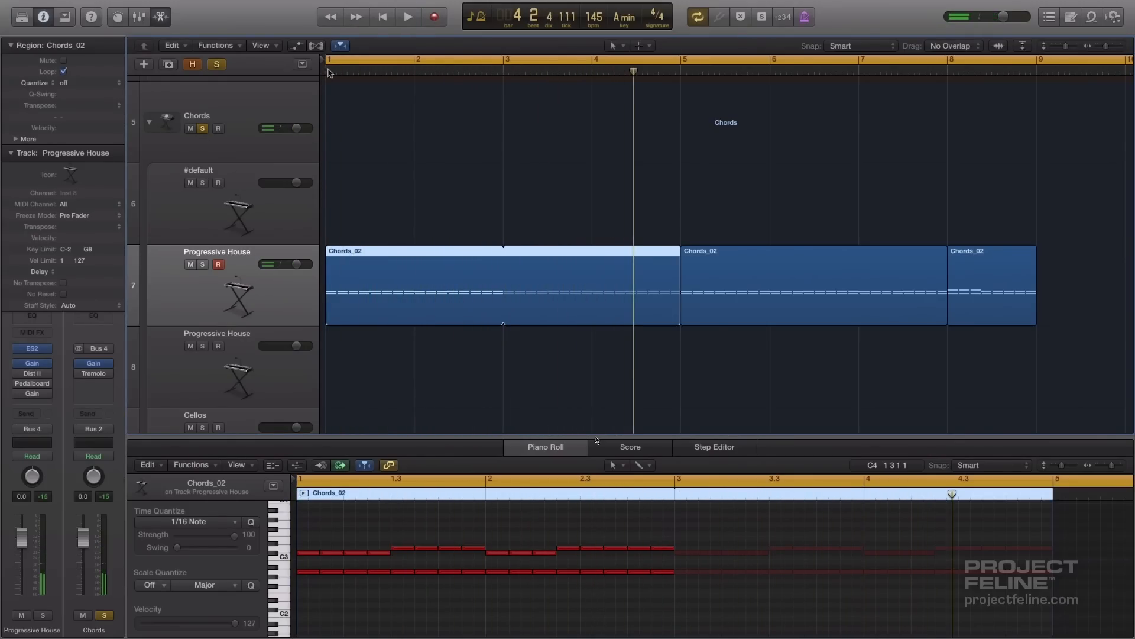
left_click(329, 72)
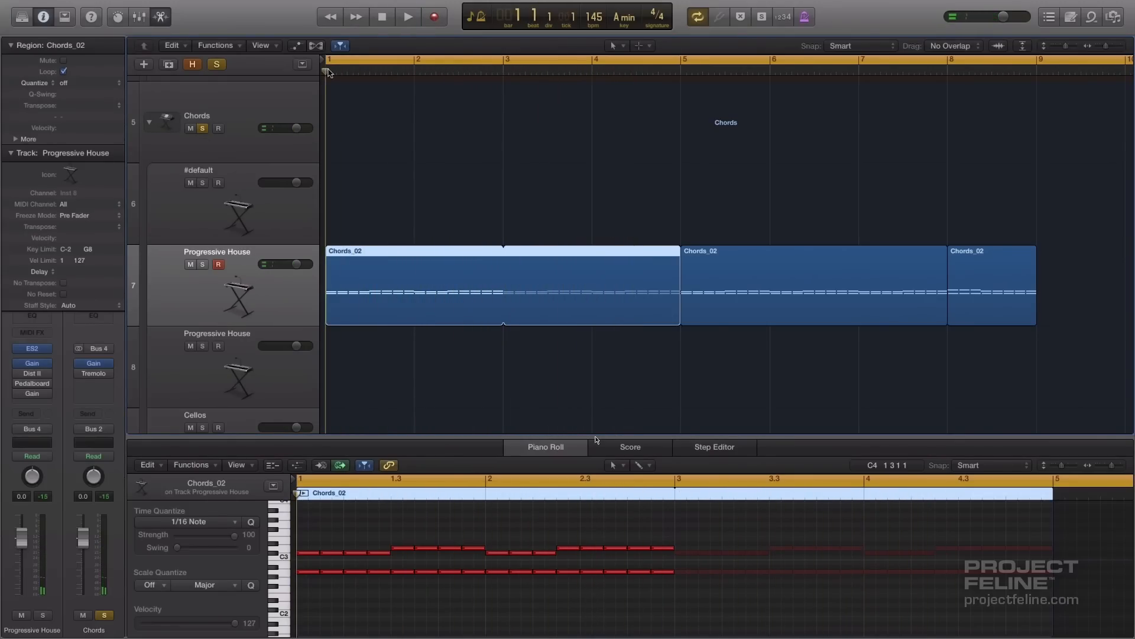
Re-enable Distortion II and Pedalboard on the Progressive House track one after the other, auditioning the chords with each
left_click(33, 374)
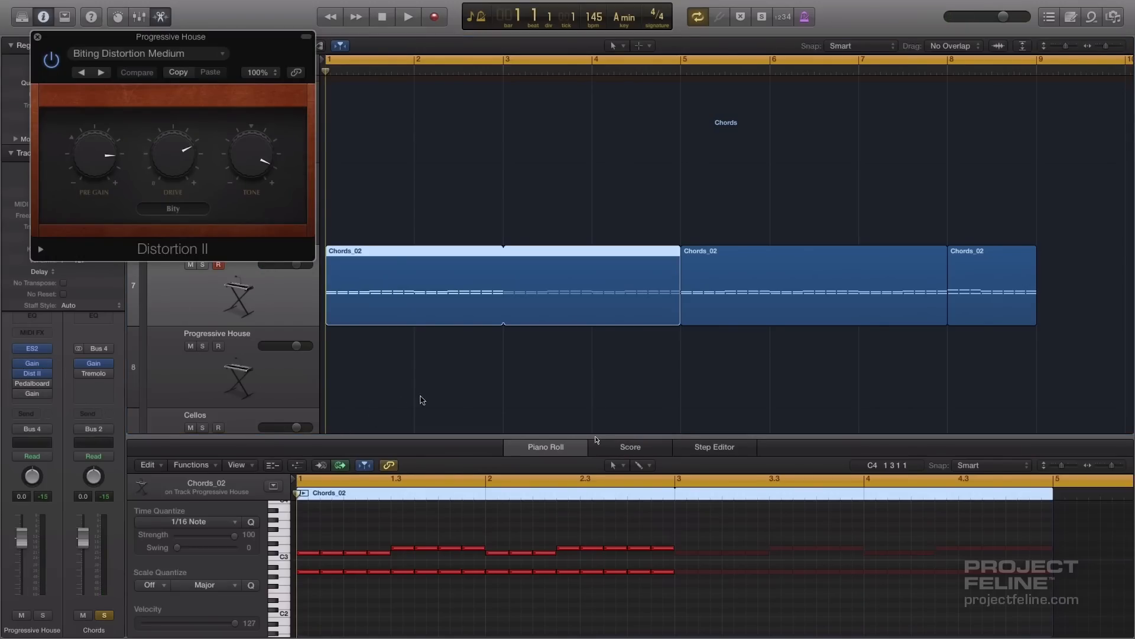
key("space")
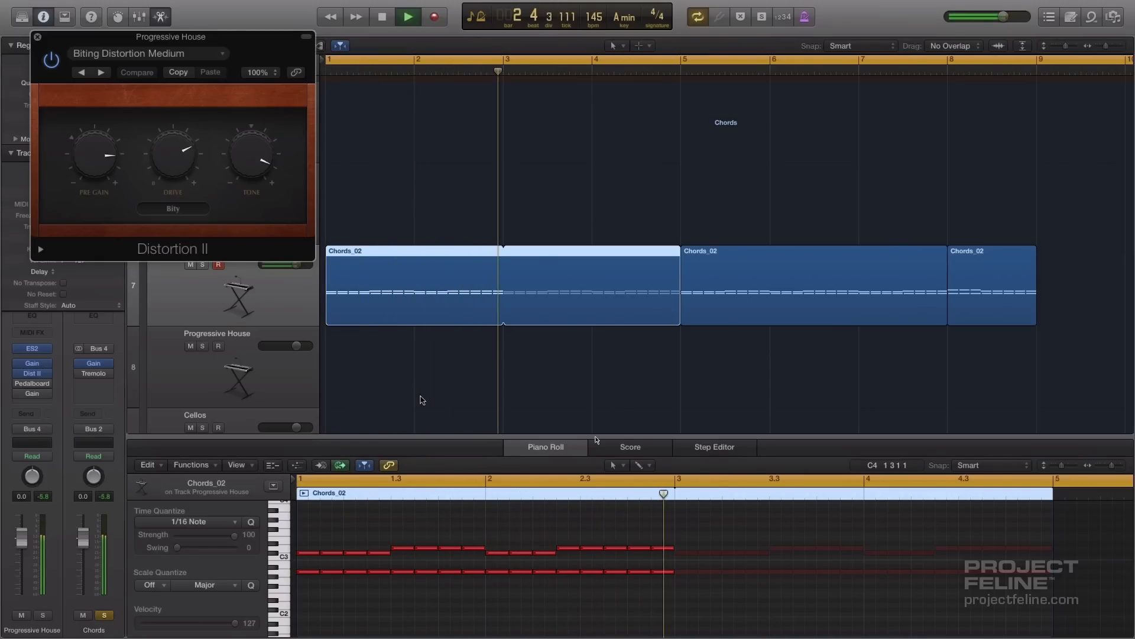
key("space")
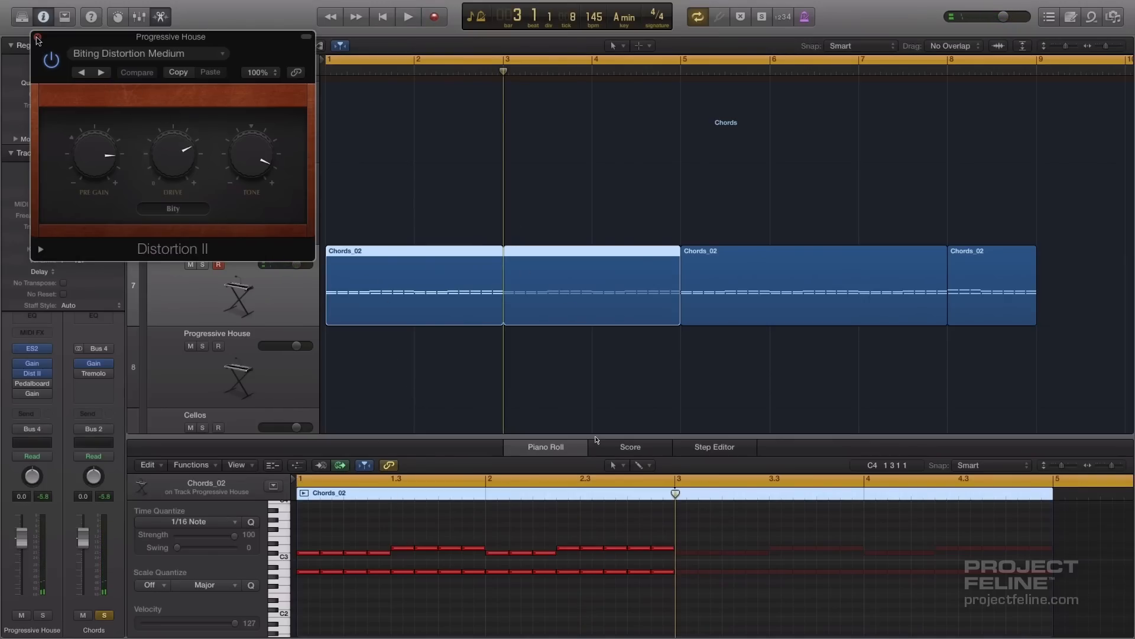
left_click(37, 39)
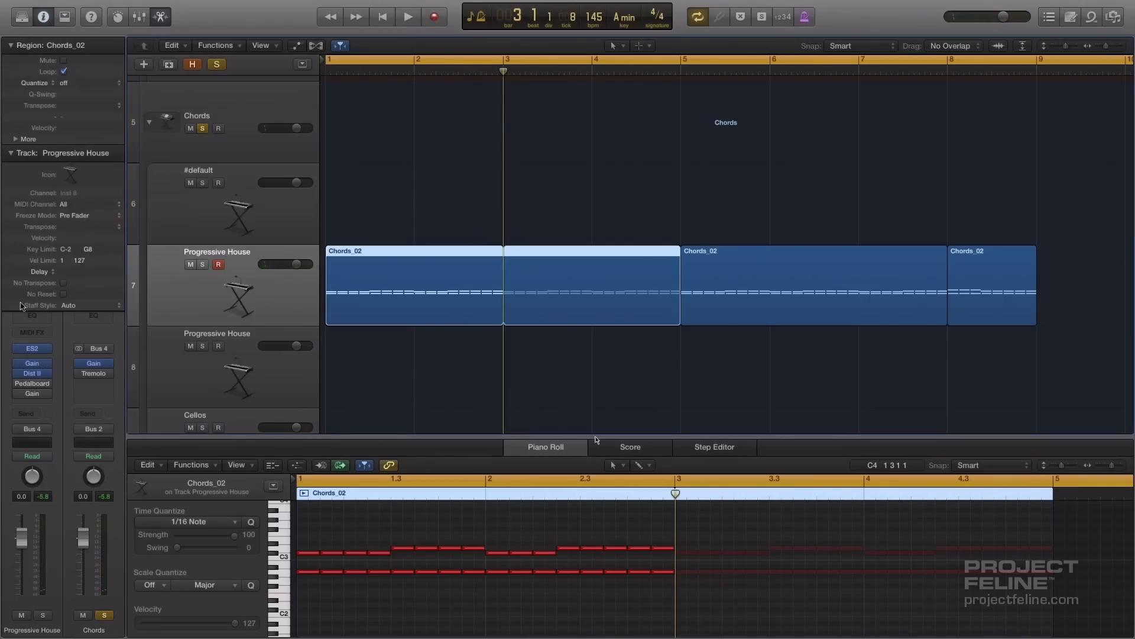
left_click(33, 385)
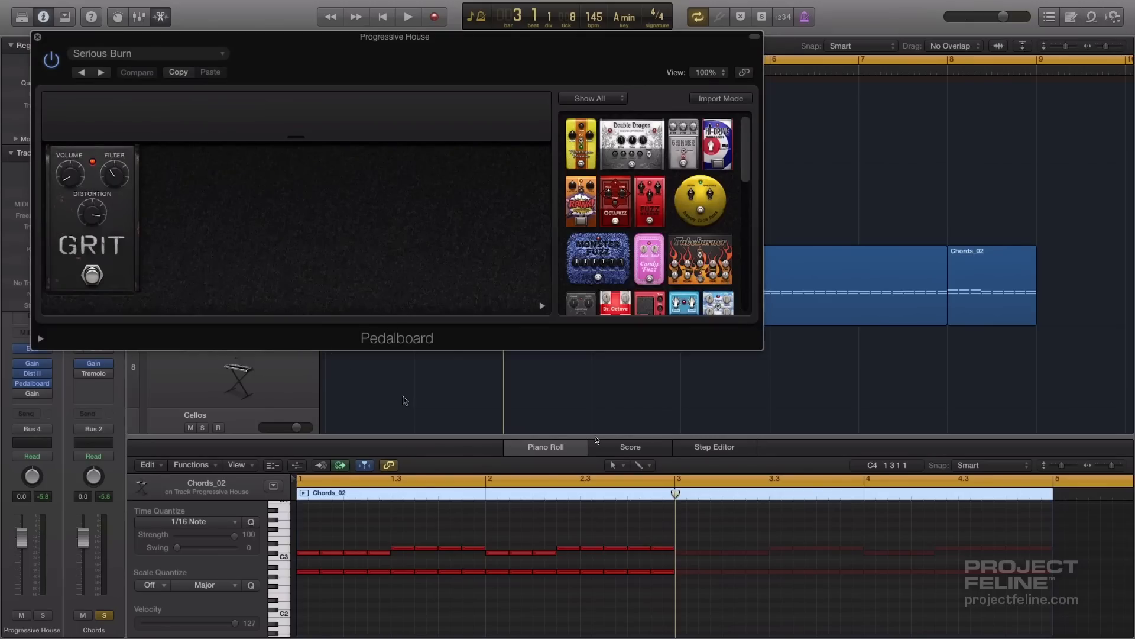
key("space")
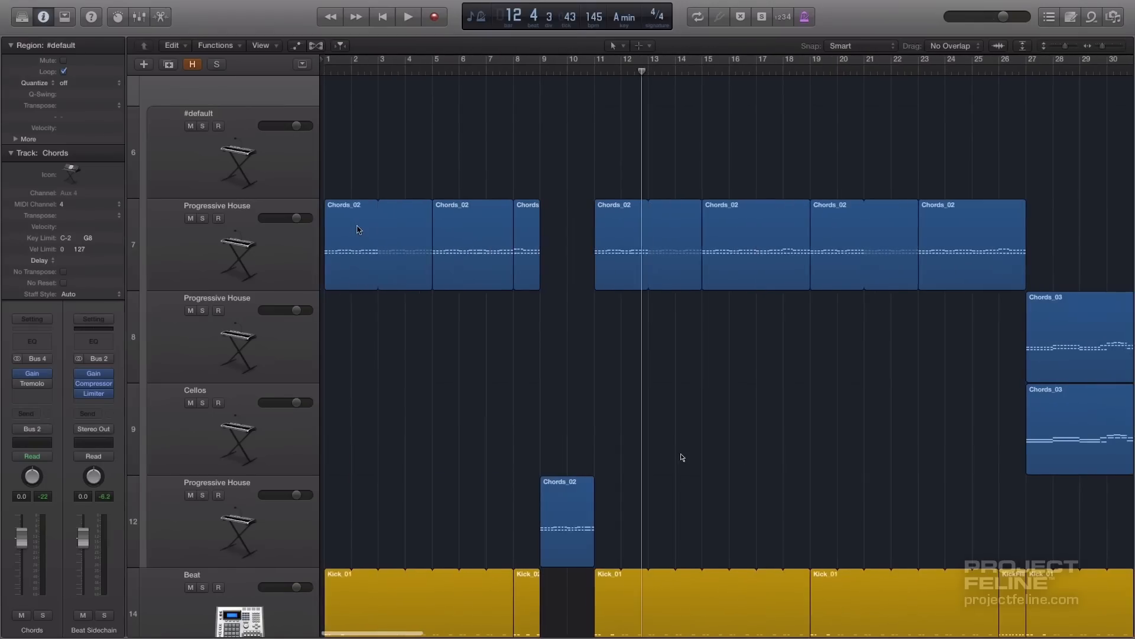
Solo the Chords stack and play the Chords_03 section from bar 27
scroll(682, 457, "right", 10)
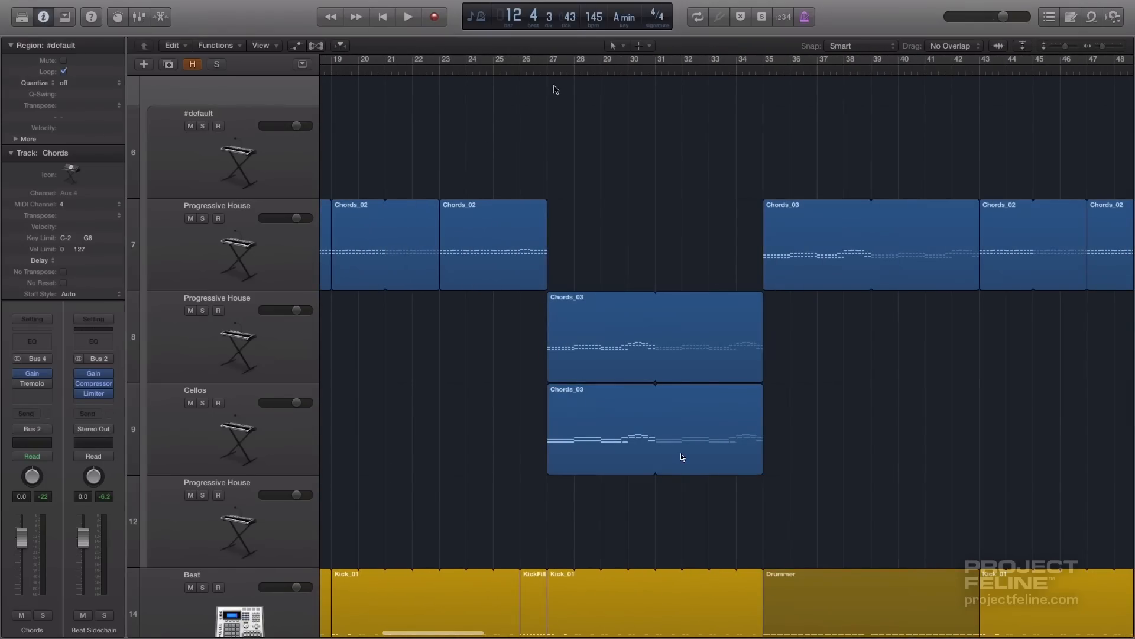
left_click(548, 71)
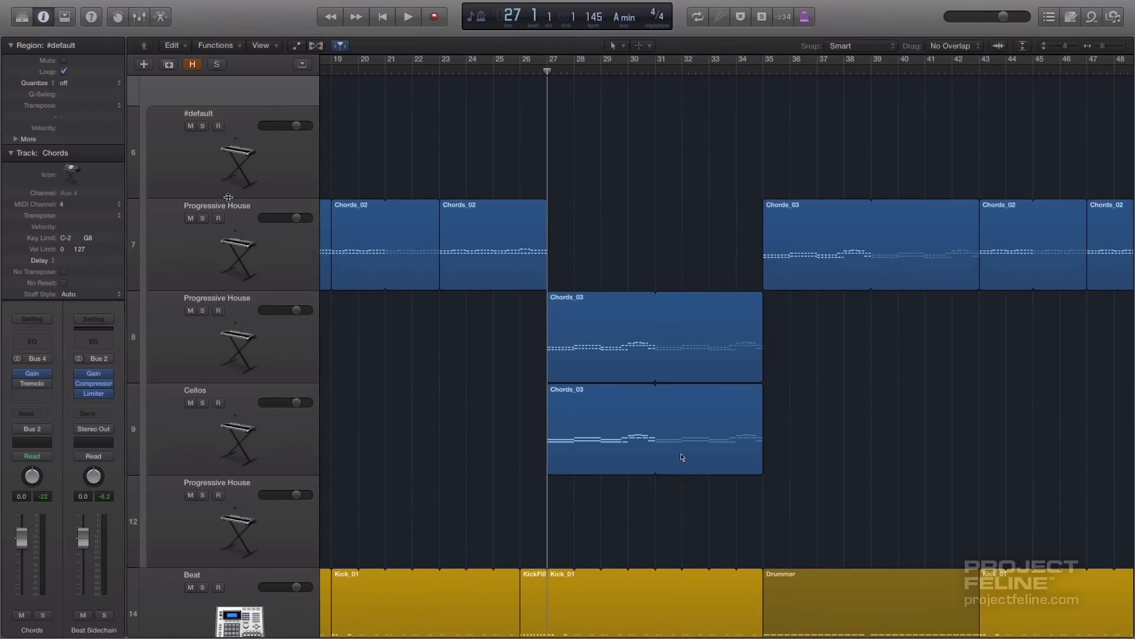
scroll(225, 194, "up", 3)
left_click(203, 109)
key("space")
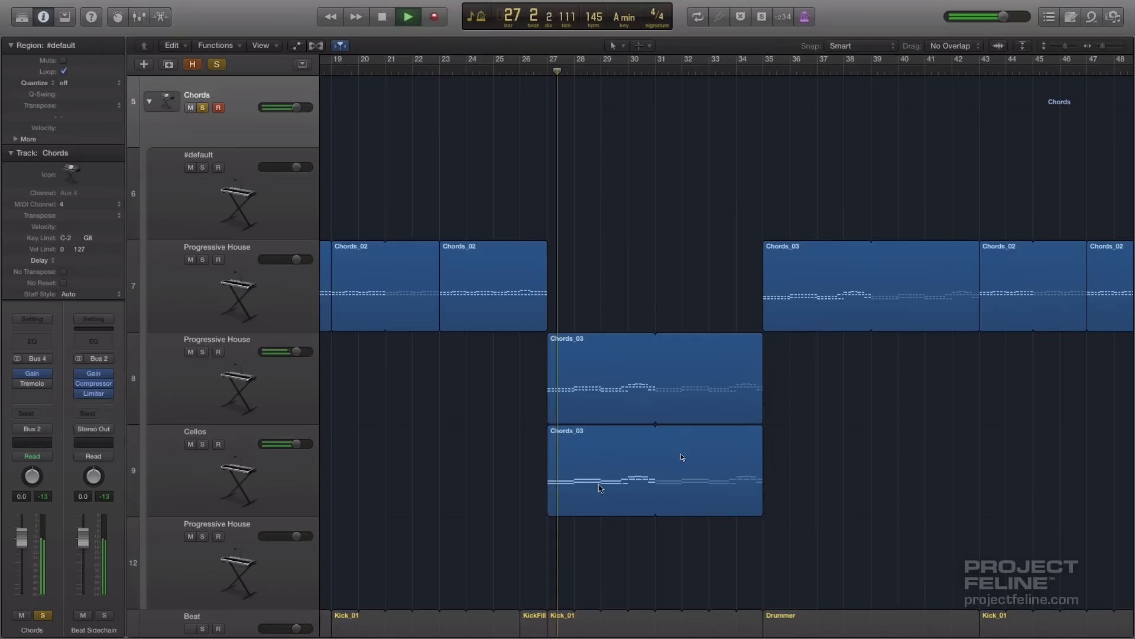
Show the Cellos track's Chords_03 region in the Piano Roll and open the track's EXS24 sampler
left_click(682, 456)
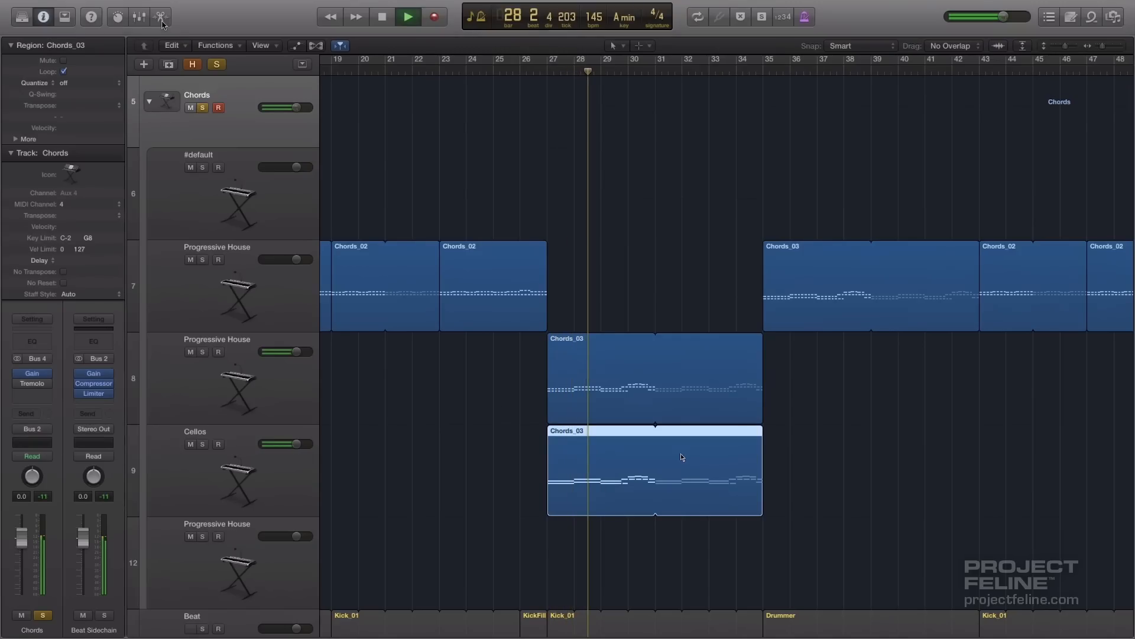
double_click(681, 457)
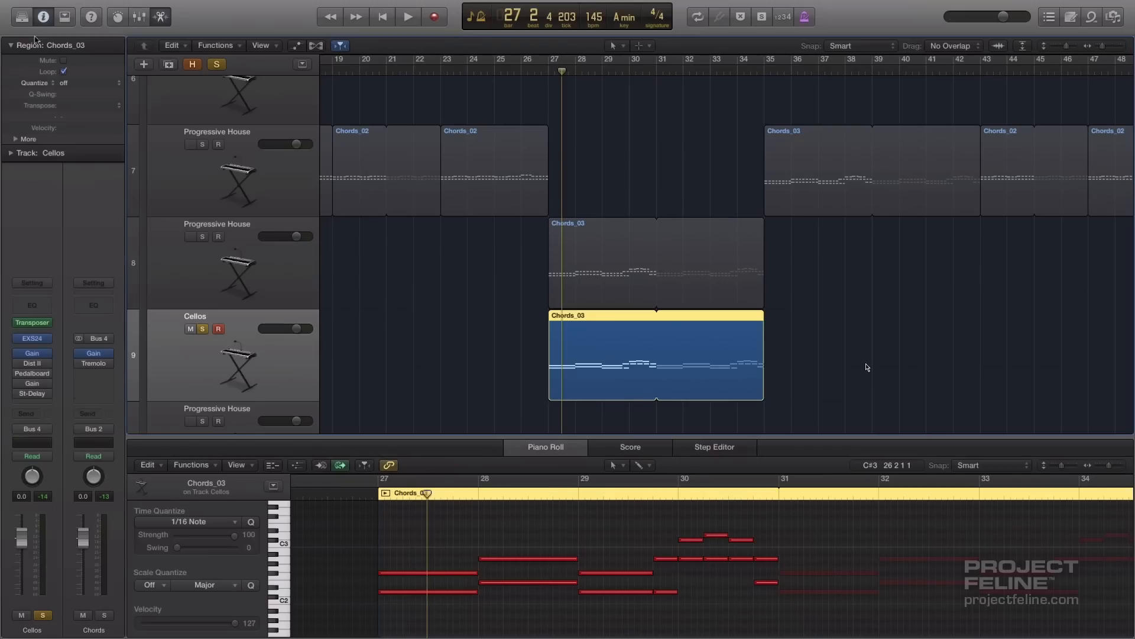
scroll(867, 367, "down", 2)
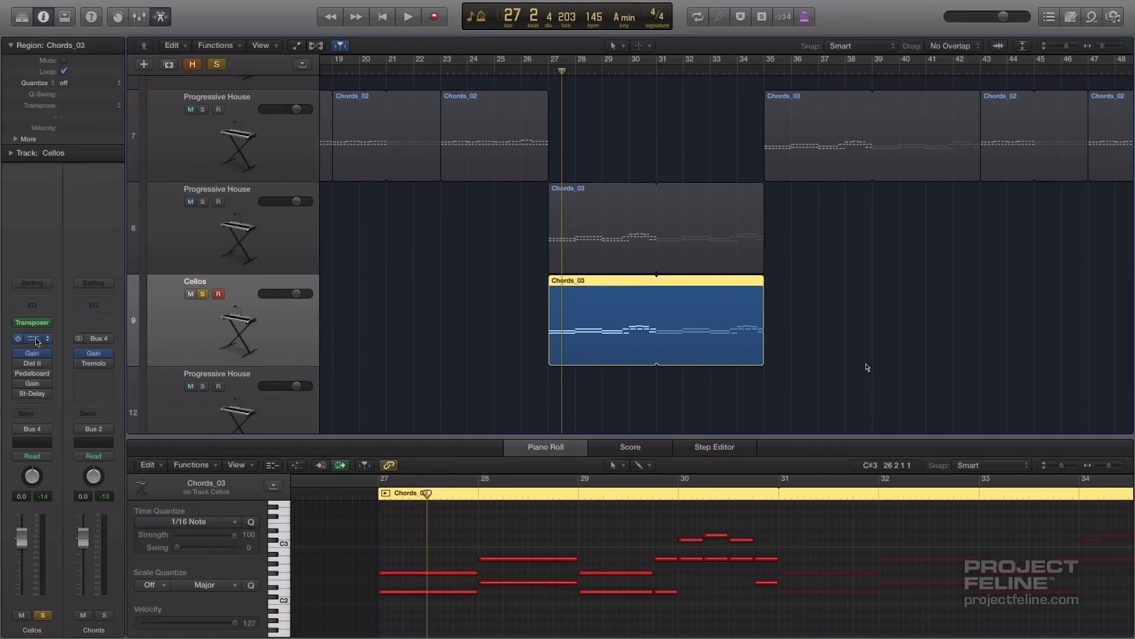
left_click(35, 339)
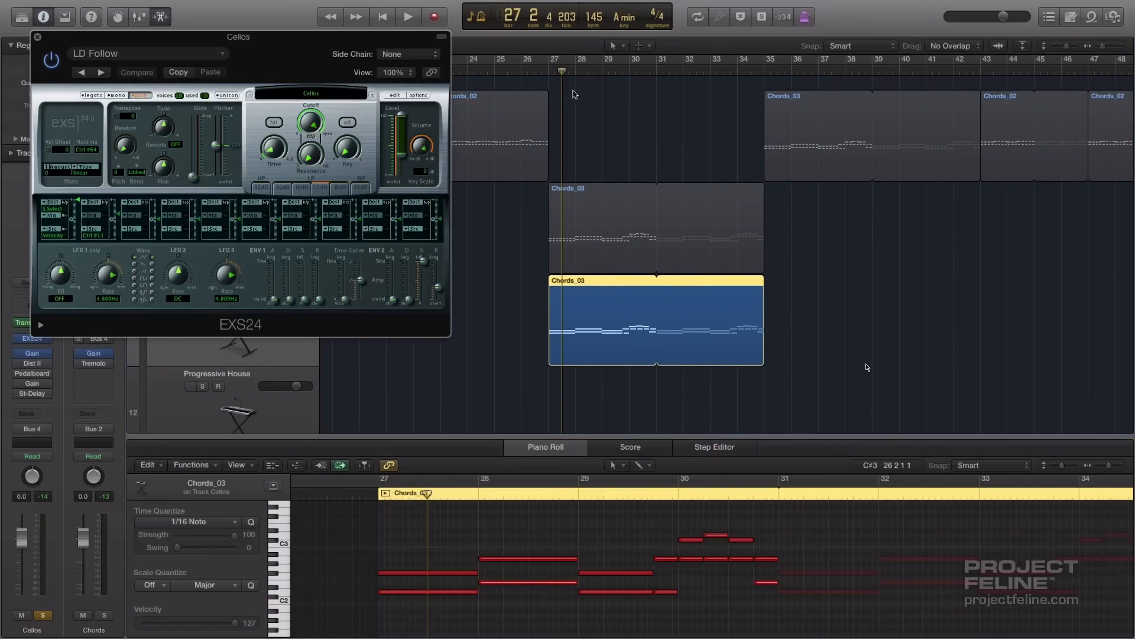
Play the Chords_03 section from bar 27, repeating the playback with the Chords stack soloed
left_click(547, 72)
key("space")
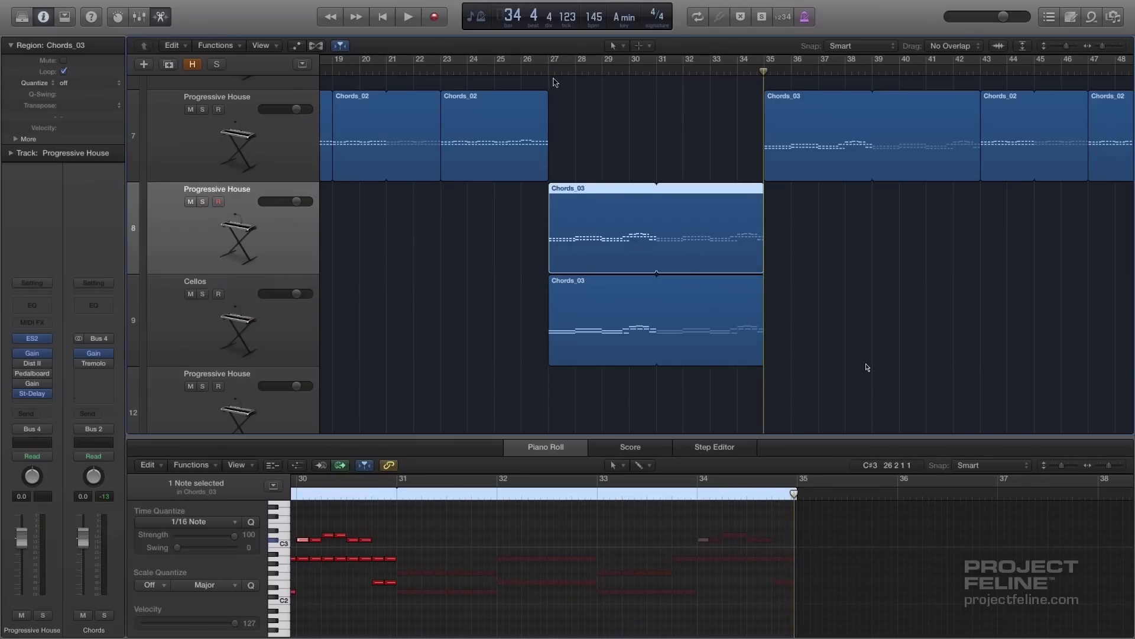
left_click(548, 72)
key("ctrl+s")
key("space")
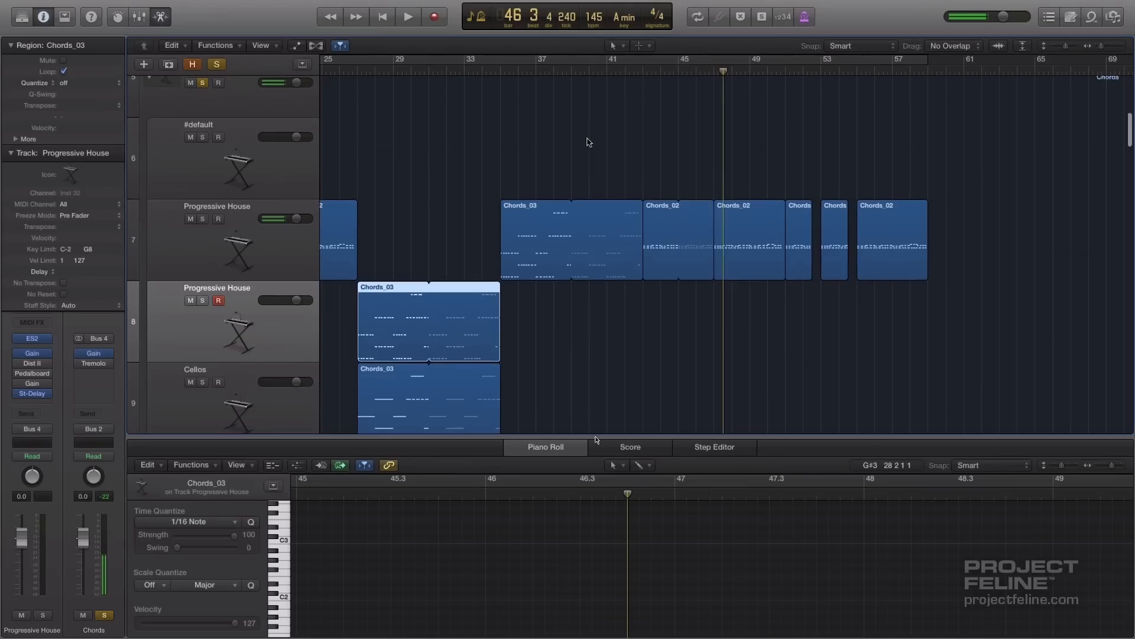
Collapse the Chords stack, hide the Piano Roll and bring the Drums stack's tracks into view
scroll(589, 142, "left", 10)
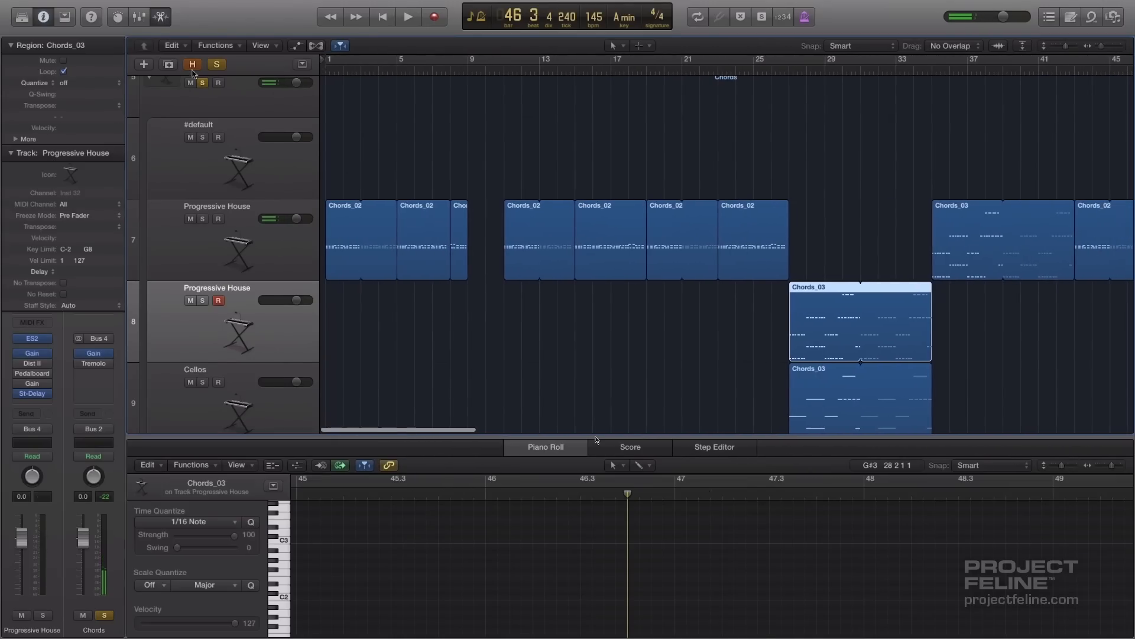
scroll(589, 142, "up", 3)
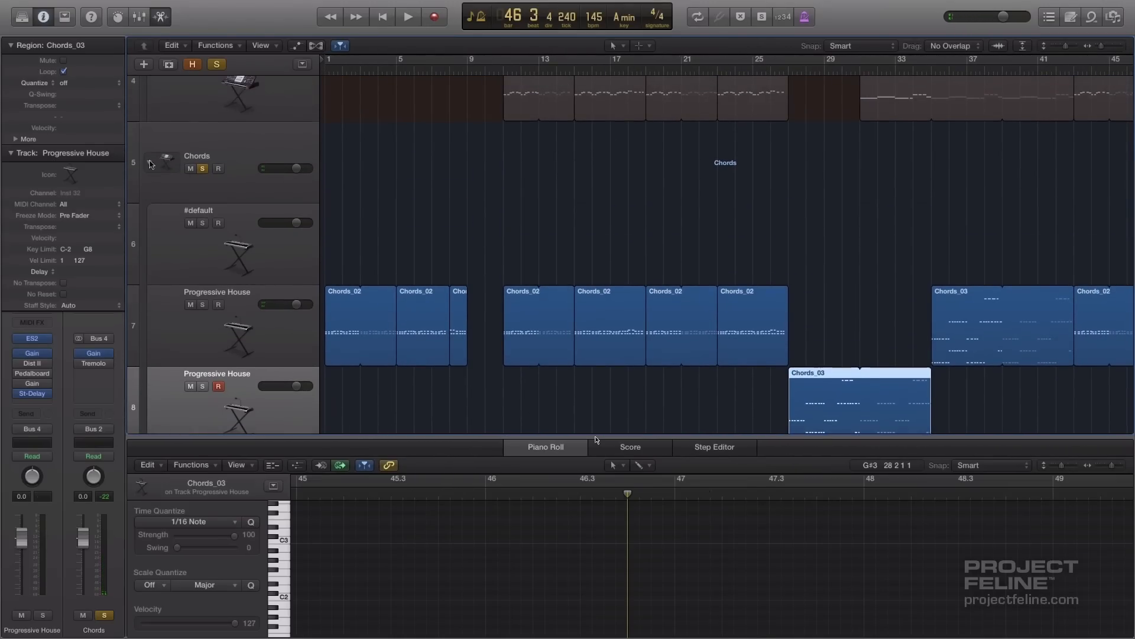
left_click(149, 164)
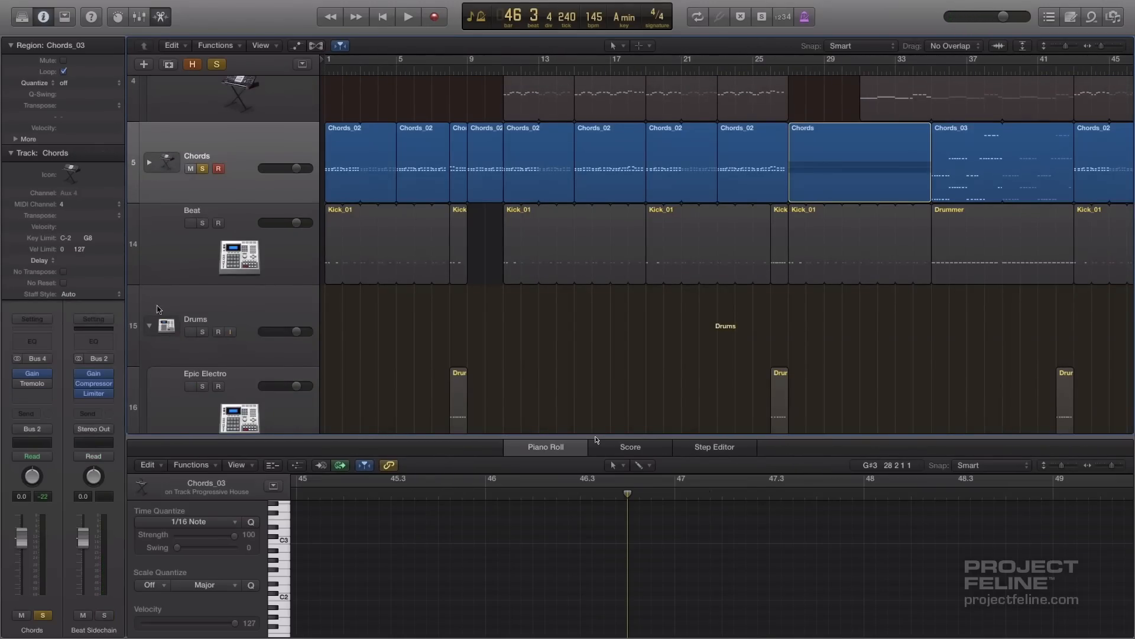
scroll(177, 172, "down", 3)
left_click(161, 17)
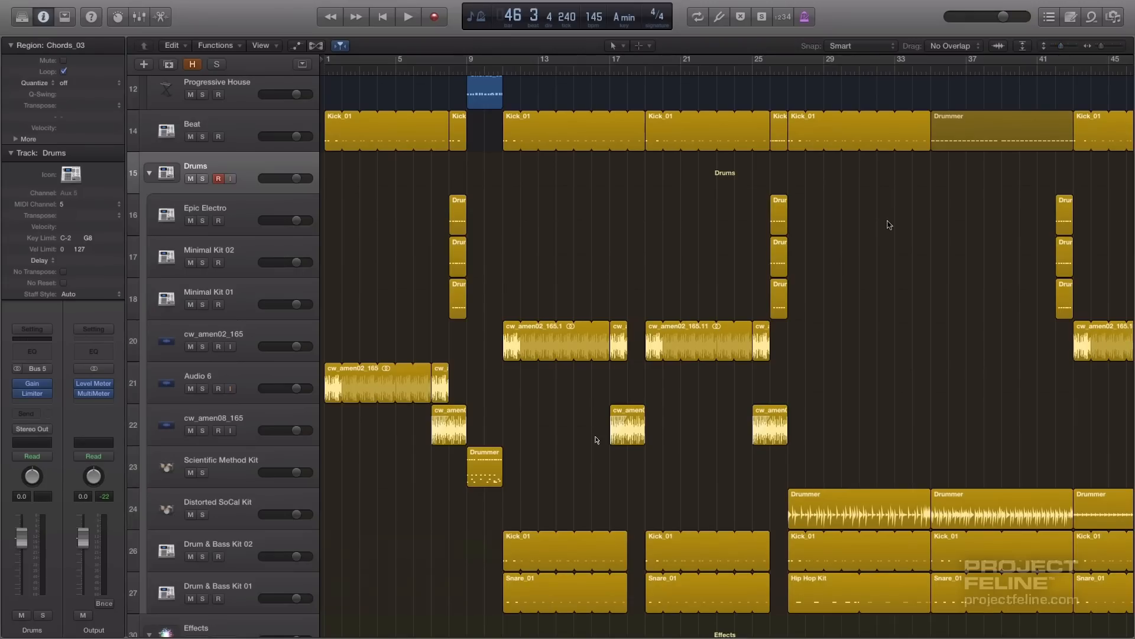
scroll(887, 223, "down", 2)
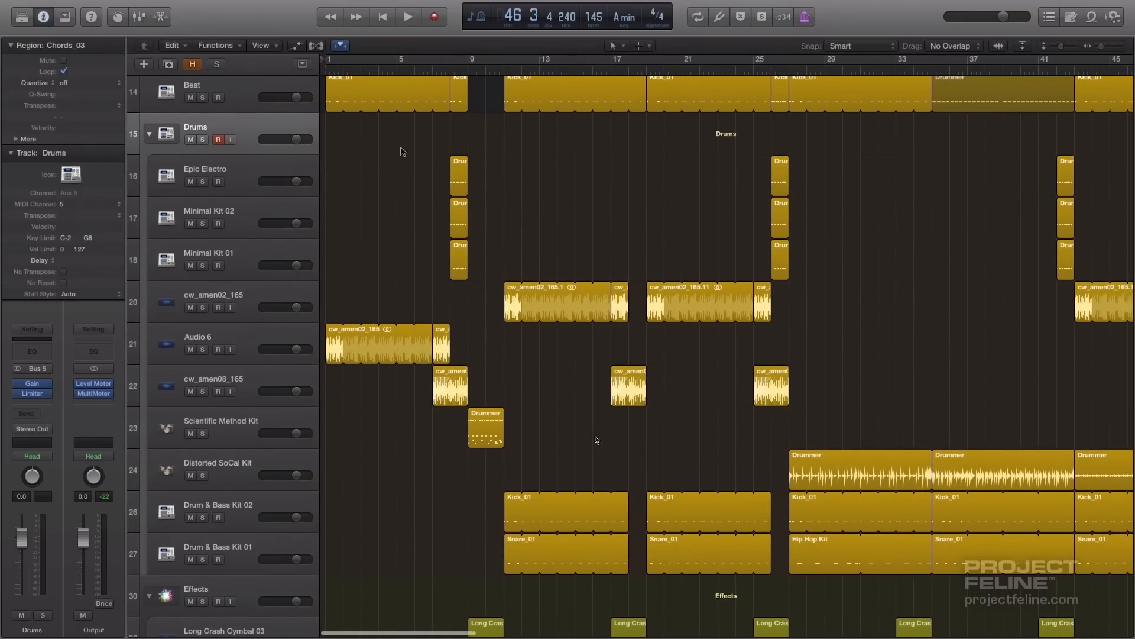
Solo the Drums stack, play the drums from bar 1 and return the playhead to bar 1
key("Return")
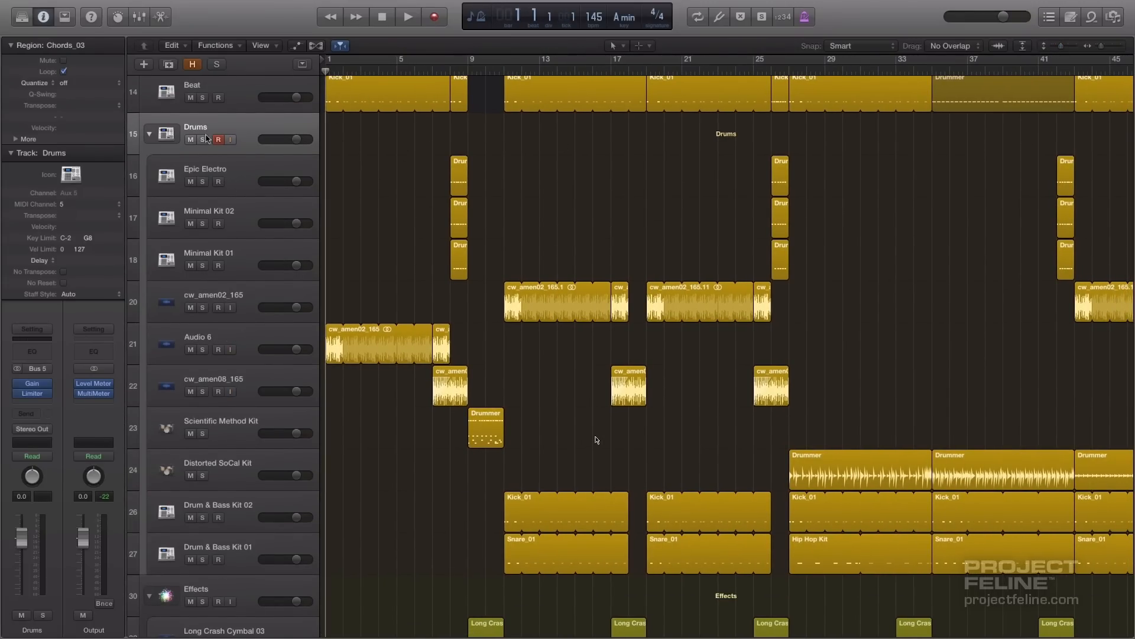
key("s")
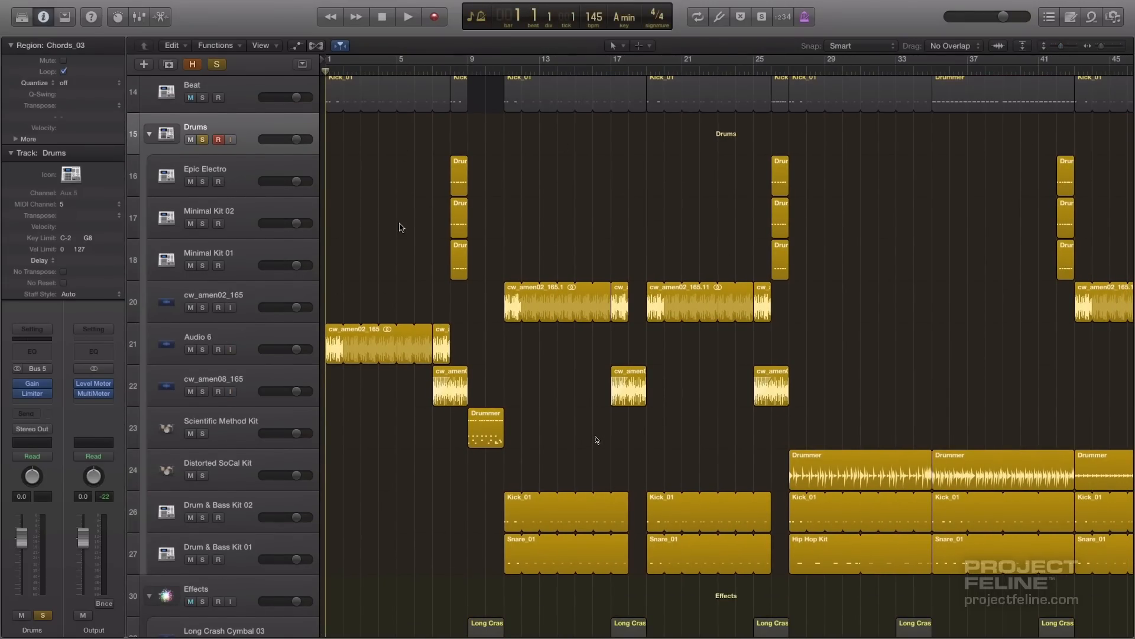
key("space")
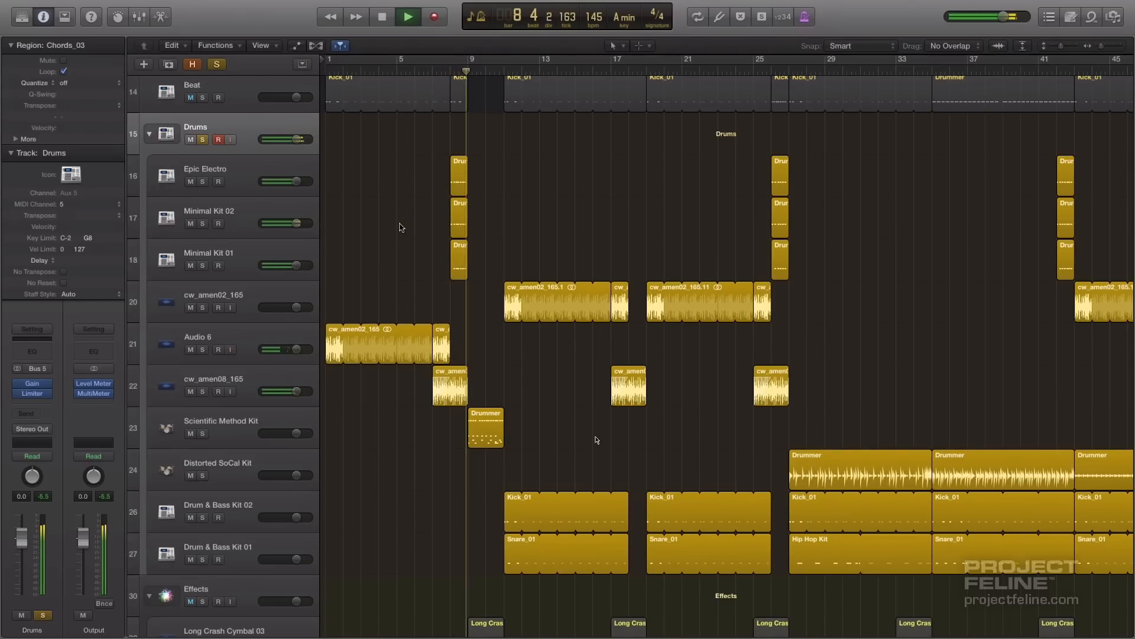
key("space")
left_click(324, 67)
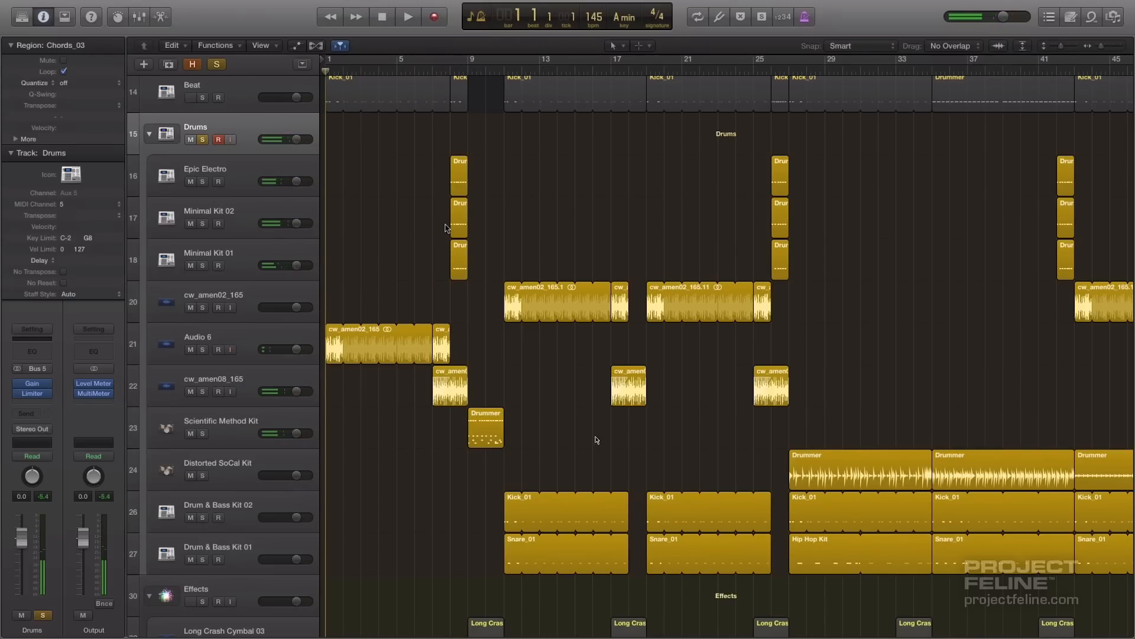
Bypass Channel EQ, Overdrive and AUHipass on the Audio 6 track and audition its unprocessed cw_amen02_165 loop from bar 1
scroll(446, 225, "up", 3)
scroll(446, 228, "up", 1)
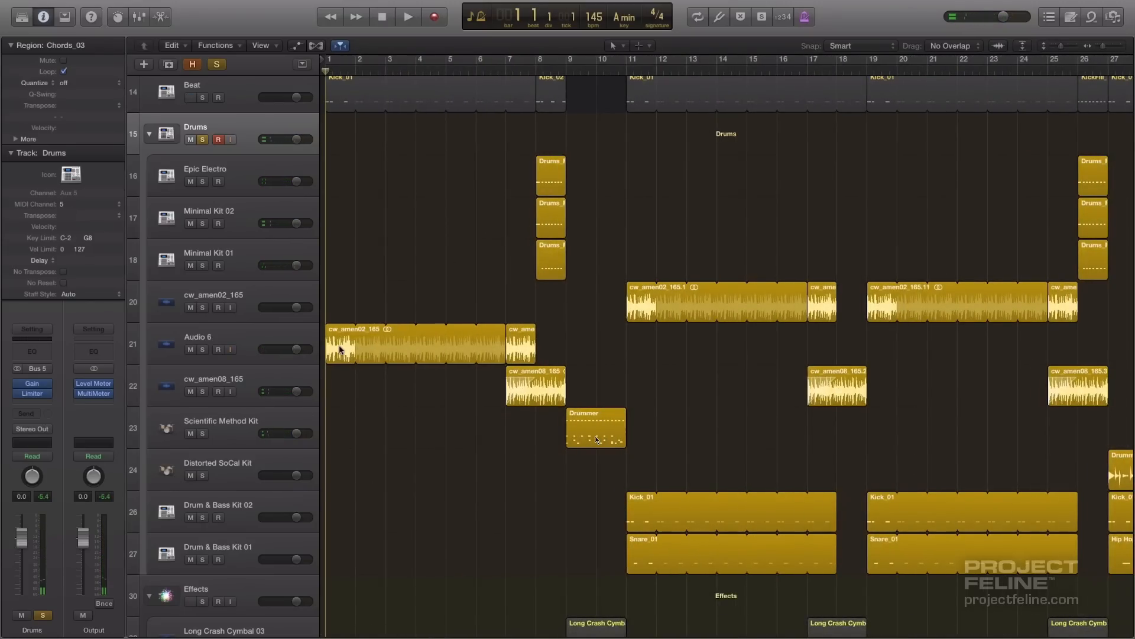
left_click(340, 350)
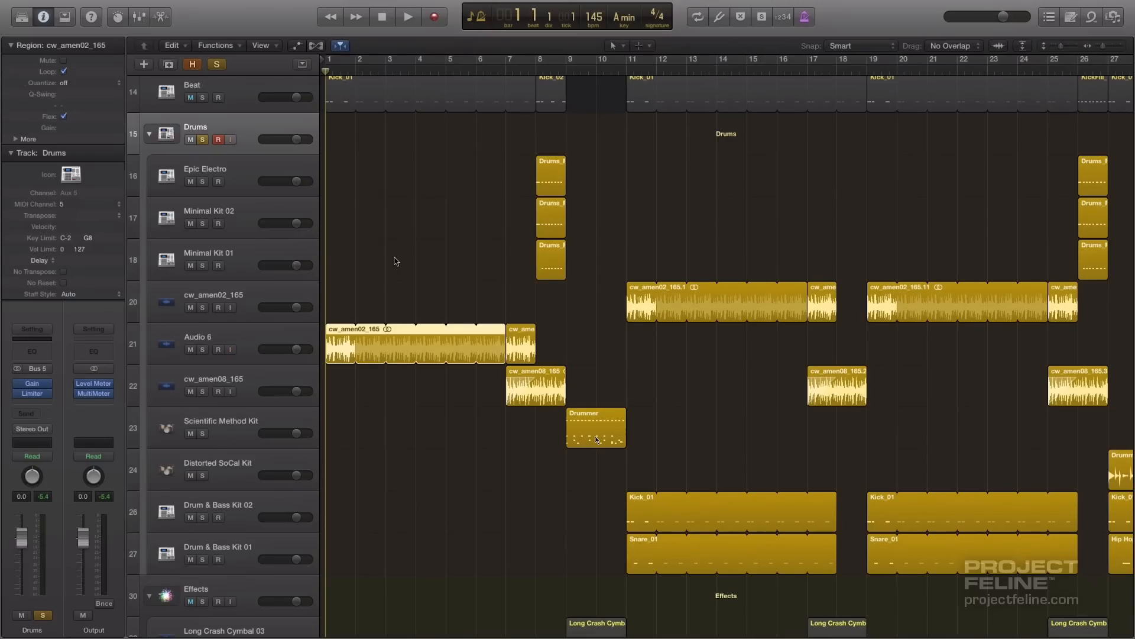
left_click(198, 338)
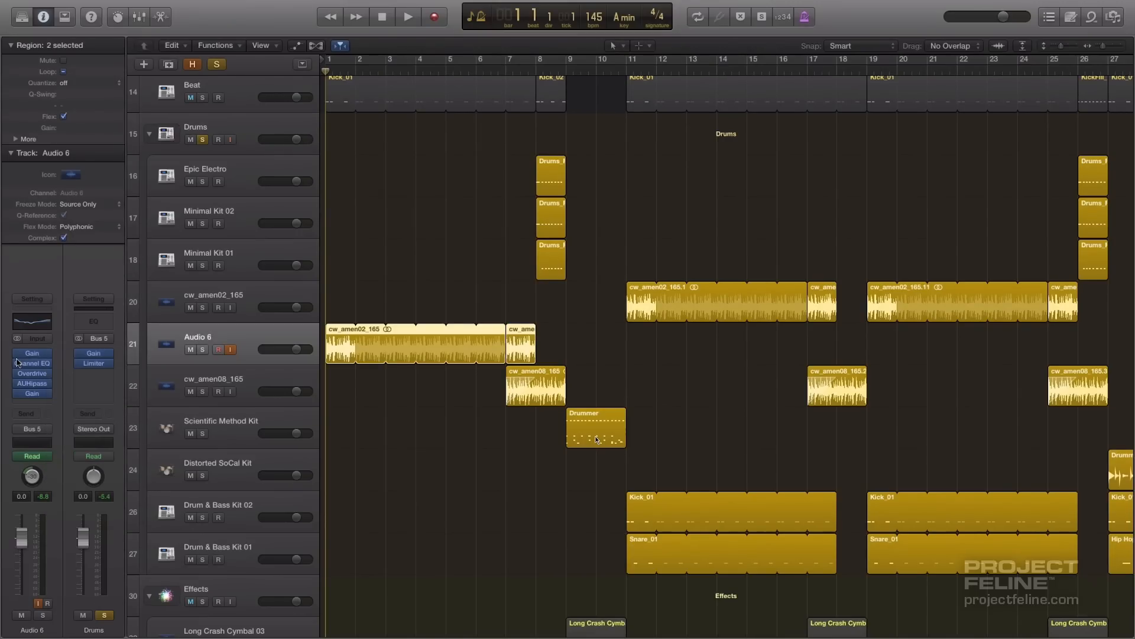
left_click(18, 363)
left_click(18, 373)
left_click(18, 383)
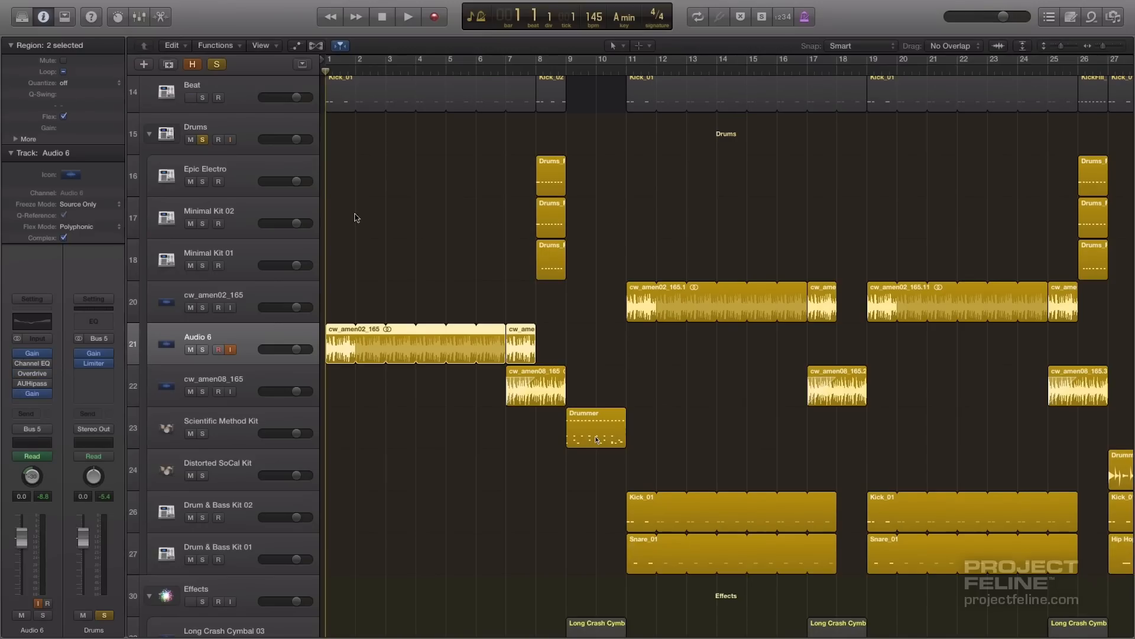
key("space")
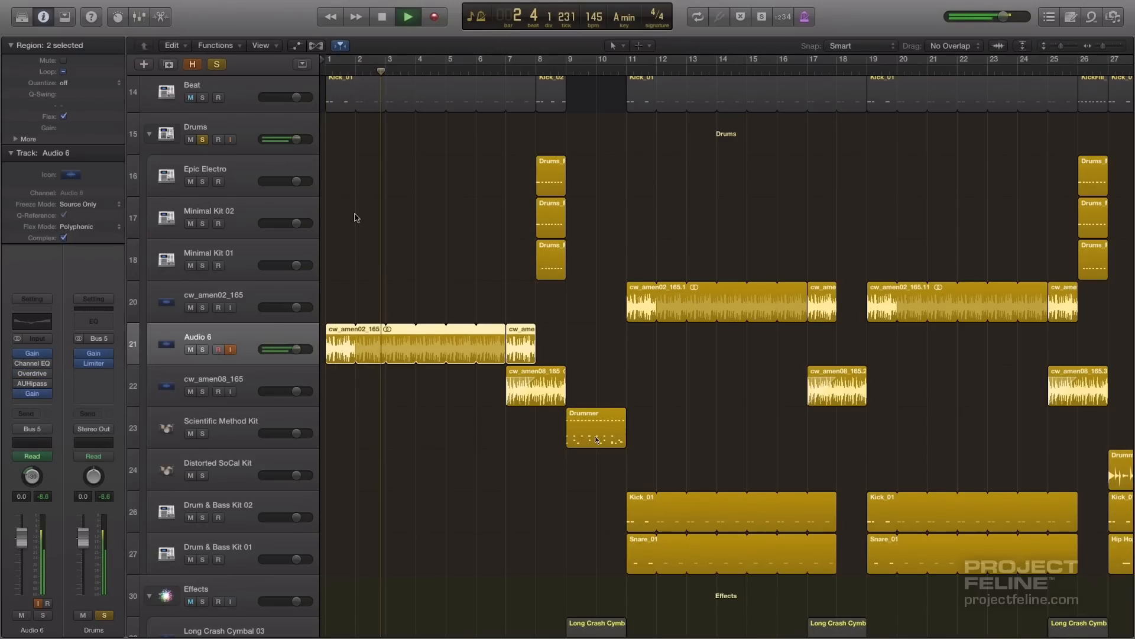
key("space")
left_click(325, 72)
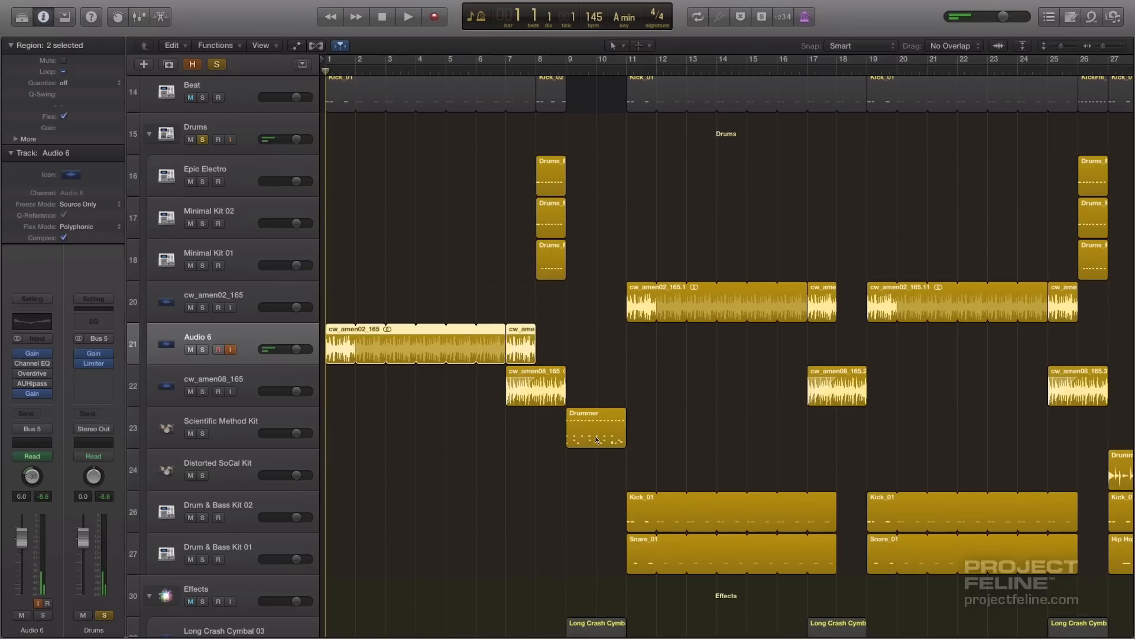
Re-enable Channel EQ and Overdrive on Audio 6, play the loop and inspect the Overdrive settings
mouse_move(16, 366)
left_click(17, 364)
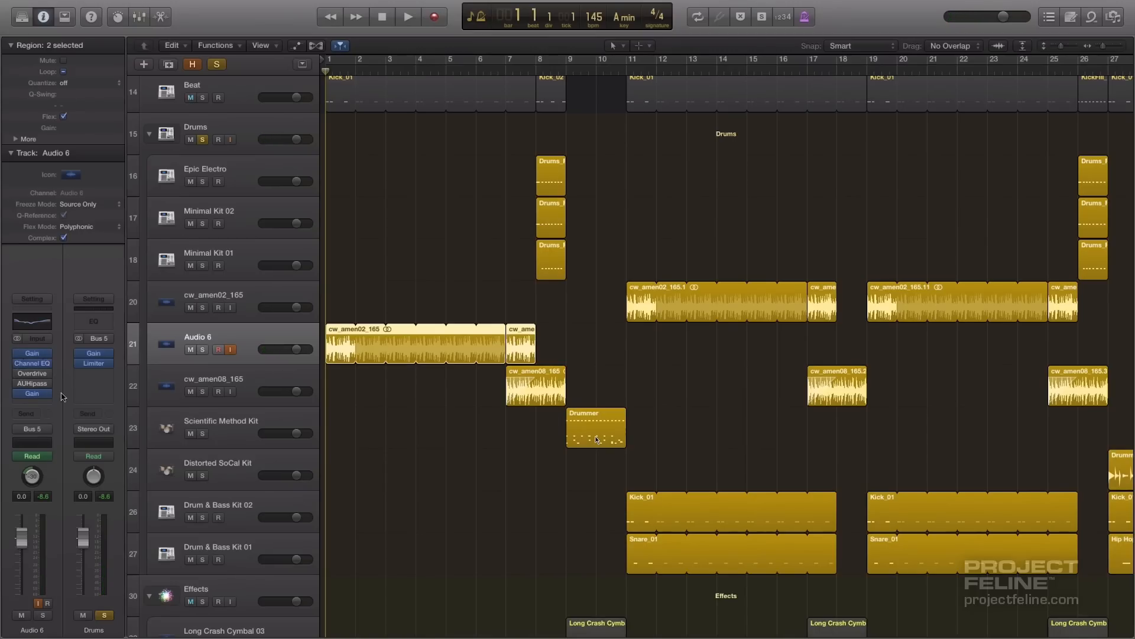
left_click(18, 374)
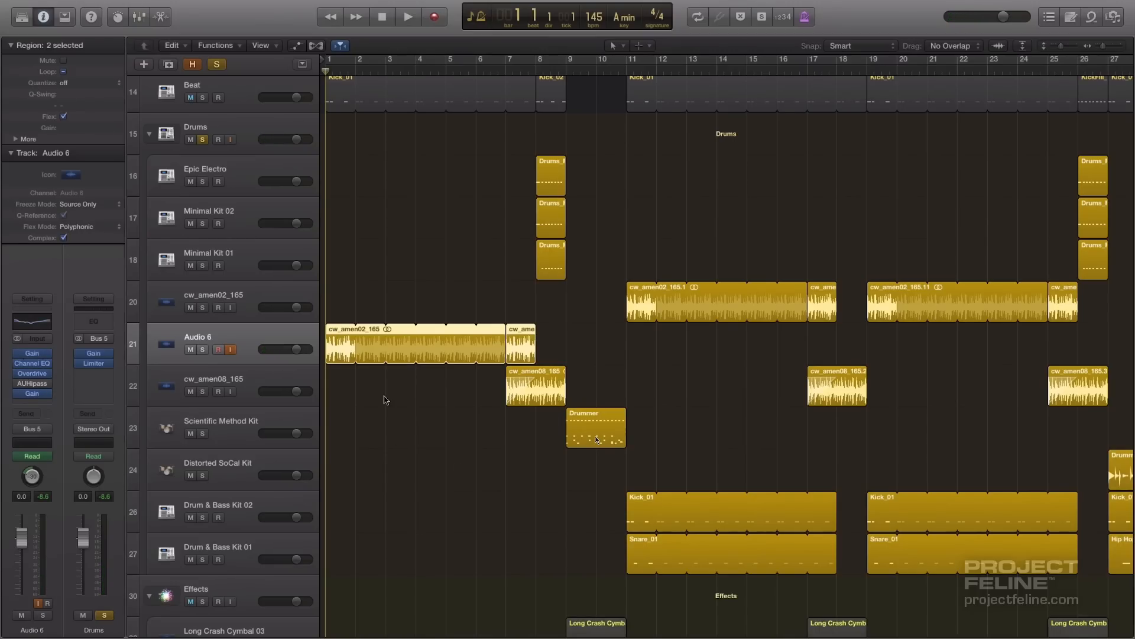
key("space")
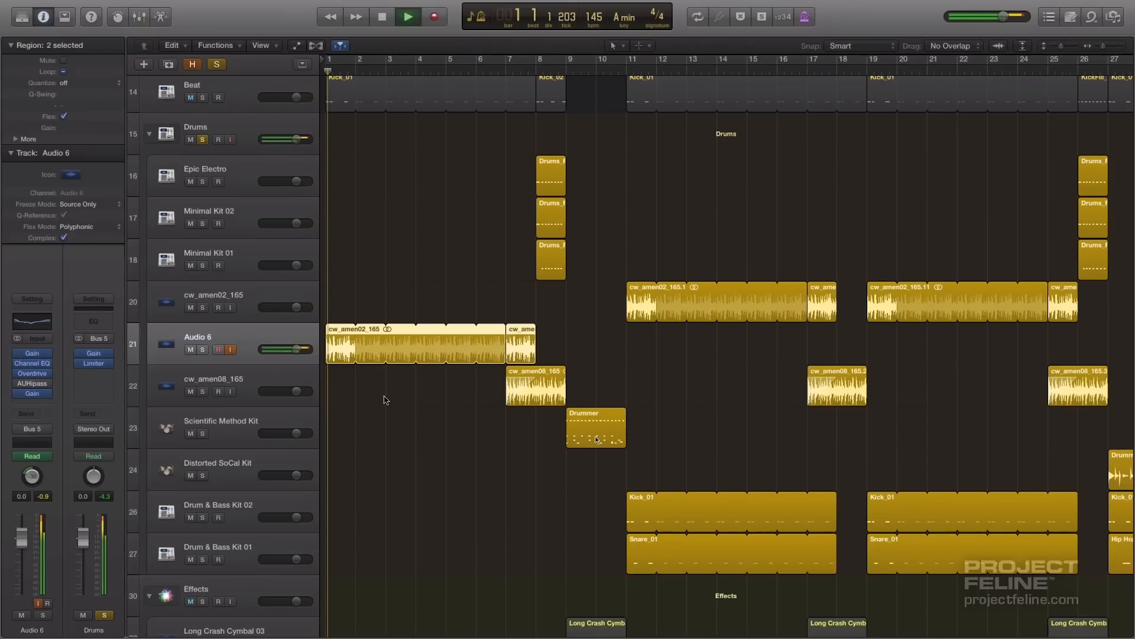
left_click(38, 374)
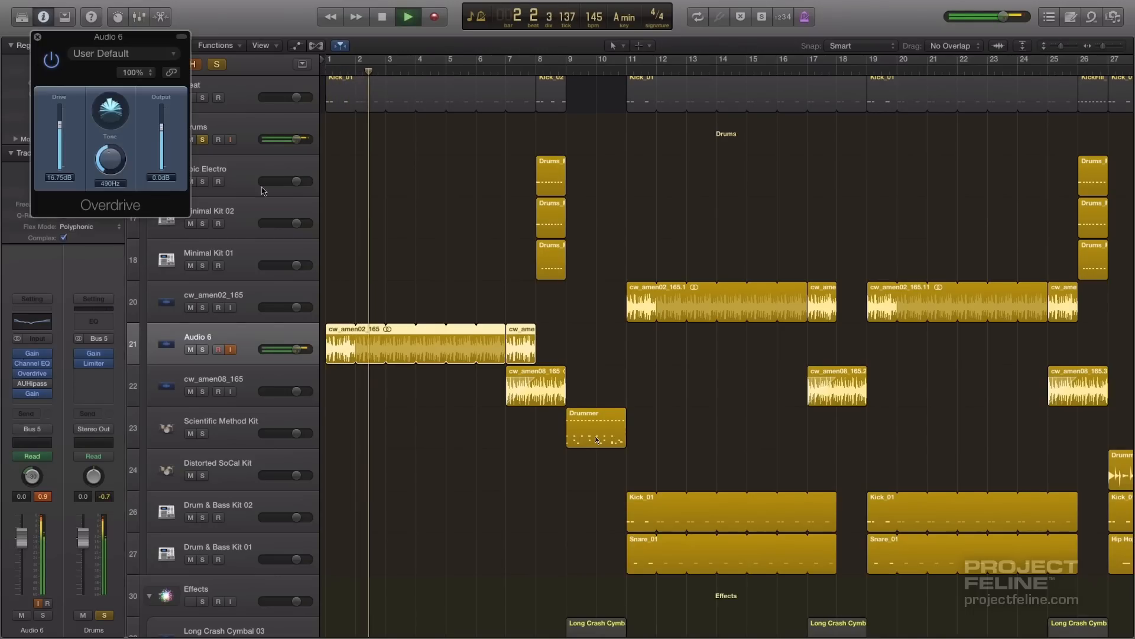
key("space")
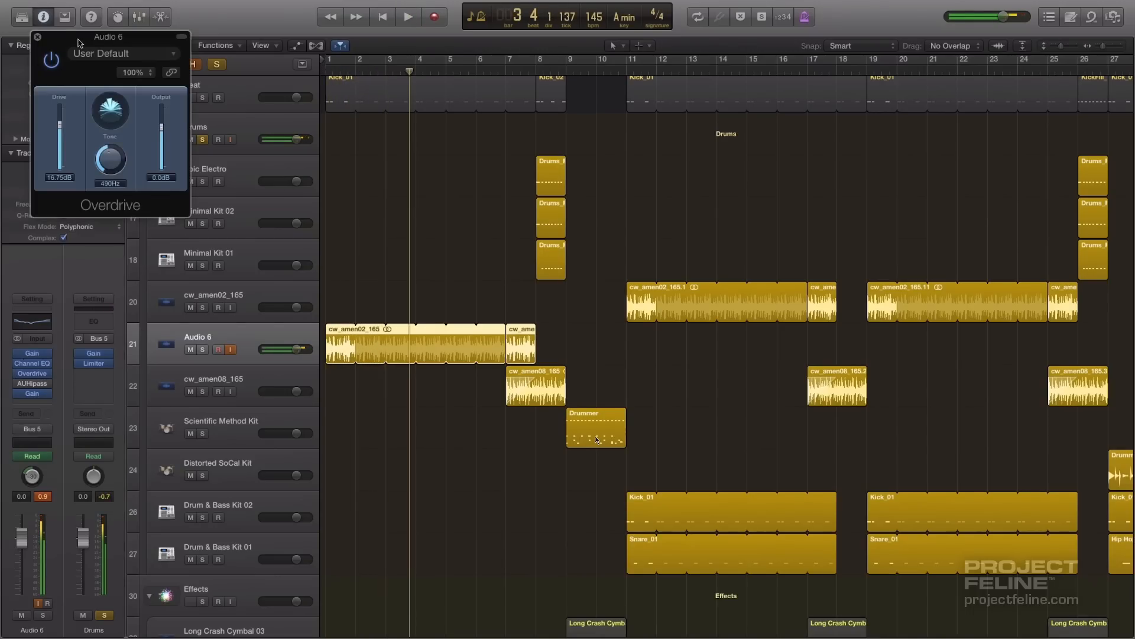
left_click(37, 38)
Re-enable AUHipass on Audio 6, view its highpass curve and play the filtered loop from bar 1
left_click(32, 386)
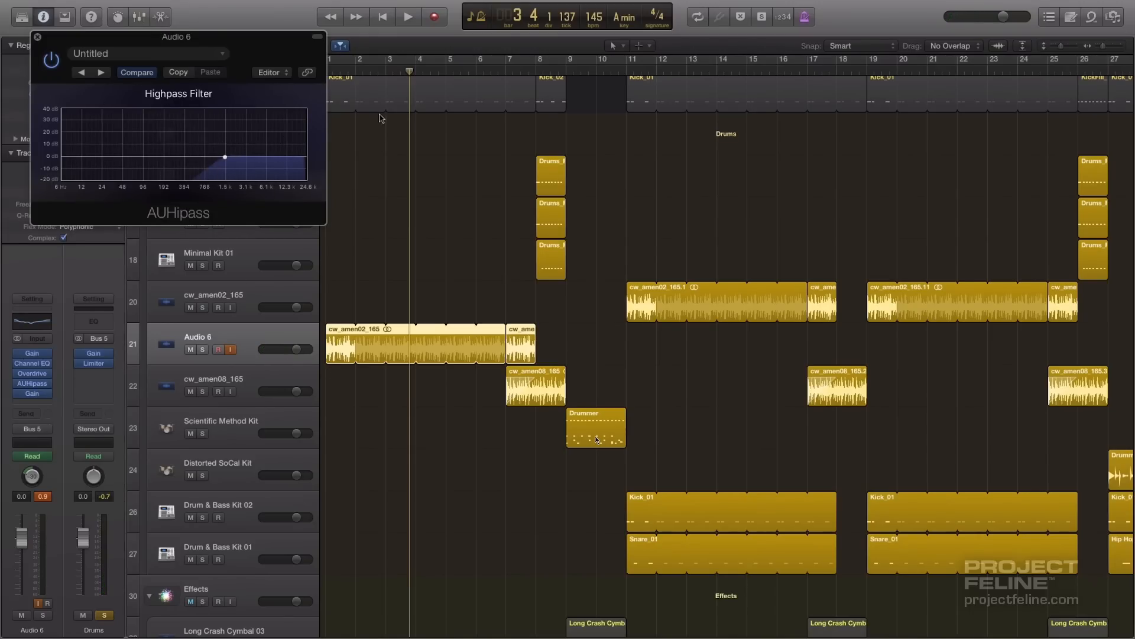
left_click_drag(352, 71, 290, 76)
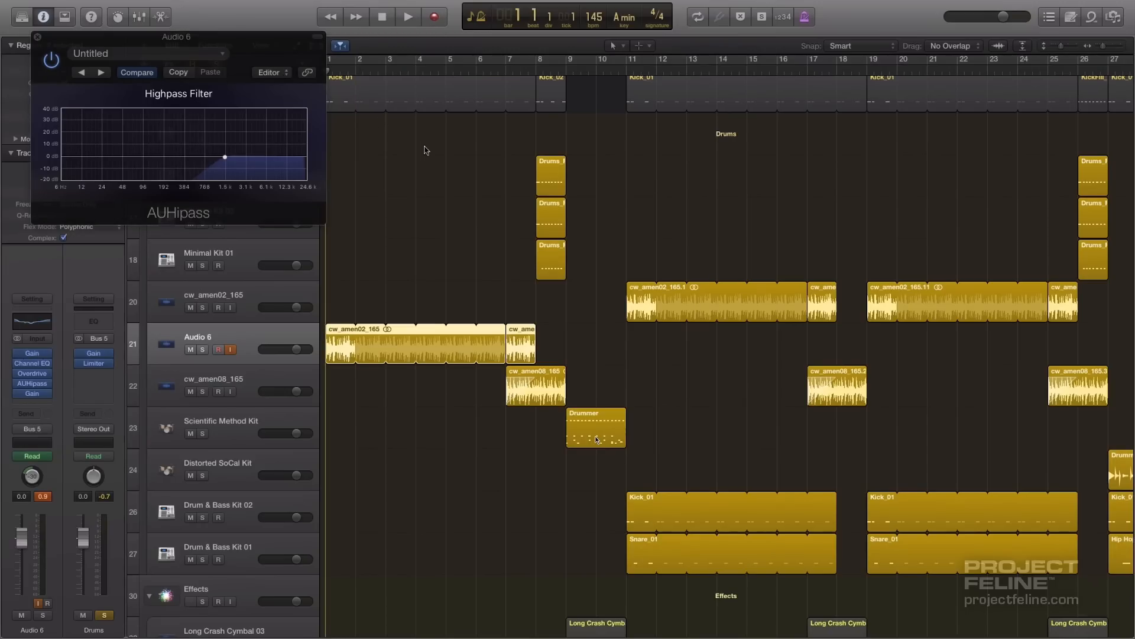
key("space")
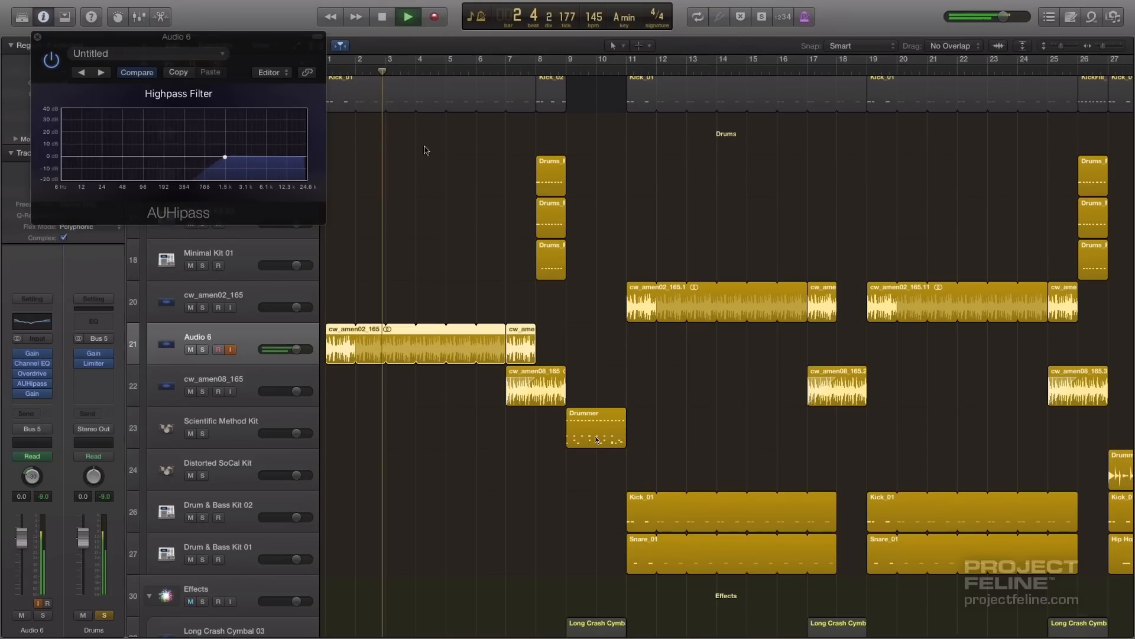
key("space")
left_click(37, 39)
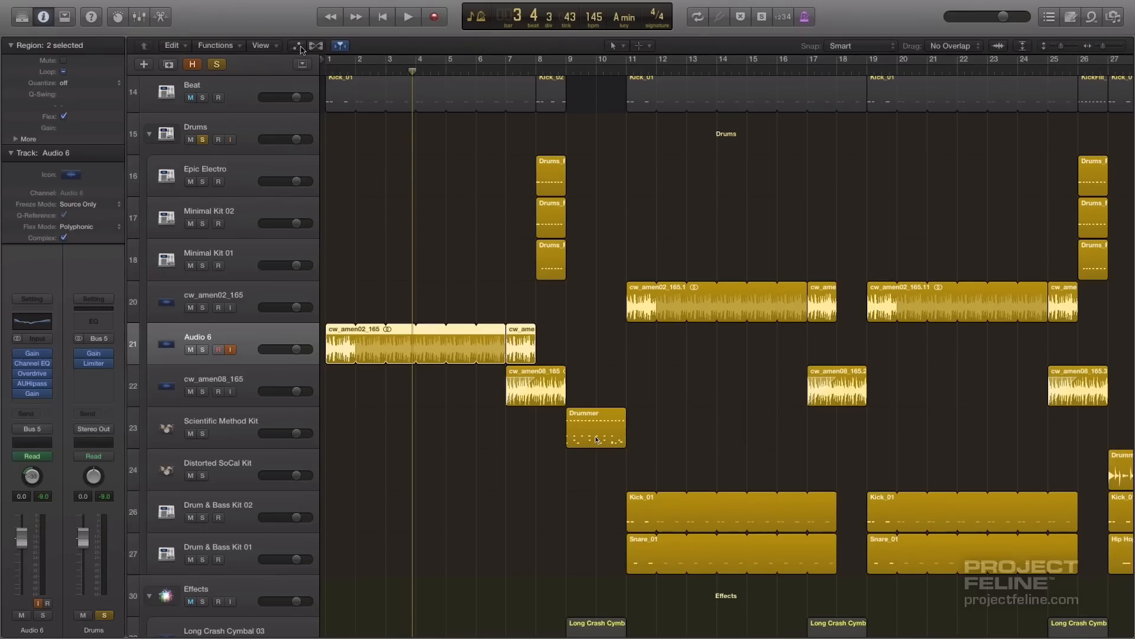
Show track automation and examine Audio 6's Pan curve and its list of automatable parameters
left_click(299, 47)
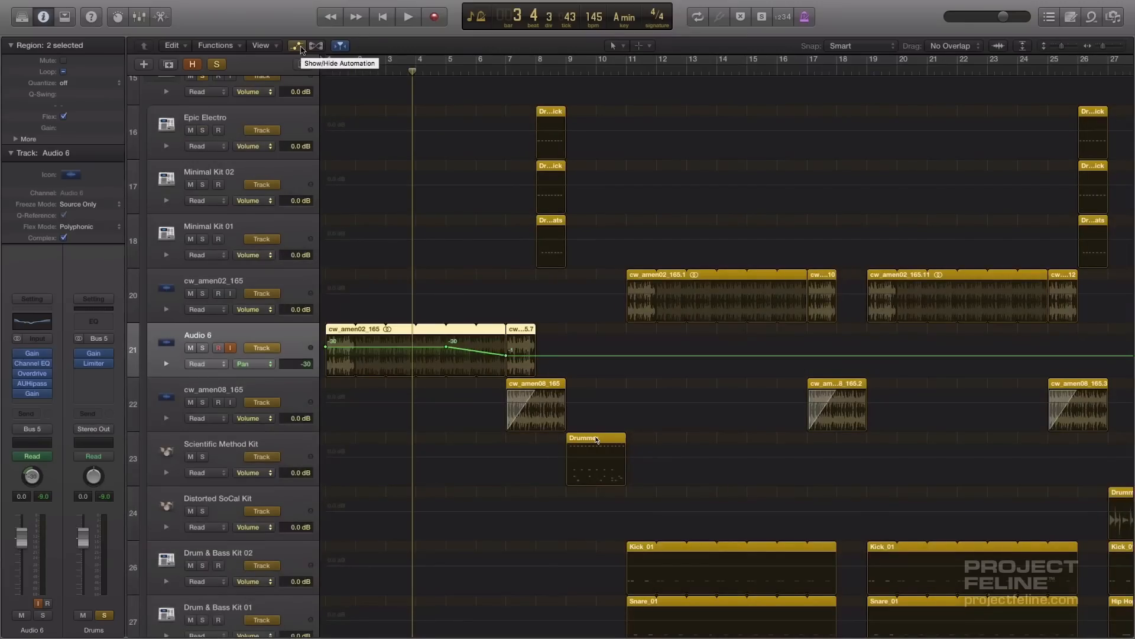
key("super+Right")
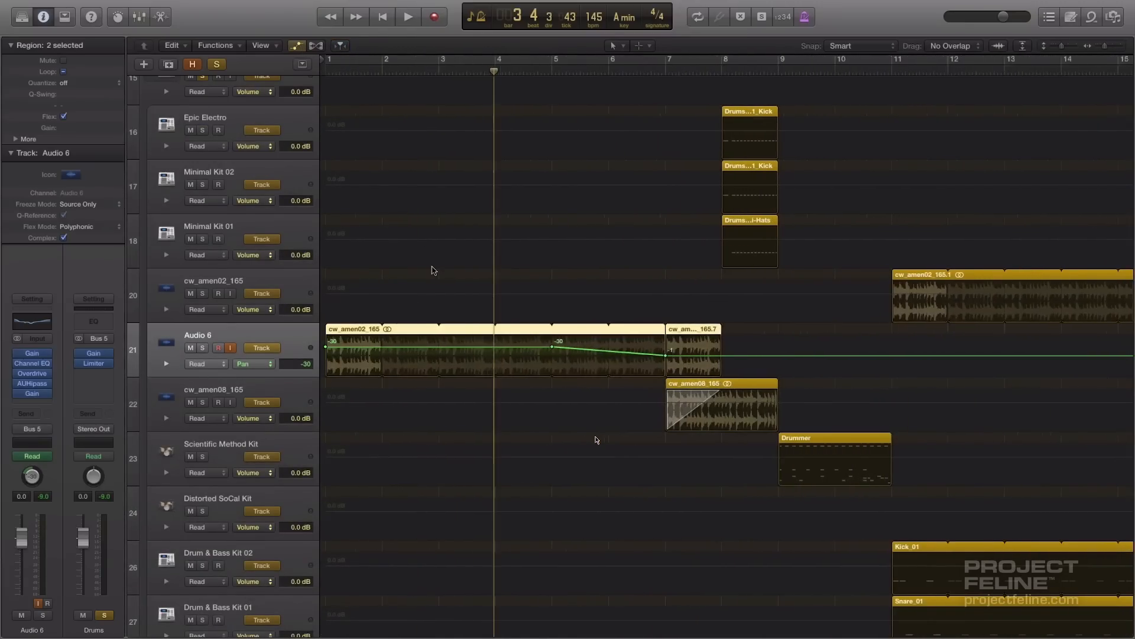
key("period")
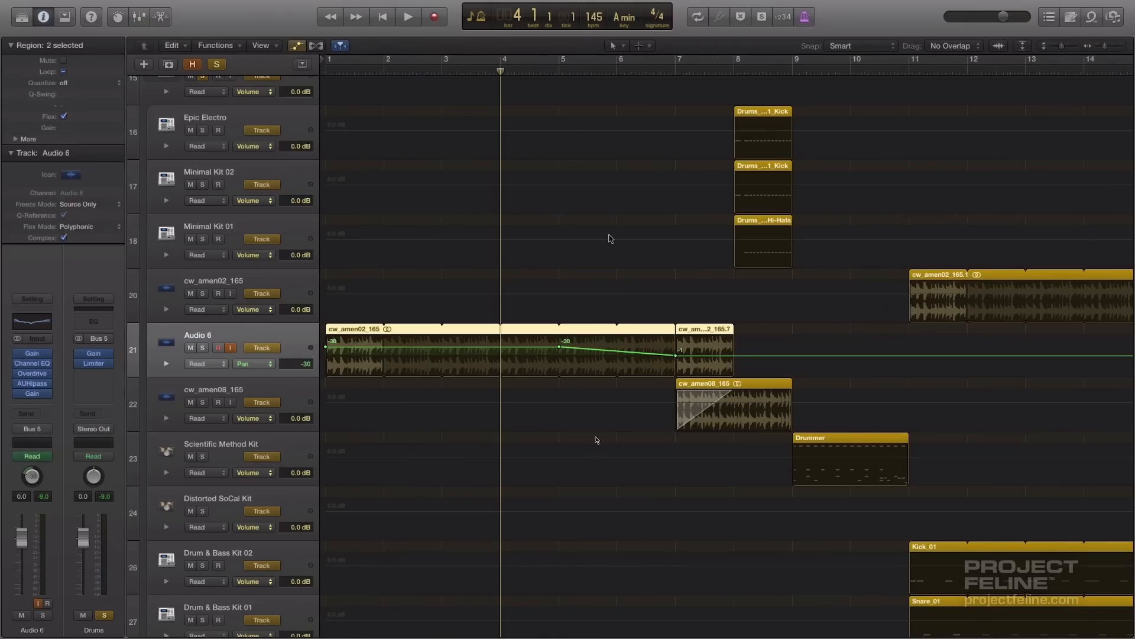
left_click(266, 365)
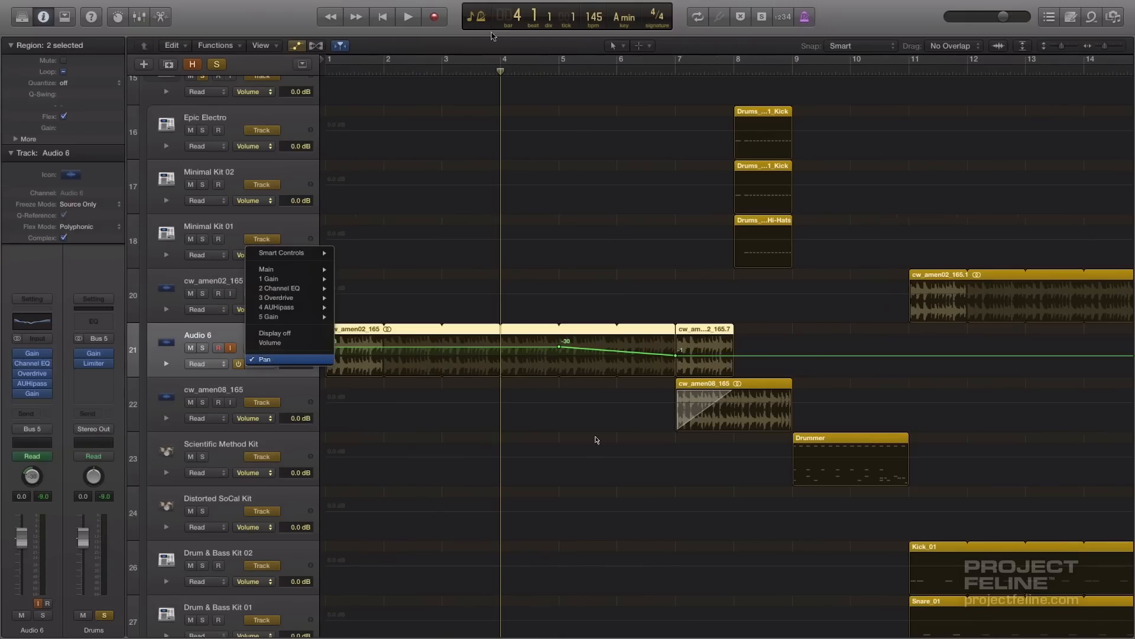
Play Audio 6's panned loop from bar 1, then the pan transition from bar 5
left_click(330, 74)
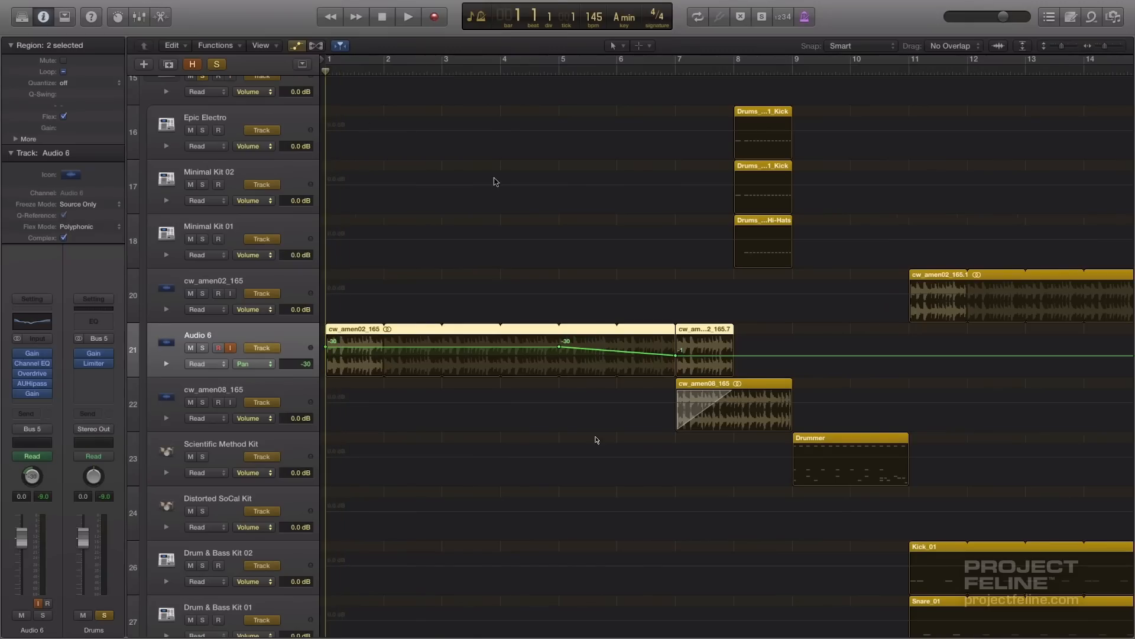
key("space")
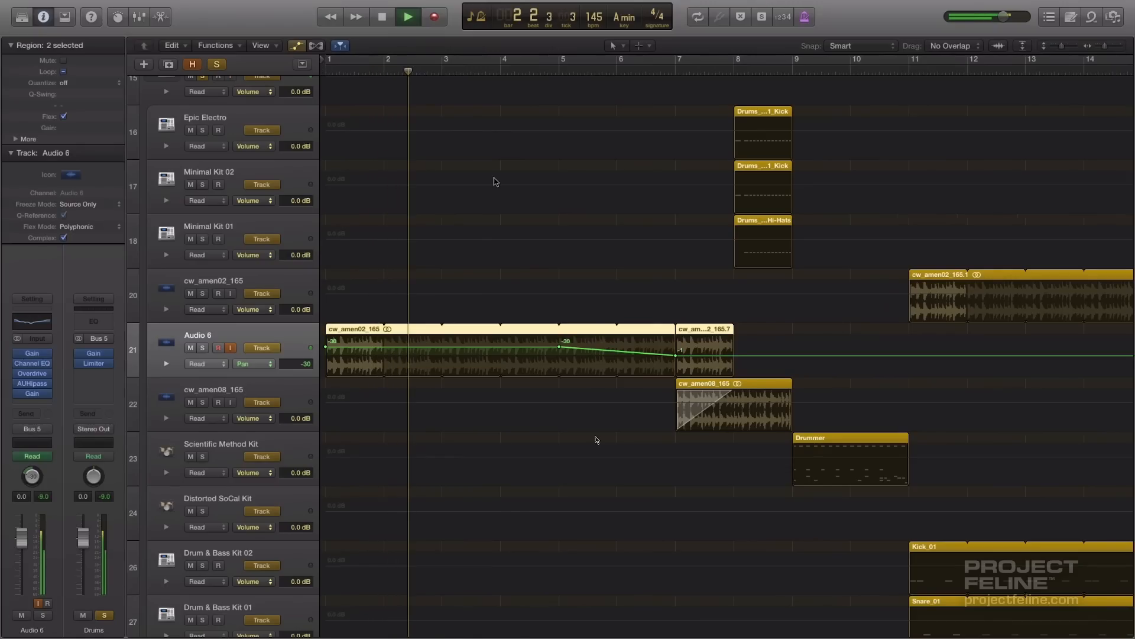
key("space")
left_click(558, 74)
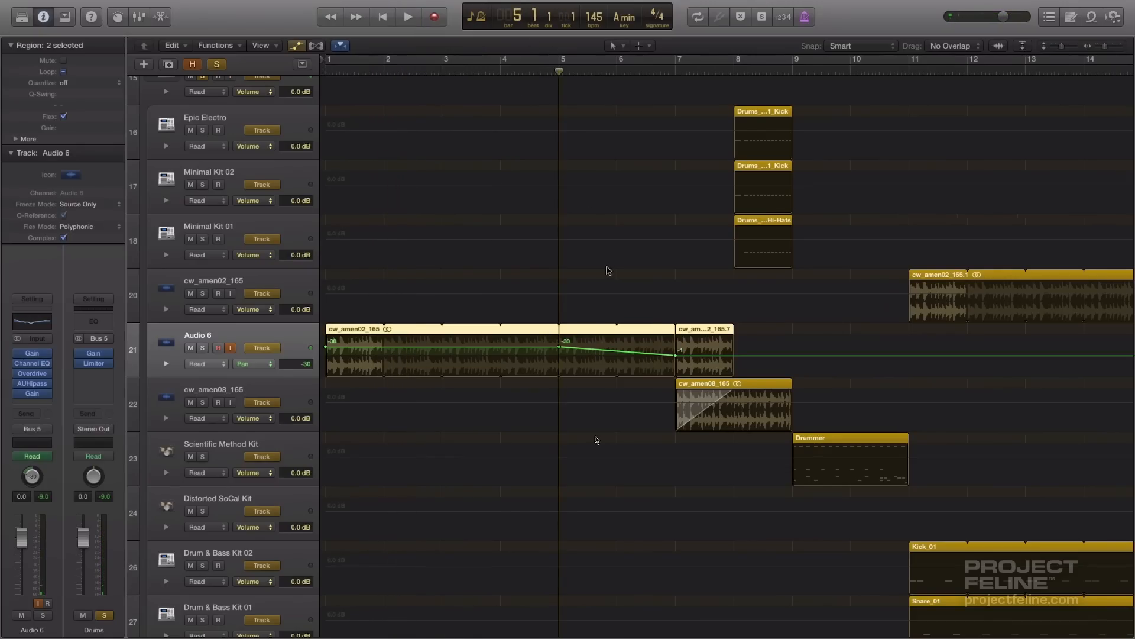
key("space")
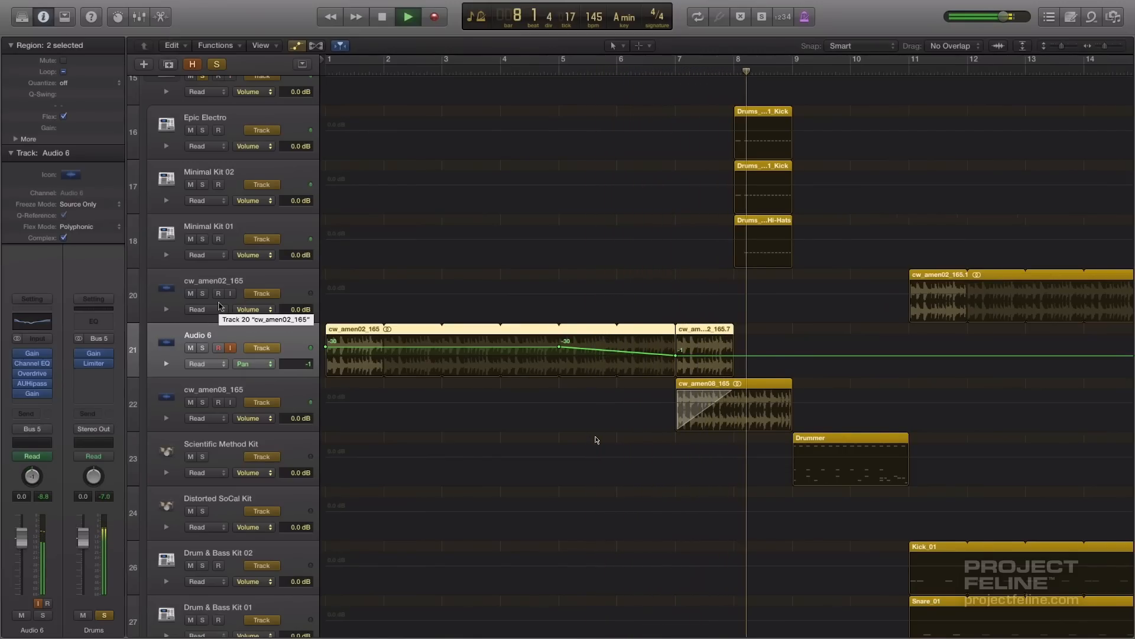
key("space")
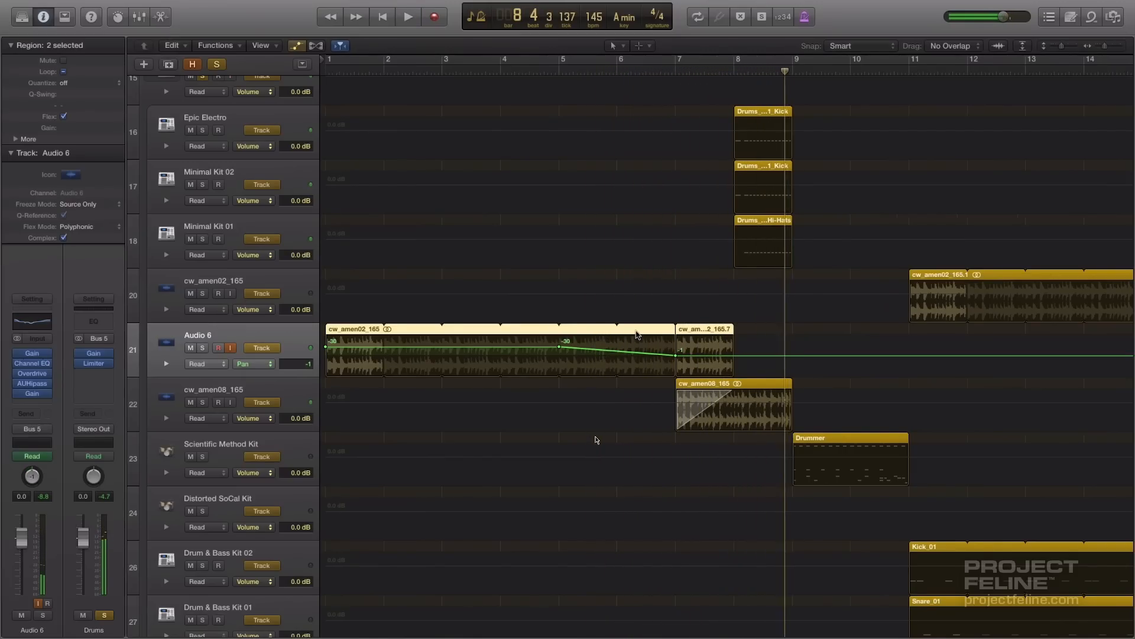
Hide the track automation, move the playhead back to bar 7 and deselect Audio 6's regions
scroll(596, 440, "right", 5)
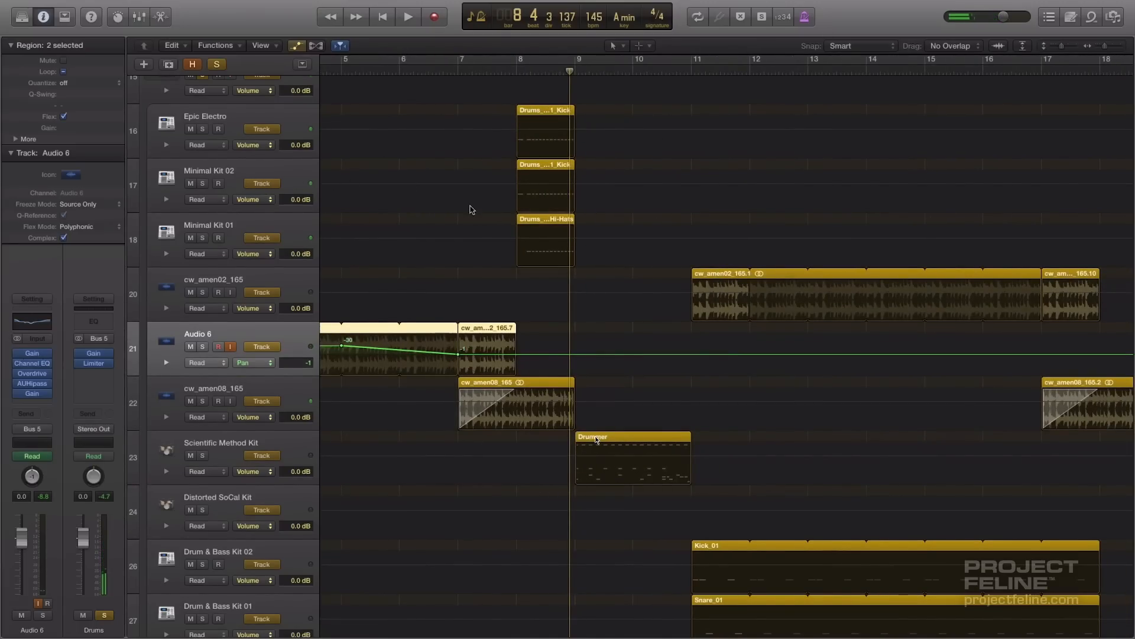
scroll(469, 211, "left", 5)
left_click(297, 46)
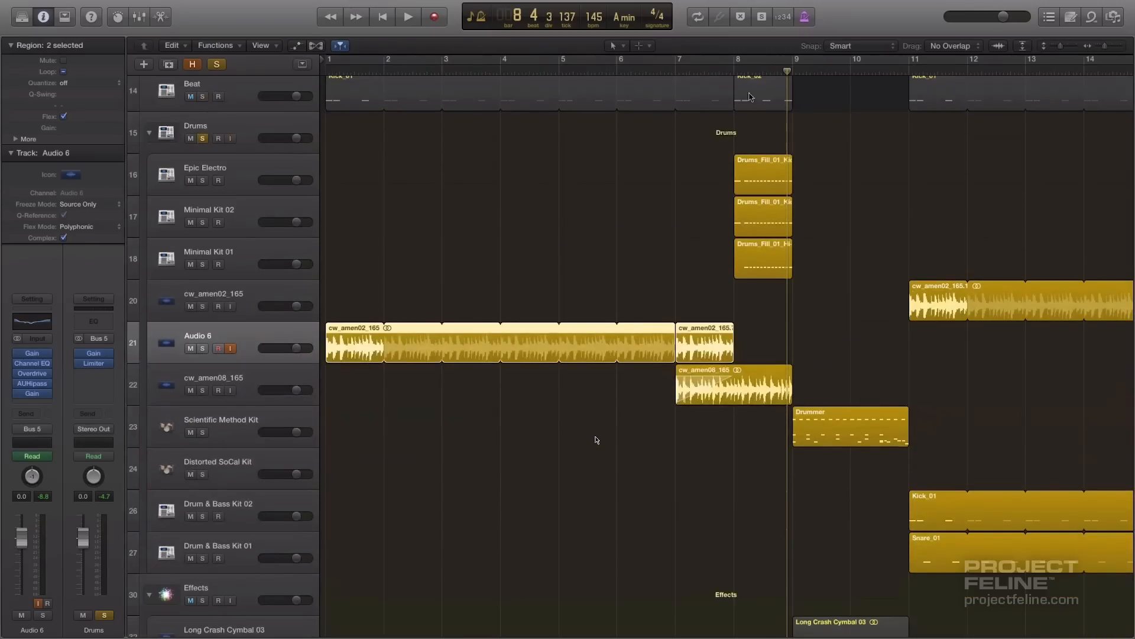
left_click(720, 68)
left_click(582, 471)
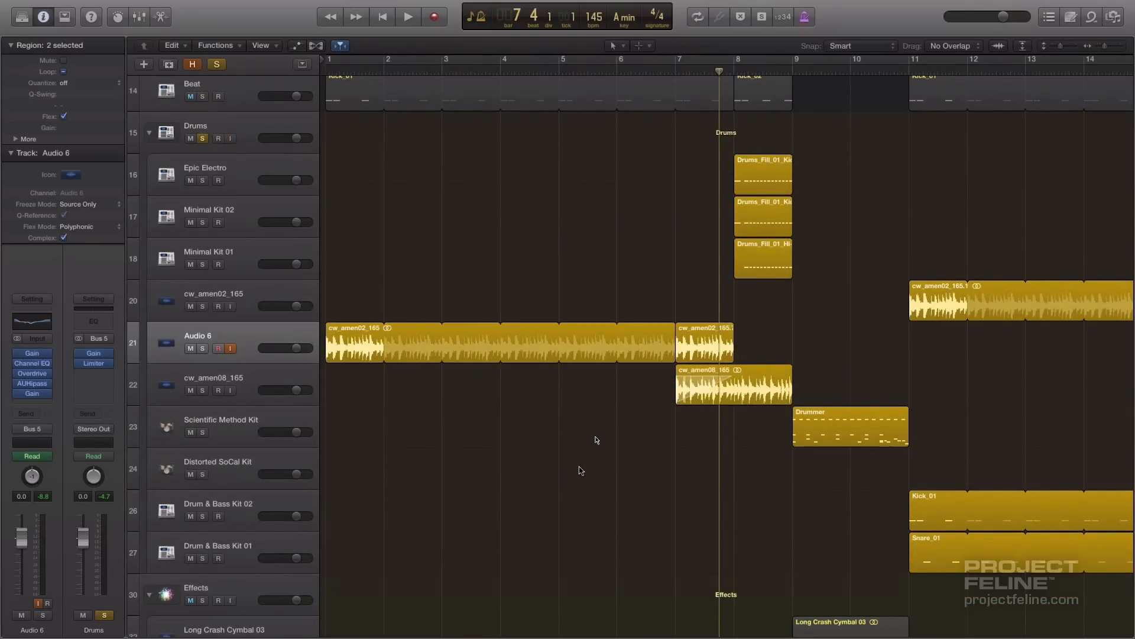
Solo cw_amen08_165 instead of the Drums stack and play its faded-in region from bar 7
left_click(740, 402)
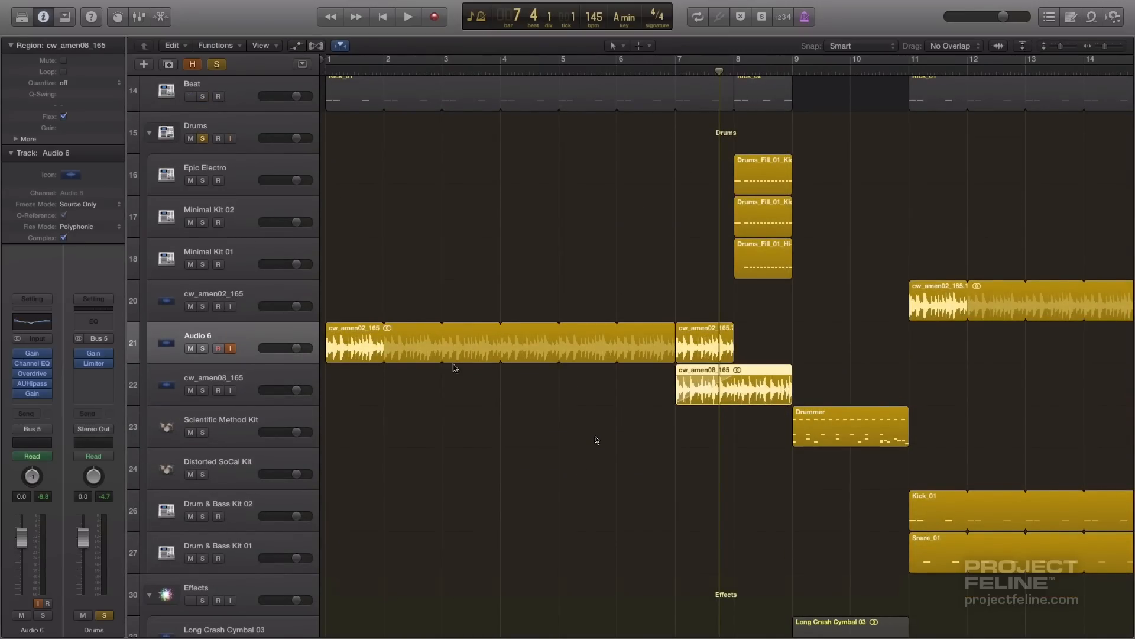
left_click(203, 390)
left_click(672, 76)
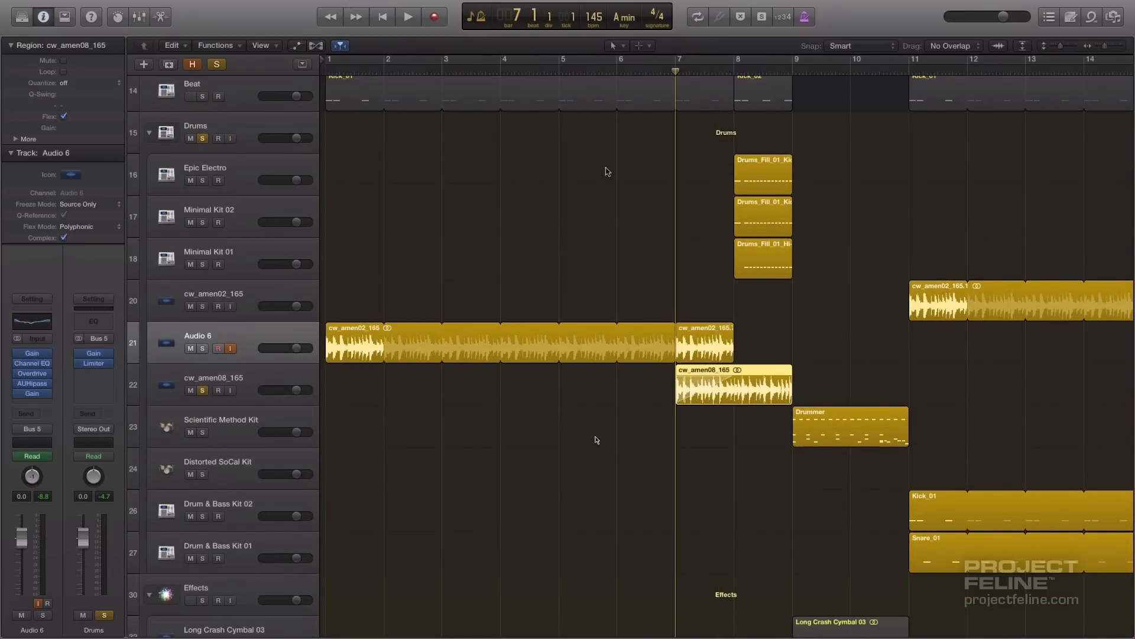
scroll(609, 172, "up", 2)
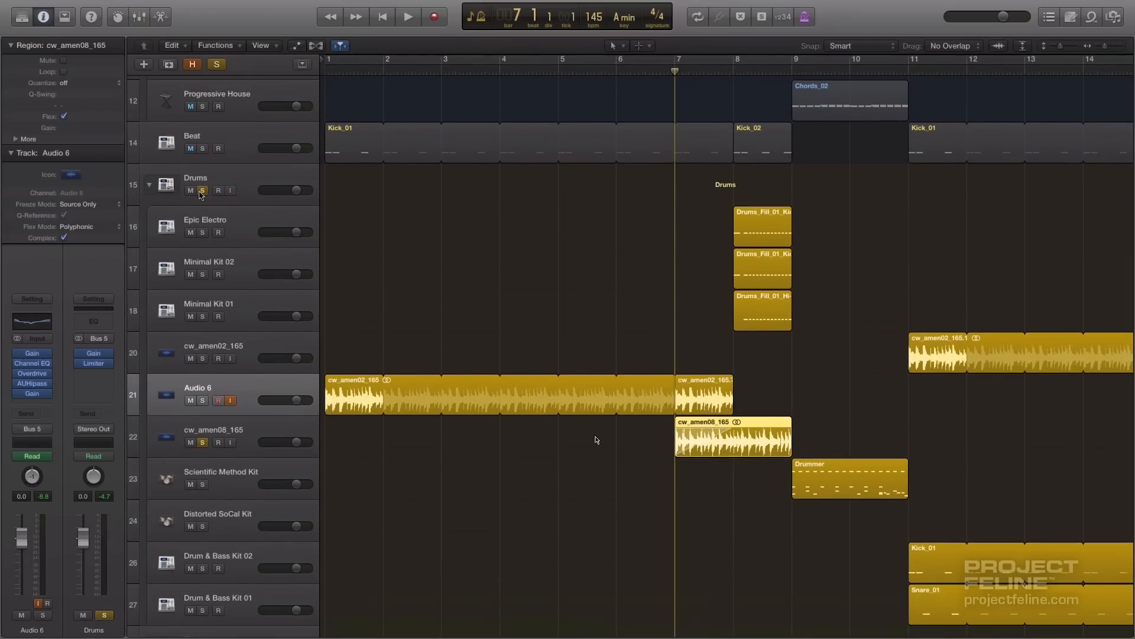
left_click(202, 190)
scroll(664, 428, "down", 1)
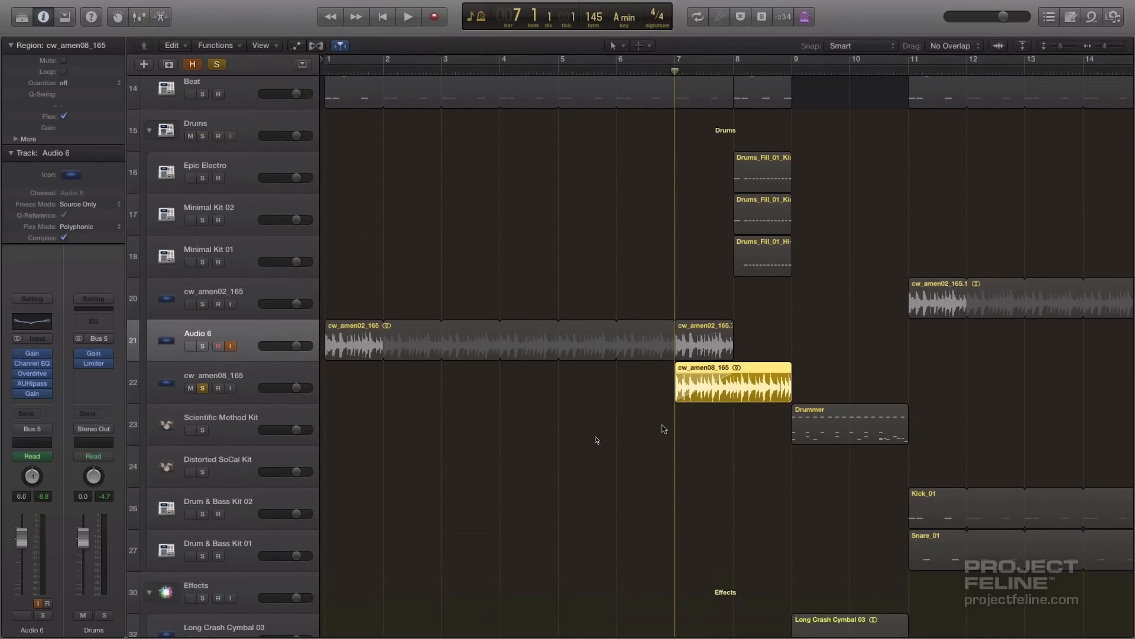
key("space")
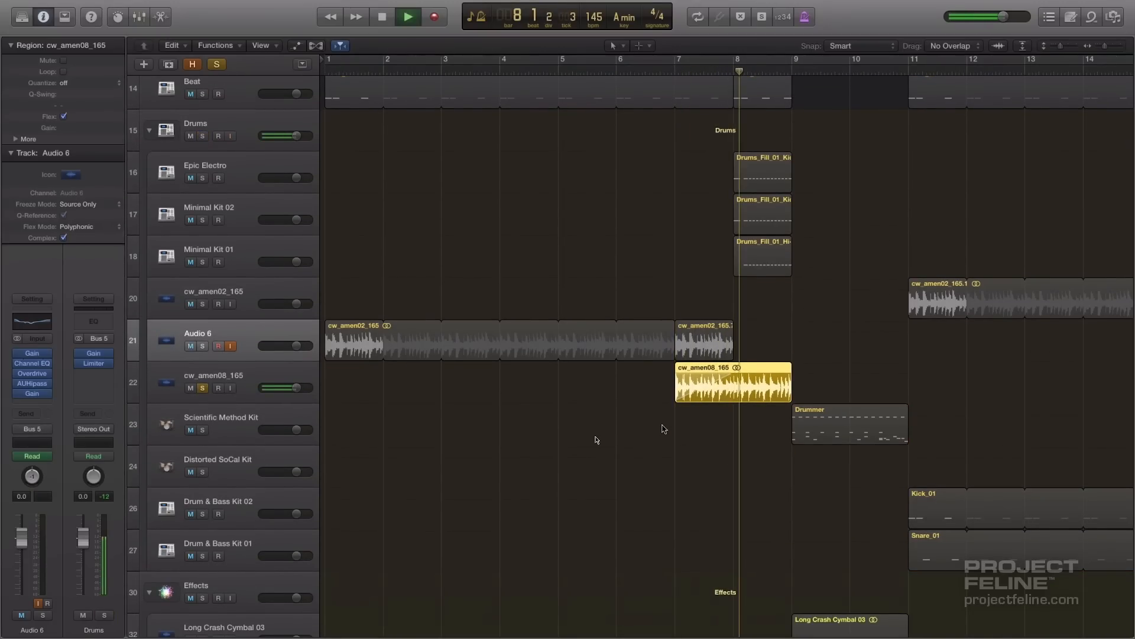
key("space")
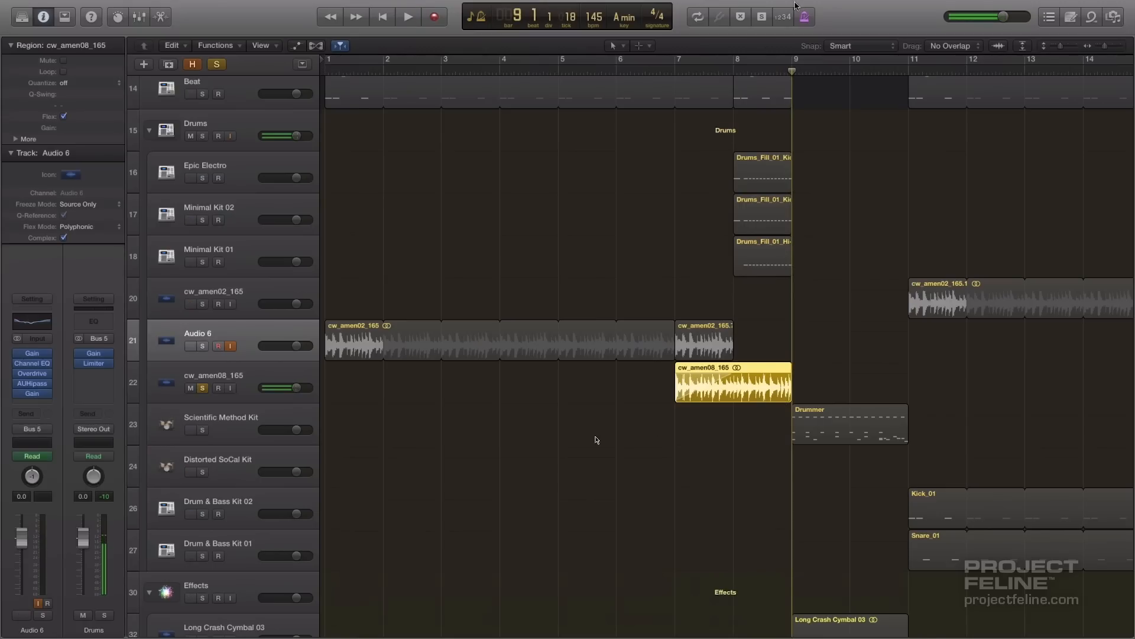
Unsolo cw_amen08_165, solo Epic Electro, Minimal Kit 02 and Minimal Kit 01, and play their combined drum fill
left_click(202, 388)
left_click(753, 184)
left_click(758, 230)
left_click(758, 263)
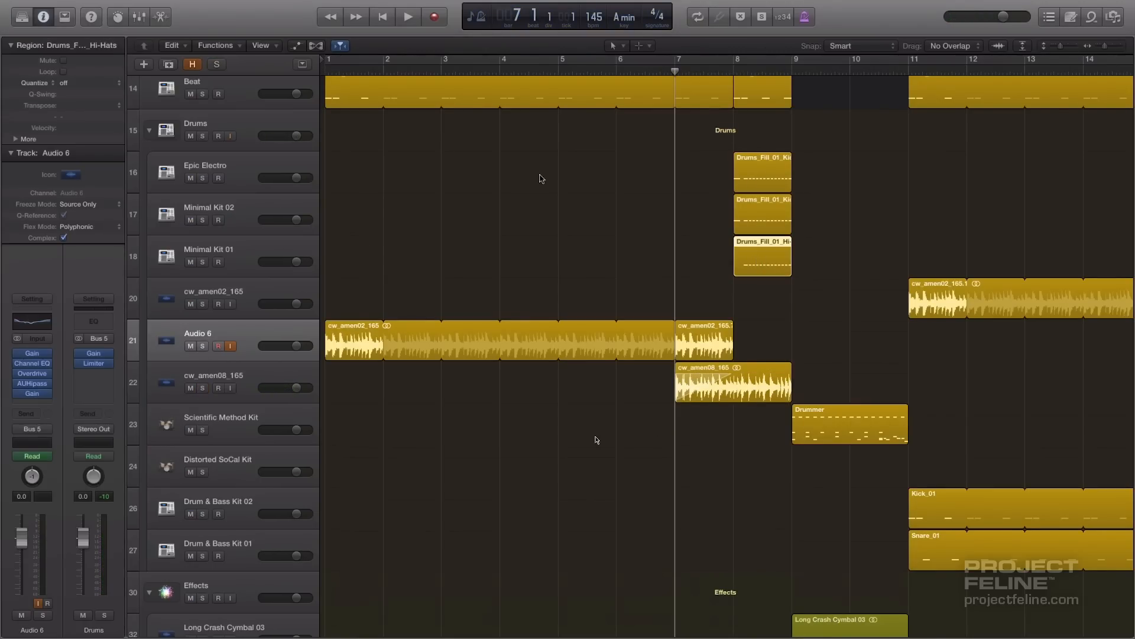
scroll(266, 170, "up", 2)
left_click_drag(202, 225, 202, 309)
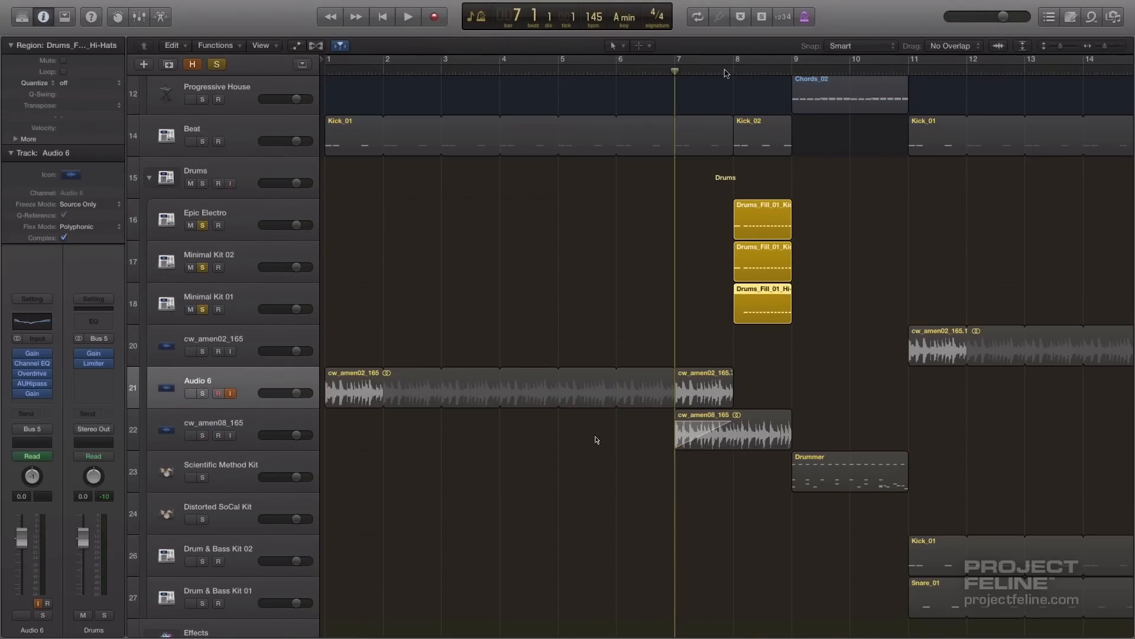
key("space")
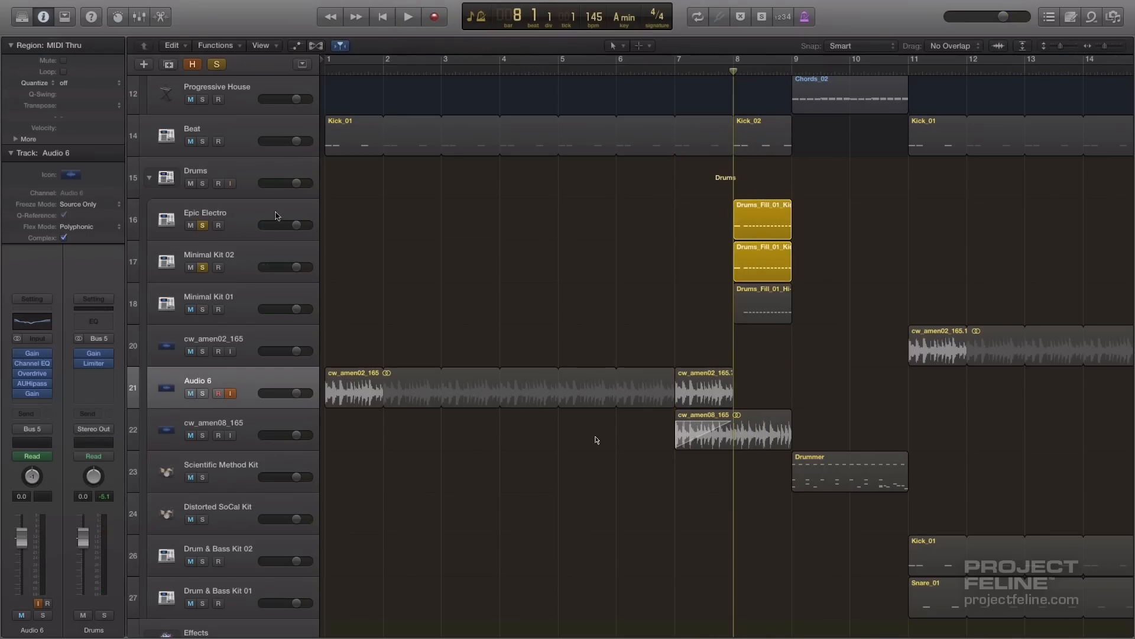
Select Epic Electro, play its kick fill soloed from bar 8 and return the playhead to bar 8
left_click(276, 216)
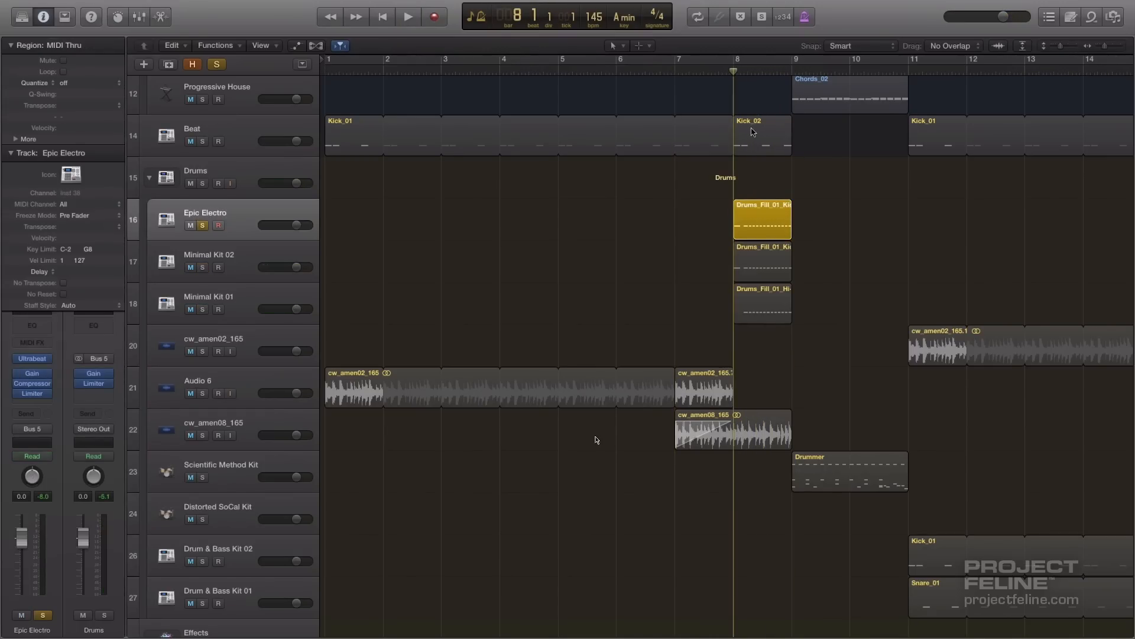
key("space")
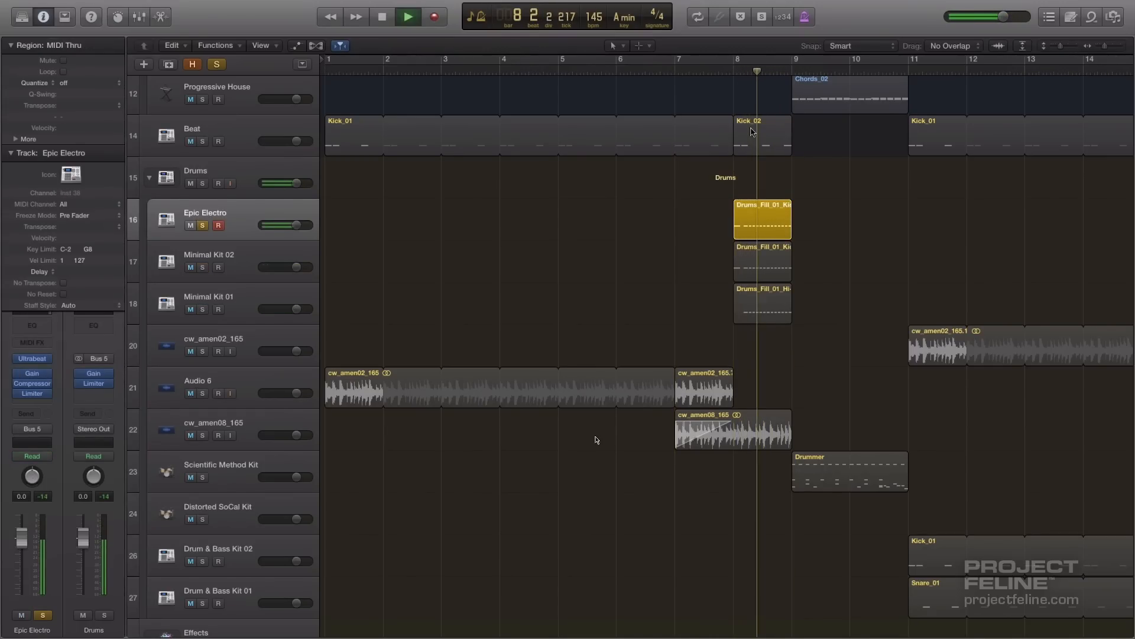
key("space")
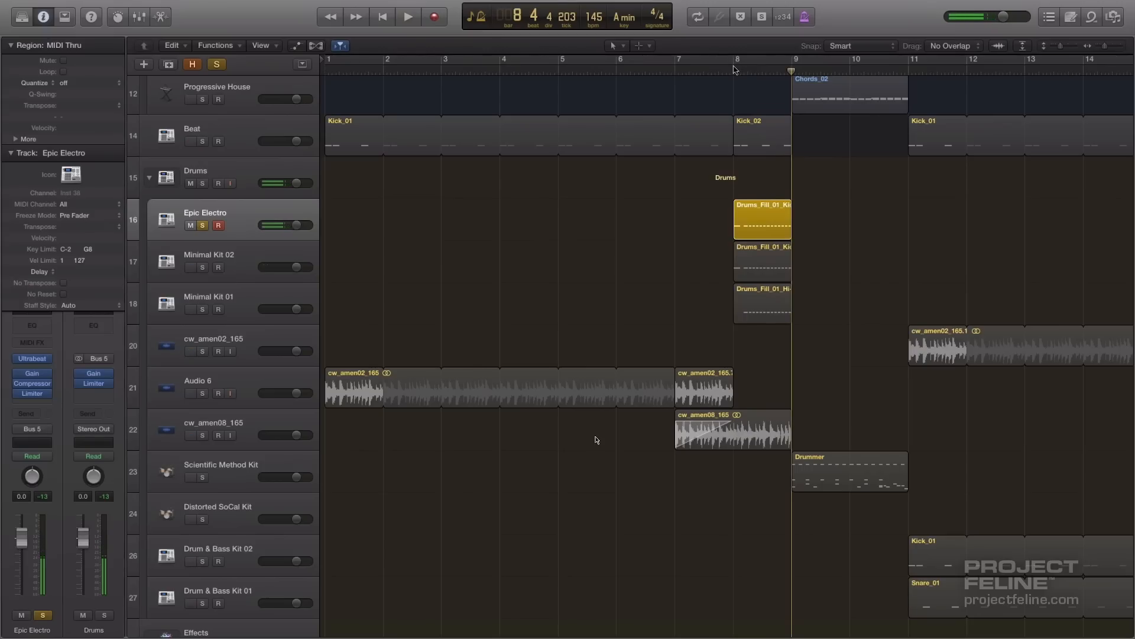
right_click(734, 69)
left_click(845, 287)
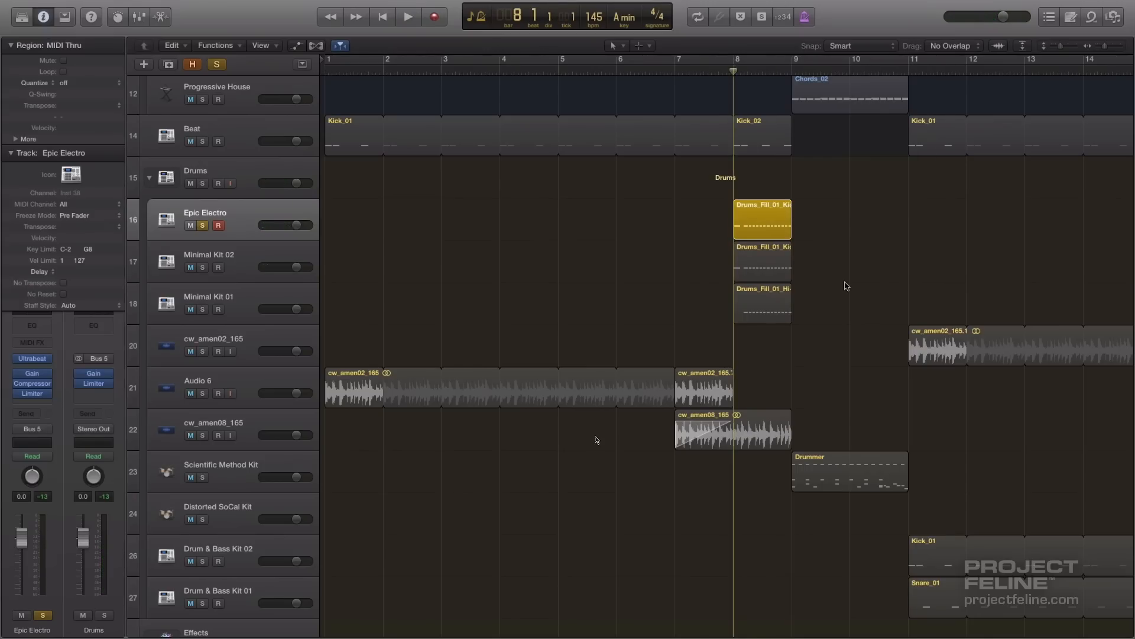
Solo Minimal Kit 02 alone, play its kick fill from bar 8 and return the playhead to bar 8
key("Down")
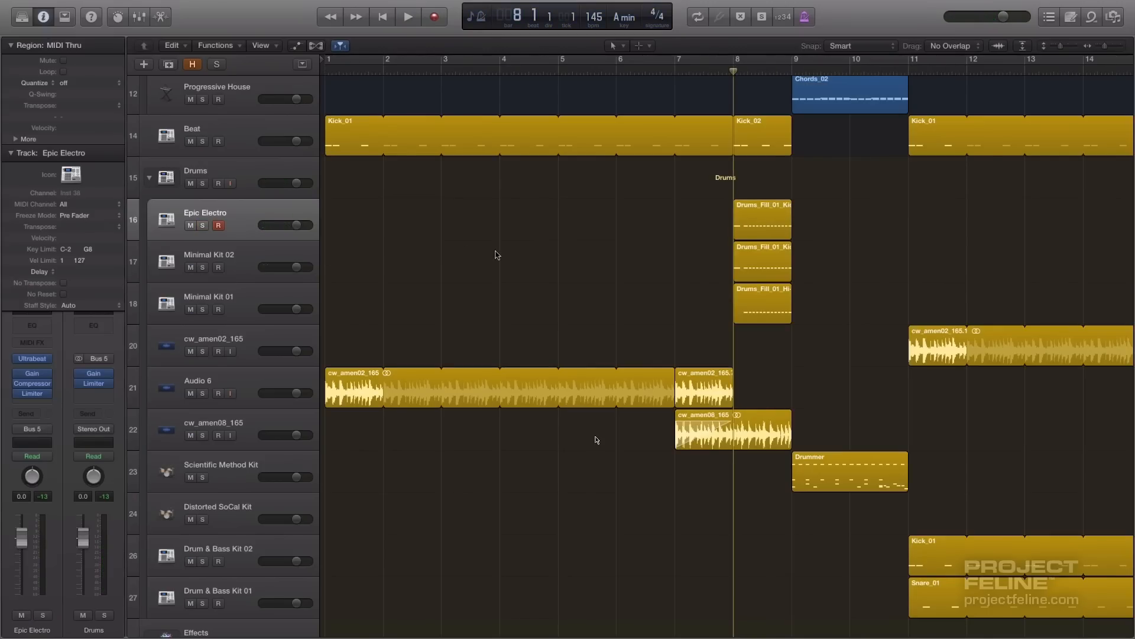
key("space")
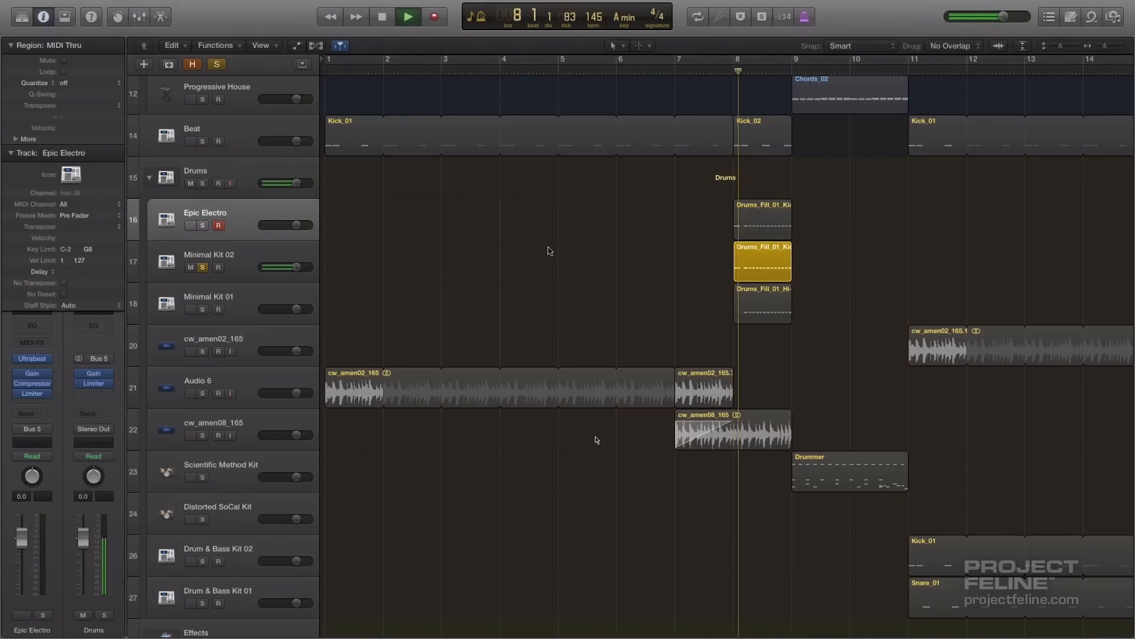
key("space")
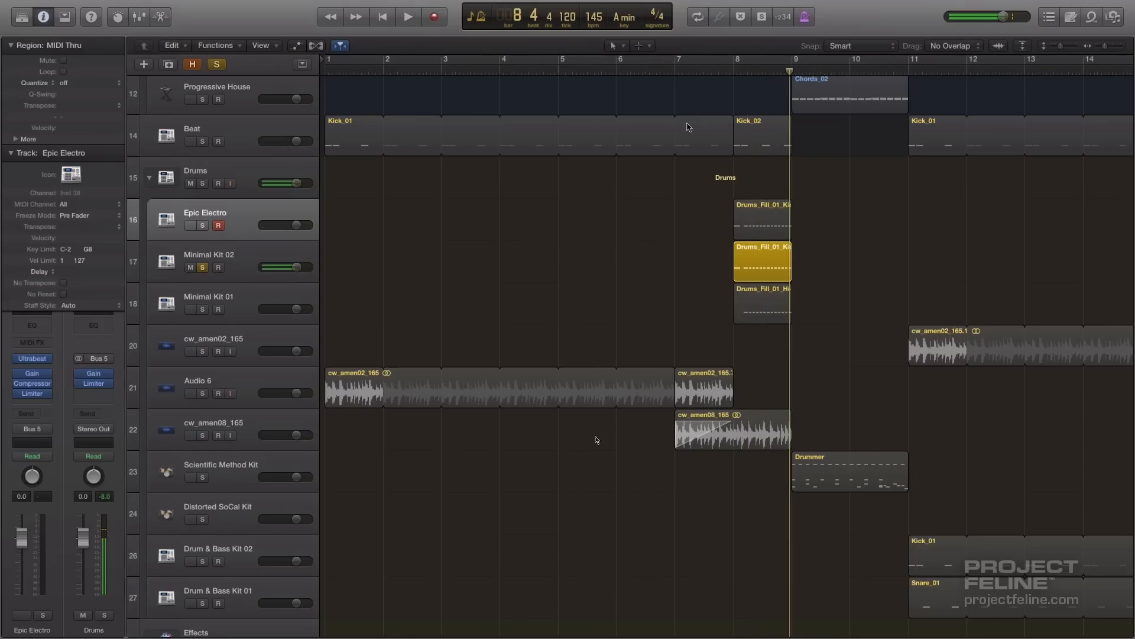
left_click(735, 70)
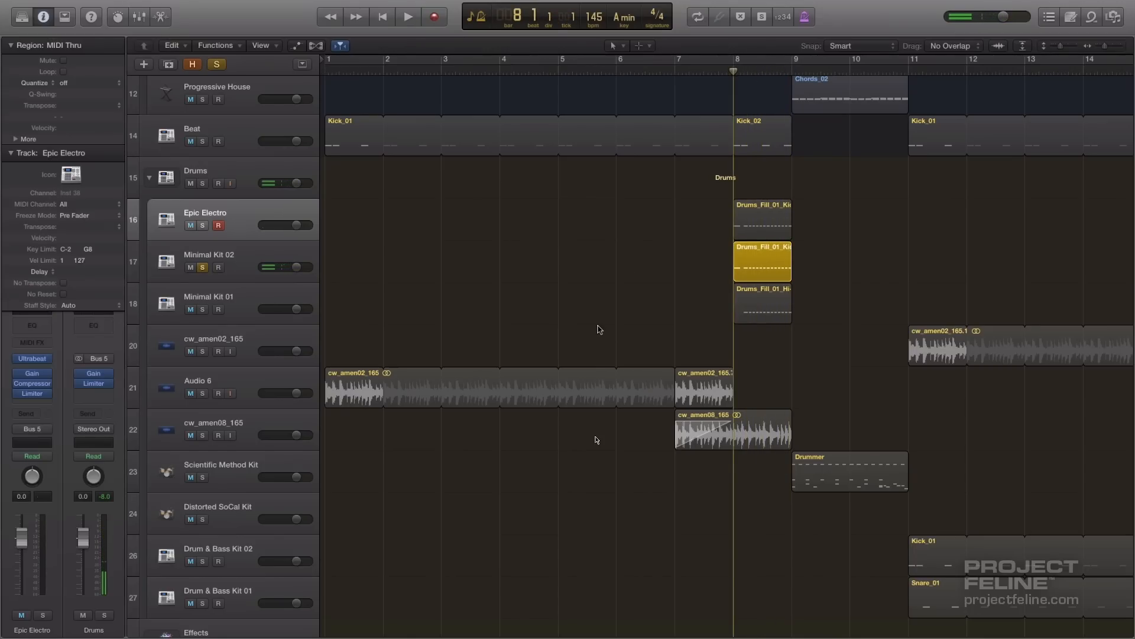
Switch the solo from Minimal Kit 02 to Minimal Kit 01 and play its hi-hat fill from bar 8
left_click(202, 268)
key("super+a")
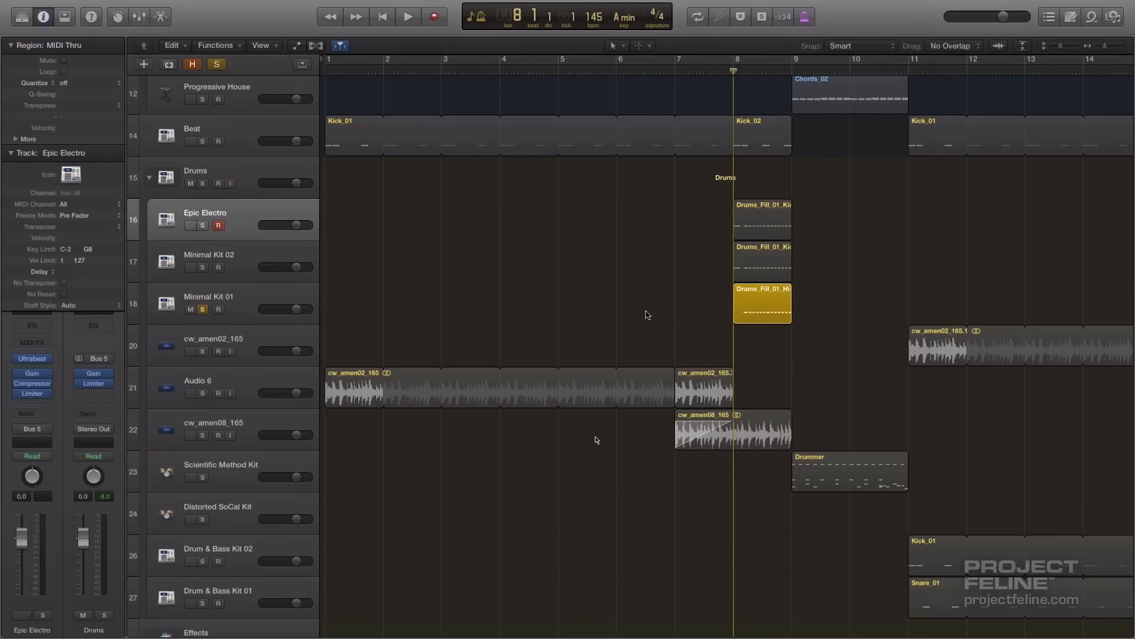
key("space")
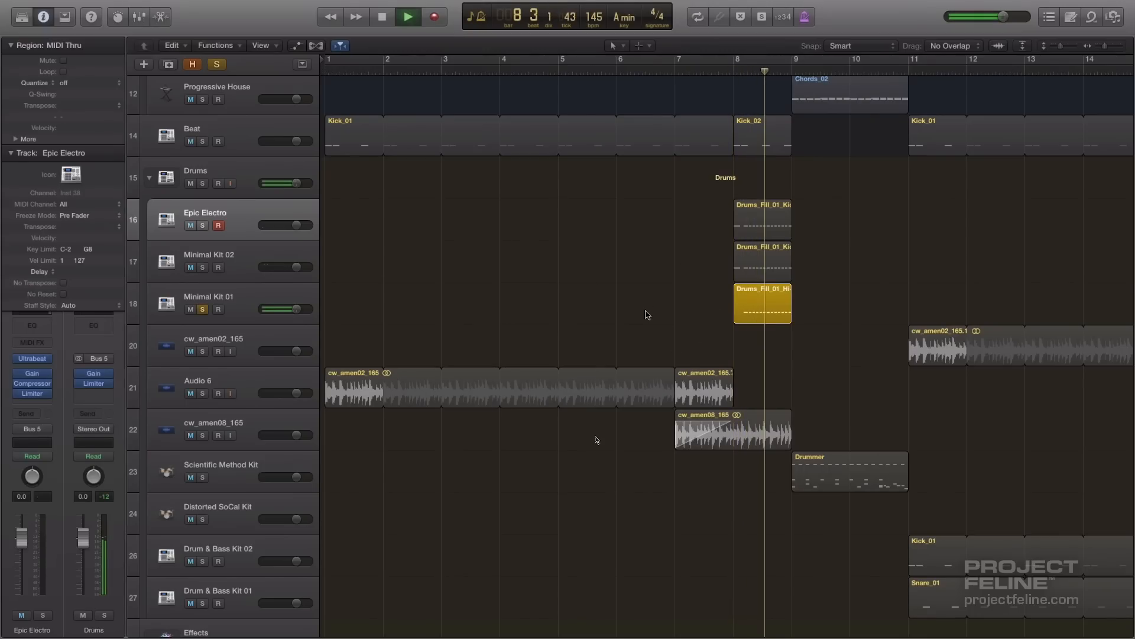
key("space")
Unsolo Minimal Kit 01, solo the Drums stack and play the full drum fill from bar 8
left_click(203, 309)
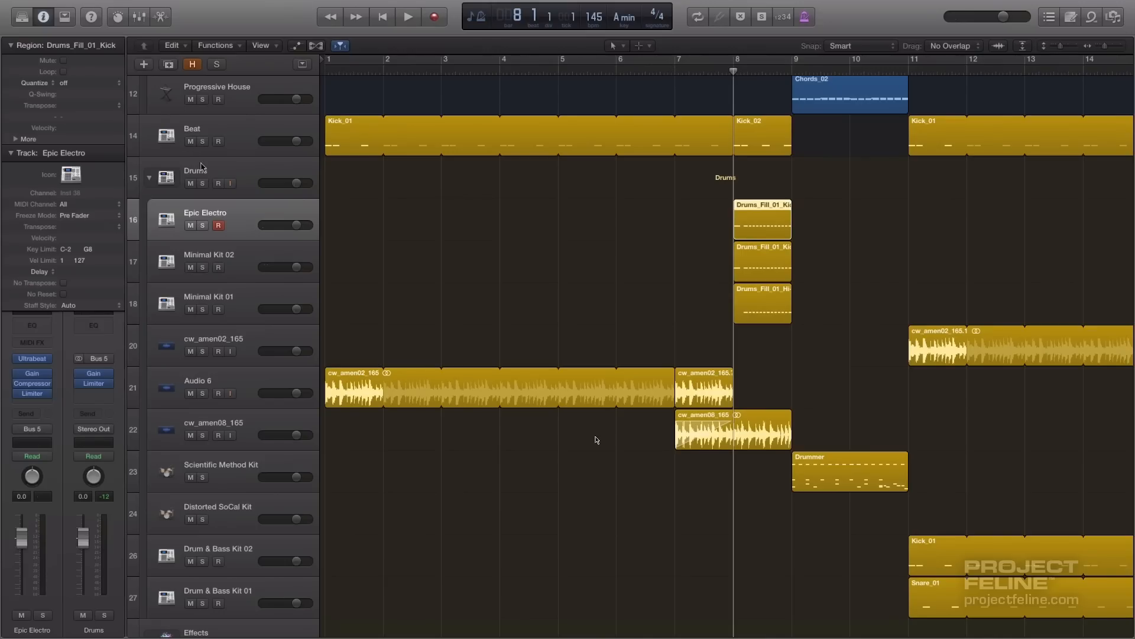
key("comma")
left_click(203, 184)
key("space")
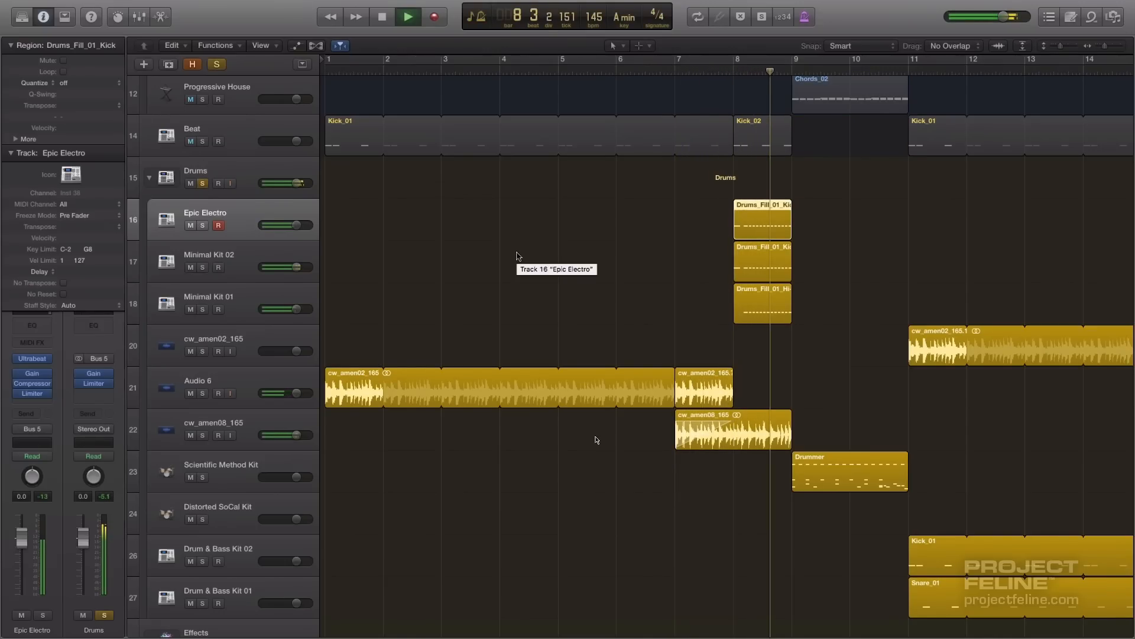
key("space")
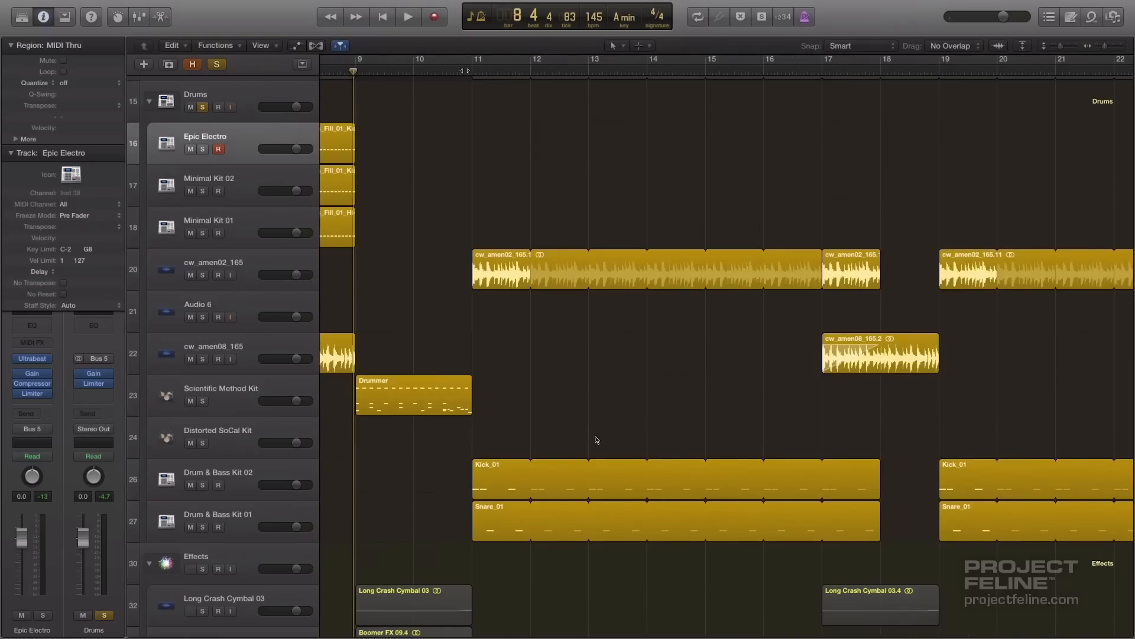
Play the soloed Drums stack from bar 11 to hear the amen loop with the kick and snare
left_click(466, 70)
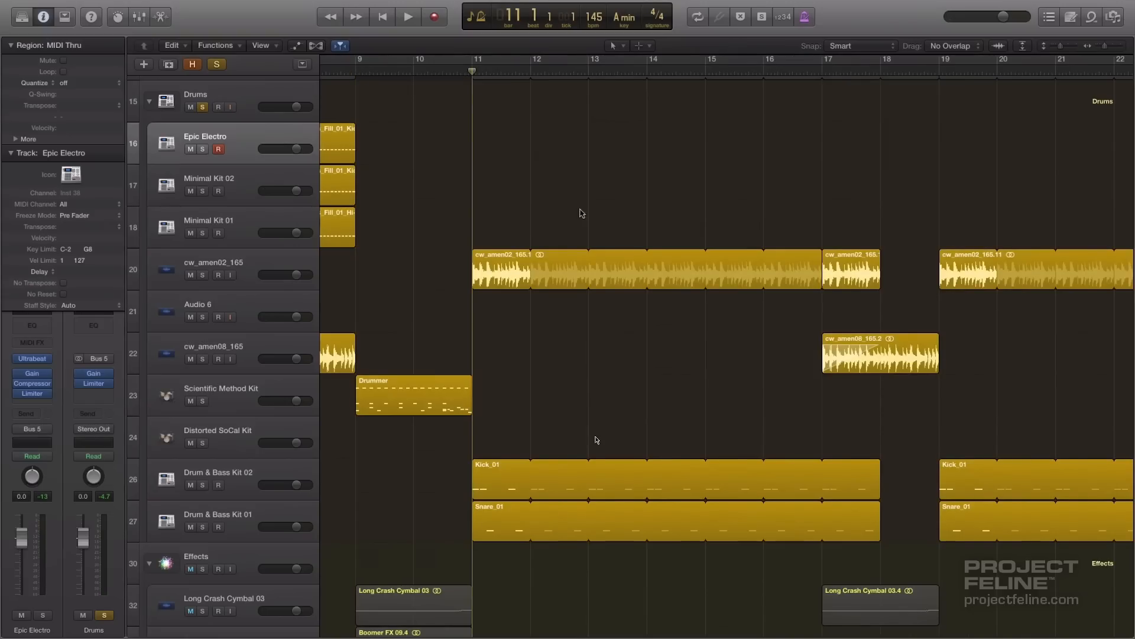
scroll(600, 245, "up", 6)
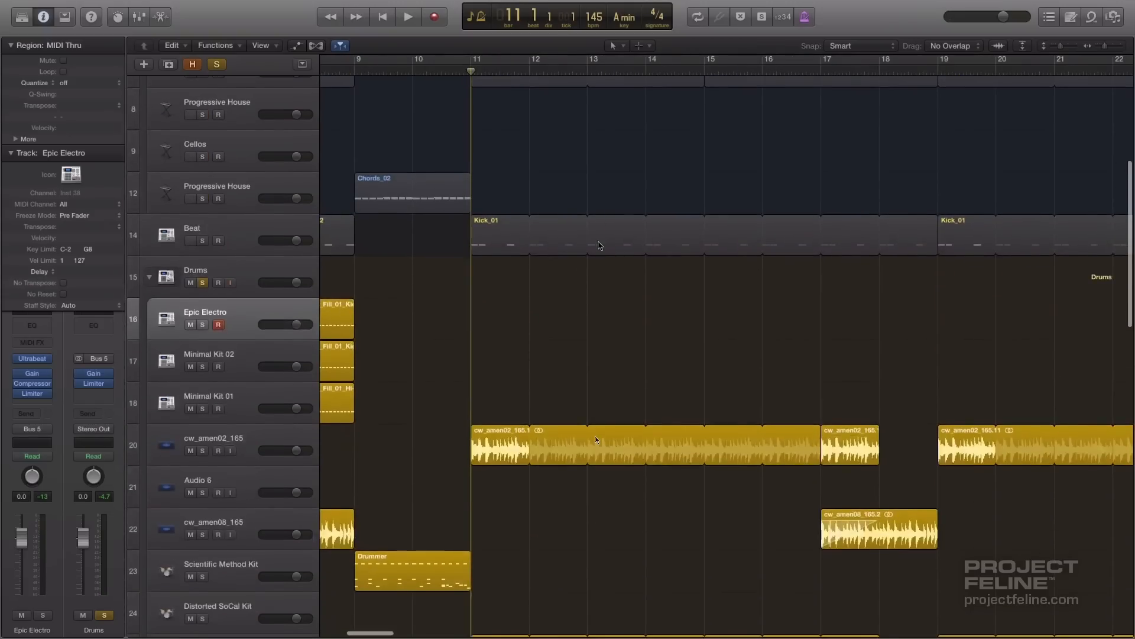
scroll(600, 245, "down", 3)
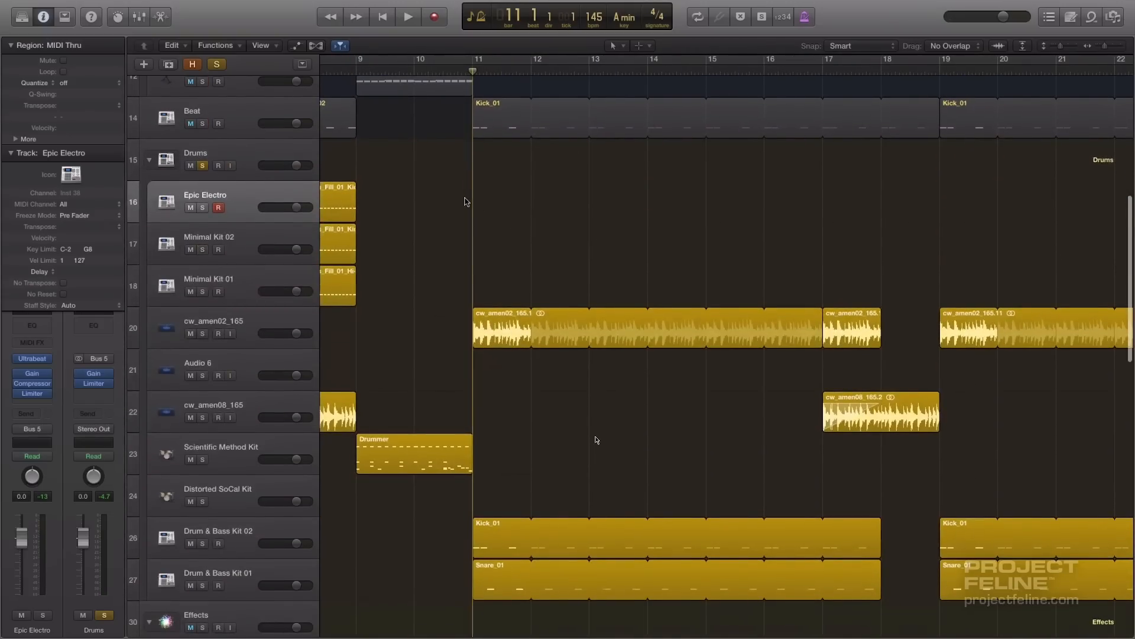
scroll(467, 202, "left", 2)
key("space")
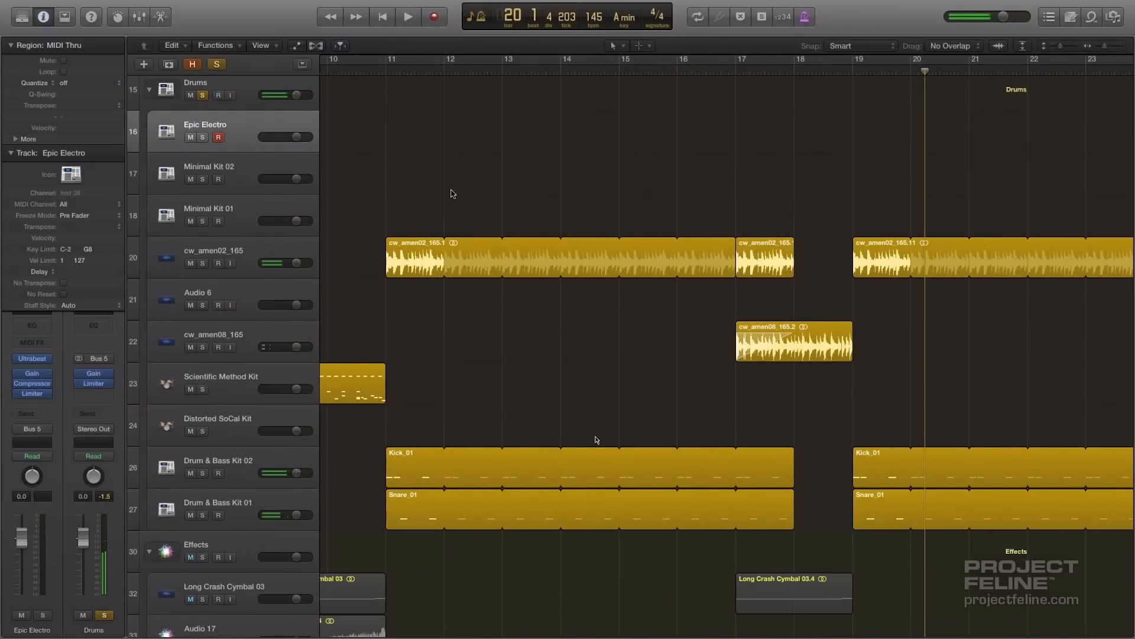
Select Drum & Bass Kit 02, solo it in place of the Drums stack and play Kick_01 from bar 11
left_click(382, 70)
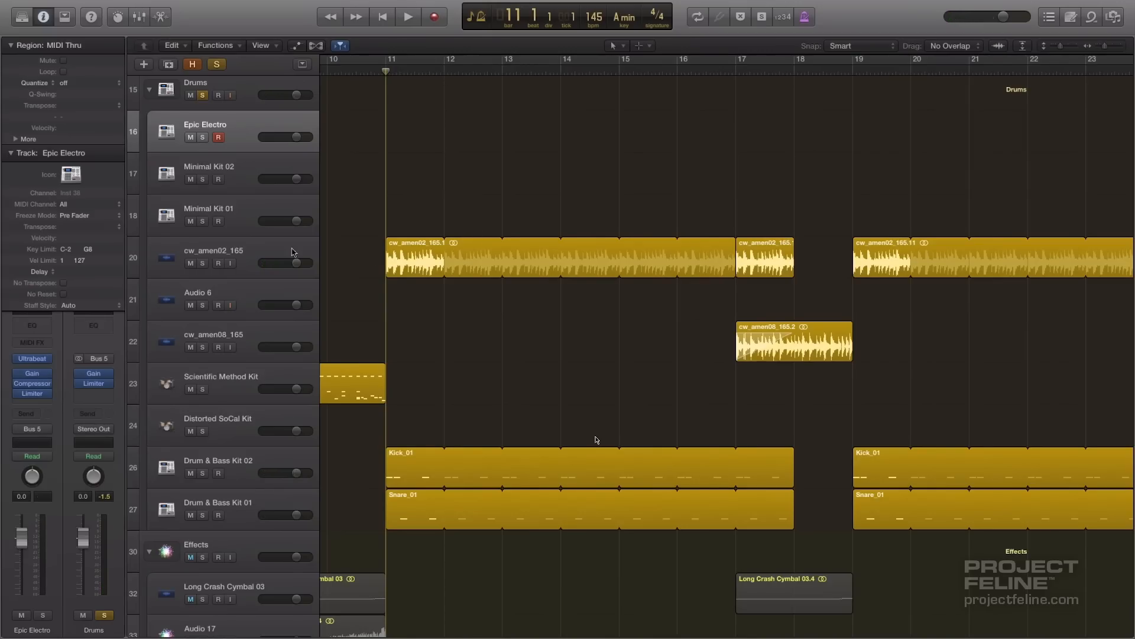
key("space")
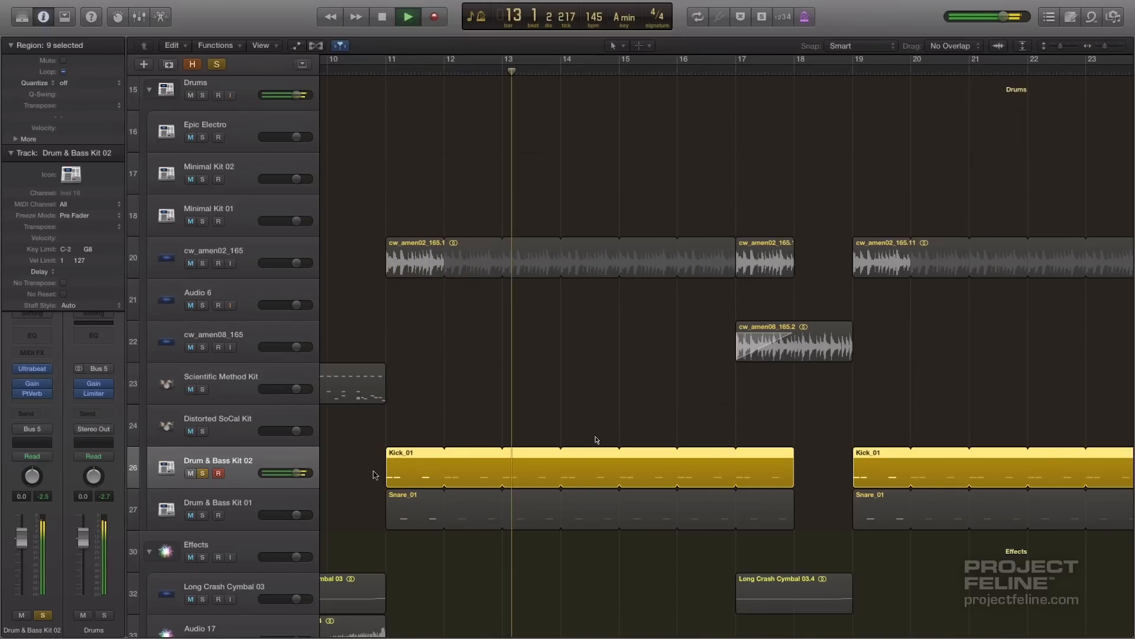
key("space")
scroll(596, 439, "down", 2)
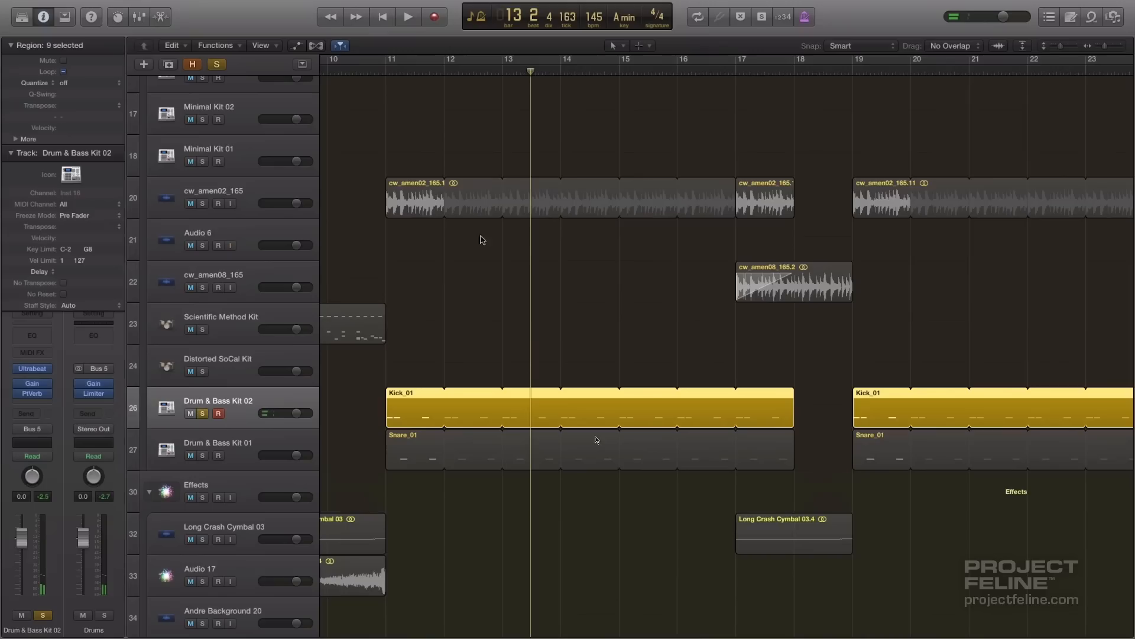
Play Drum & Bass Kit 01's Snare_01 soloed from bar 11 and add Drum & Bass Kit 02 to the solo during playback
left_click(204, 414)
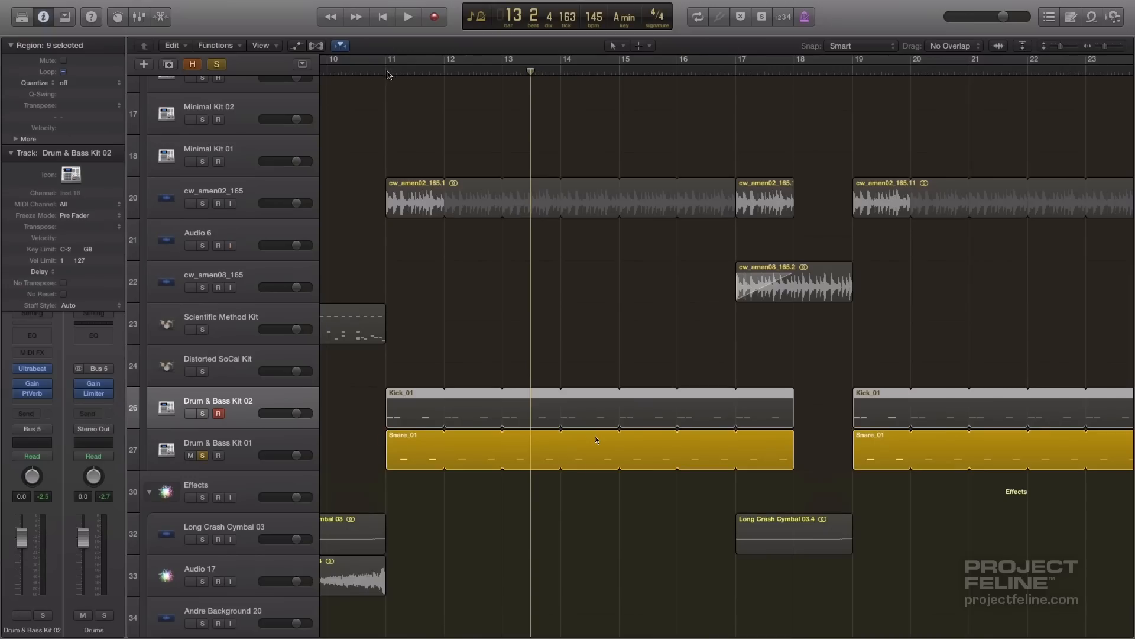
left_click(386, 73)
key("space")
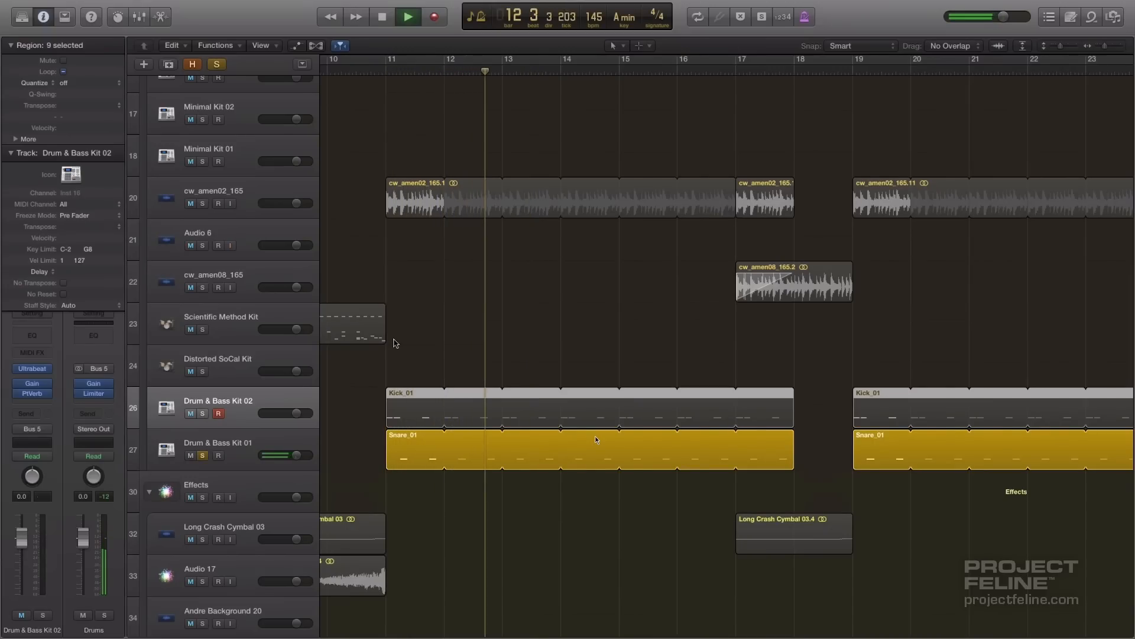
left_click(203, 414)
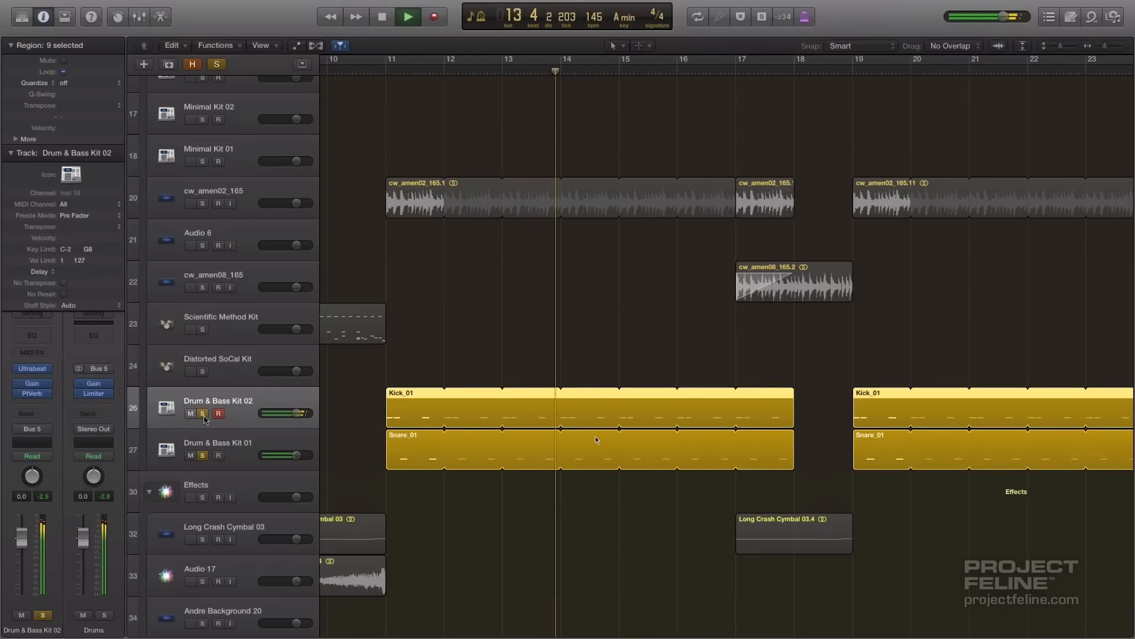
Add cw_amen02_165 to the soloed kick and snare during playback, then stop and clear all three solos
left_click(203, 204)
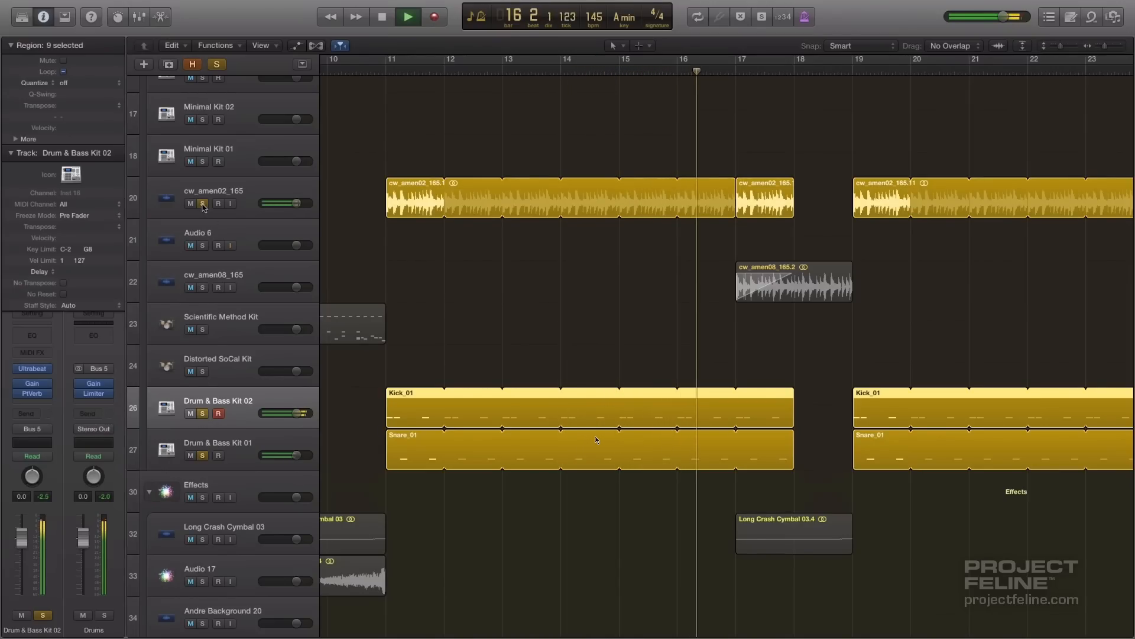
key("space")
left_click(203, 203)
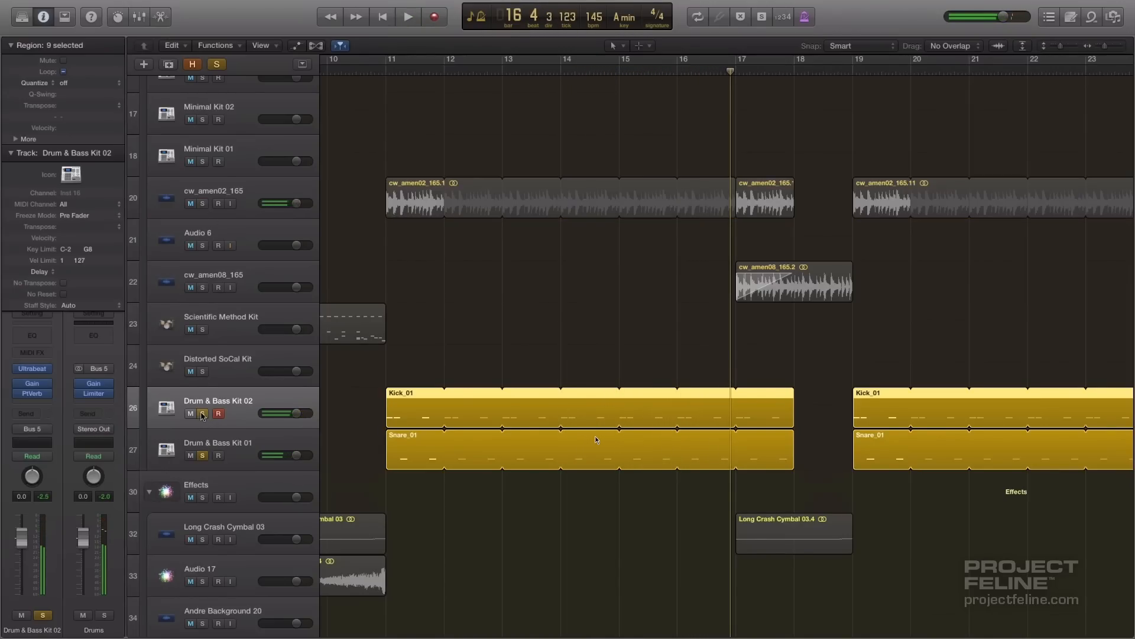
left_click(202, 413)
left_click(202, 456)
Move the playhead to bar 27, where the Drummer region and the Hip Hop Kit pattern start
scroll(593, 373, "right", 11)
scroll(593, 374, "up", 2)
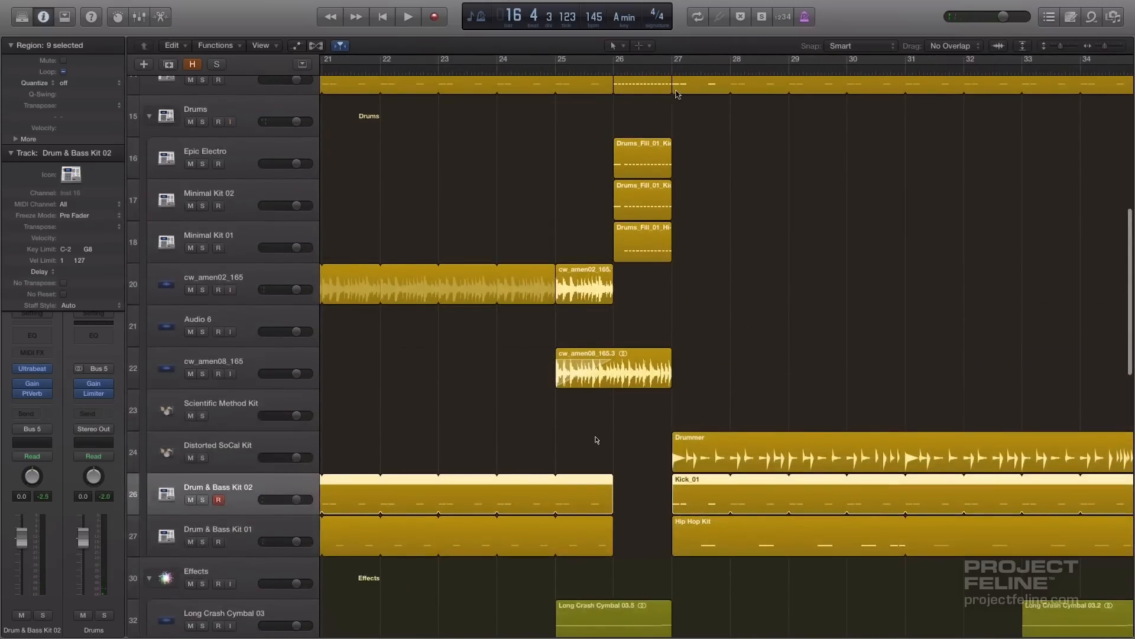
left_click(657, 71)
left_click(671, 71)
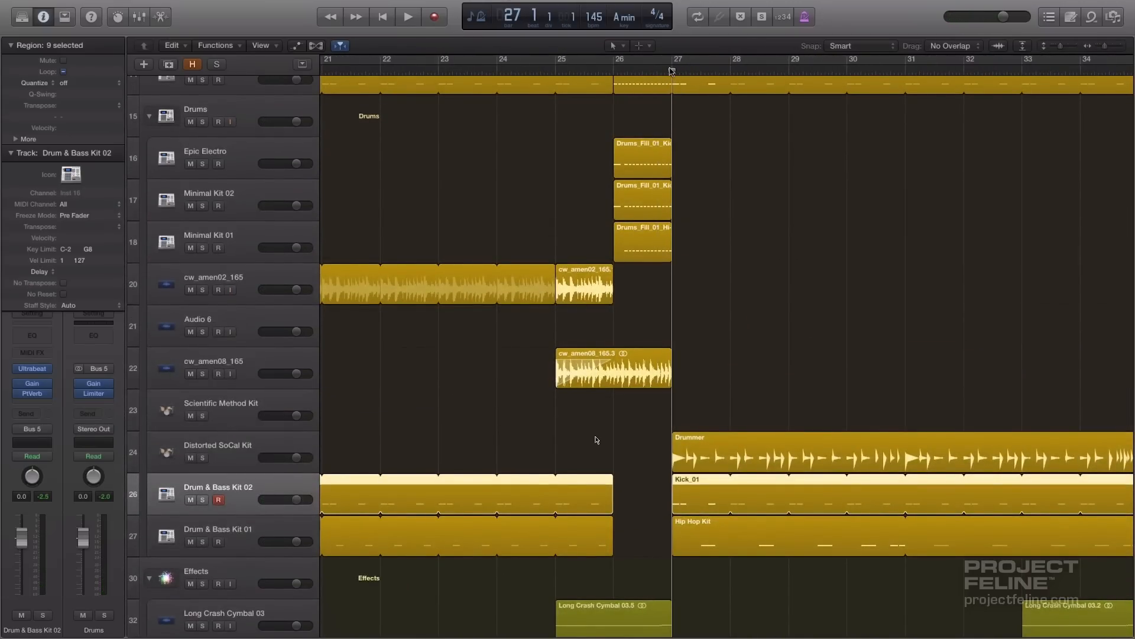
scroll(596, 440, "right", 6)
scroll(596, 440, "up", 1)
scroll(596, 440, "left", 2)
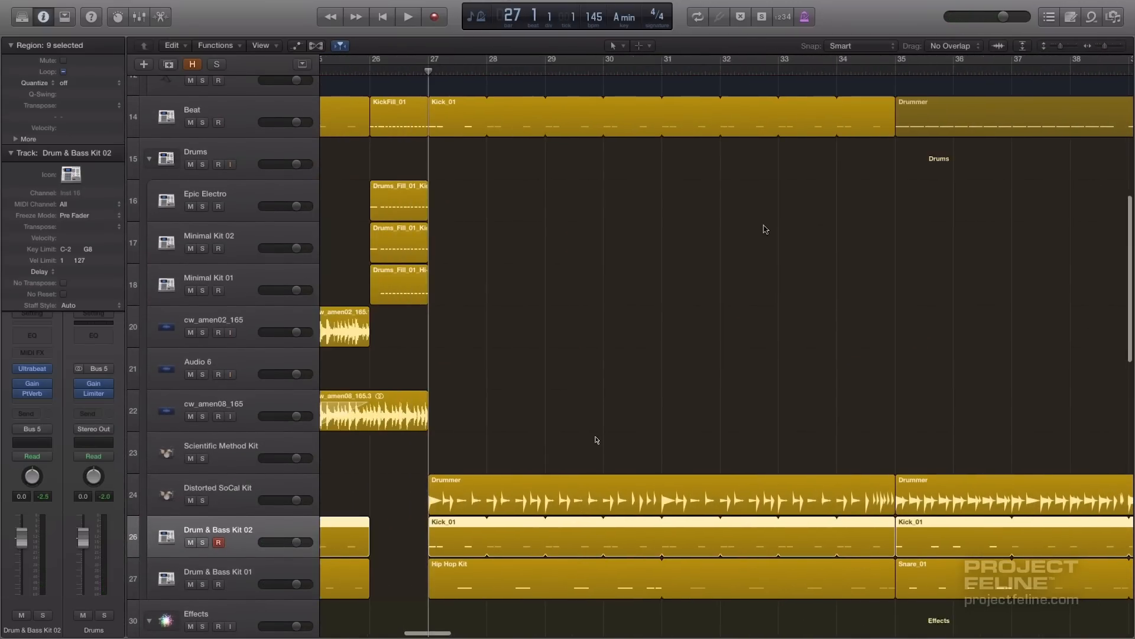
scroll(596, 440, "right", 1)
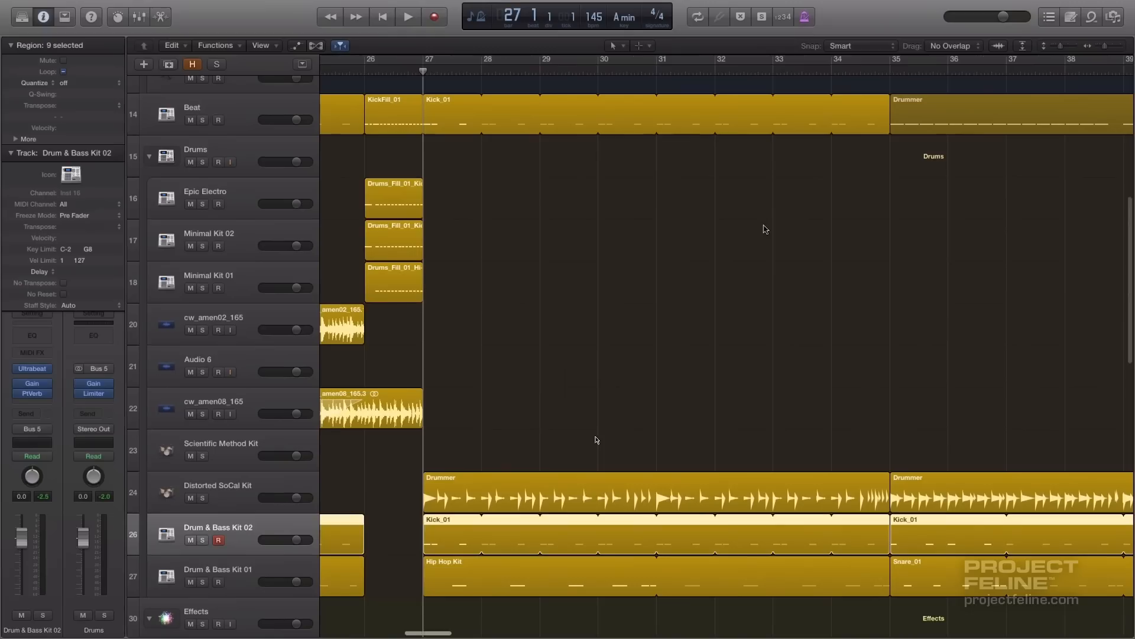
Play Drum & Bass Kit 02 and Drum & Bass Kit 01 soloed from bar 27, then stop and clear their solos
left_click(552, 247)
left_click(252, 150)
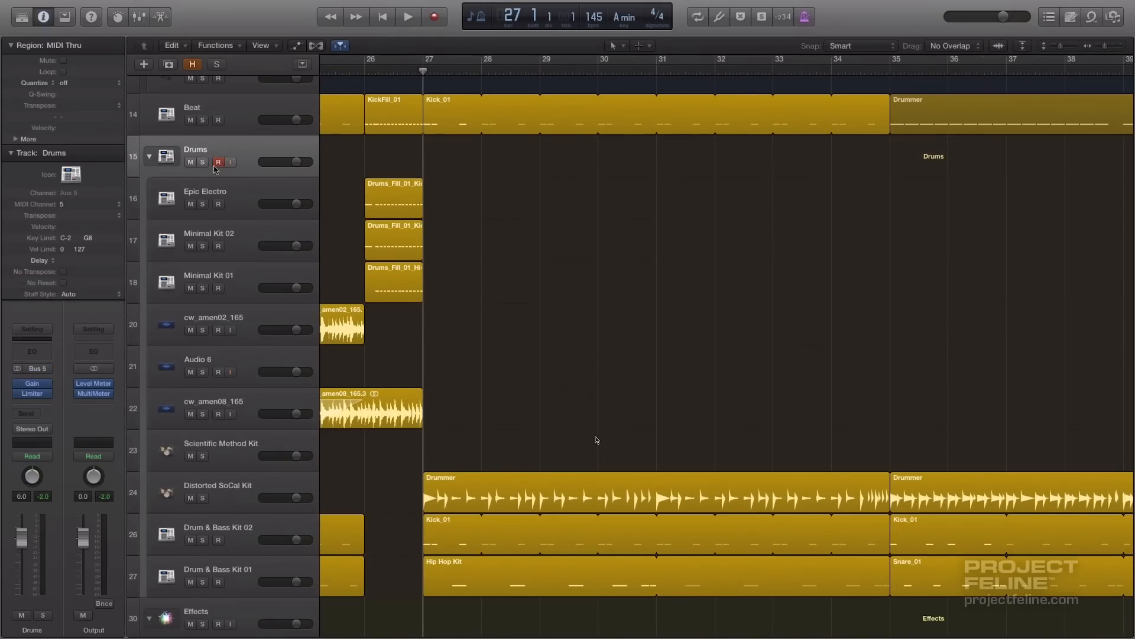
key("s")
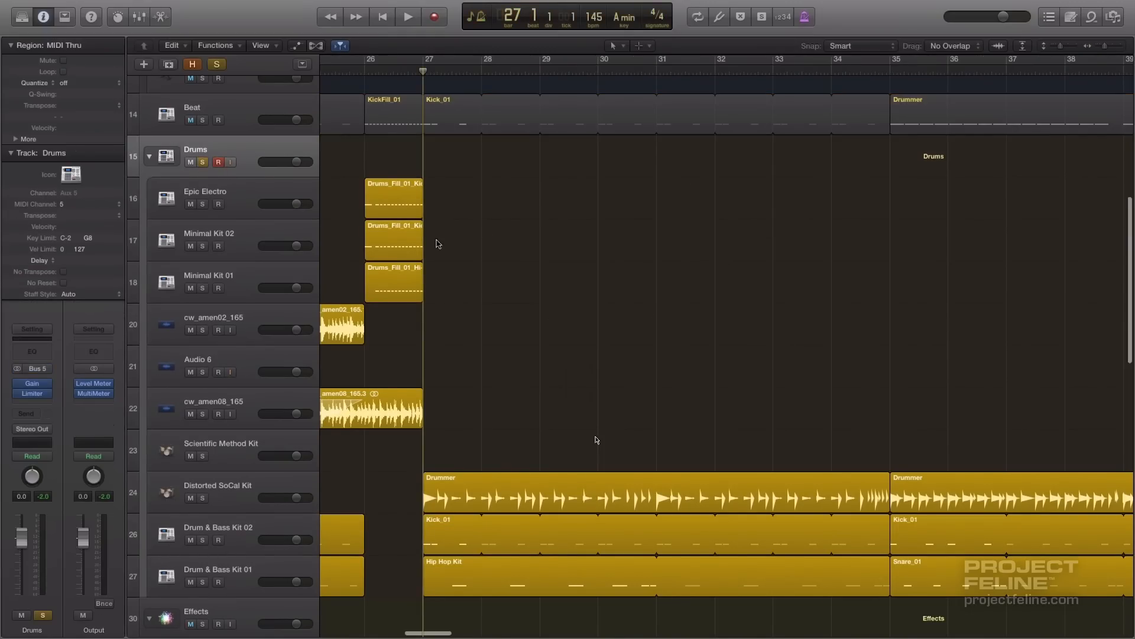
scroll(438, 243, "down", 2)
key("space")
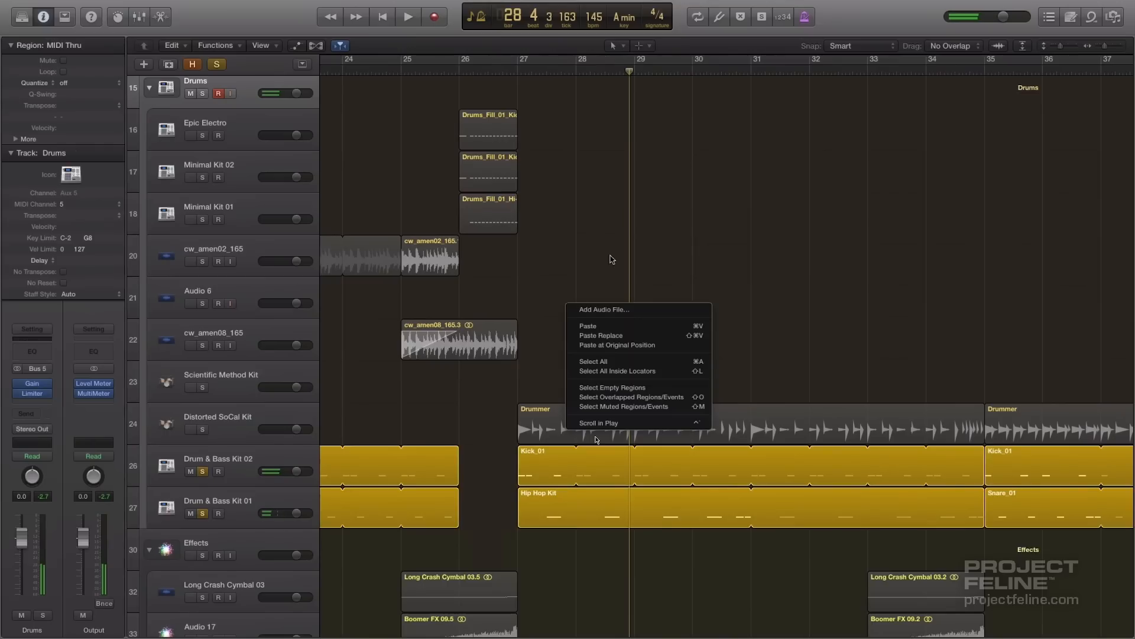
key("Escape")
scroll(611, 257, "right", 2)
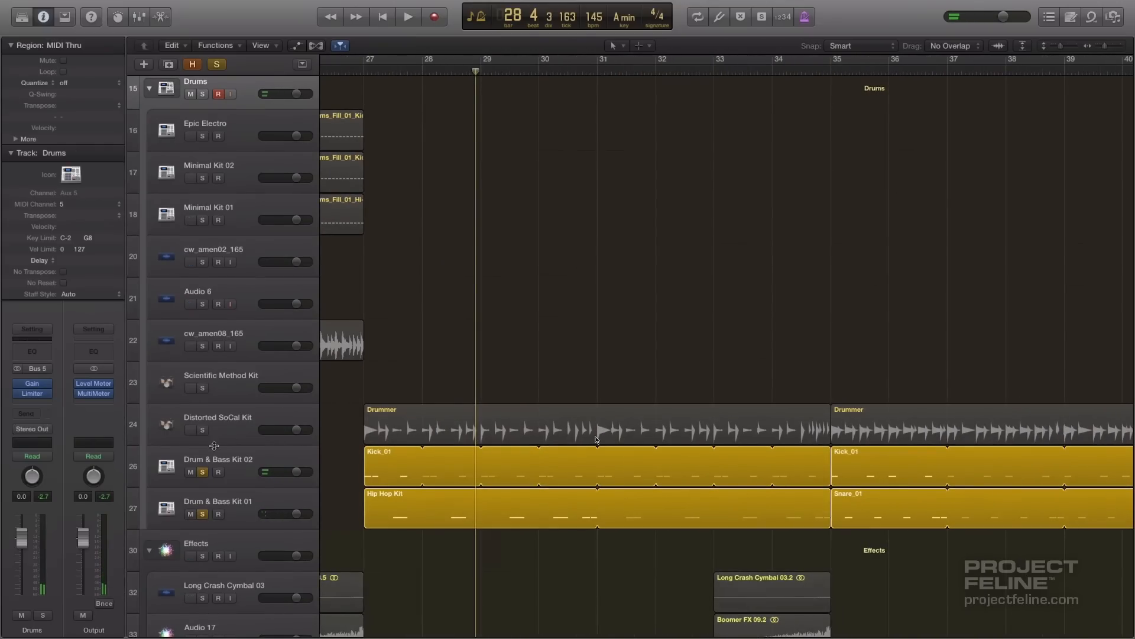
left_click(202, 472)
left_click(202, 514)
Solo Distorted SoCal Kit, play its Drummer region and return the playhead to bar 27
left_click(240, 431)
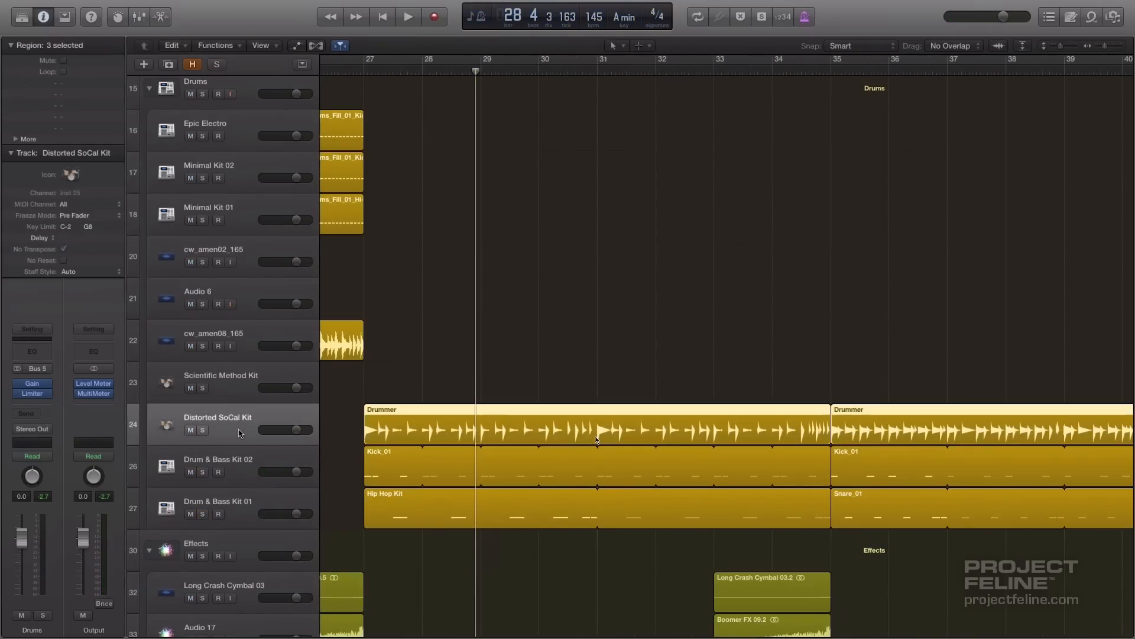
left_click(203, 430)
key("space")
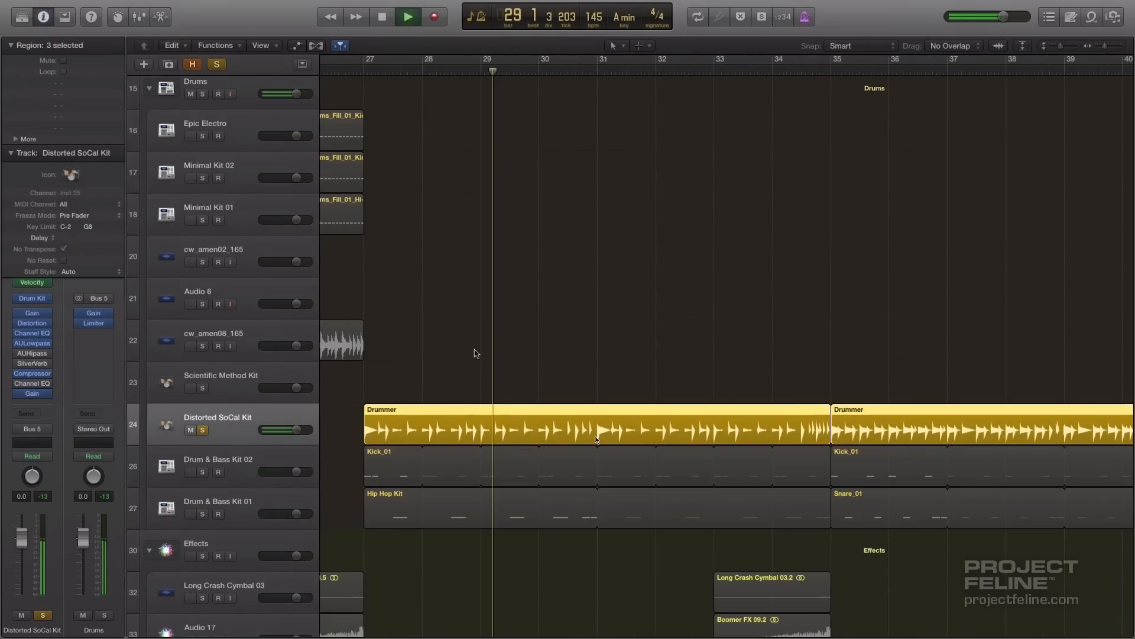
key("space")
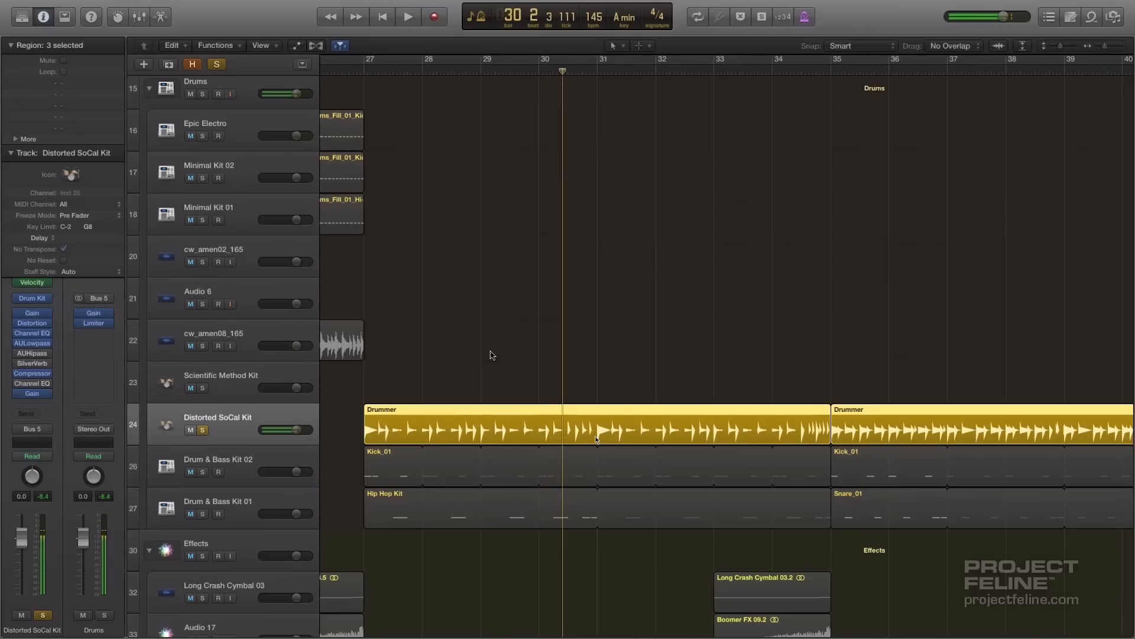
left_click(364, 72)
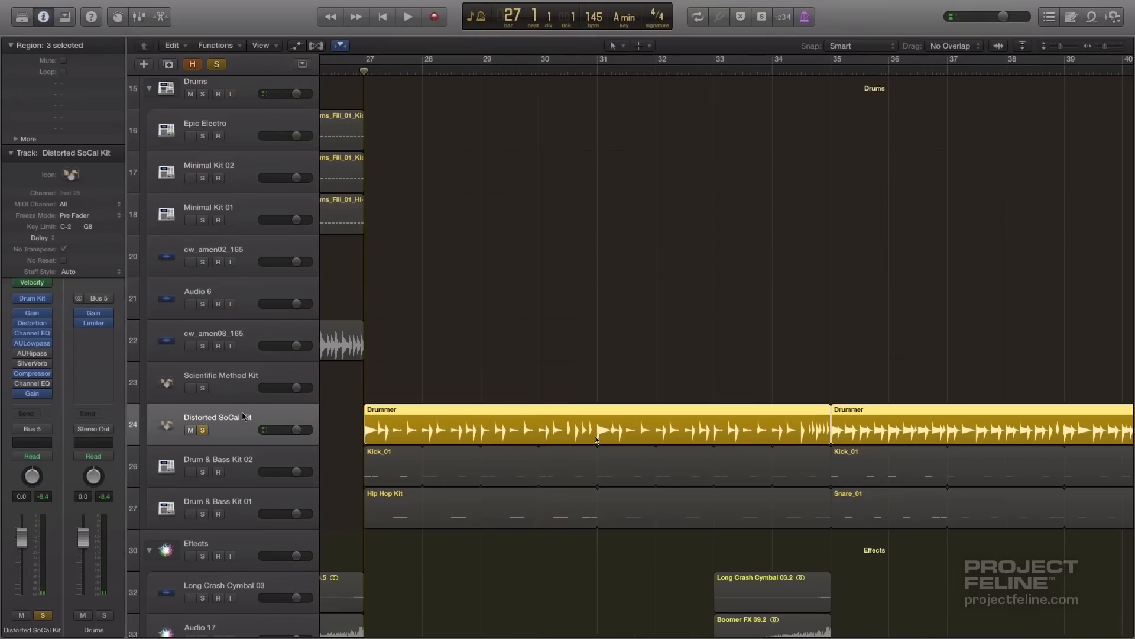
Open the Distorted SoCal Kit's Drummer region at bar 27 in the Drummer editor
left_click(403, 362)
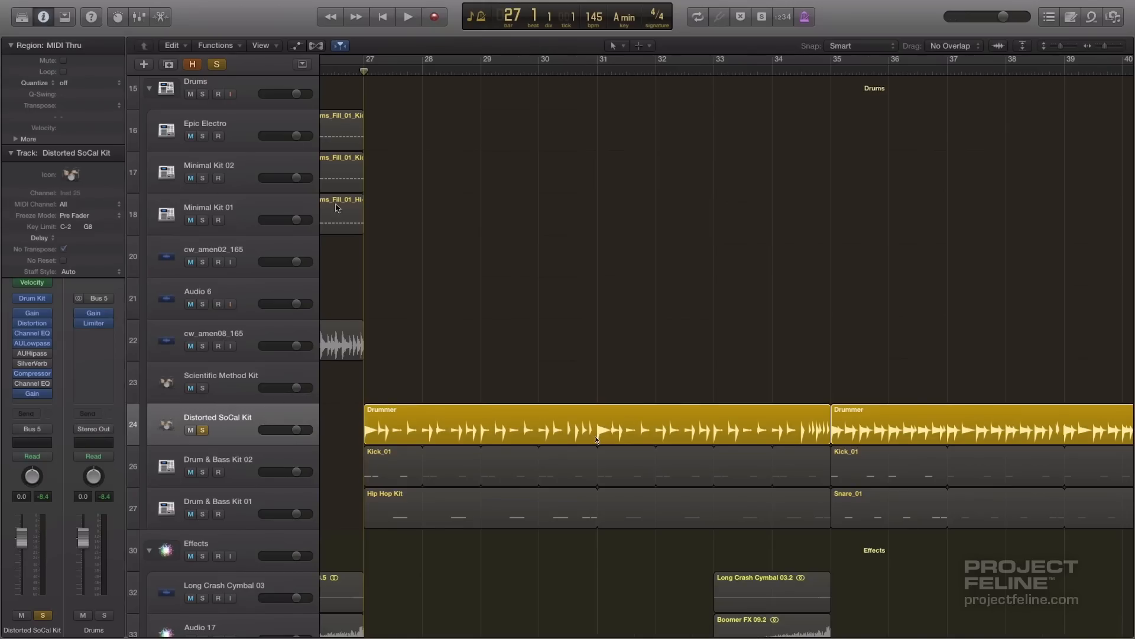
scroll(379, 278, "down", 5)
left_click(502, 218)
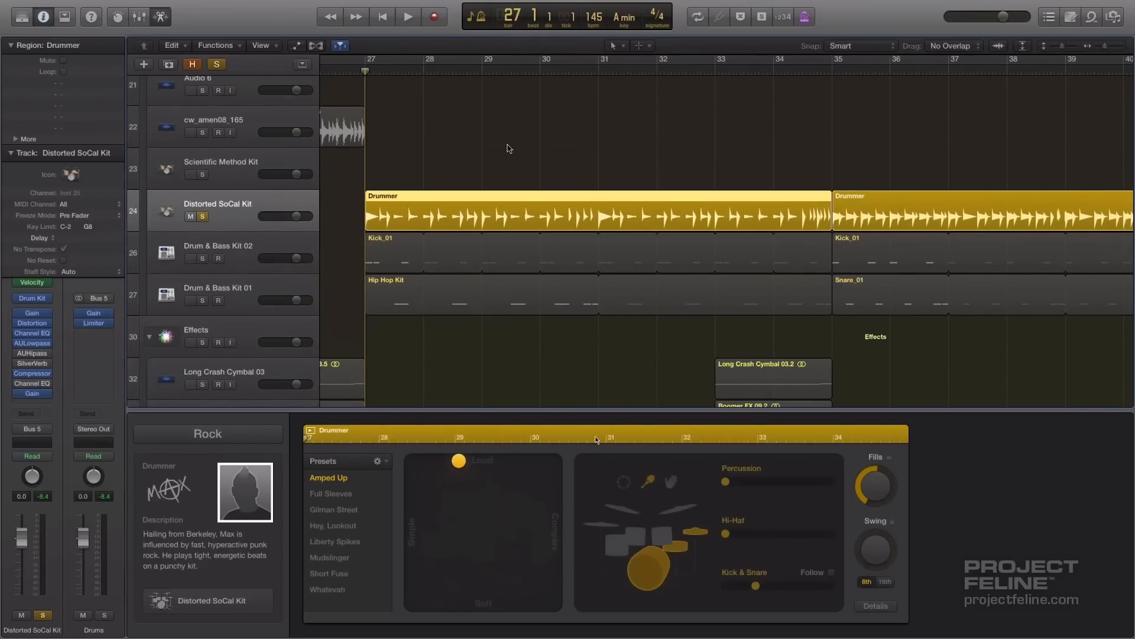
Duplicate the Distorted SoCal Kit track and copy its bar 27 Drummer region onto the new track
left_click(168, 64)
left_click(246, 204)
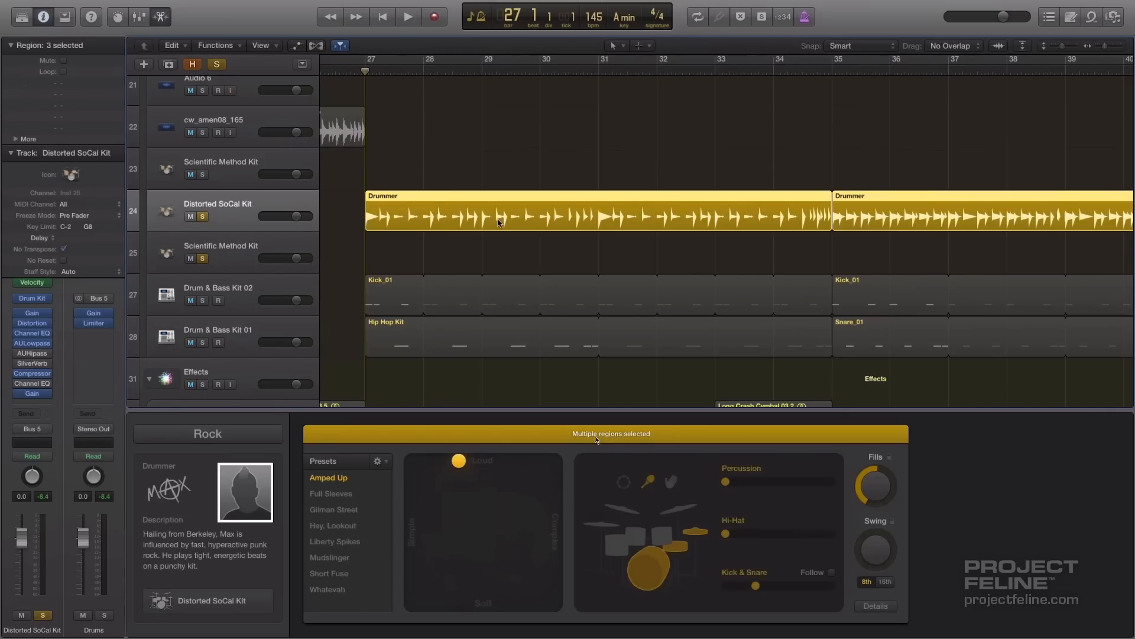
left_click(507, 242)
left_click(507, 214)
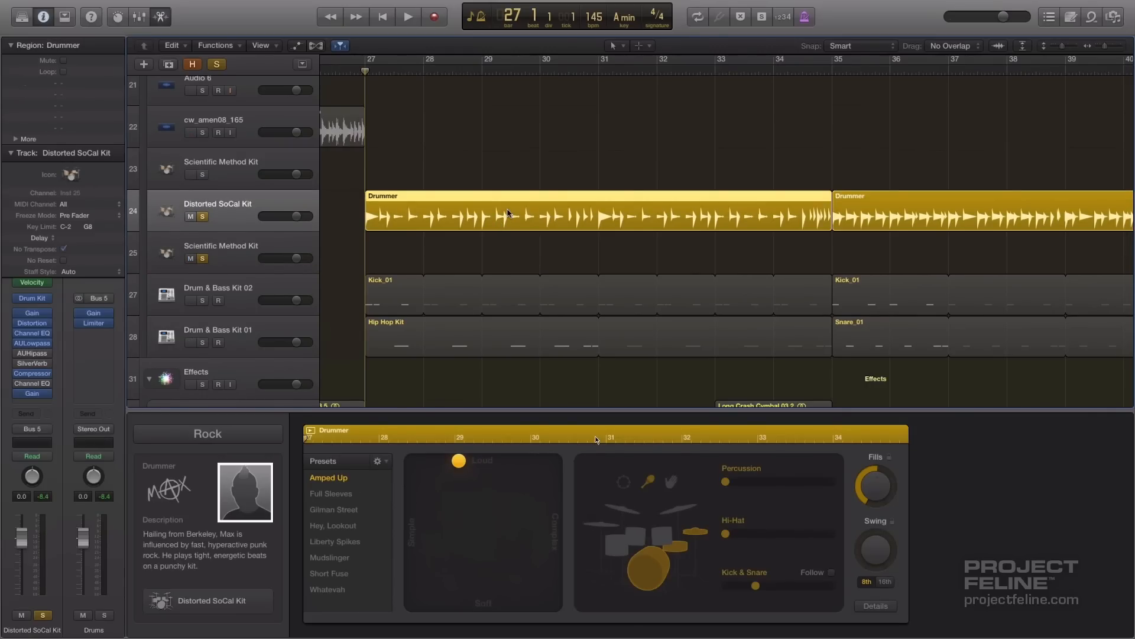
left_click(270, 239)
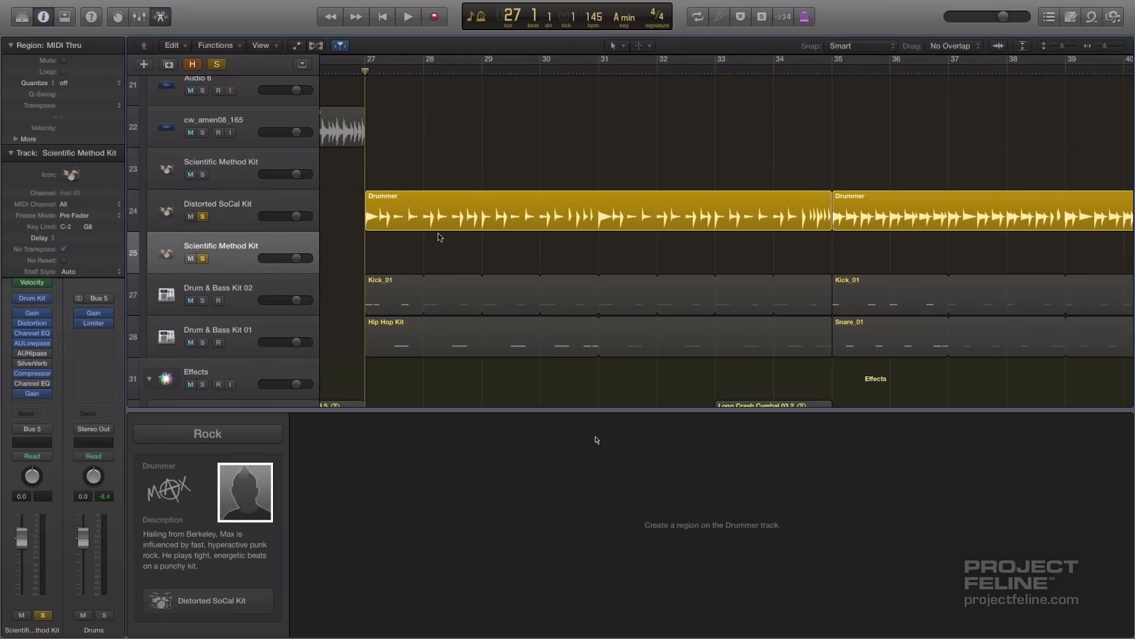
key("super+v")
Unsolo Distorted SoCal Kit, apply the Gilman Street preset to the copied Drummer region and play it from bar 27
left_click(204, 217)
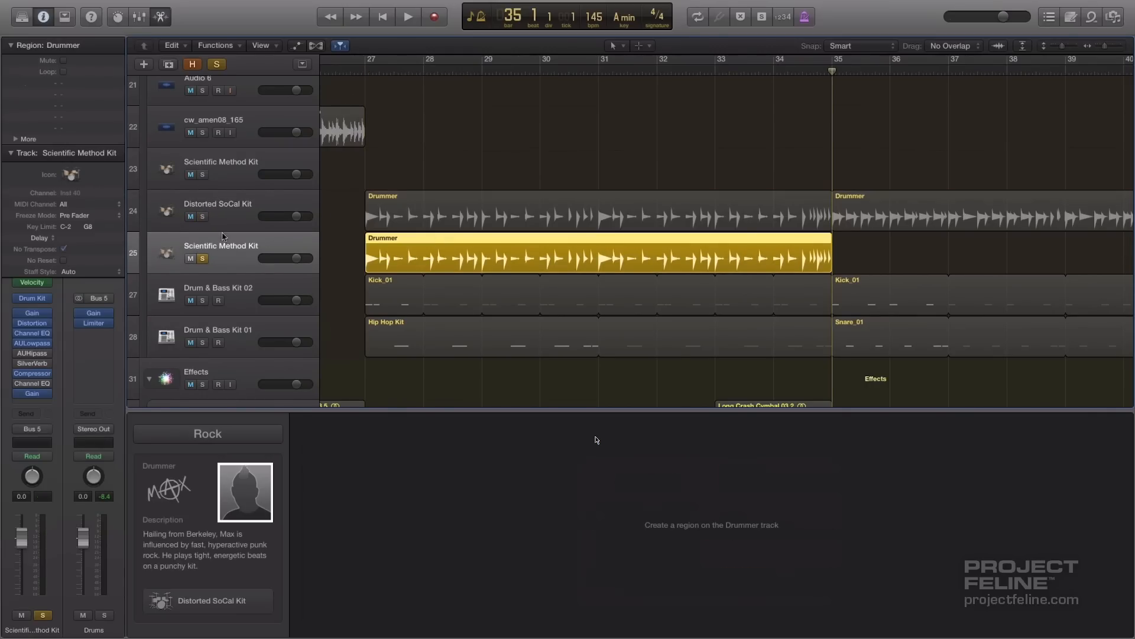
left_click(366, 72)
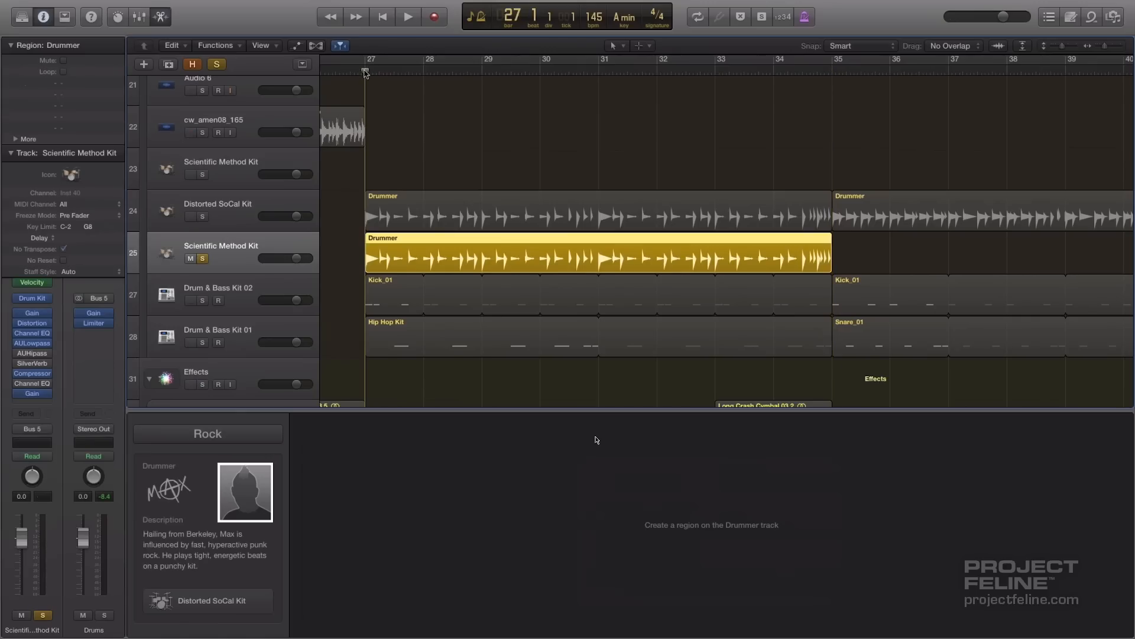
left_click(424, 253)
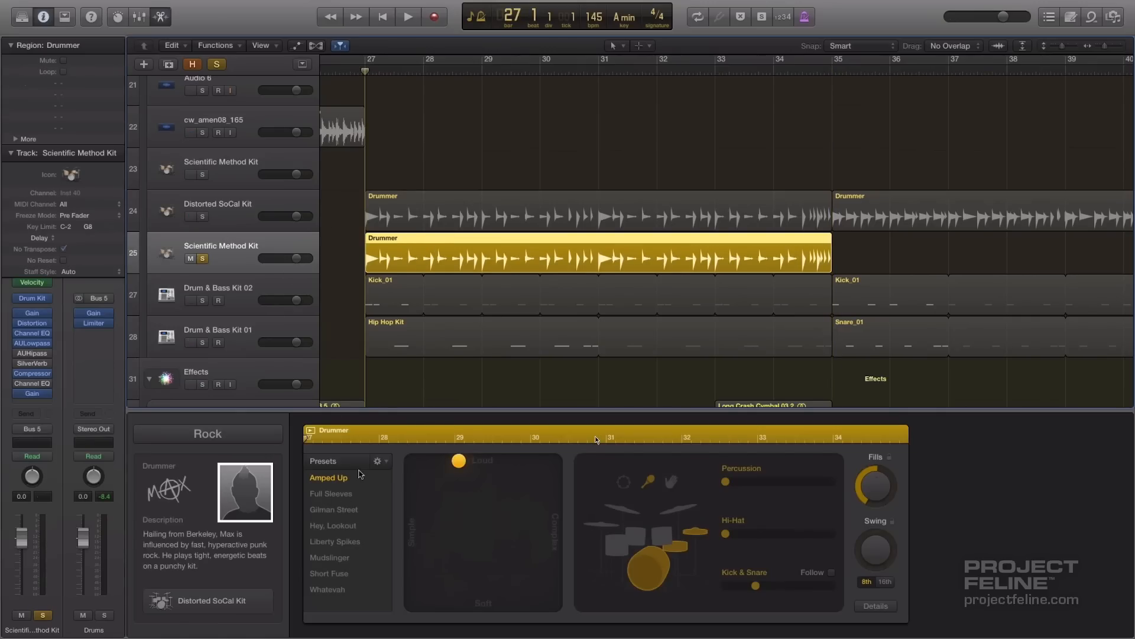
left_click(330, 494)
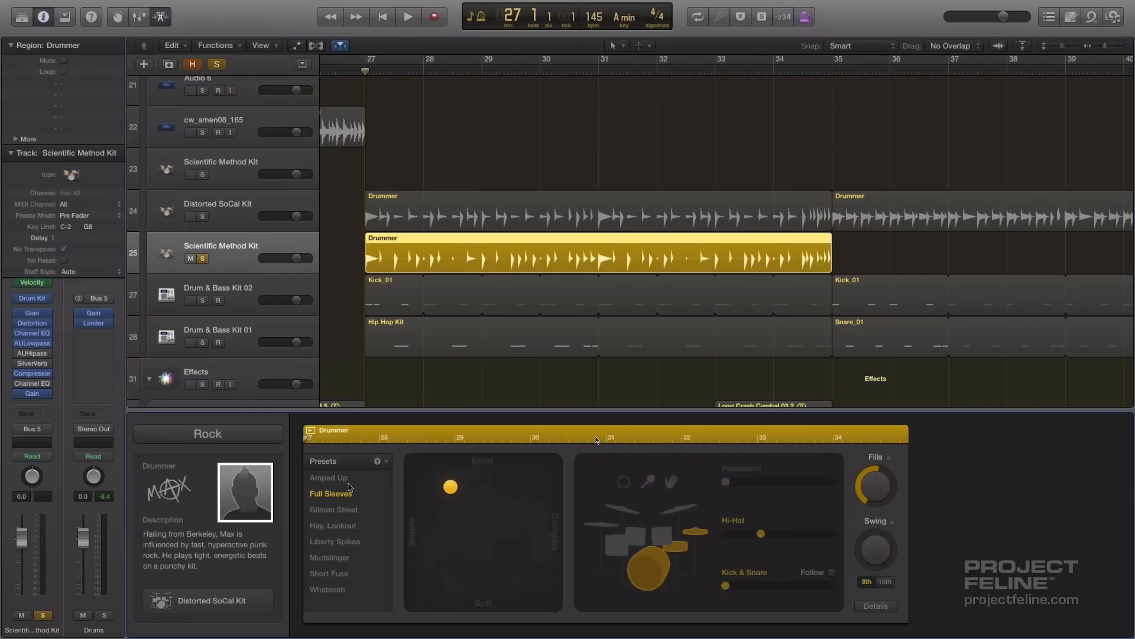
left_click(334, 510)
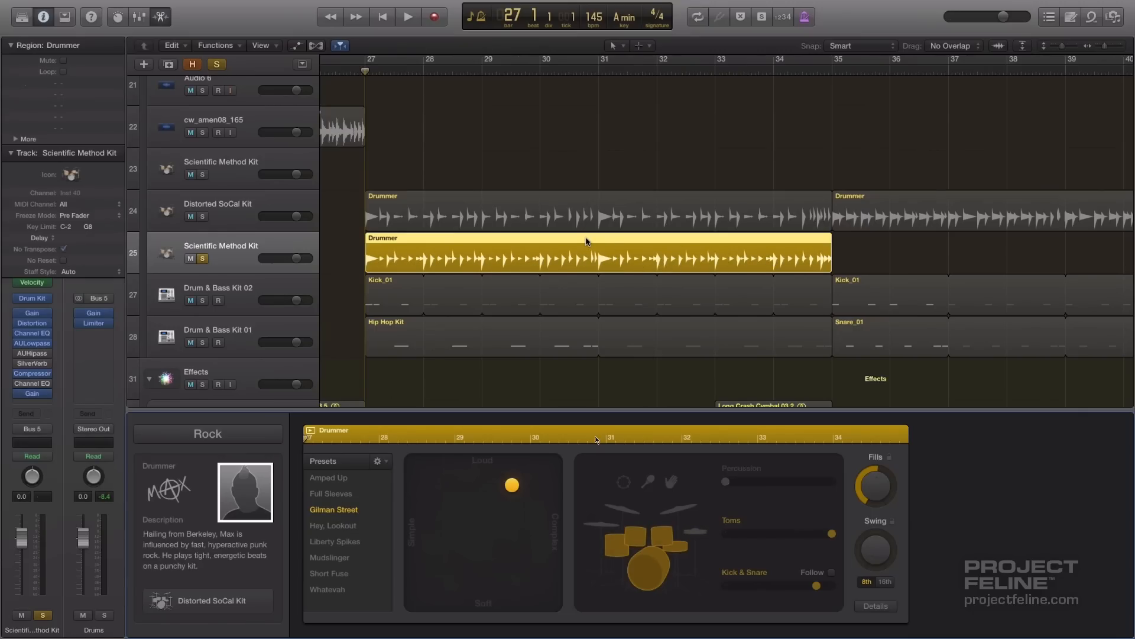
key("space")
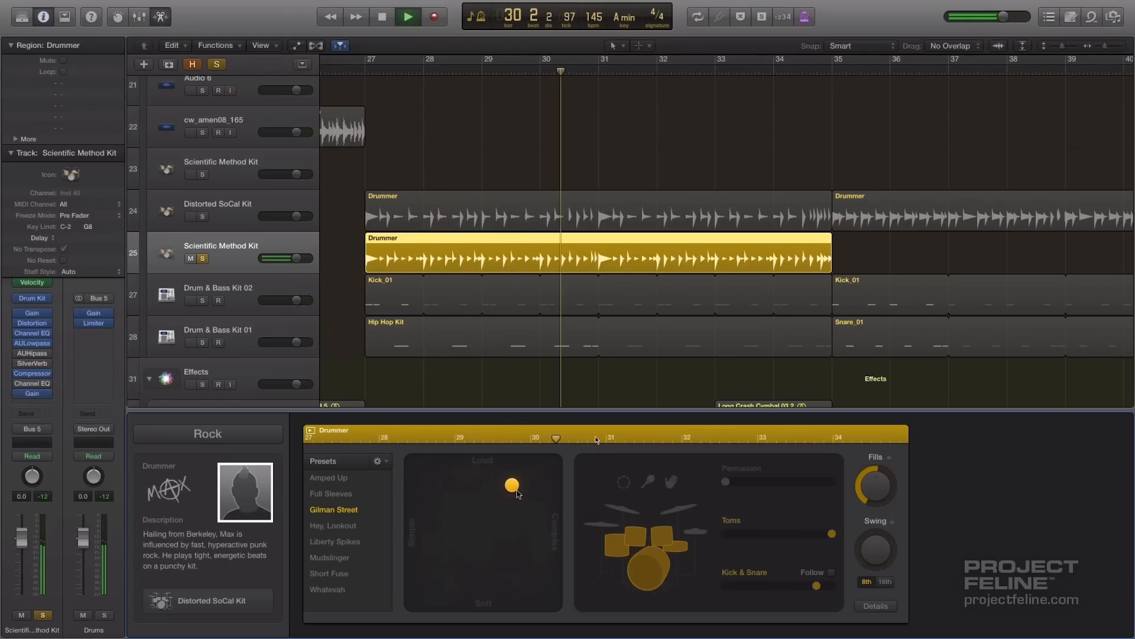
Make the copied Drummer pattern soft and complex, switch its toms to cymbals and add handclaps, replaying from bar 27
left_click_drag(512, 486, 554, 604)
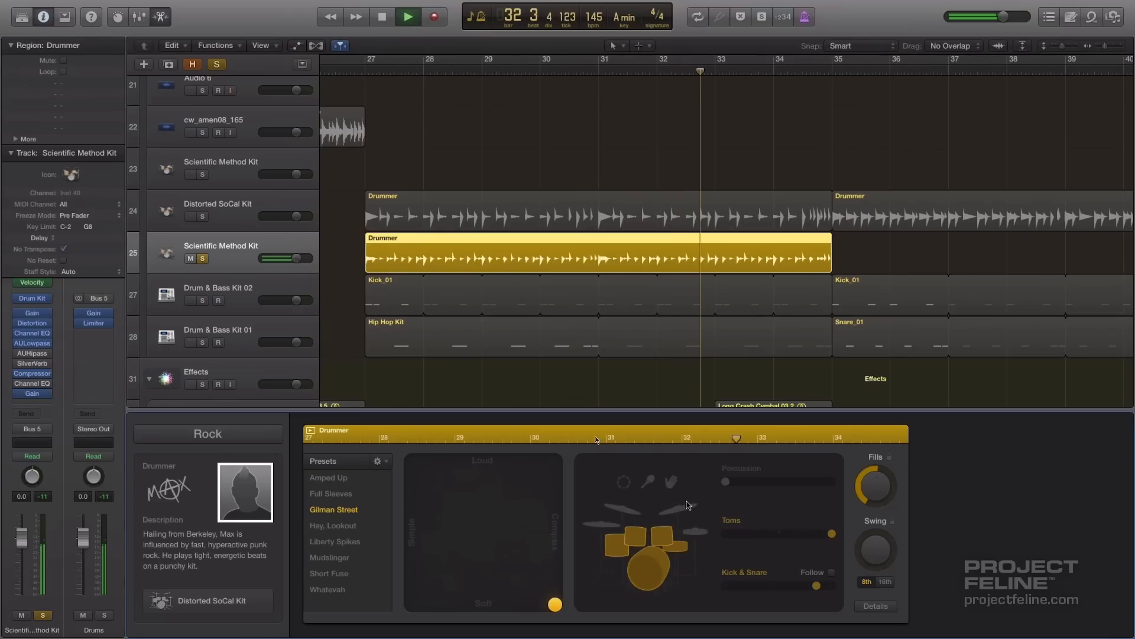
left_click(696, 528)
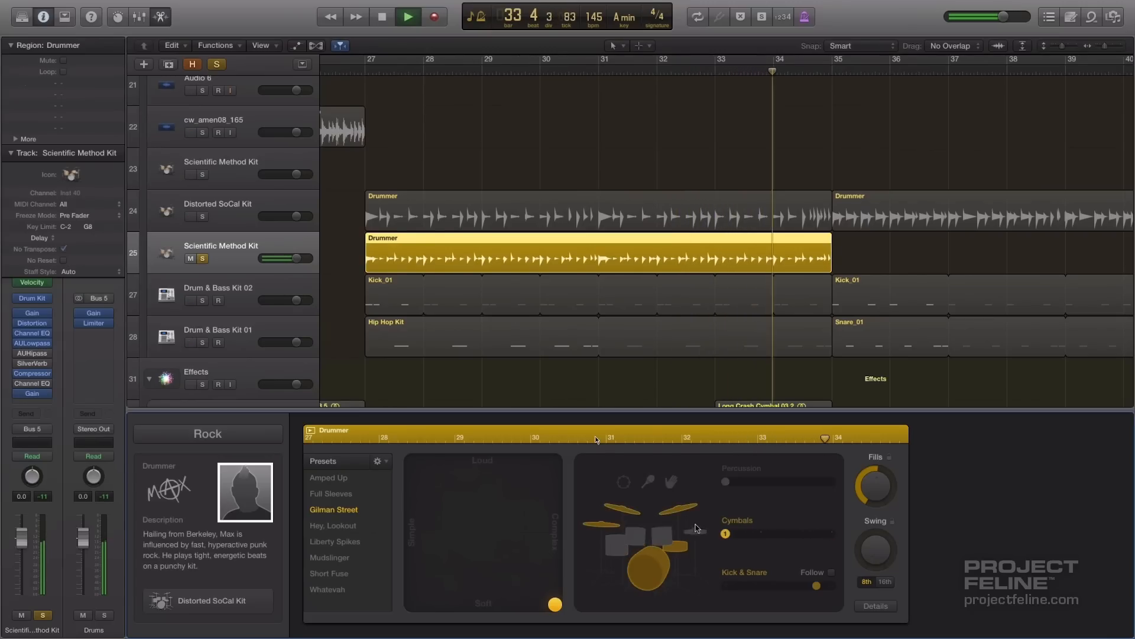
left_click(672, 481)
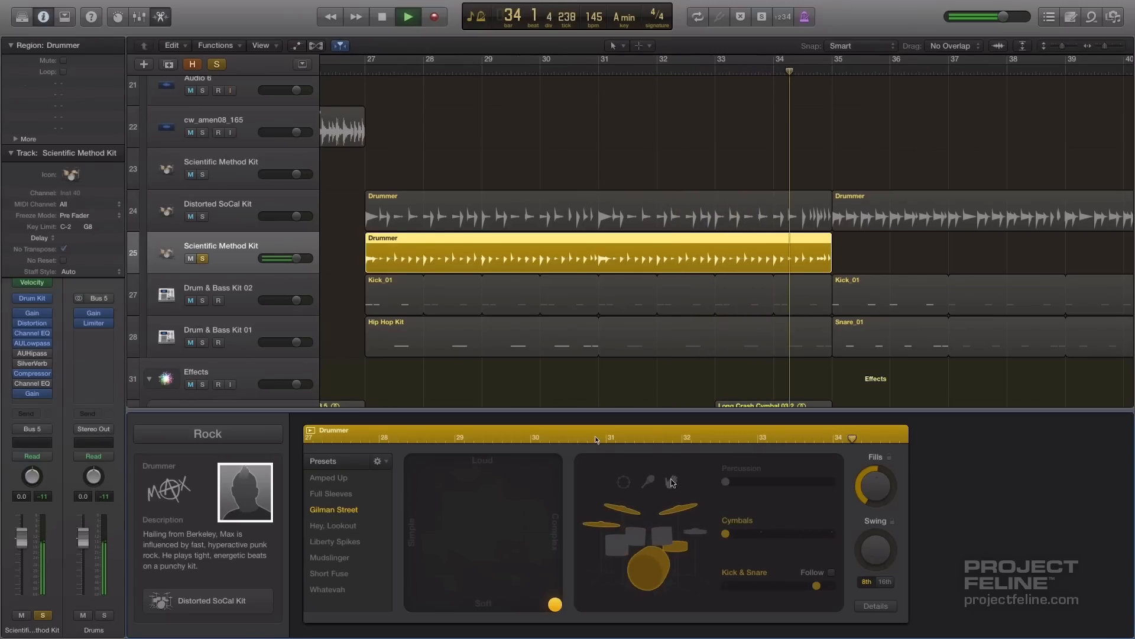
left_click(363, 74)
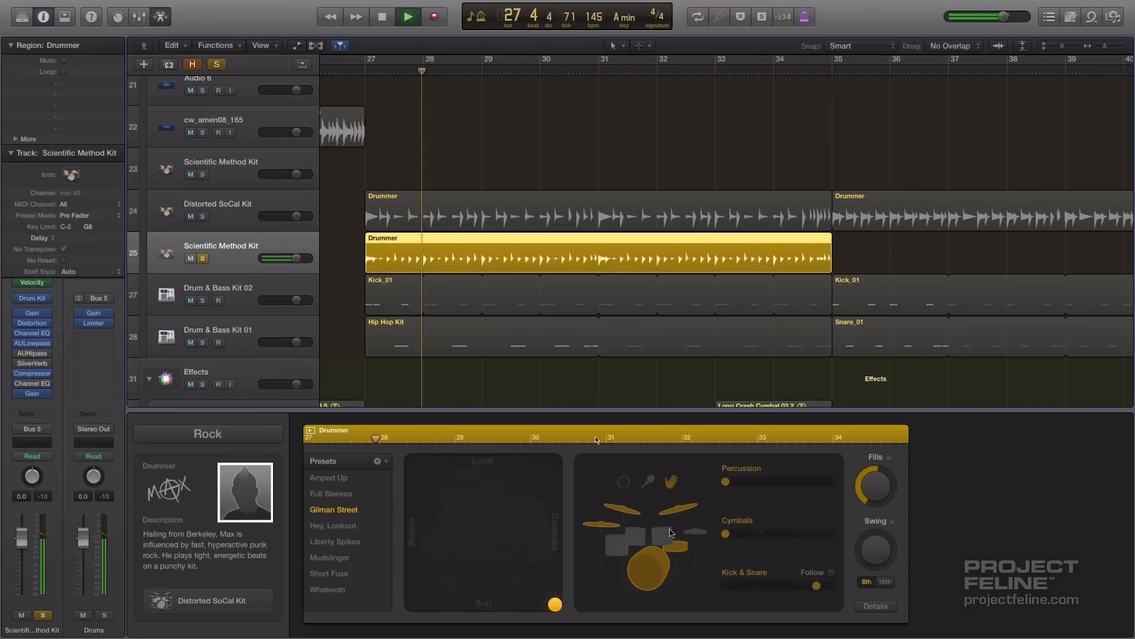
Lower the Kick & Snare variation, set Cymbals to 3 and raise Percussion to its maximum, then stop playback
left_click_drag(817, 586, 741, 586)
left_click_drag(726, 533, 810, 540)
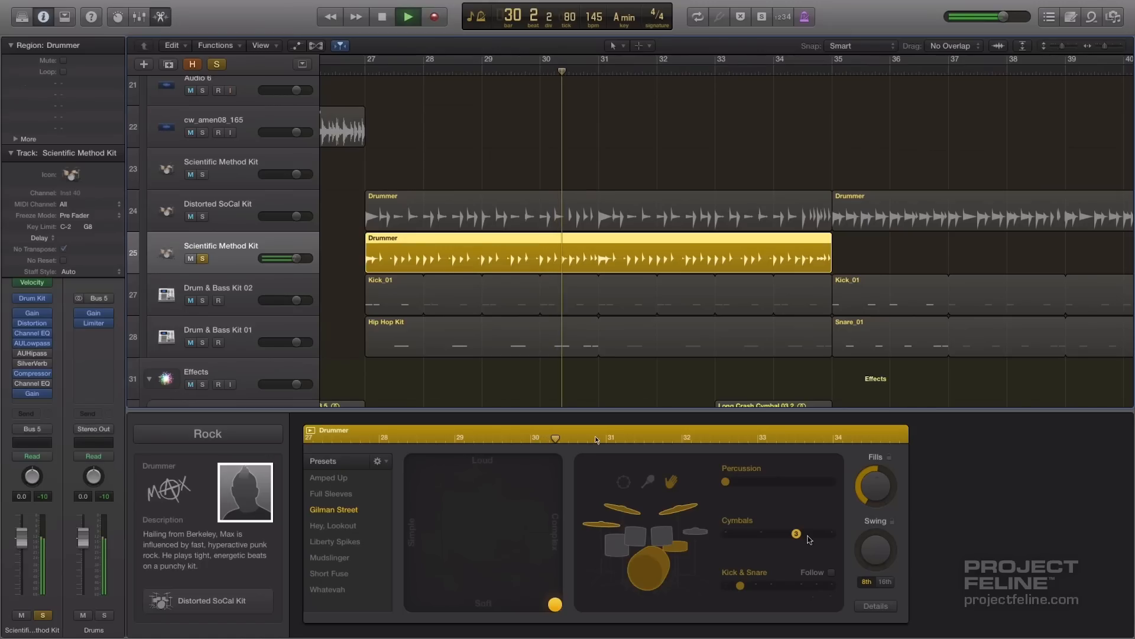
left_click_drag(727, 482, 833, 485)
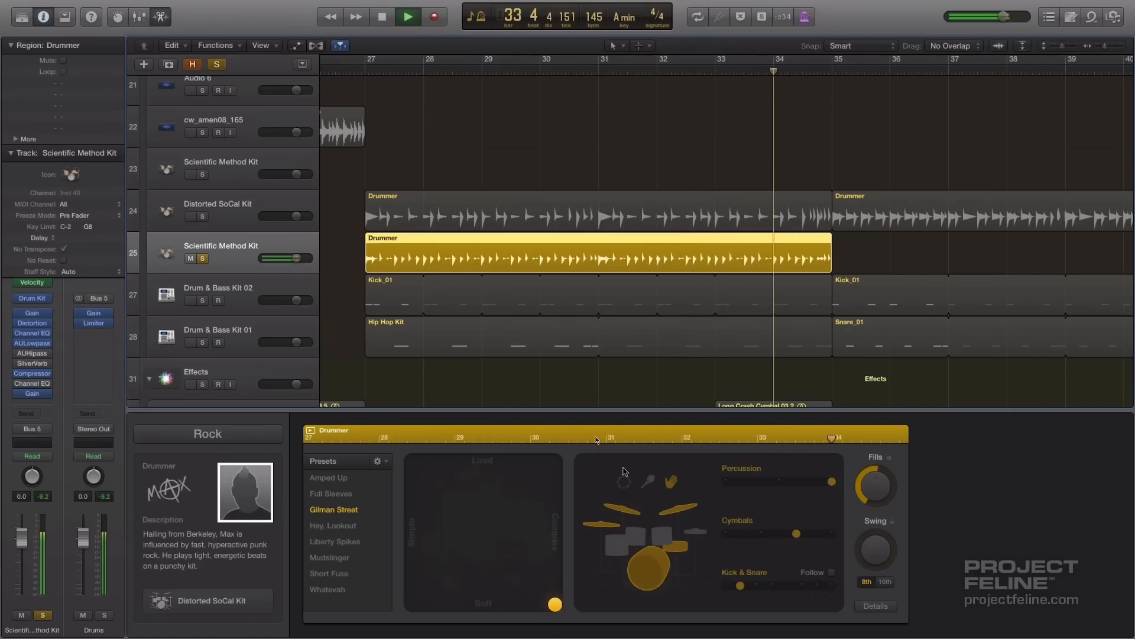
key("space")
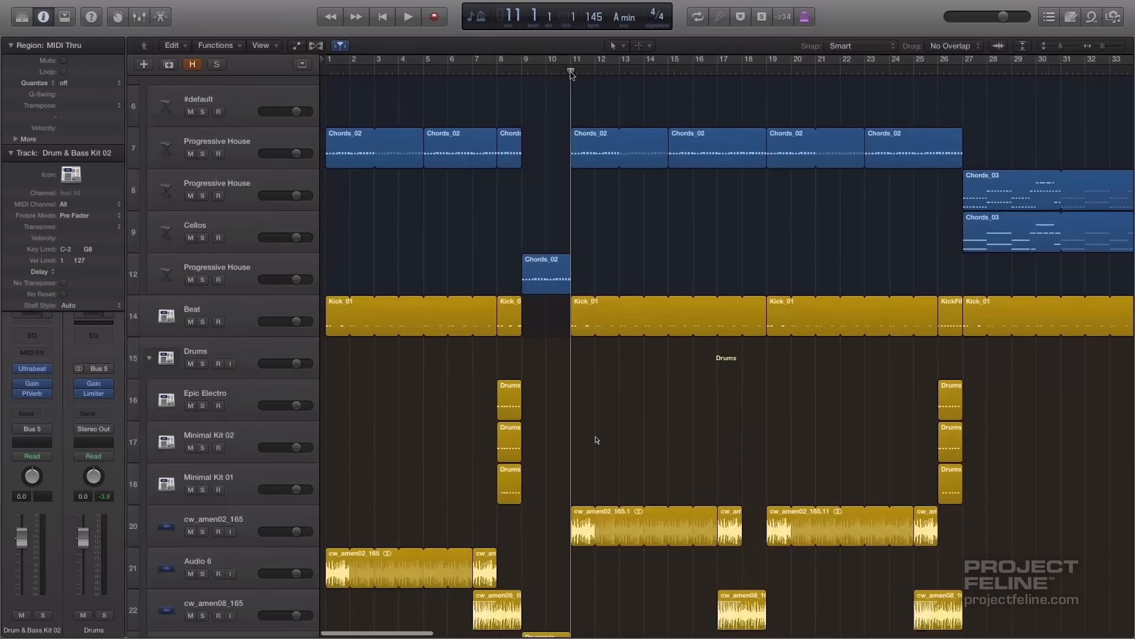
Solo the Chords and Drums stacks together and play them from bar 11
scroll(644, 180, "down", 2)
scroll(553, 172, "up", 2)
scroll(148, 102, "up", 3)
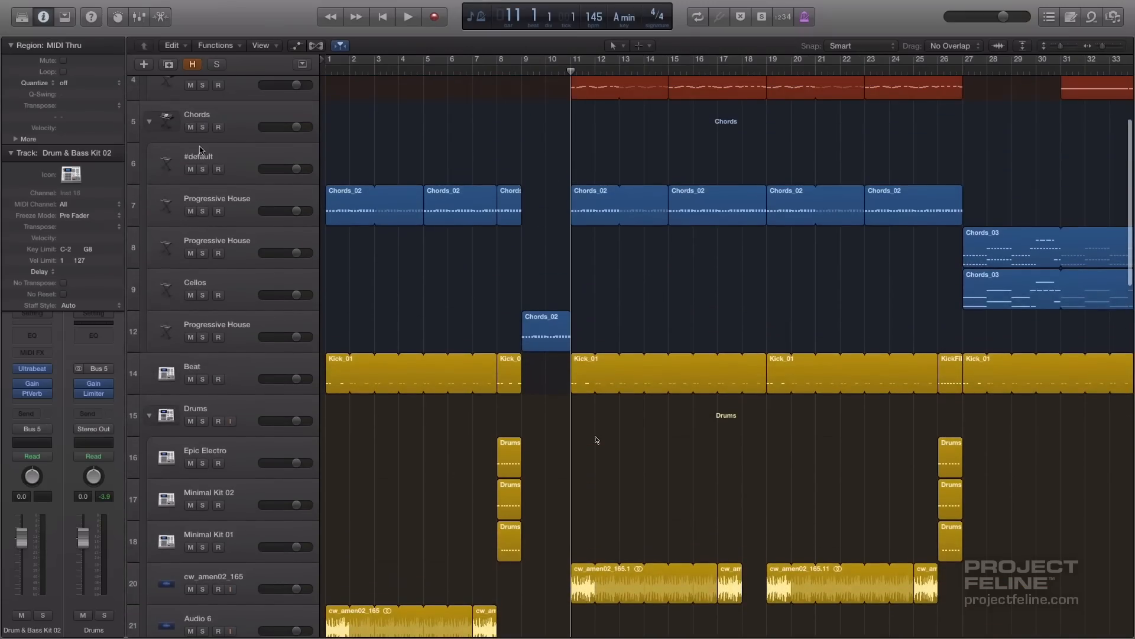
left_click(203, 127)
left_click(202, 421)
scroll(425, 406, "down", 3)
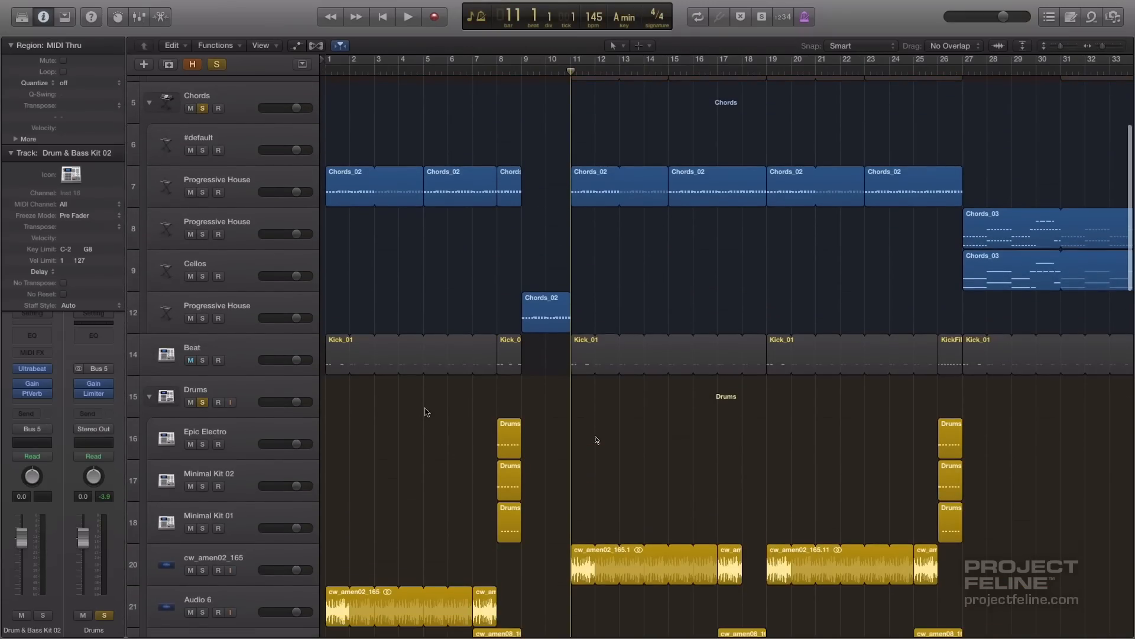
key("space")
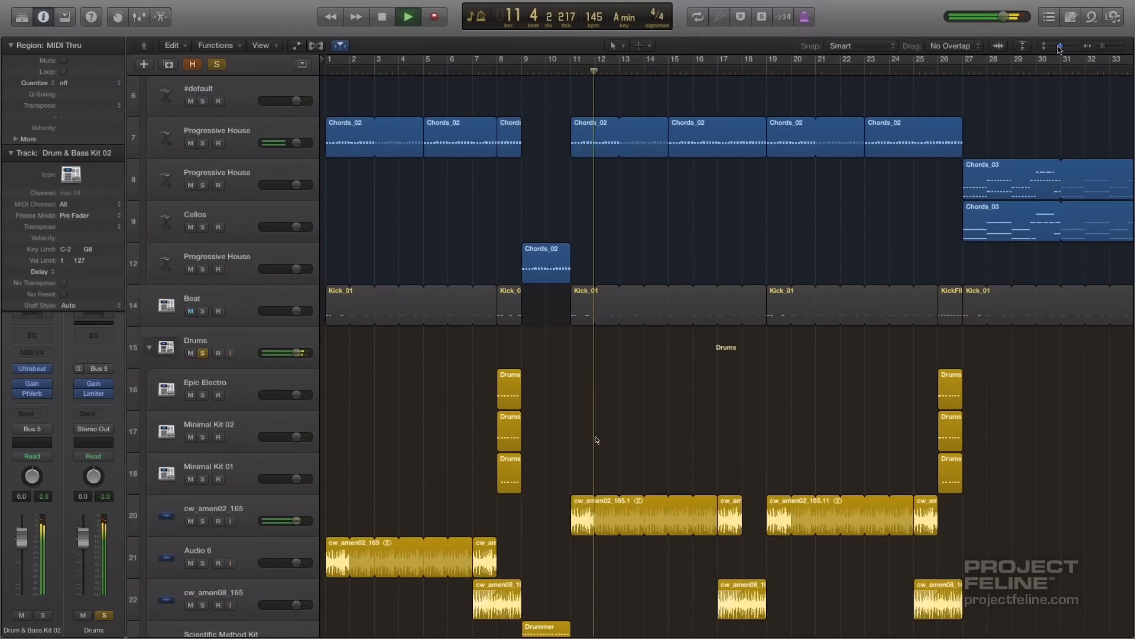
Reduce the track height in the arrangement, stop playback and add the Beat track to the soloed tracks
left_click_drag(1061, 47, 1056, 47)
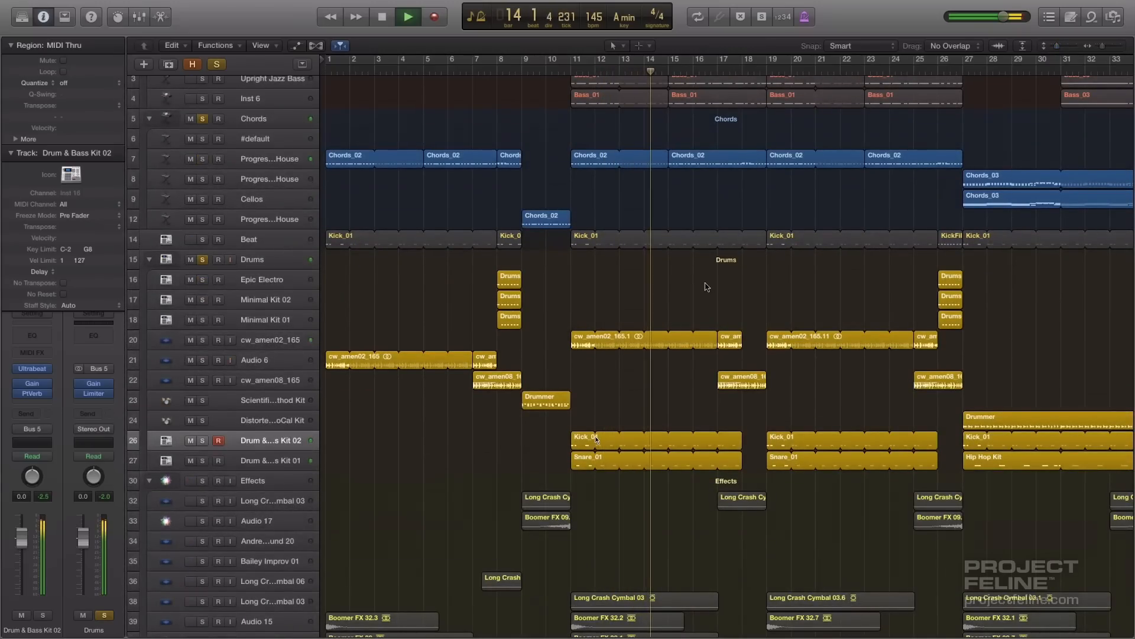
key("space")
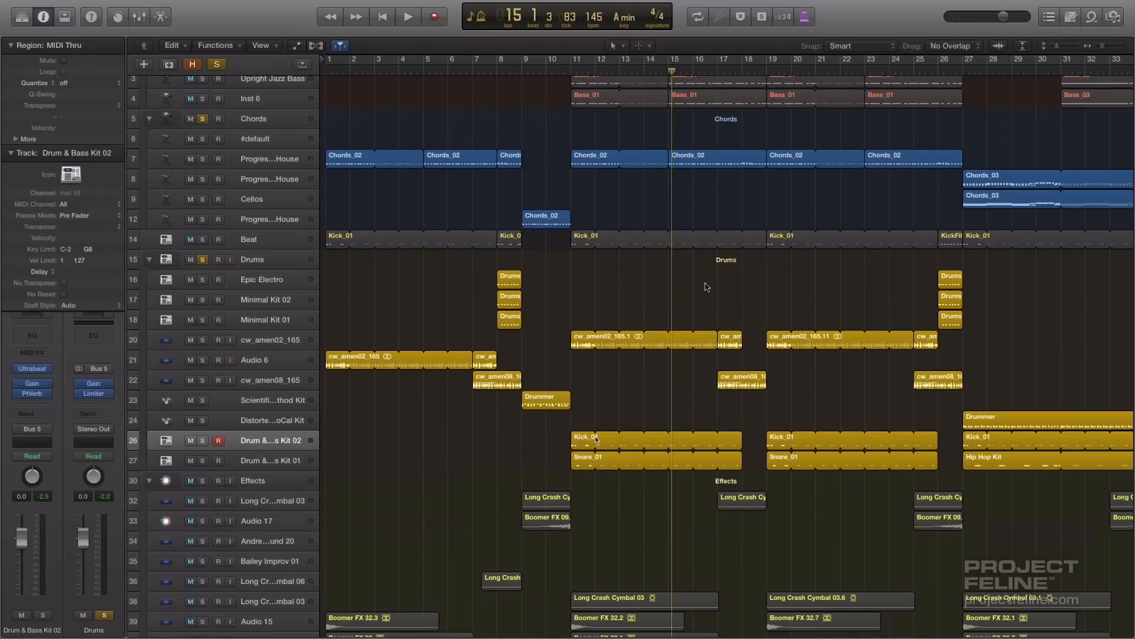
left_click(202, 240)
left_click(278, 236)
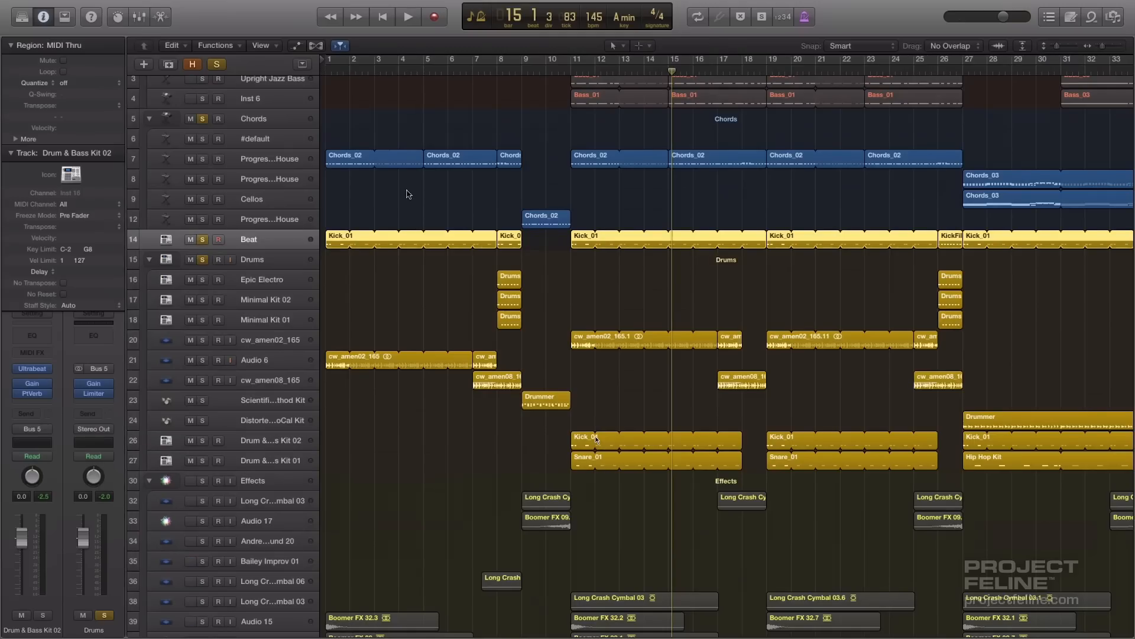
Open the Compressor on the Chords stack's Beat Sidechain bus, audition it from bar 11 and close the plug-in
left_click(406, 194)
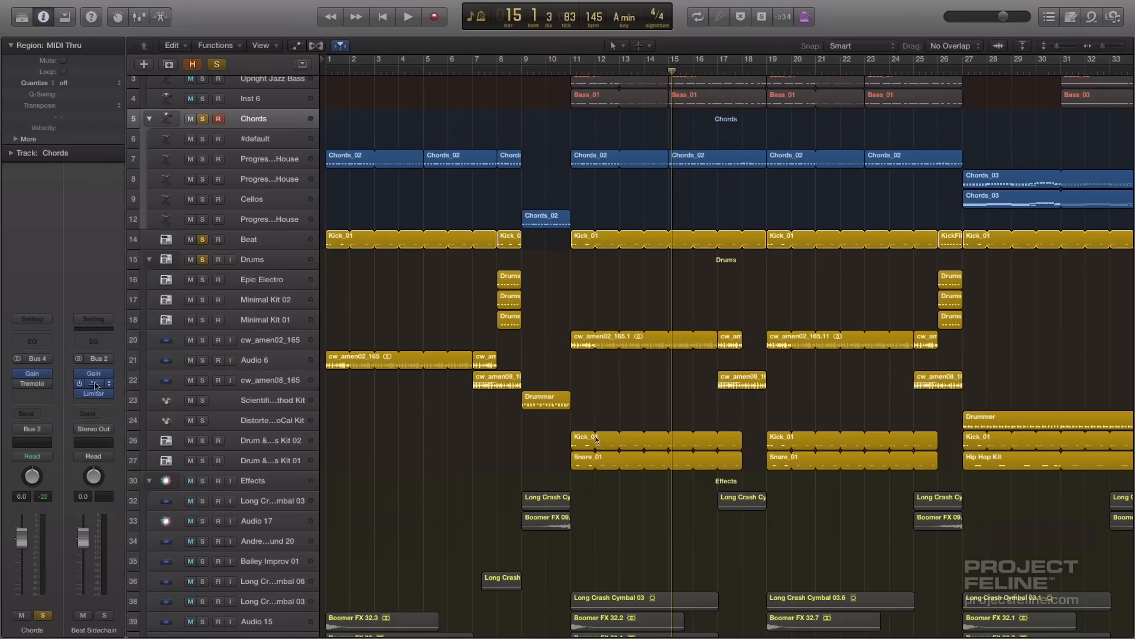
left_click(95, 385)
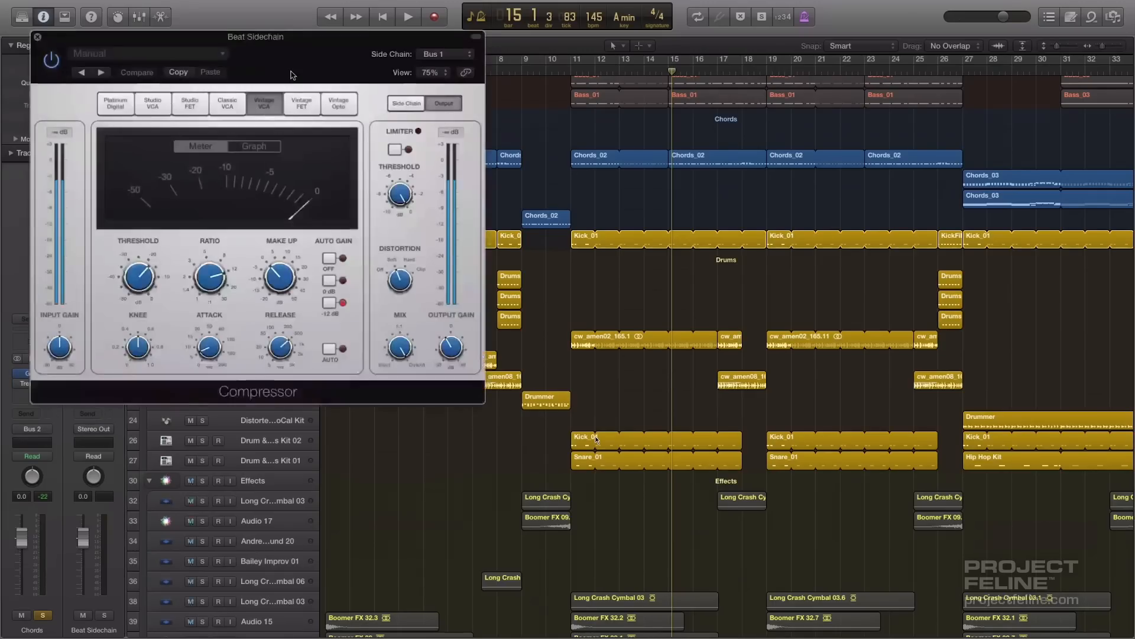
left_click(571, 73)
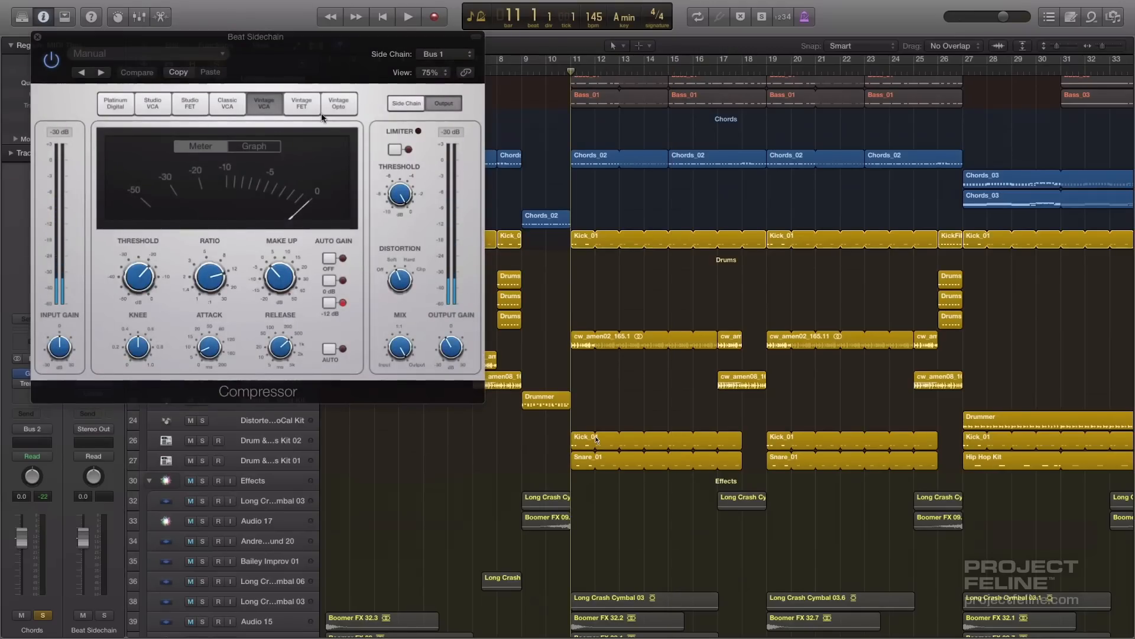
left_click(618, 235)
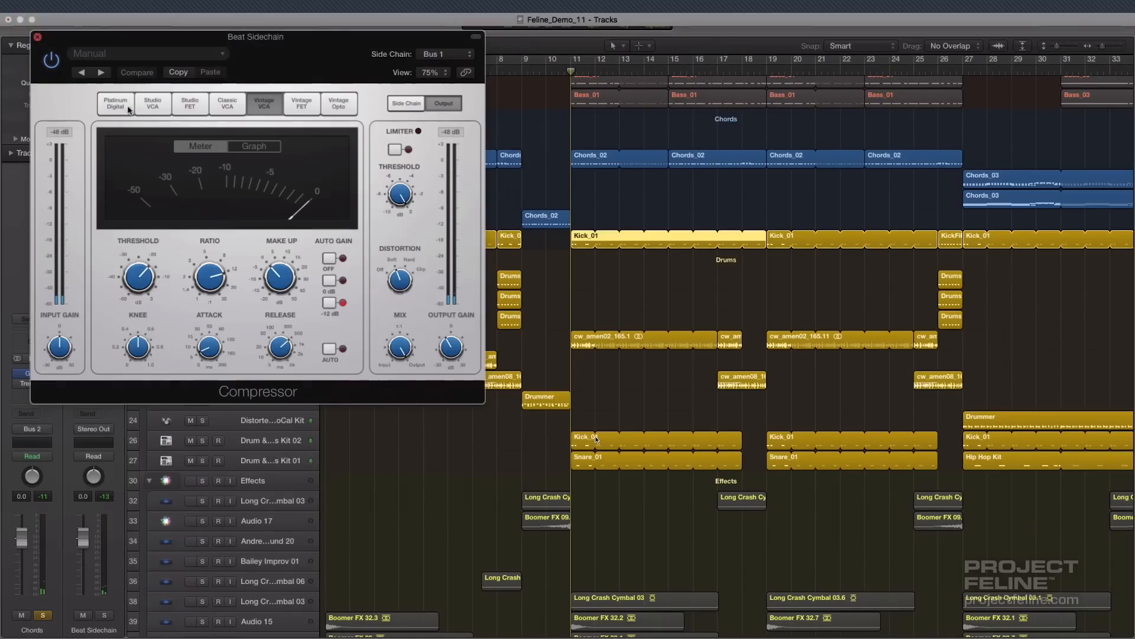
left_click(38, 36)
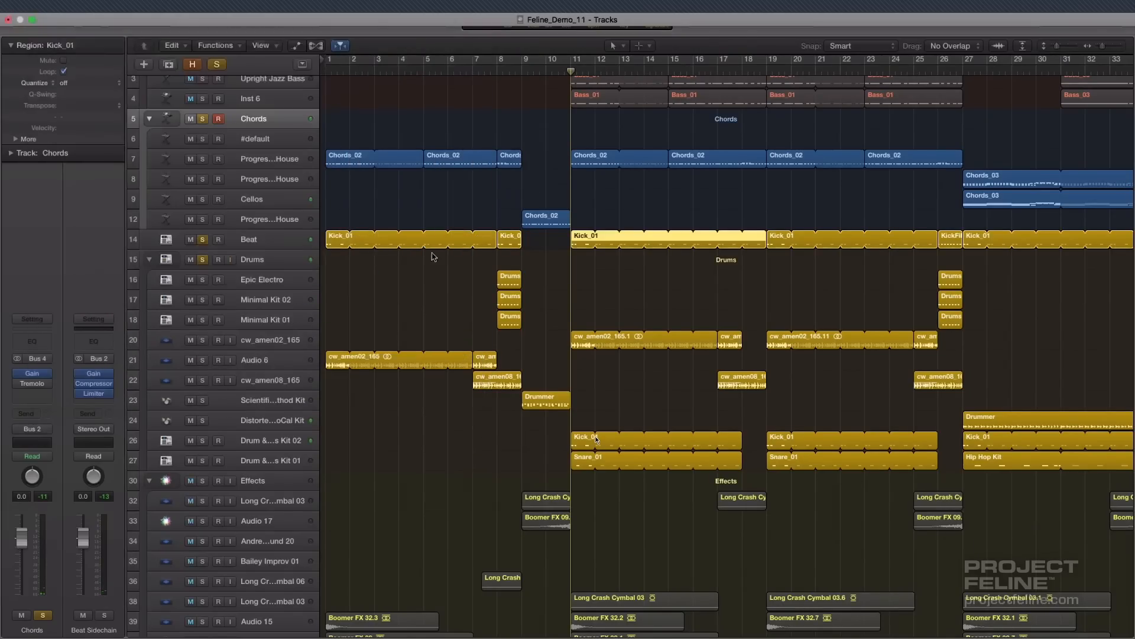
Unsolo Drums and play from bar 11, bypassing and re-enabling the Beat Sidechain Compressor to compare the sound
left_click(203, 260)
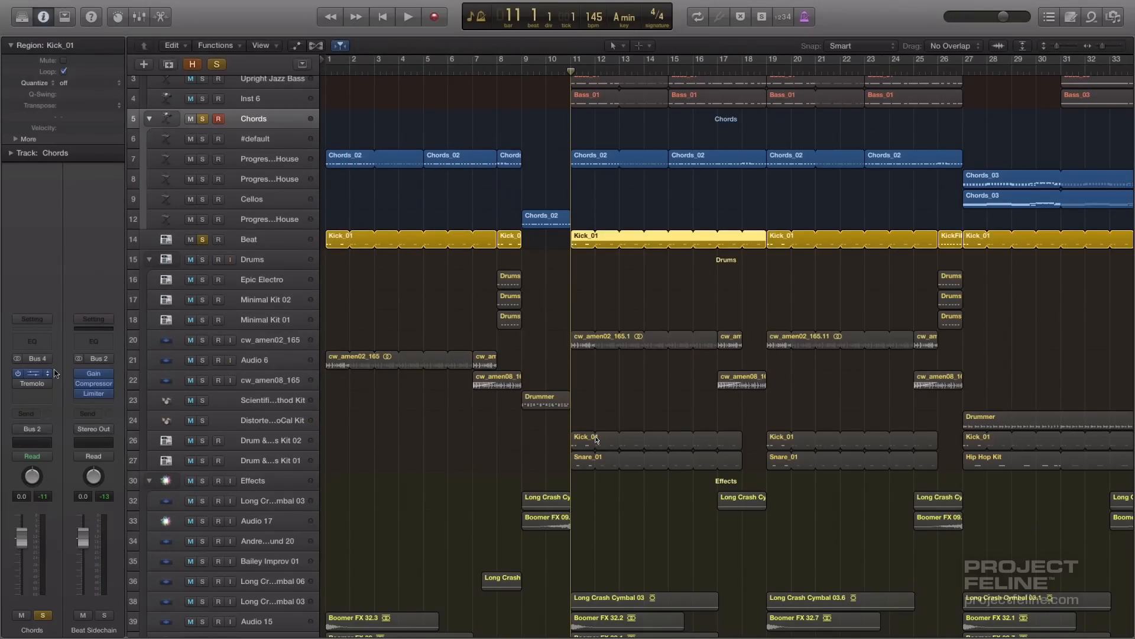
left_click(93, 383)
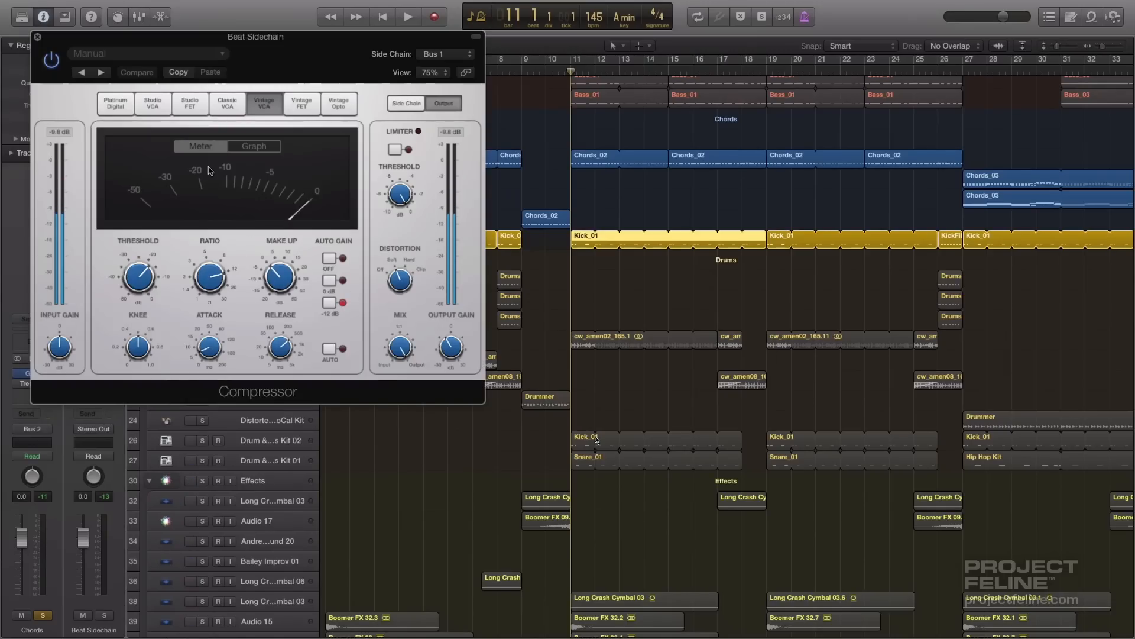
key("space")
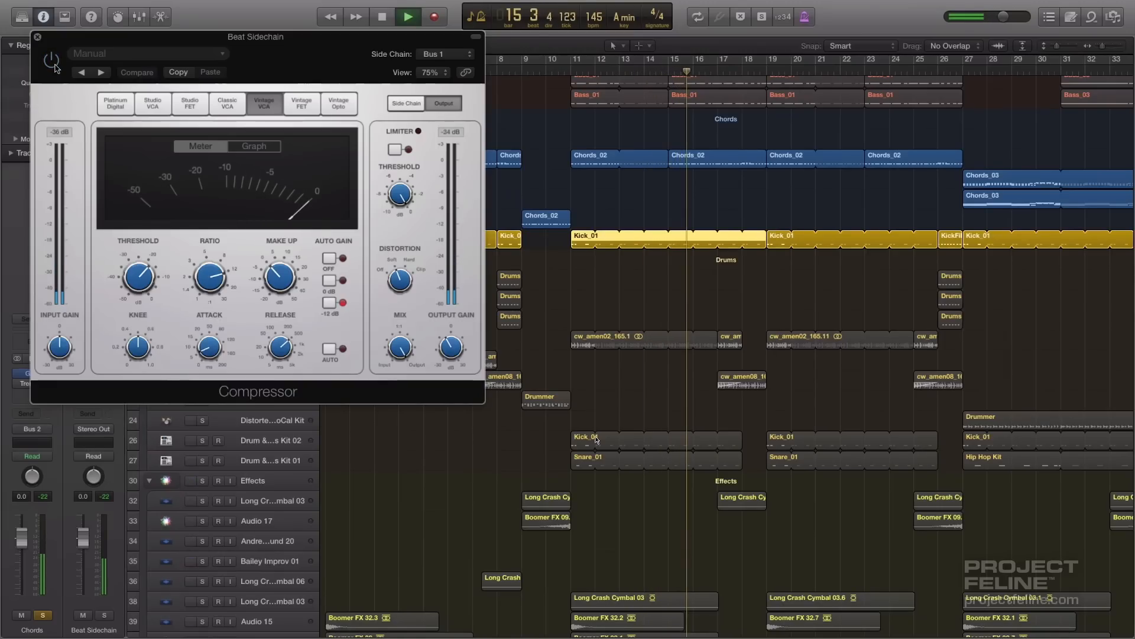
left_click(52, 60)
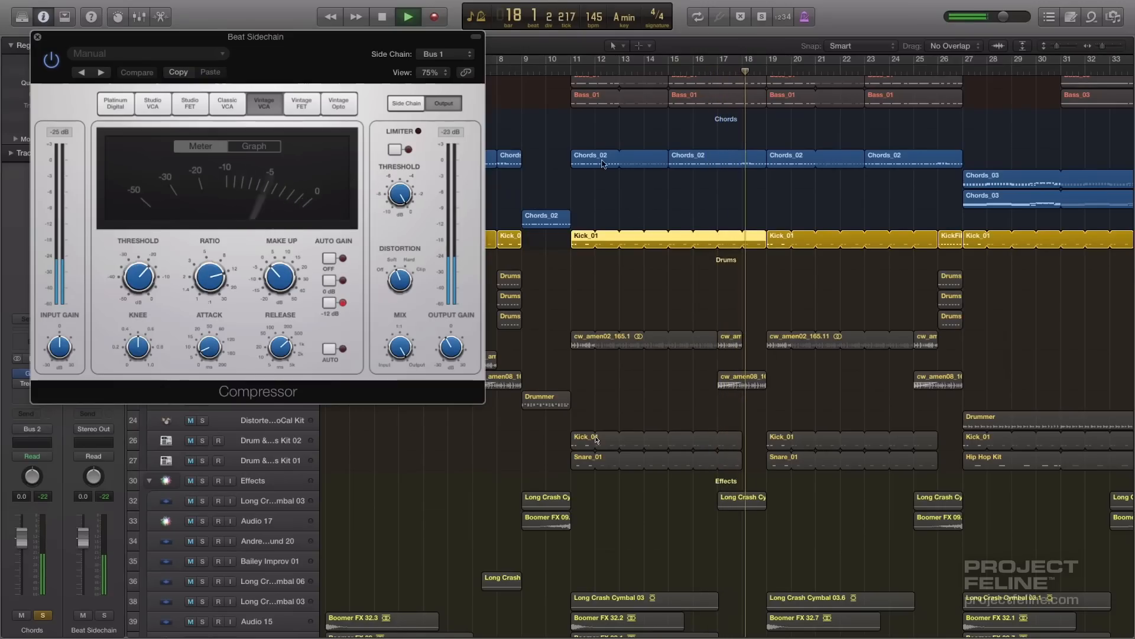
key("space")
left_click(566, 75)
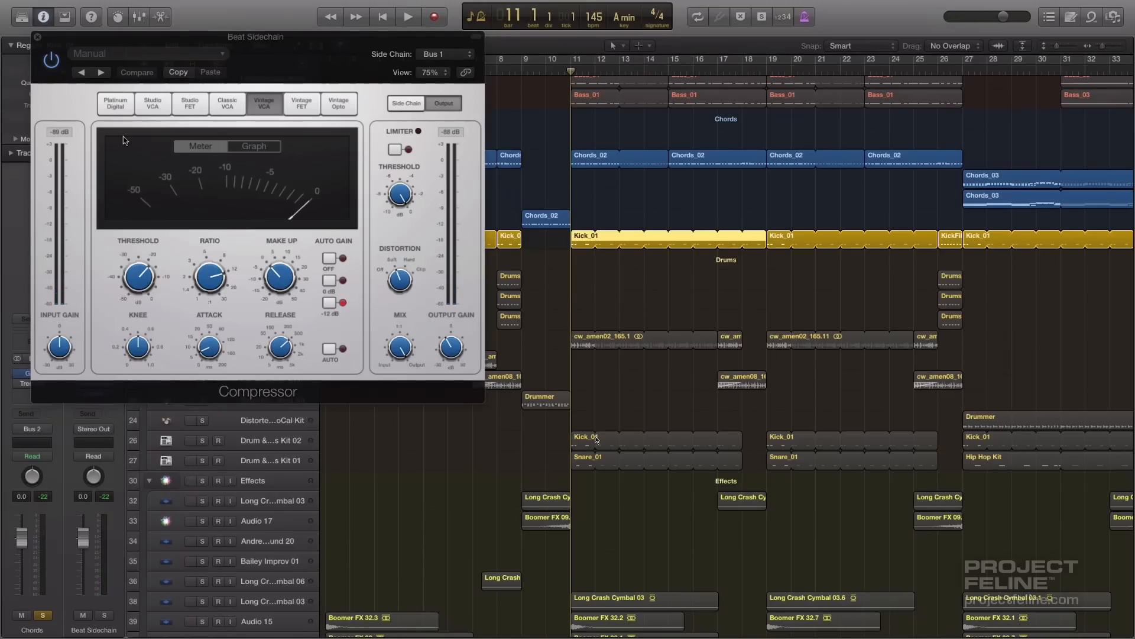
Close the Compressor and clear the remaining Chords and Beat solos
scroll(383, 304, "down", 6)
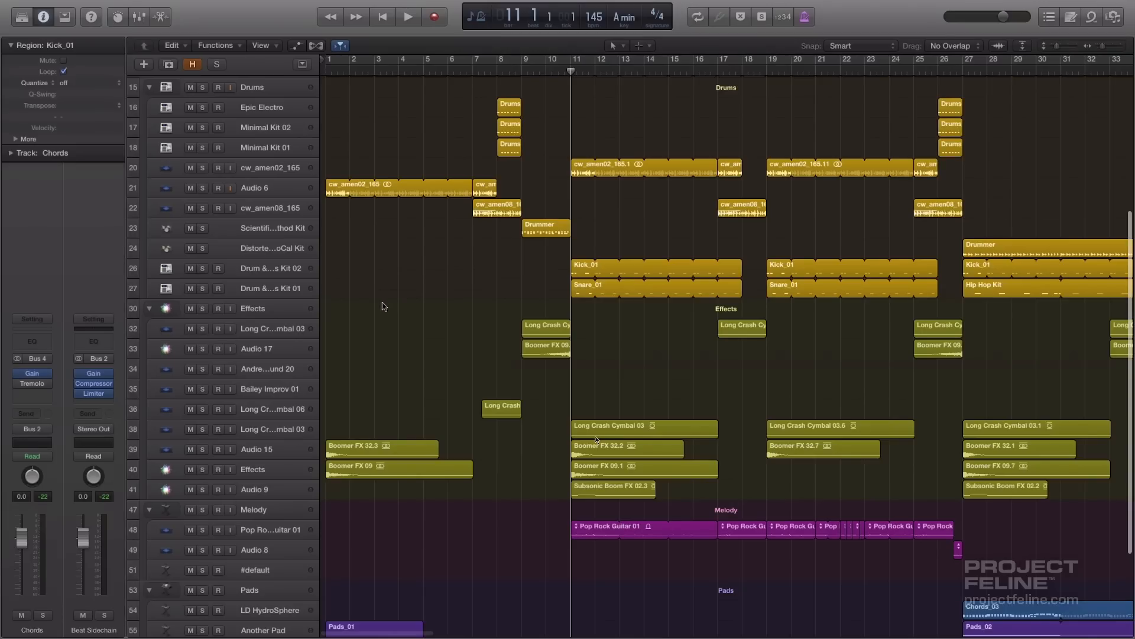
left_click(383, 304)
scroll(383, 304, "up", 6)
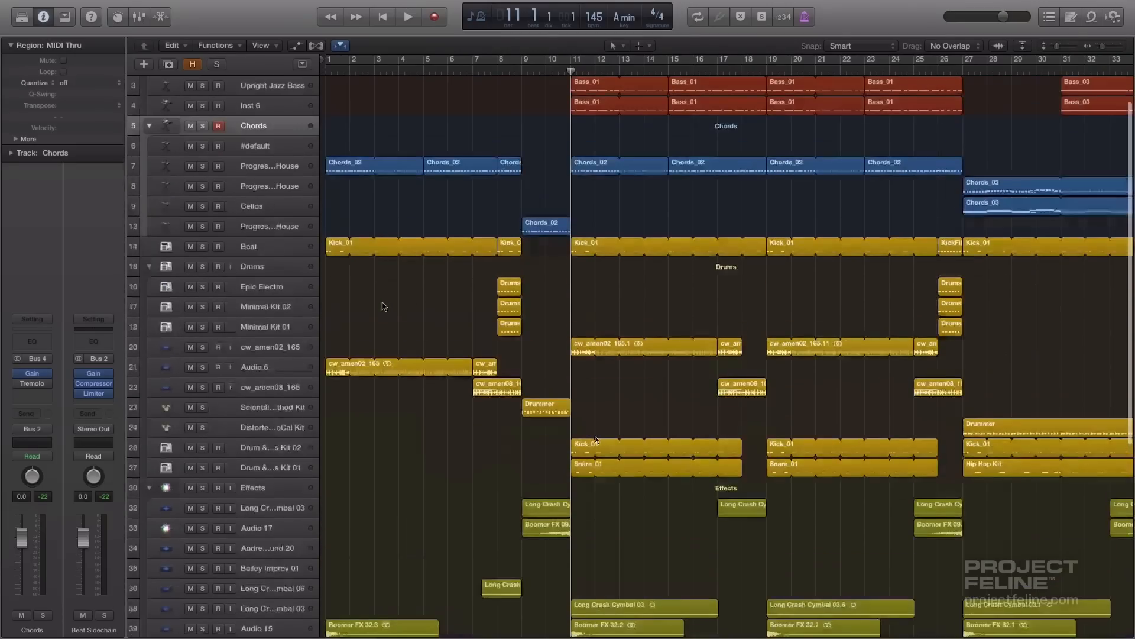
scroll(383, 305, "down", 8)
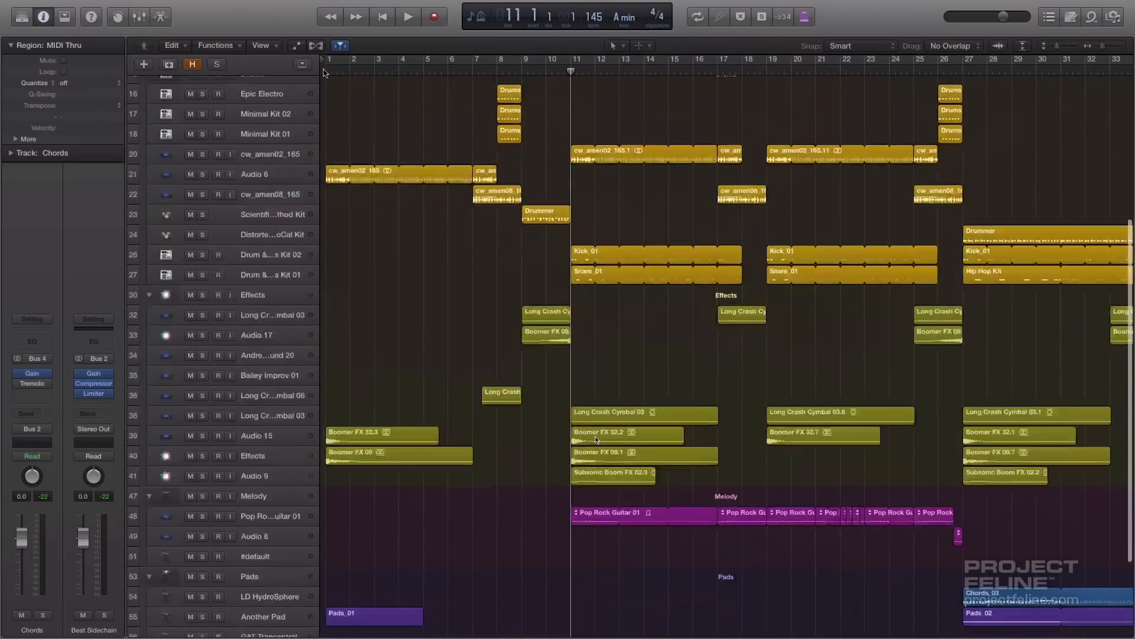
Solo the Effects stack and play it from bar 1 into the section at bar 11
left_click(324, 72)
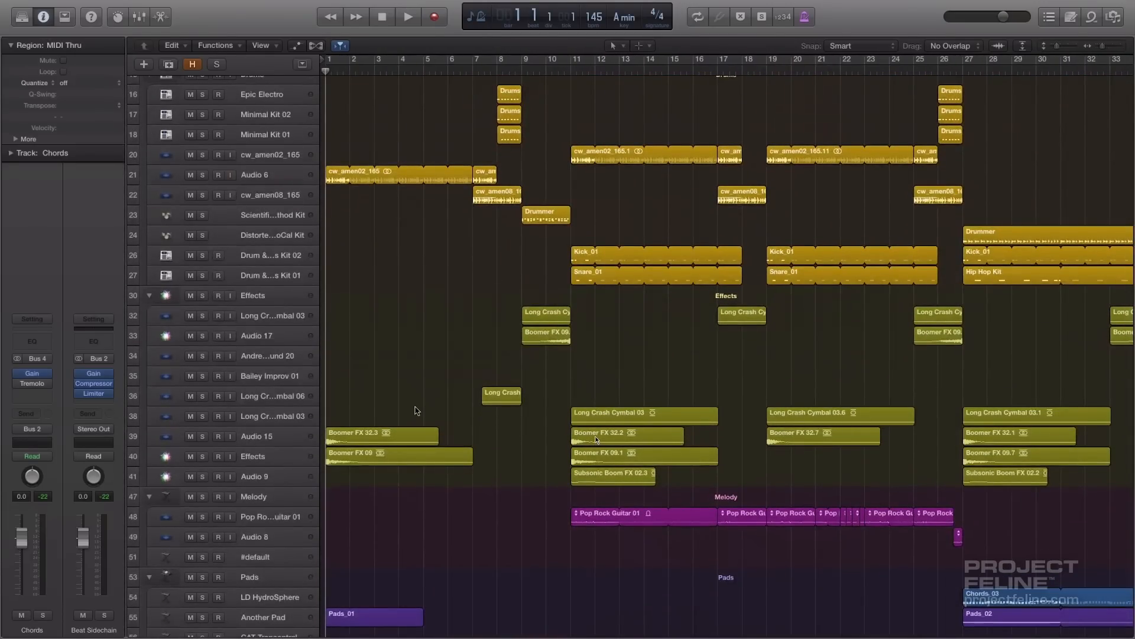
scroll(189, 259, "down", 2)
left_click(202, 247)
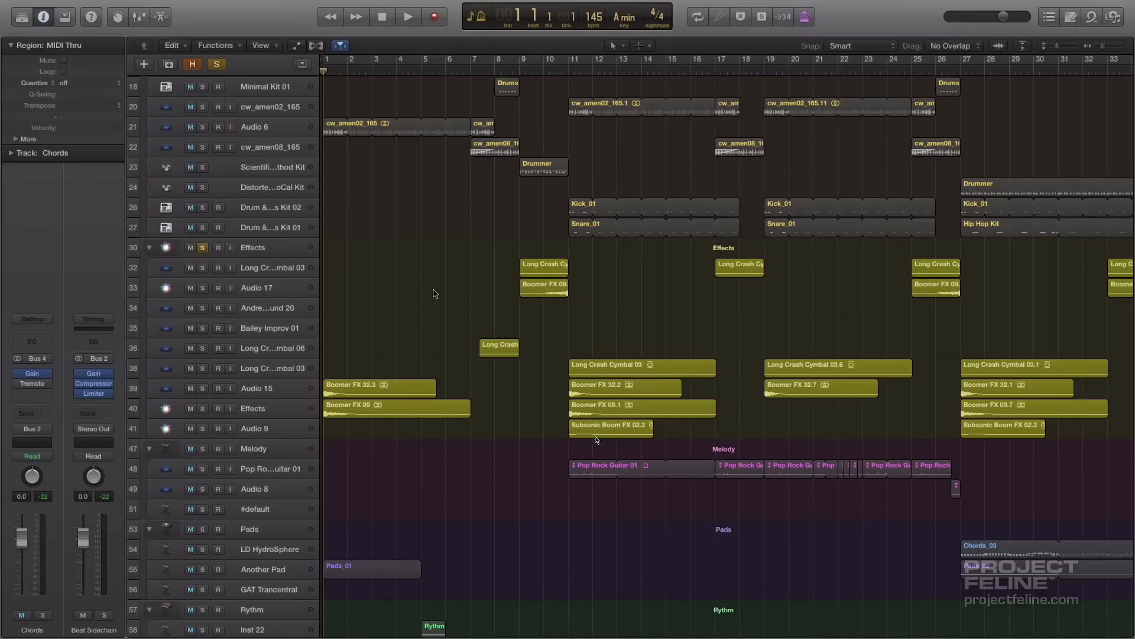
key("space")
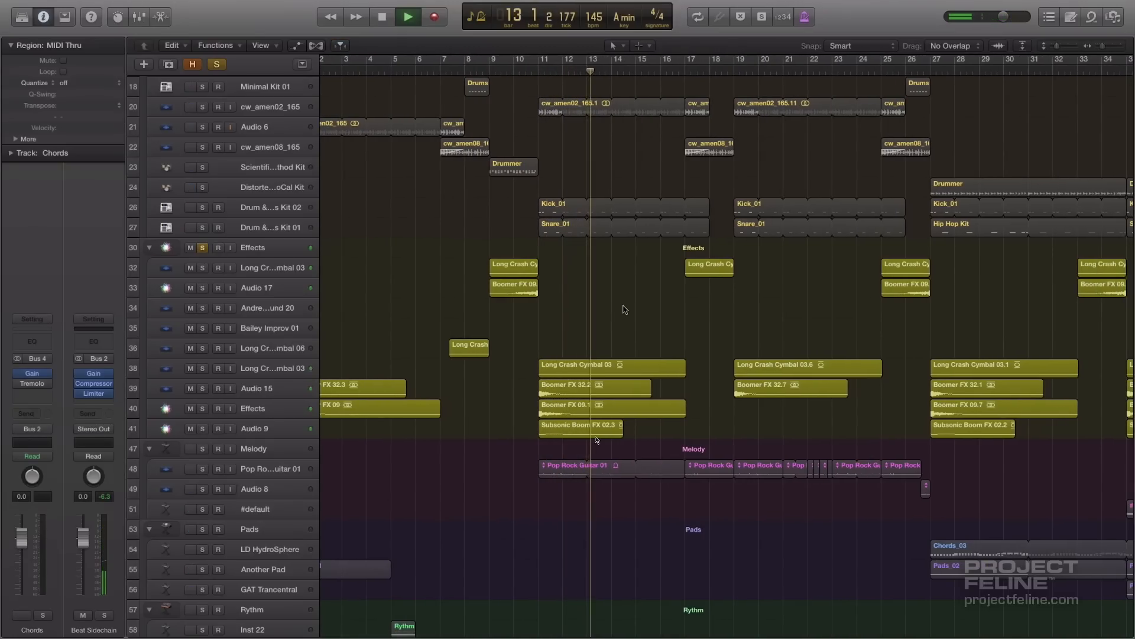
key("space")
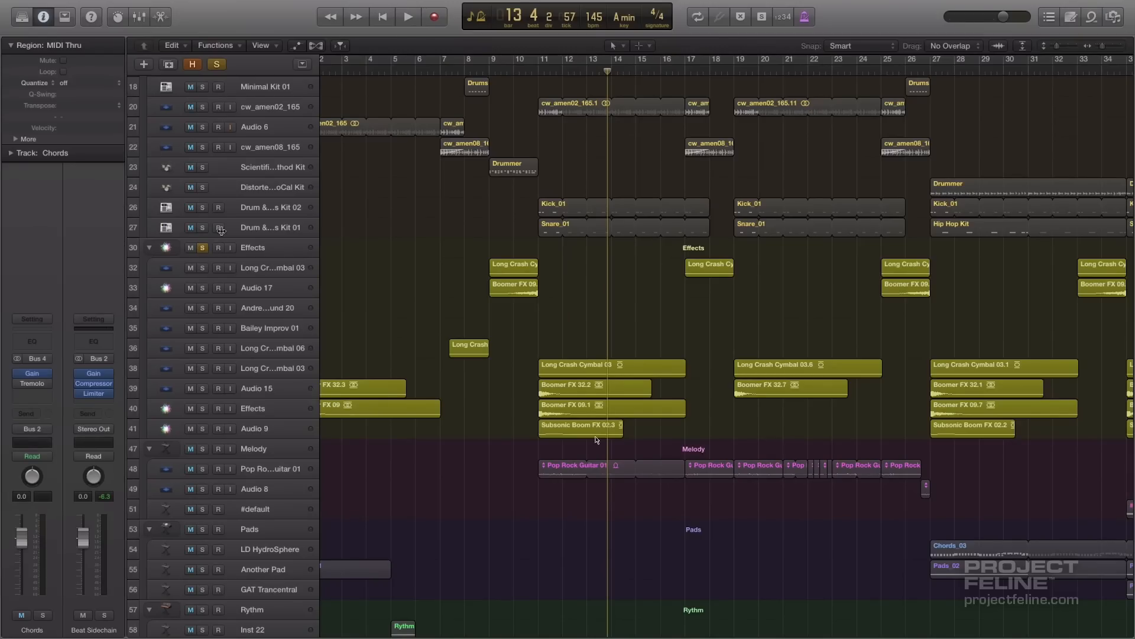
Unsolo Effects, mute the stack and play the arrangement from bar 9 without it
key("s")
left_click(489, 72)
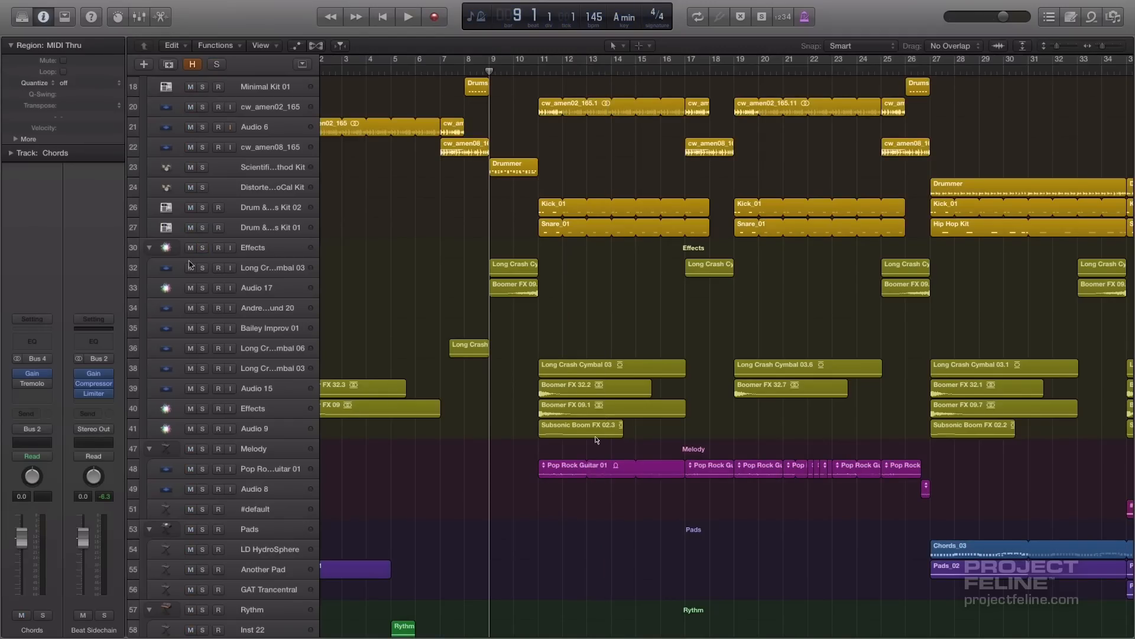
key("space")
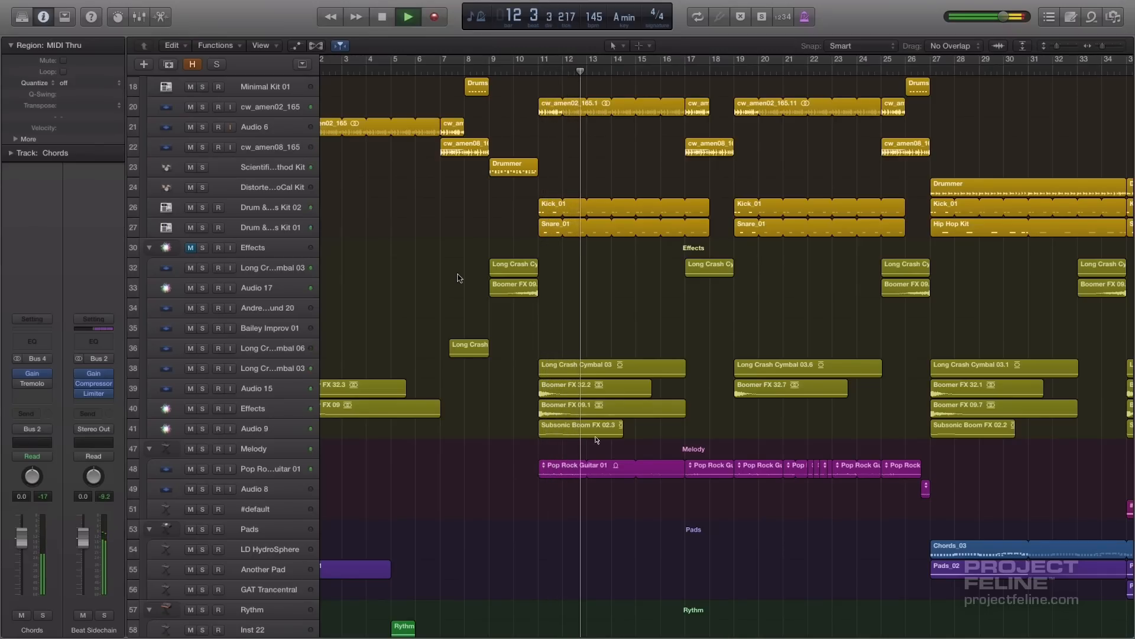
key("space")
Unmute the Effects stack and replay the same passage from bar 9 for comparison
key("shift+comma")
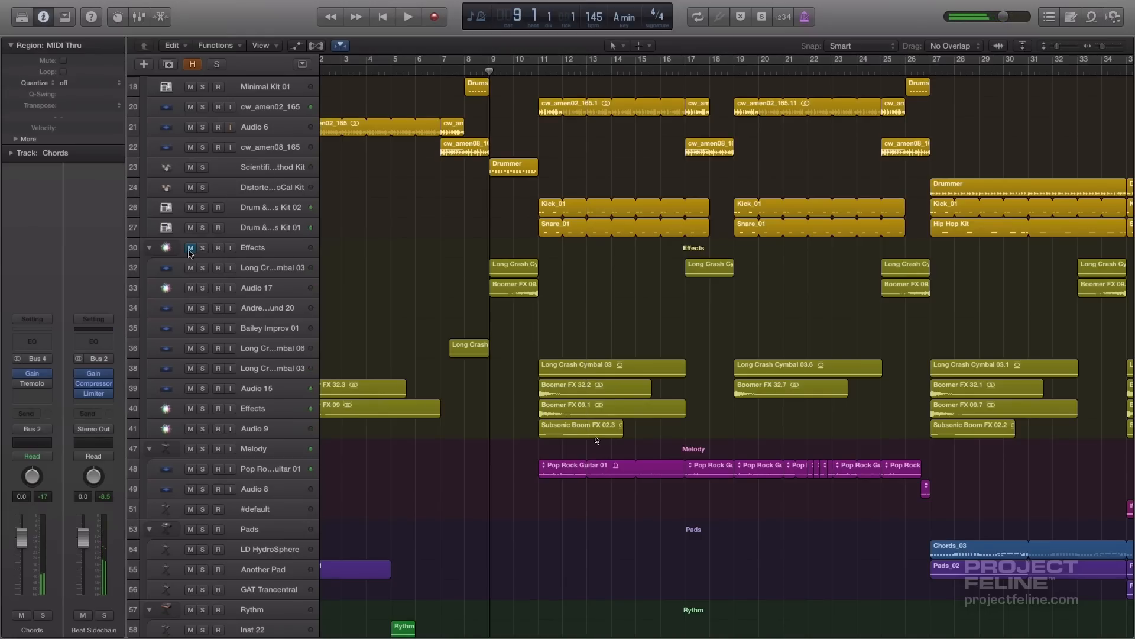
key("space")
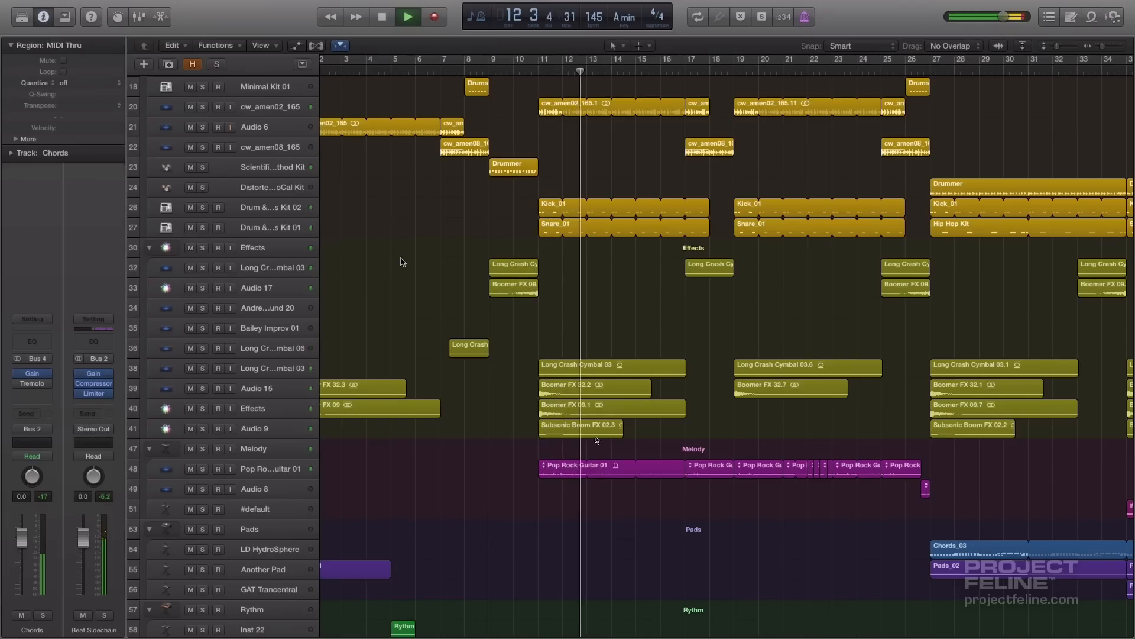
key("space")
Solo the Bailey Improv 01 track and play its chopped vocal regions from bar 51, clearing the solo at the end
scroll(697, 306, "right", 15)
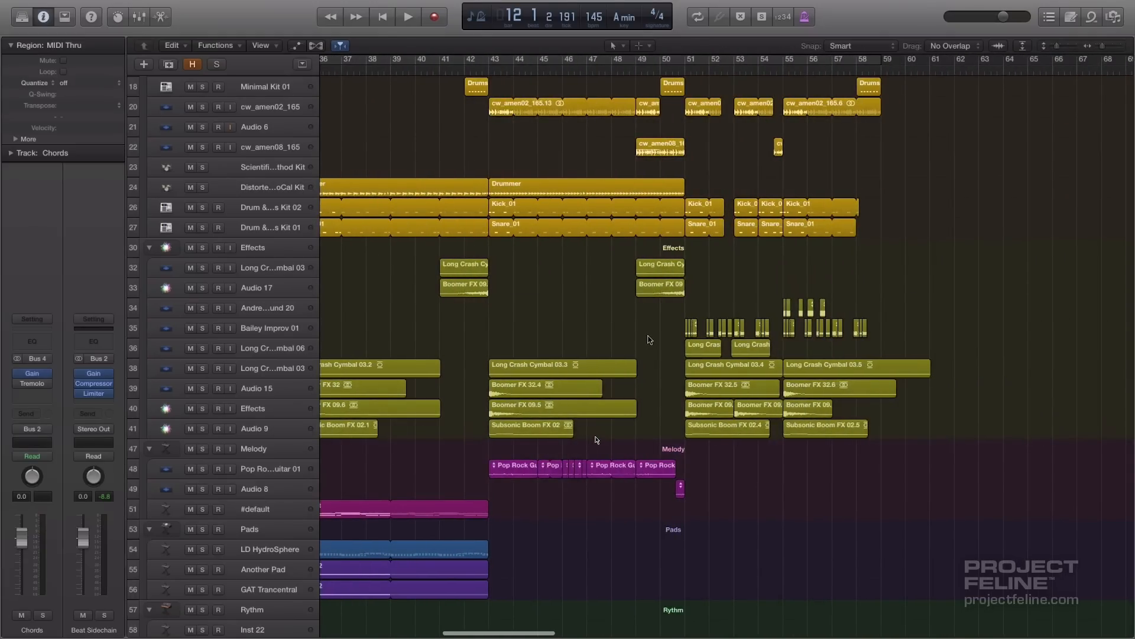
scroll(650, 340, "up", 6)
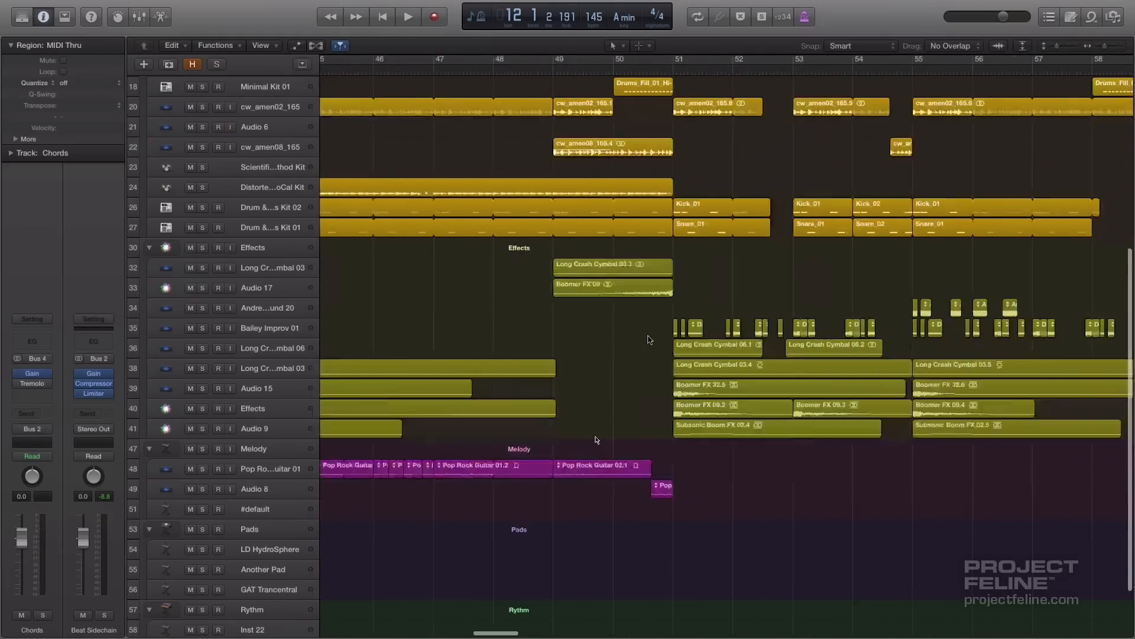
scroll(650, 340, "up", 3)
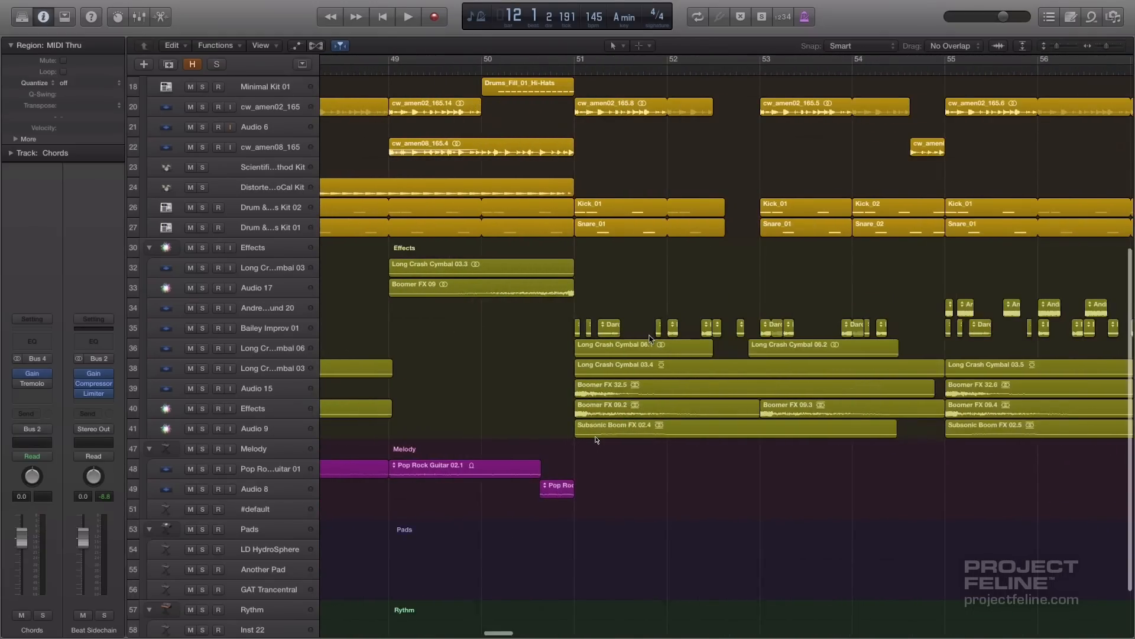
scroll(650, 339, "right", 5)
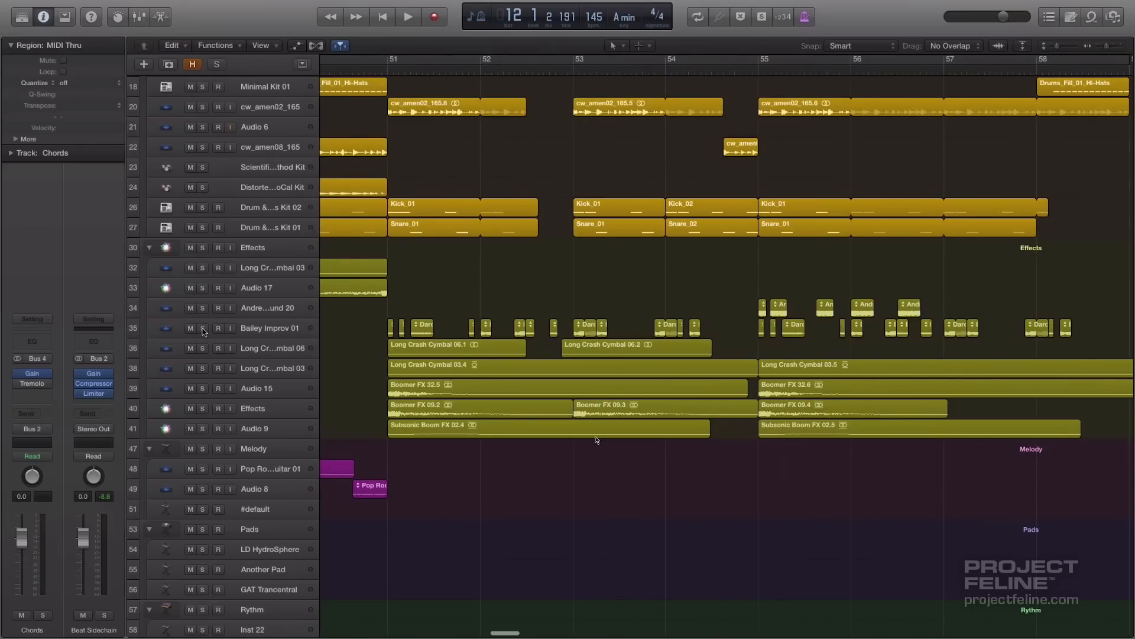
left_click(203, 329)
key("space")
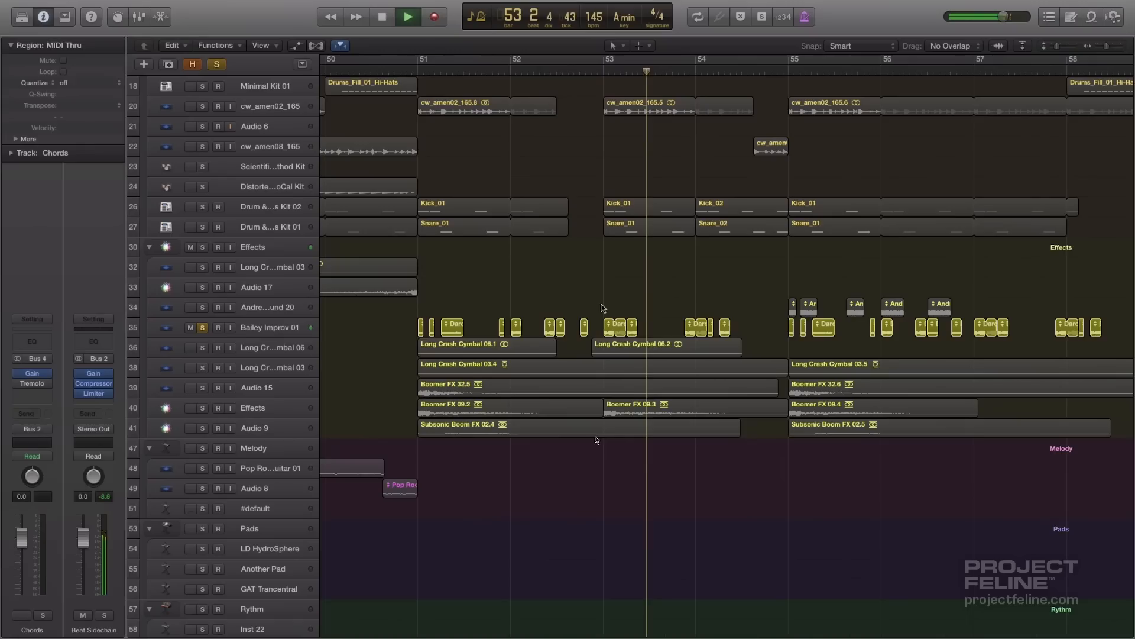
scroll(603, 308, "right", 2)
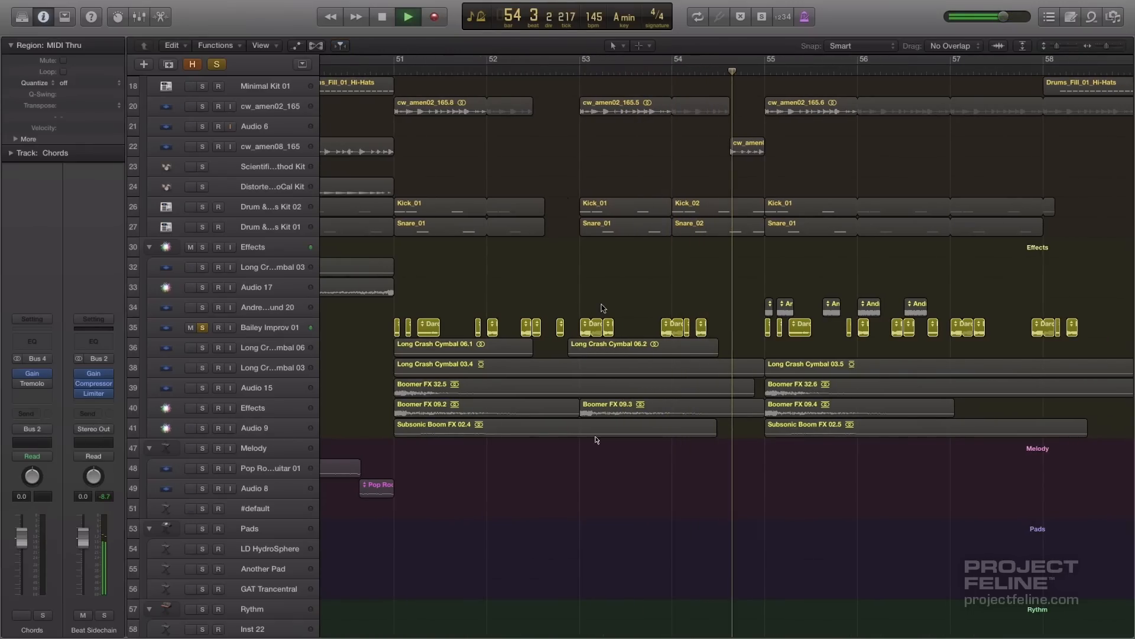
key("space")
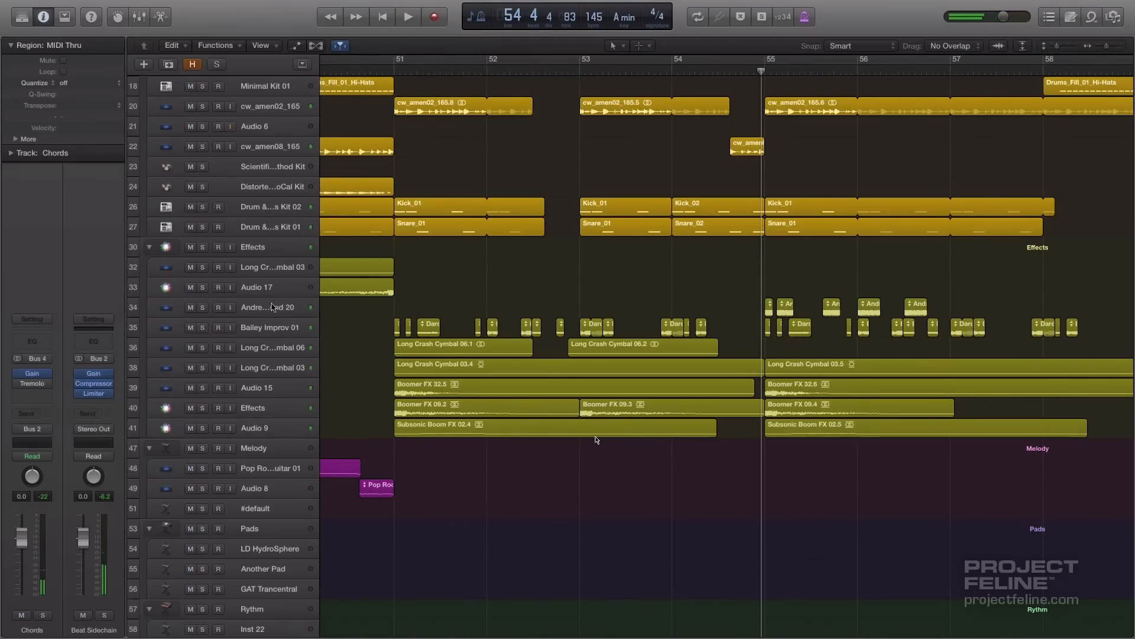
Return to bar 51, solo Bailey Improv 01 again and select its Darcy Melody 17.20 region just before bar 54
key("Return")
left_click(202, 328)
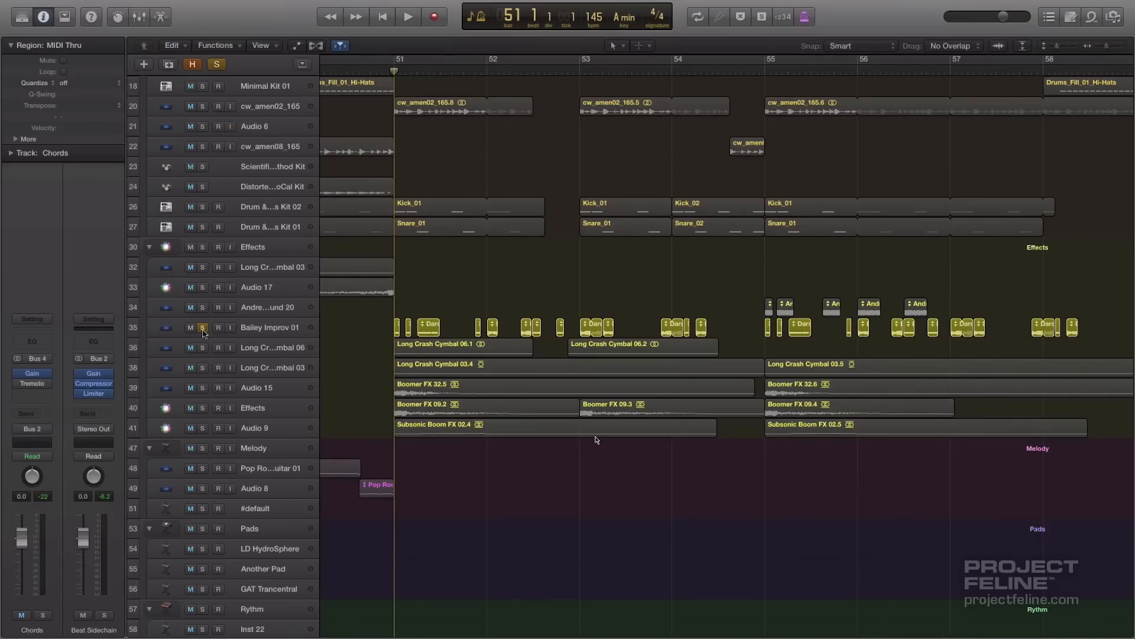
left_click(673, 329)
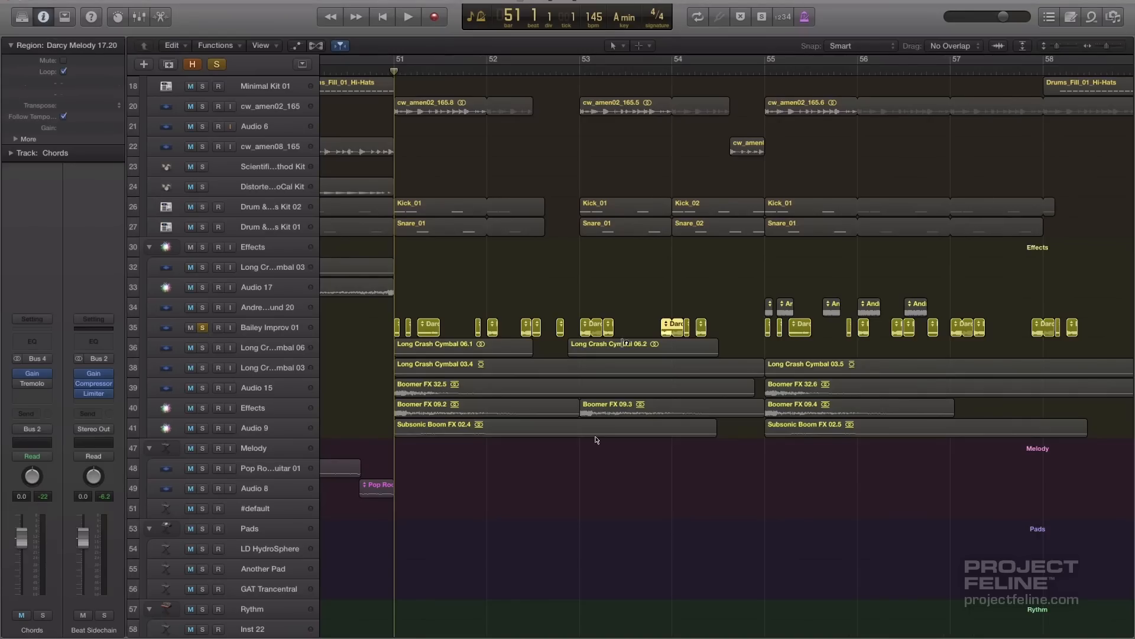
Open the Apple Loops browser and filter the loops to Vocals
left_click(1095, 19)
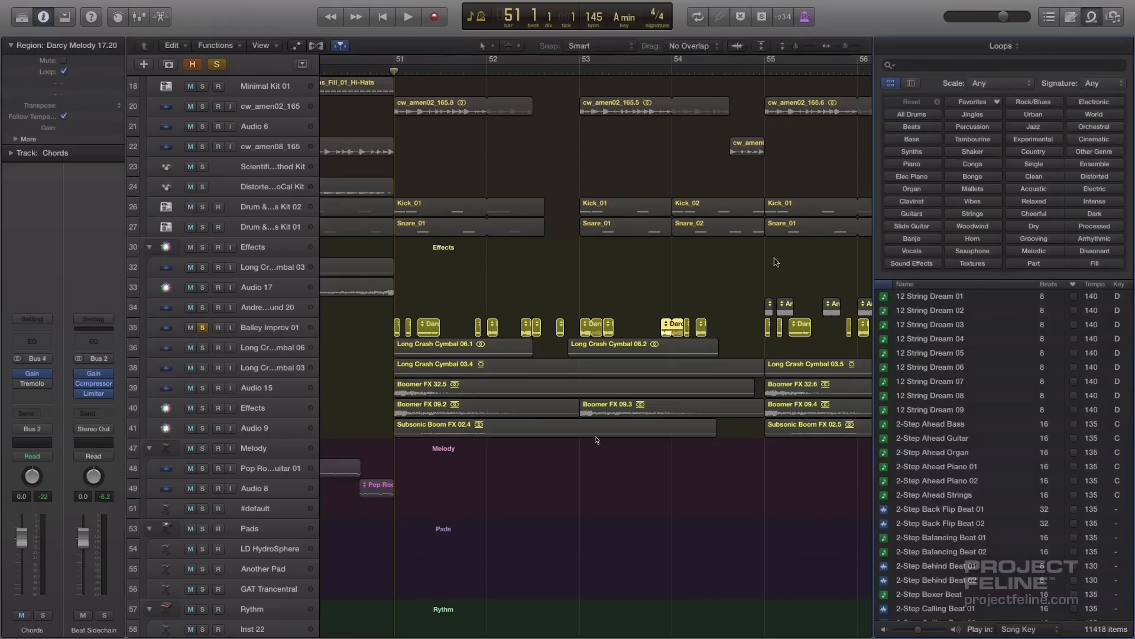
left_click(914, 251)
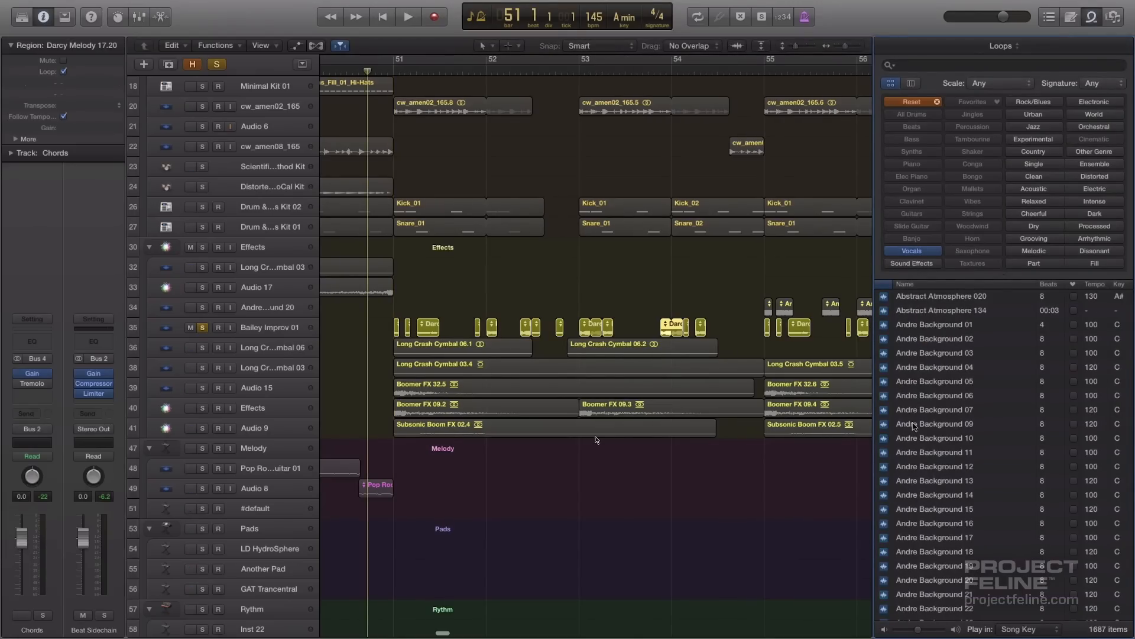
Browse the Vocals loops and preview several Bailey Background and Bailey Improv loops, including Bailey Background 01 and Bailey Improv 01
scroll(640, 349, "right", 5)
scroll(669, 310, "right", 2)
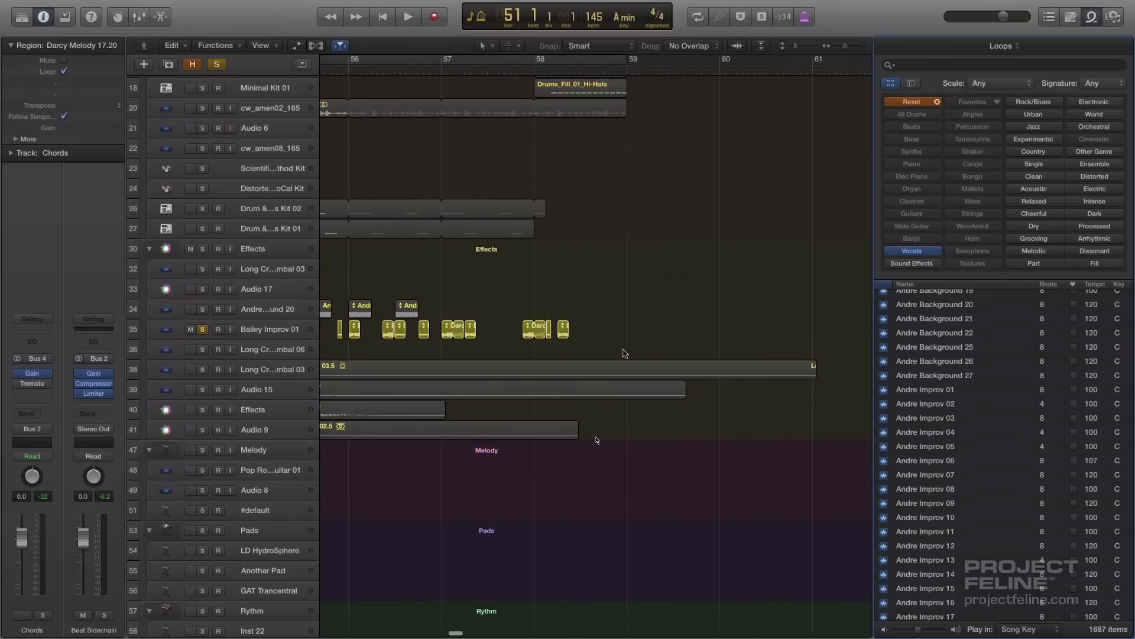
scroll(923, 378, "down", 10)
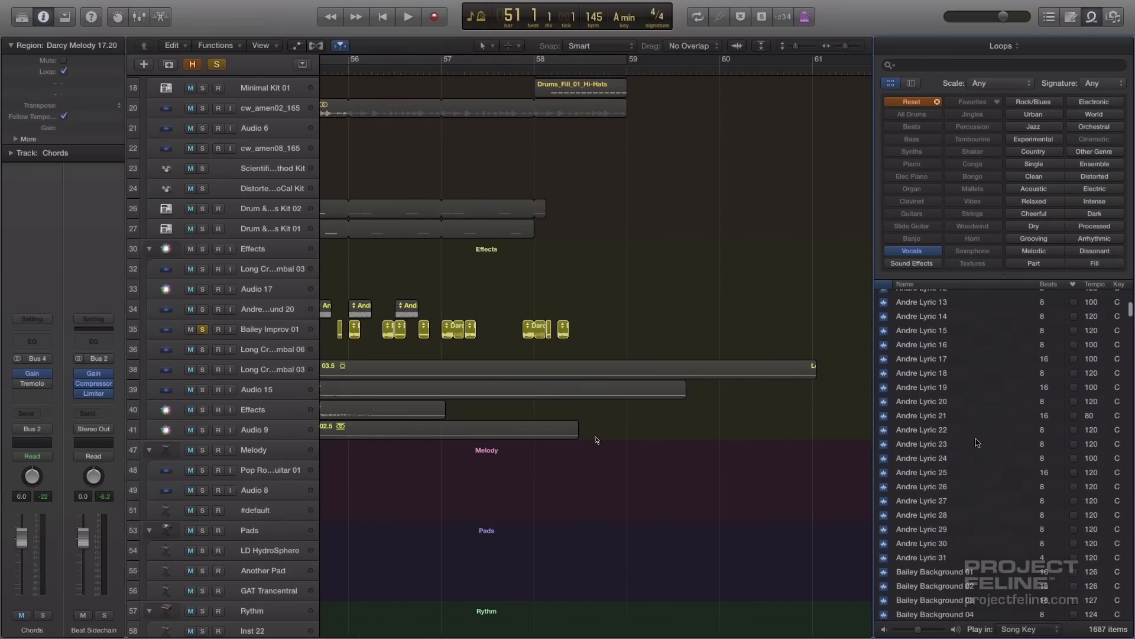
scroll(942, 376, "up", 5)
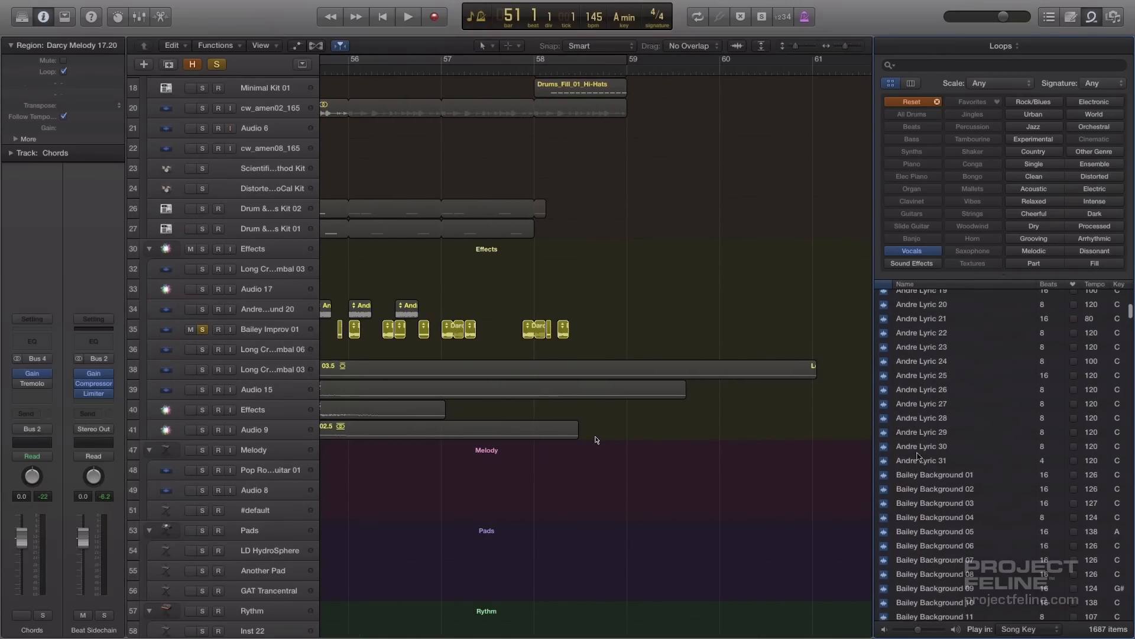
scroll(933, 341, "down", 1)
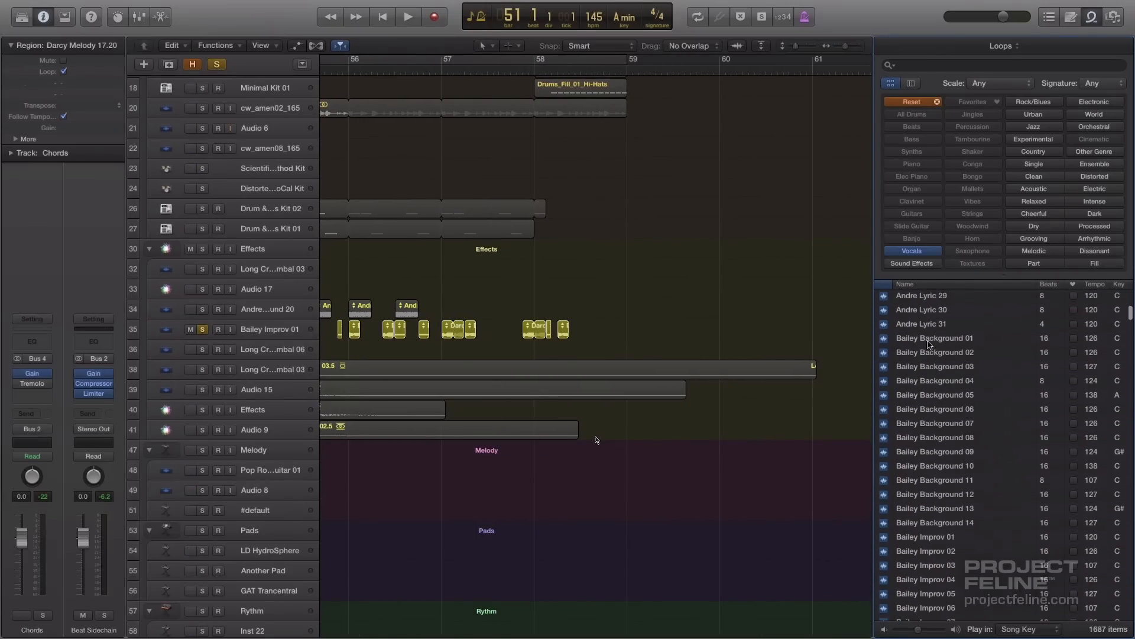
left_click(928, 342)
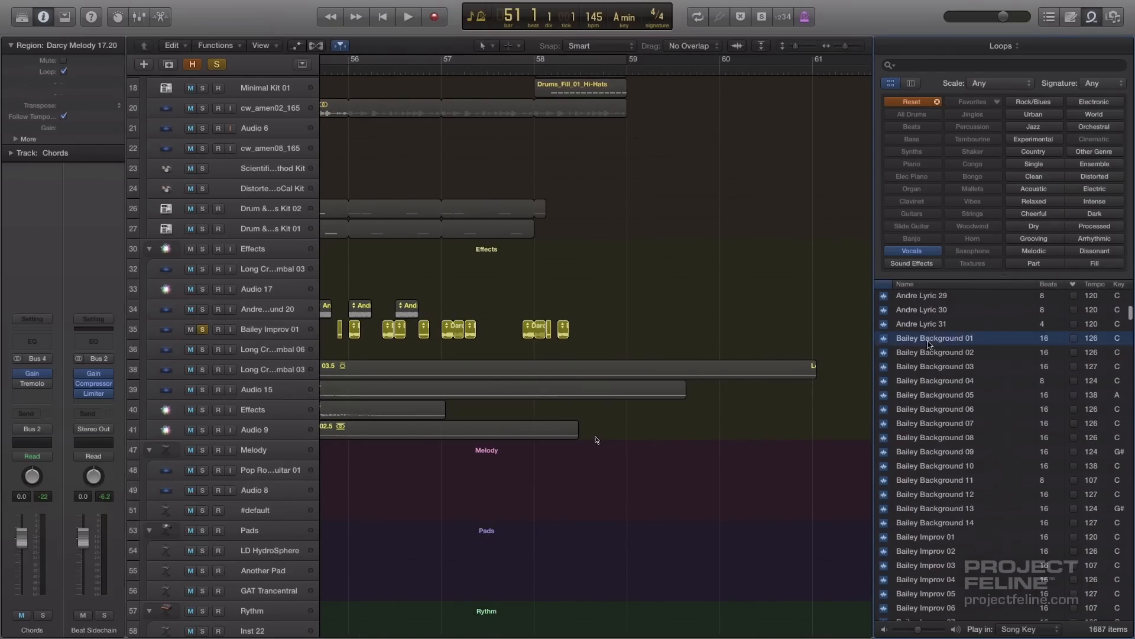
left_click(927, 400)
left_click(916, 540)
scroll(922, 503, "down", 5)
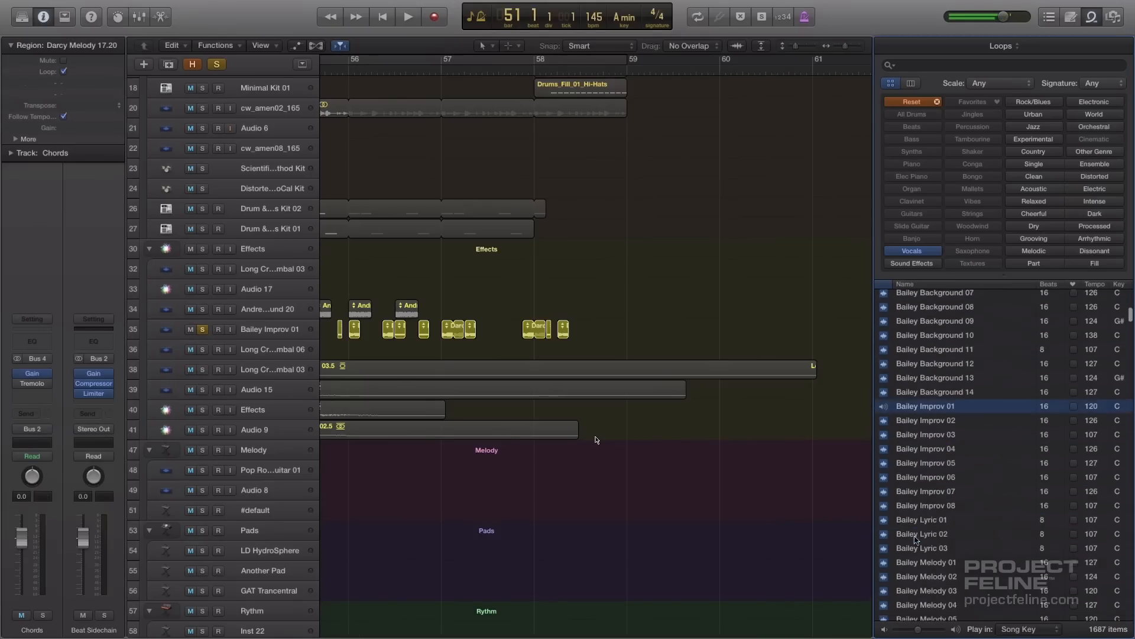
left_click(920, 450)
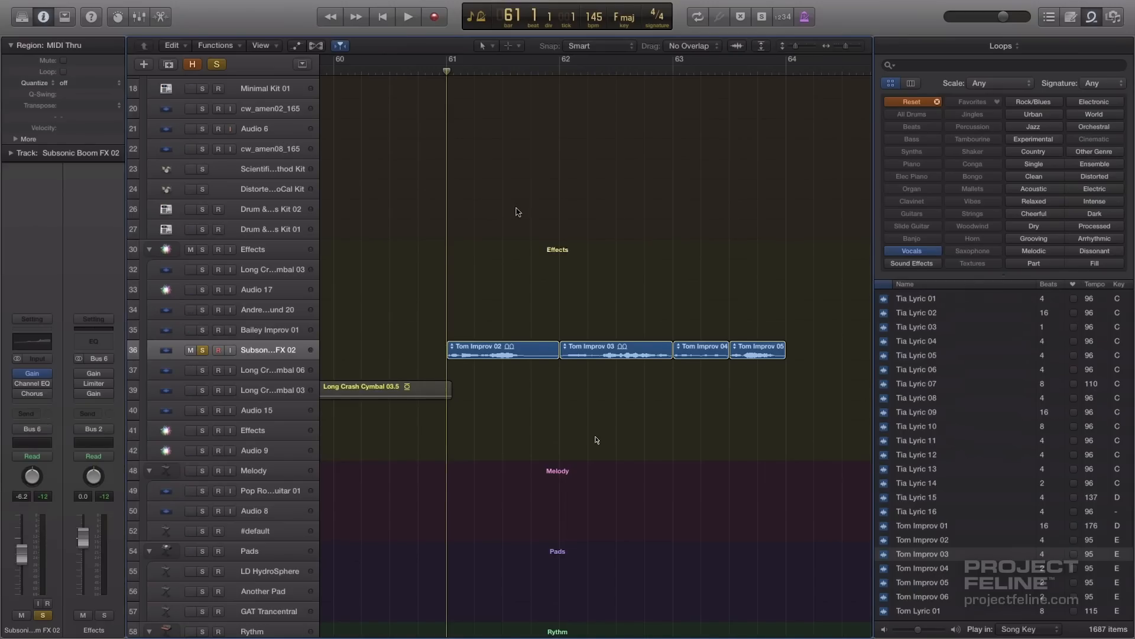
Play the soloed Tom Improv vocal regions from bar 61, and select and play the Darcy Melody 17.66 region at bar 60
key("space")
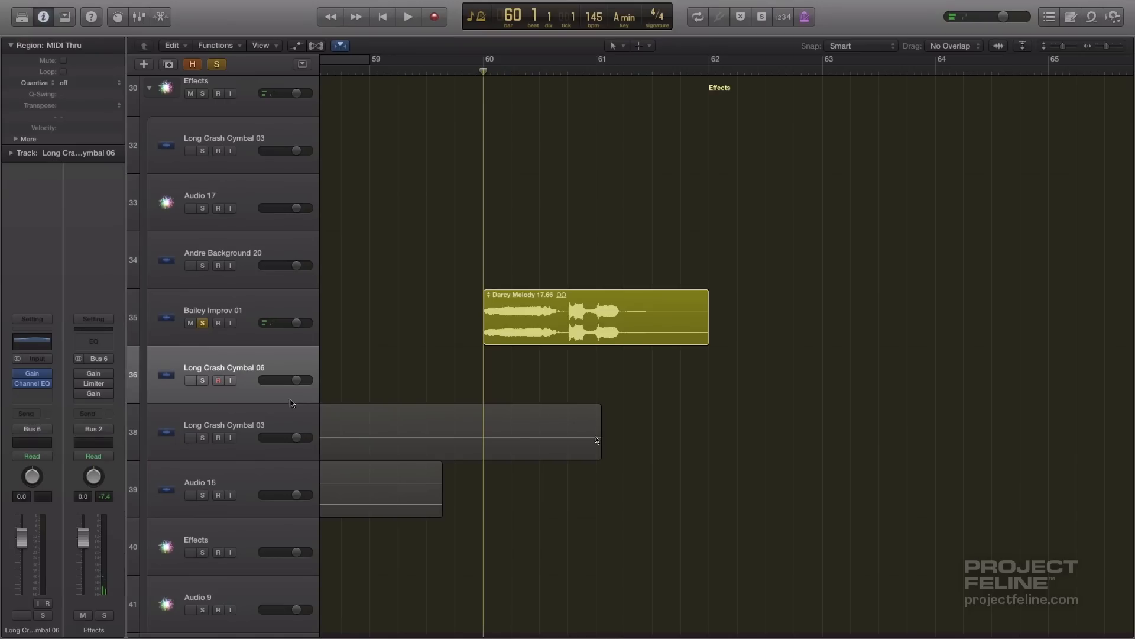
left_click(613, 331)
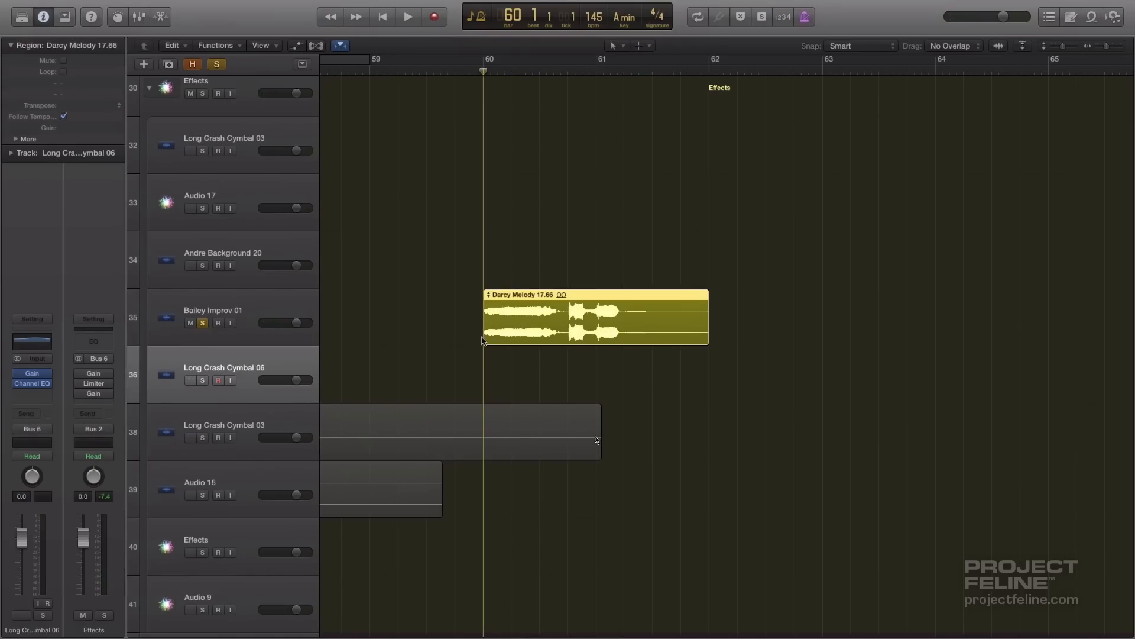
key("space")
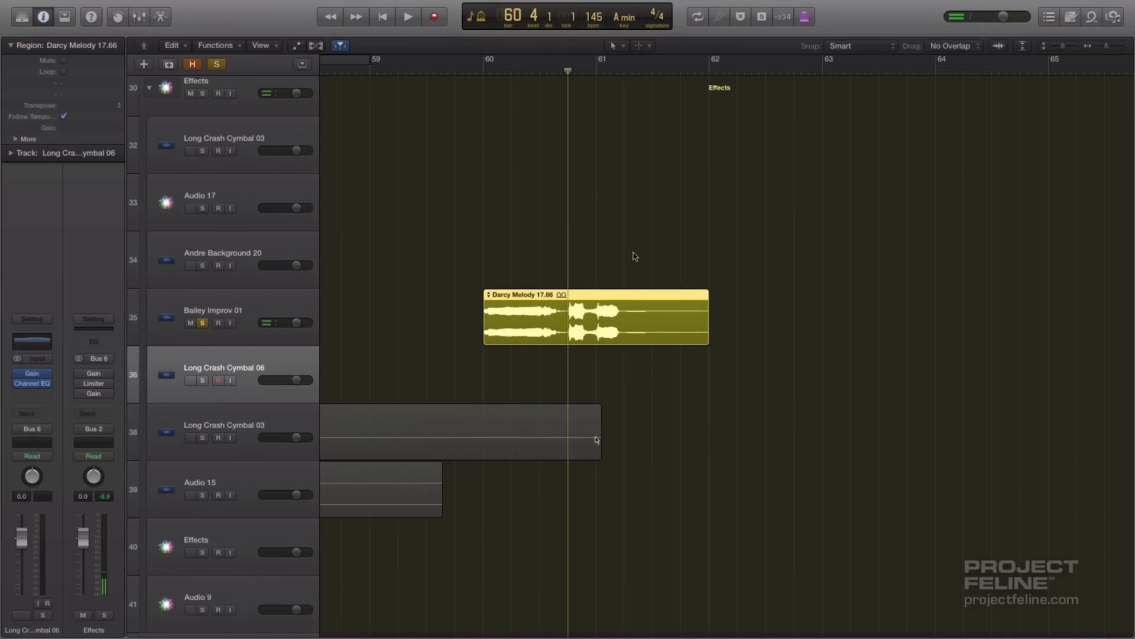
Play the chopped Darcy Melody regions on the soloed Bailey Improv 01 track from around bar 56, beat 3
key("super+Right")
key("super+Right")
scroll(661, 352, "left", 10)
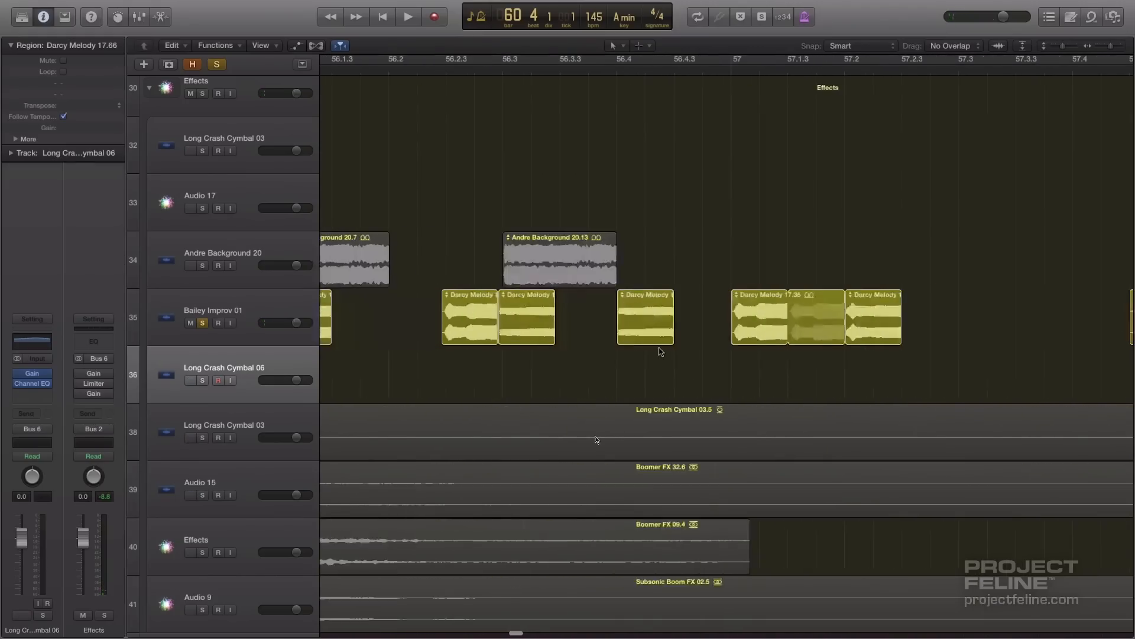
left_click(523, 73)
key("space")
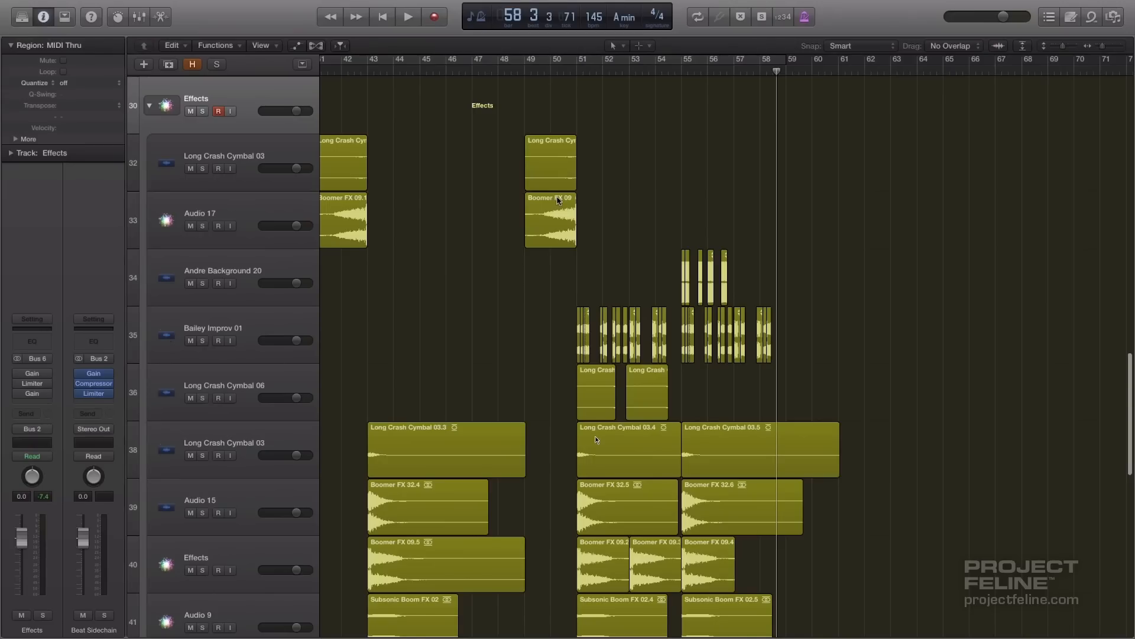
Play the passage from bar 51 with all tracks audible to hear the vocal chops in context
scroll(560, 198, "down", 2)
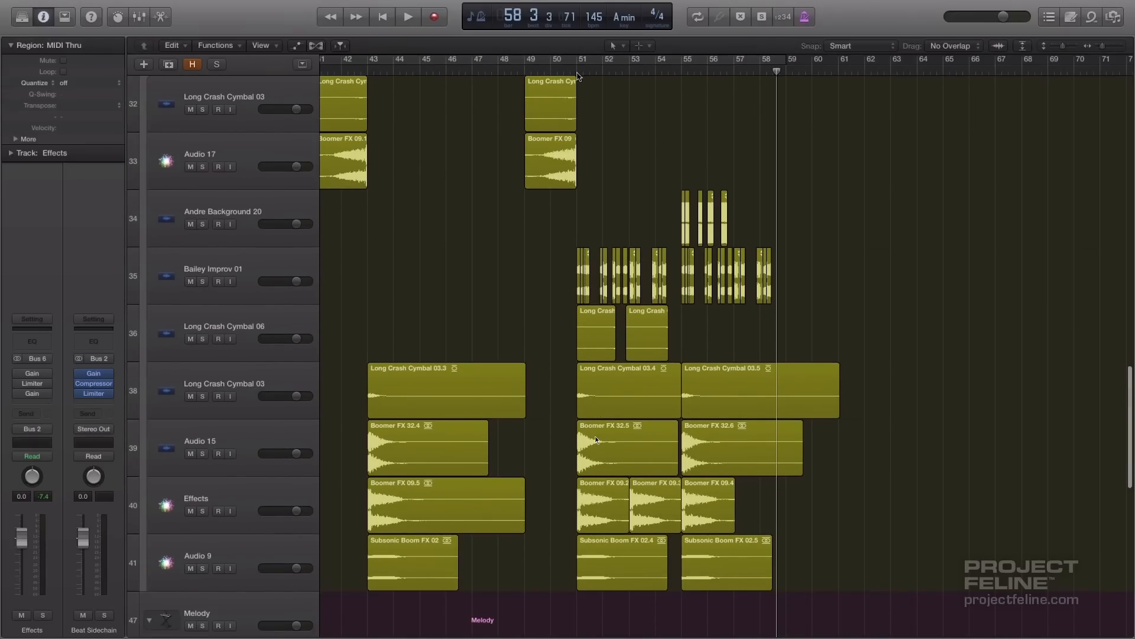
left_click(578, 74)
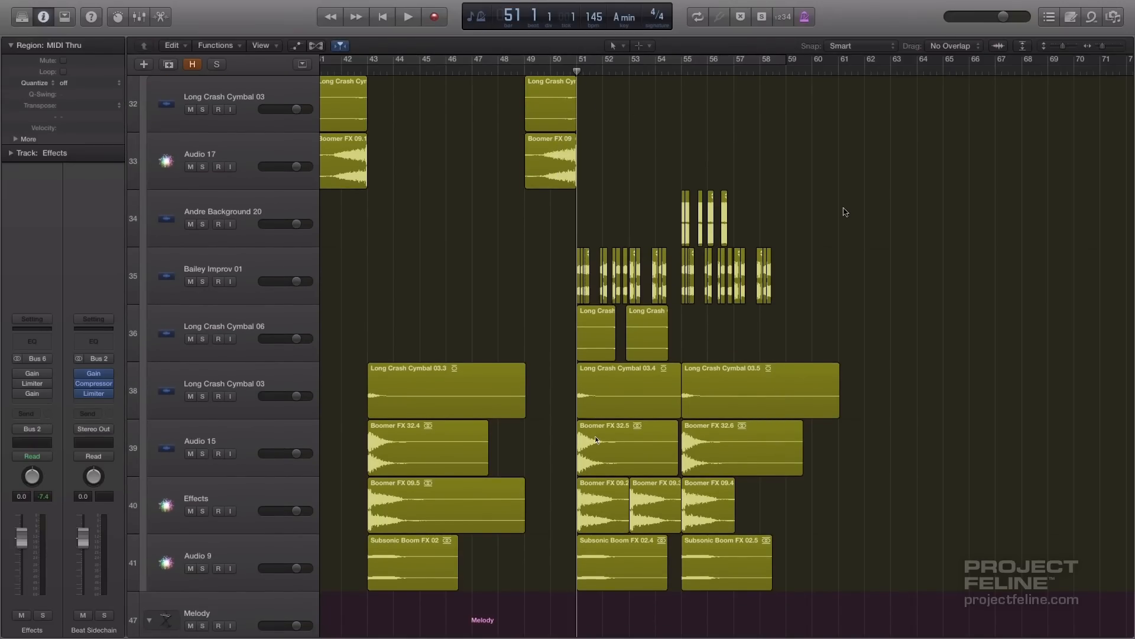
key("space")
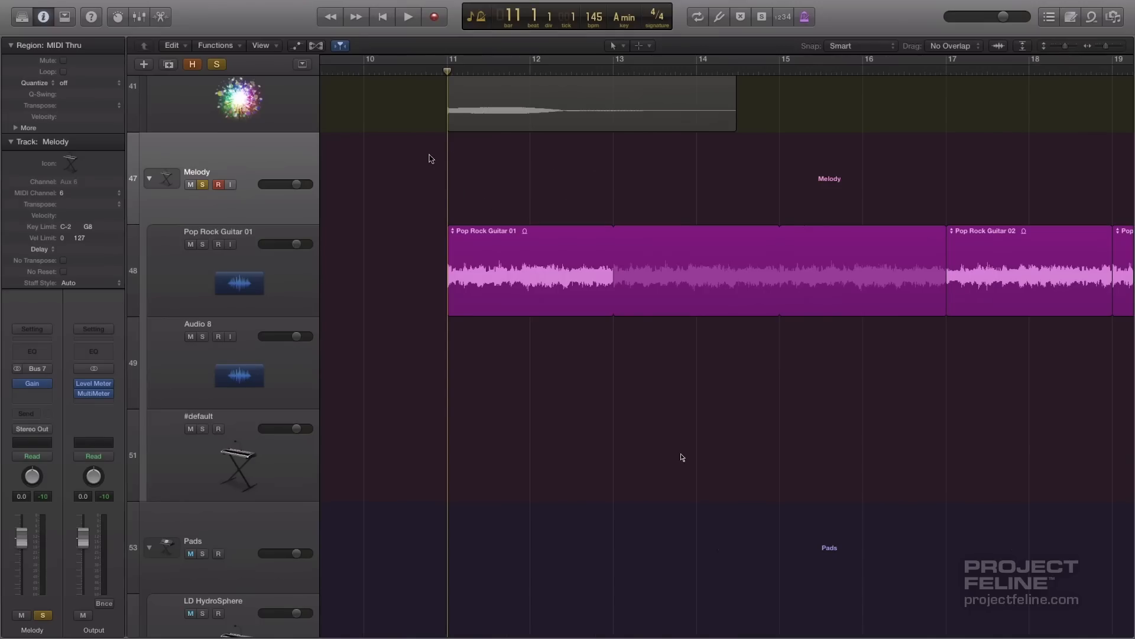
Examine the Pop Rock Guitar 01 region and play the soloed Melody stack from bar 11 into bar 18
scroll(682, 457, "up", 10)
scroll(682, 457, "down", 8)
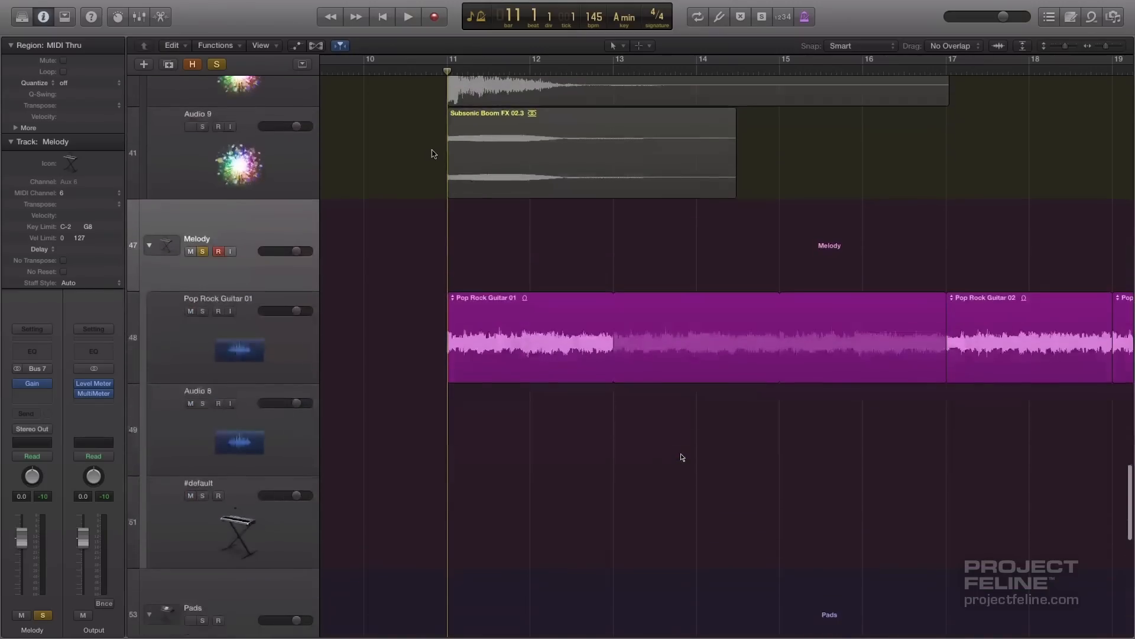
scroll(556, 257, "right", 5)
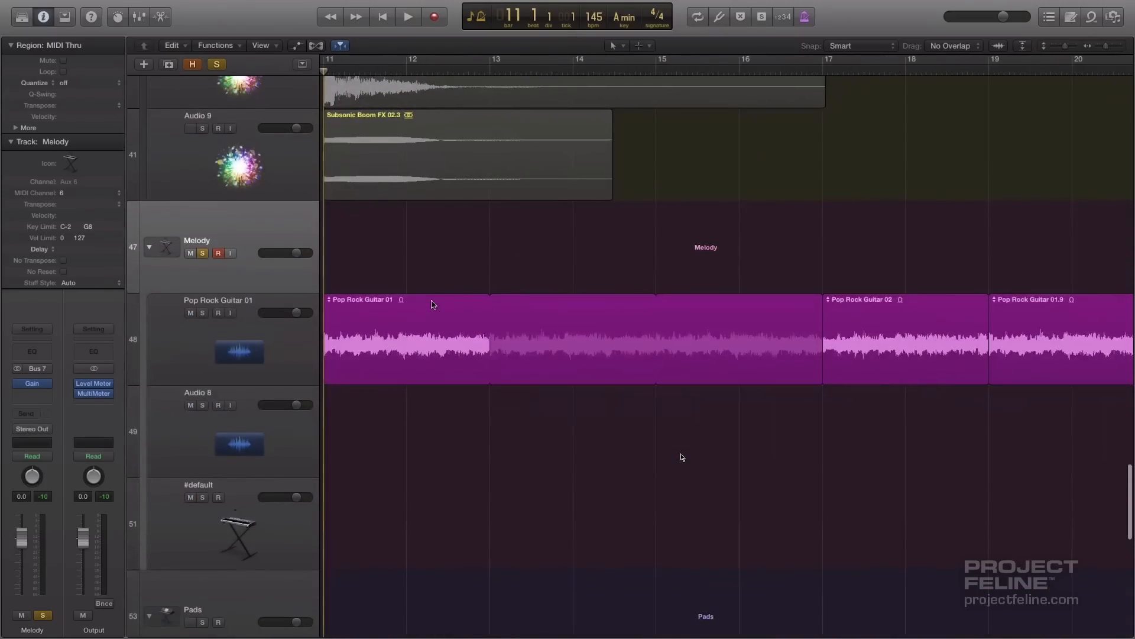
scroll(431, 304, "left", 5)
scroll(647, 450, "down", 3)
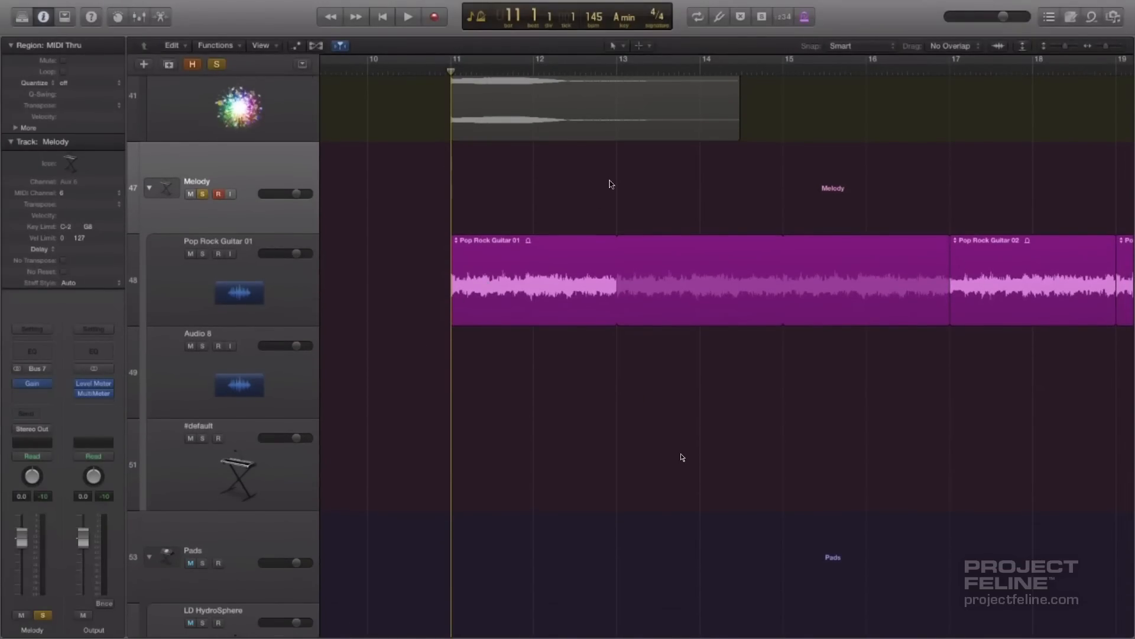
left_click(505, 290)
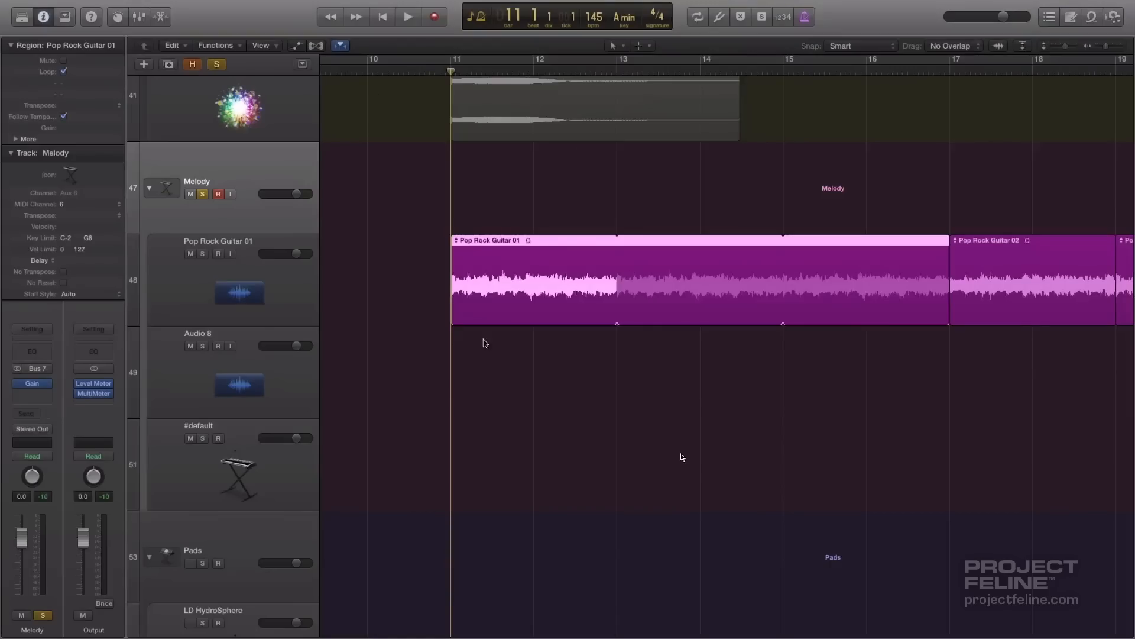
left_click(580, 336)
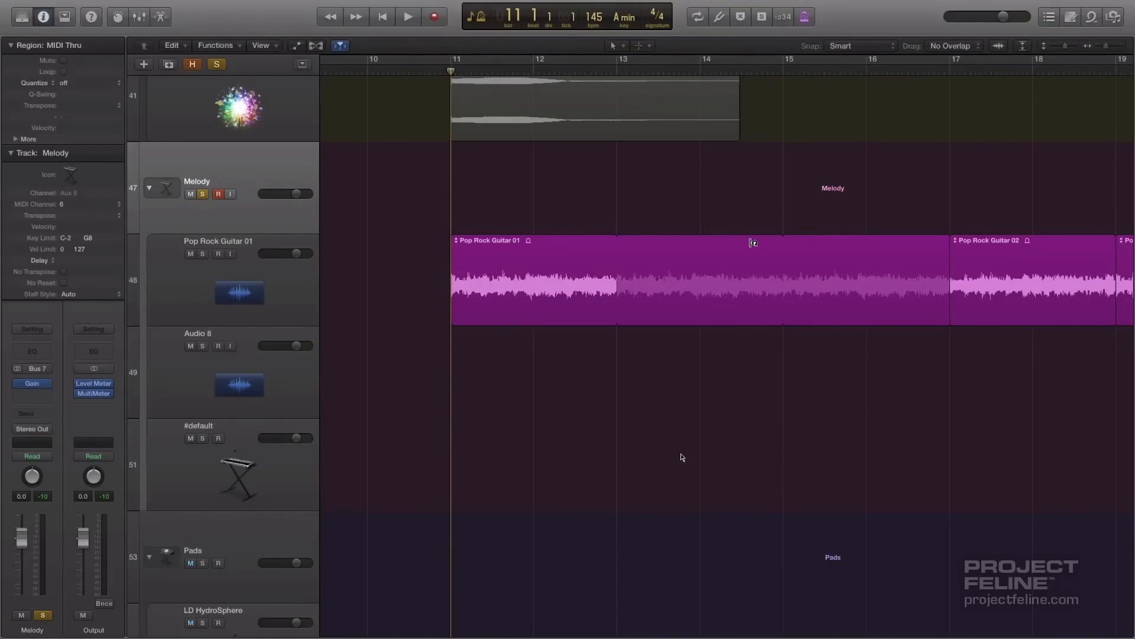
key("space")
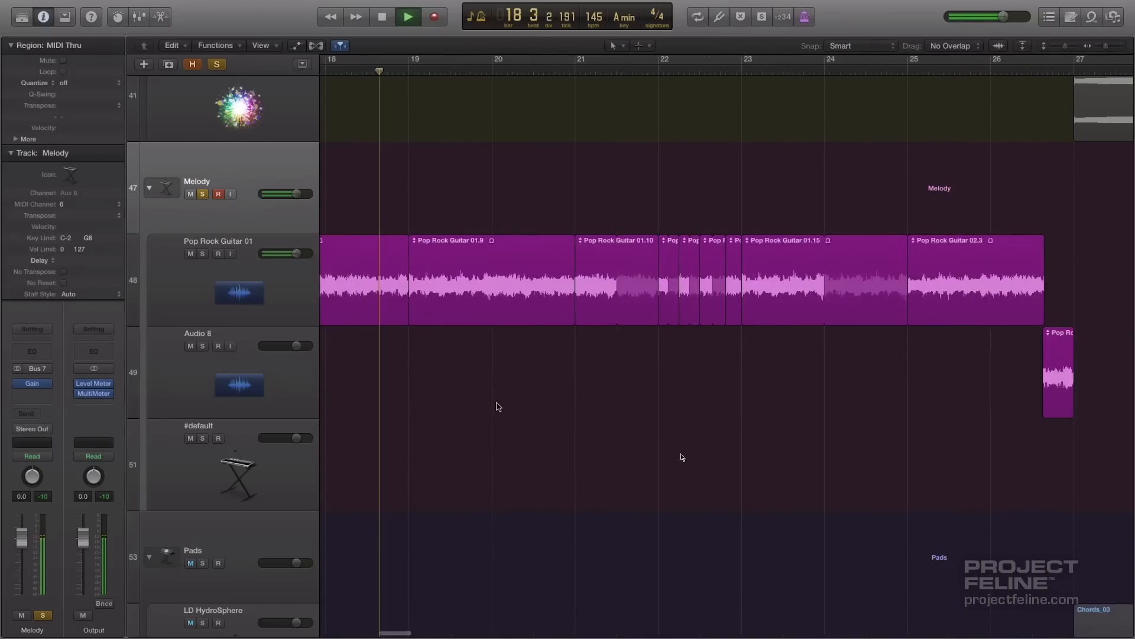
key("space")
Inspect the Pop Rock Guitar 02 region at bar 17, and play the chopped guitar regions from bar 21 into bar 27
scroll(499, 407, "left", 5)
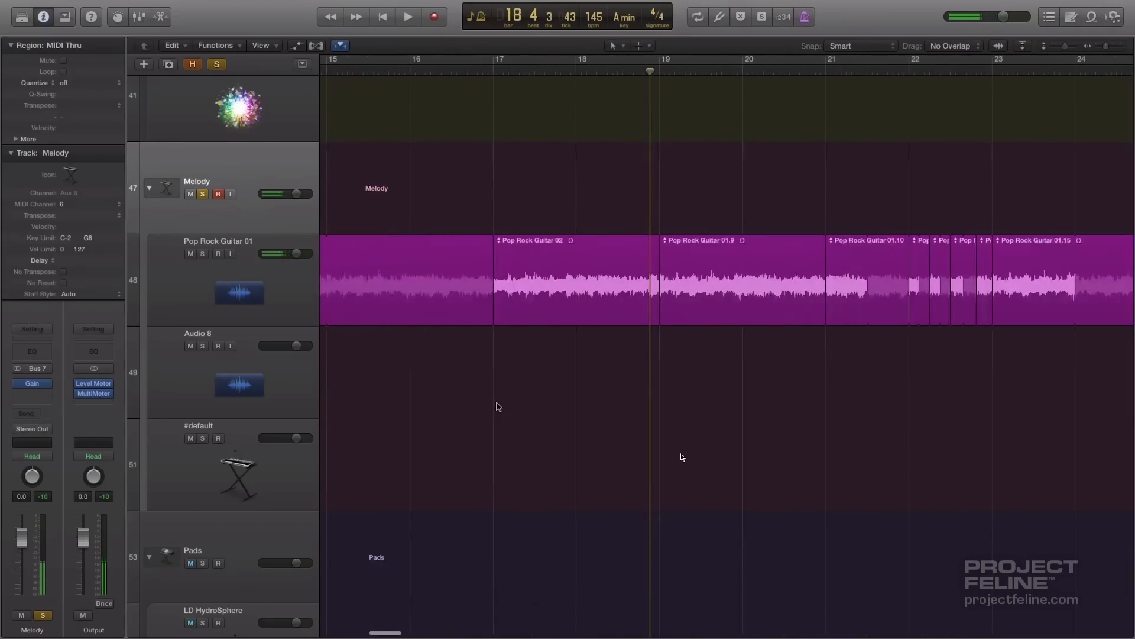
left_click(550, 304)
scroll(738, 335, "right", 5)
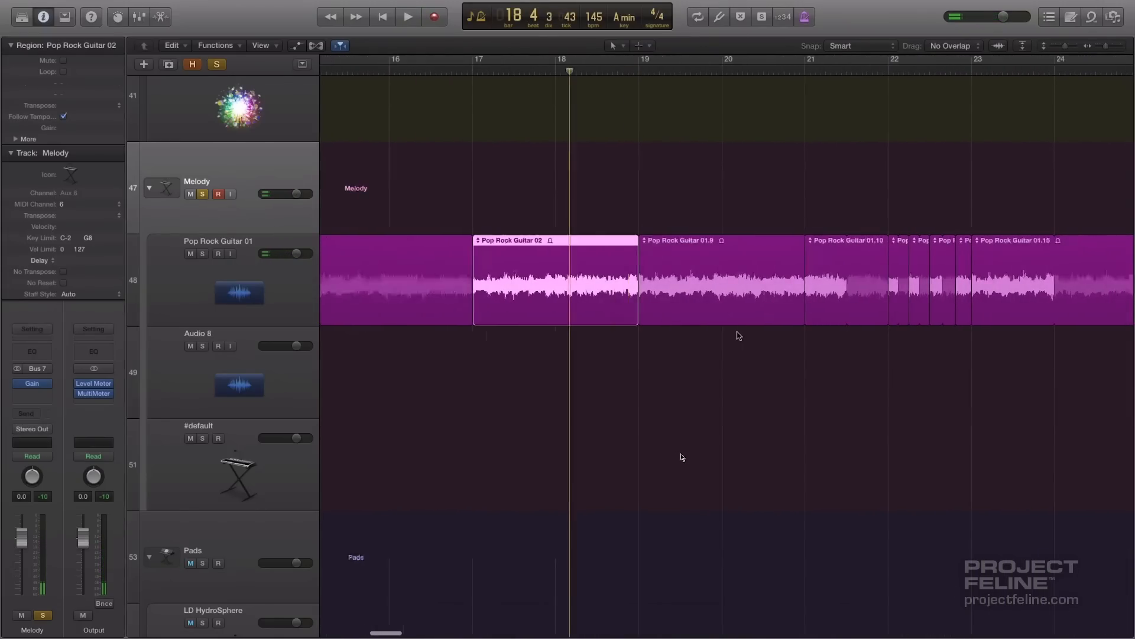
left_click(530, 384)
left_click(580, 76)
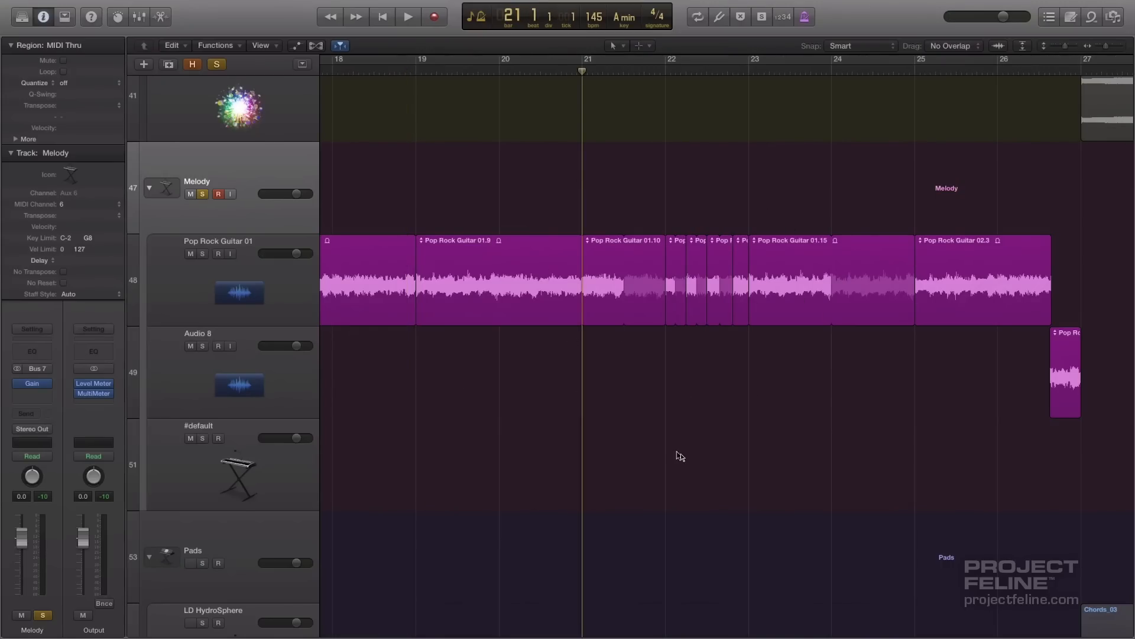
key("space")
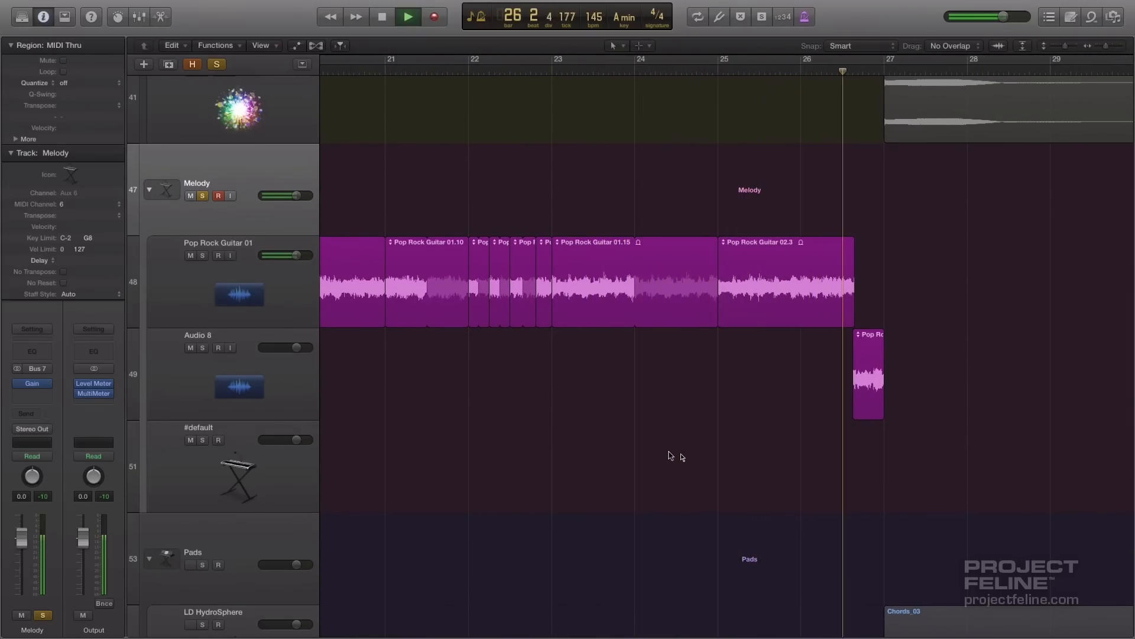
key("space")
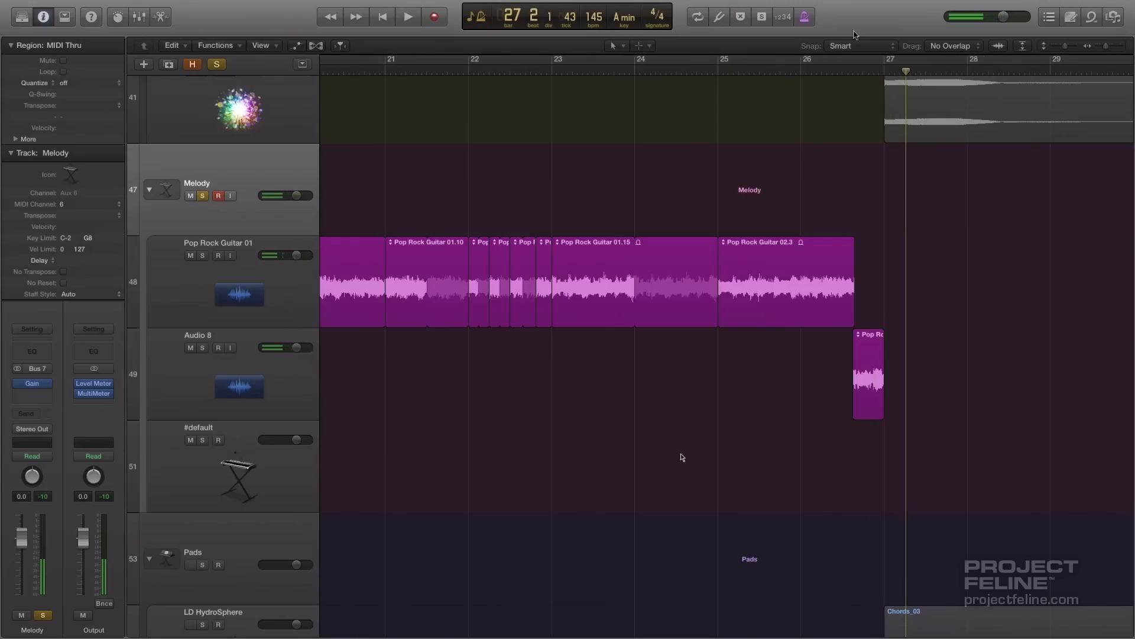
Select the Audio 8 track, open its Tremolo effect, and play its short guitar region from bar 26, beat 3
left_click(849, 73)
scroll(982, 268, "right", 5)
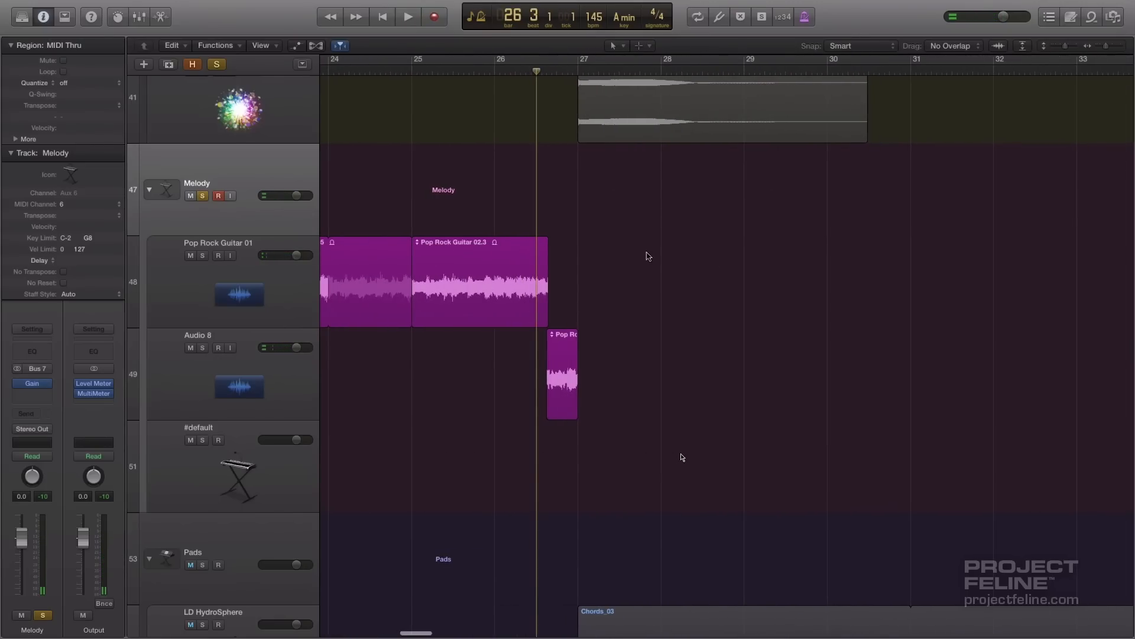
scroll(587, 332, "left", 2)
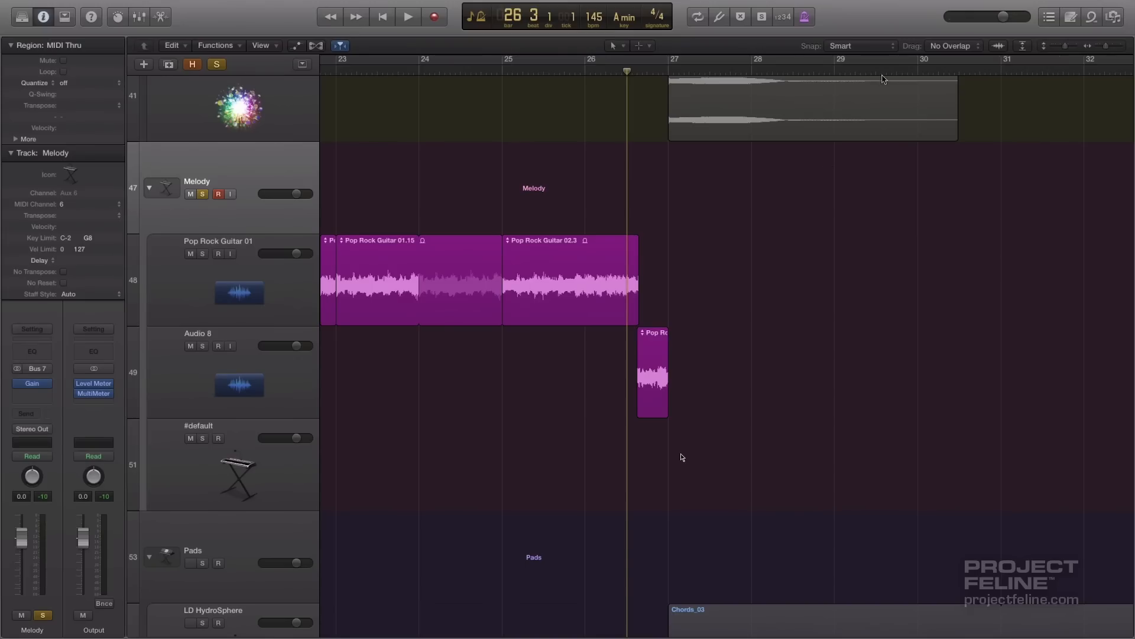
left_click(291, 386)
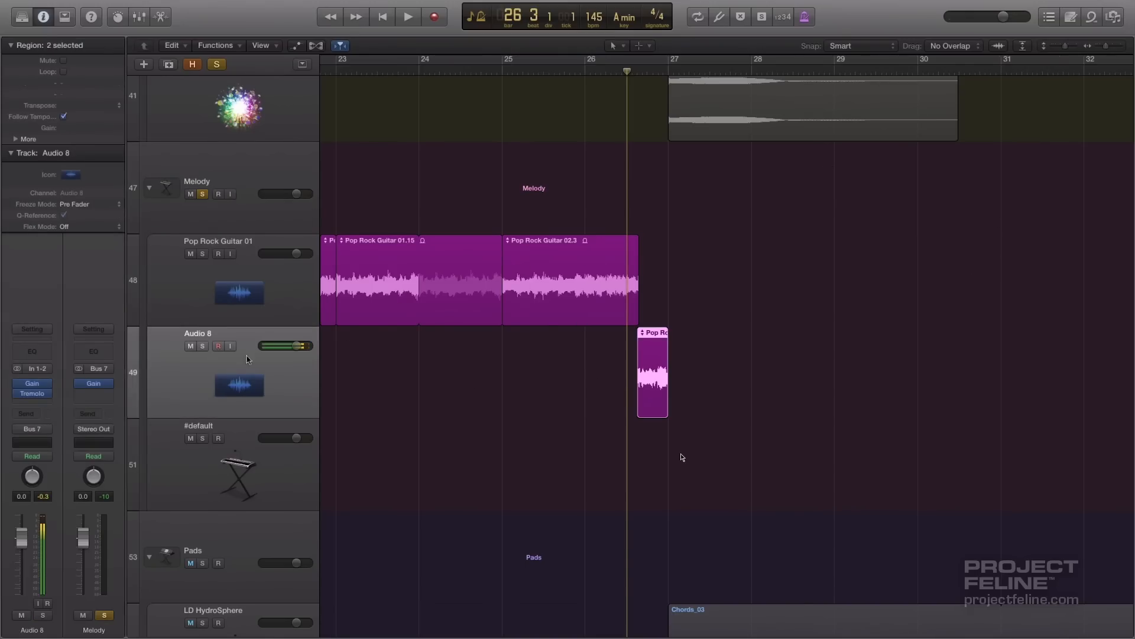
left_click(34, 397)
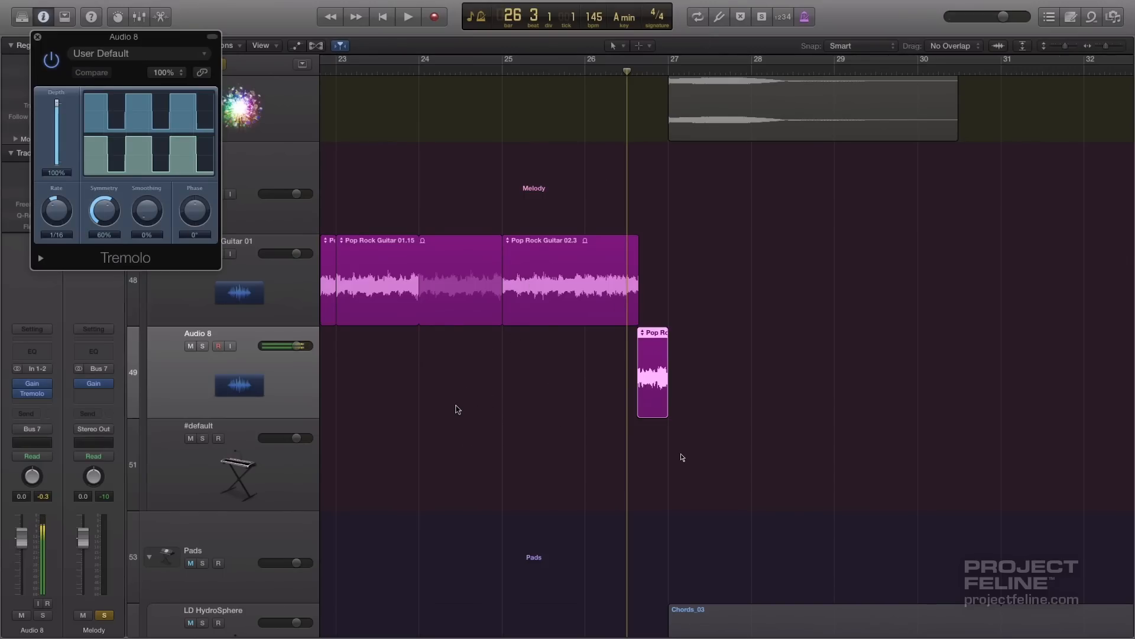
key("space")
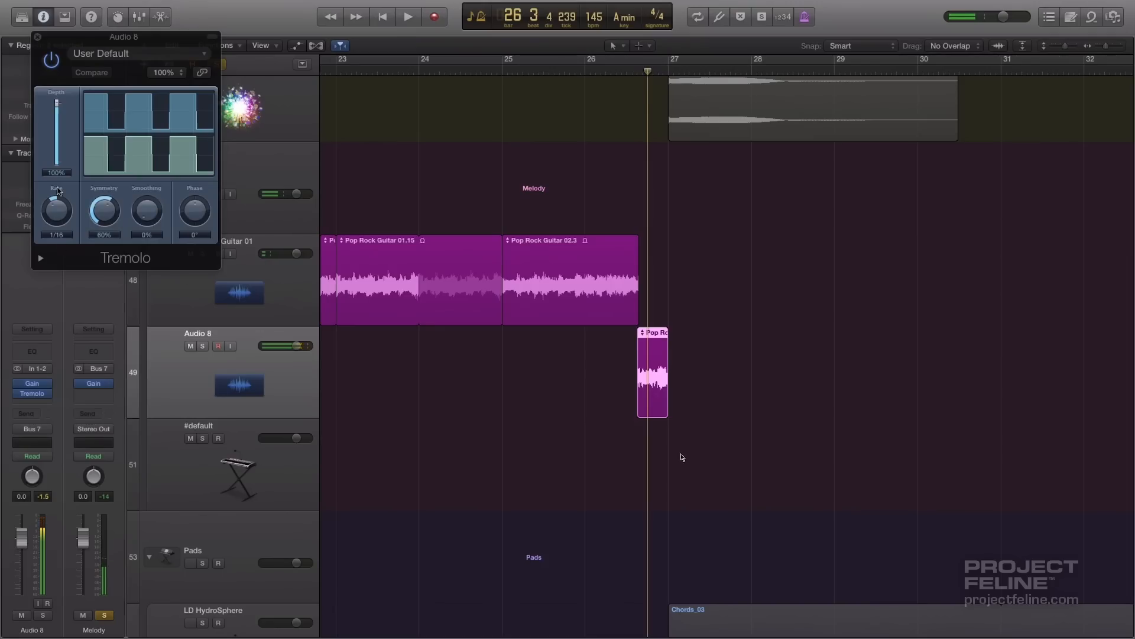
Raise the Smoothing of Audio 8's Tremolo to 100% and replay the guitar region from bar 26, beat 3
left_click_drag(147, 210, 152, 161)
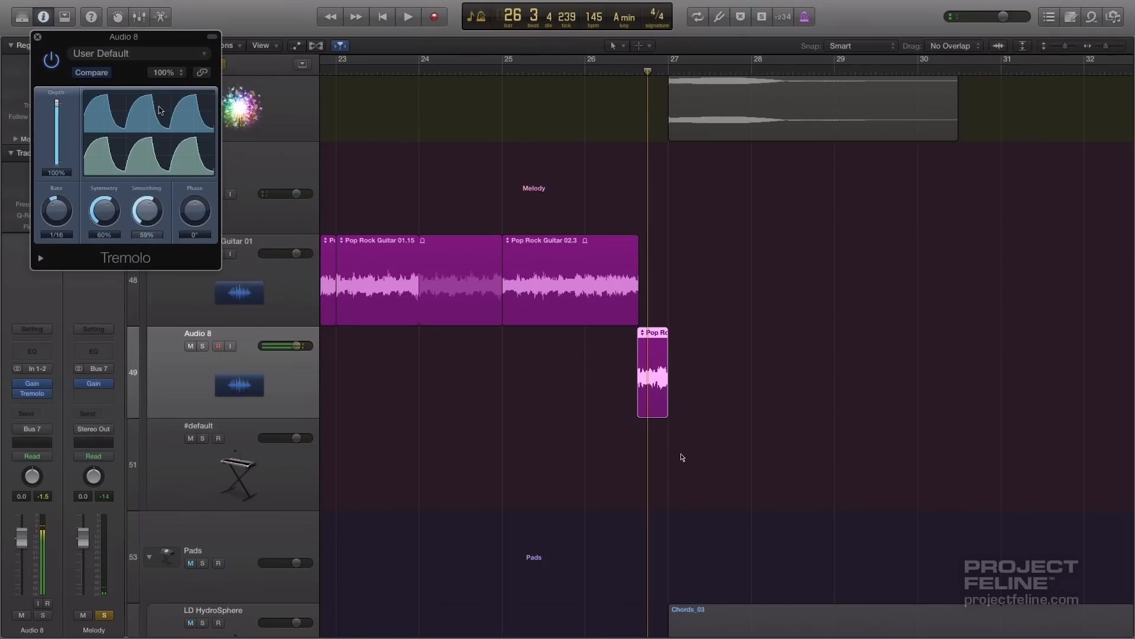
left_click_drag(159, 110, 163, 102)
left_click_drag(149, 207, 163, 115)
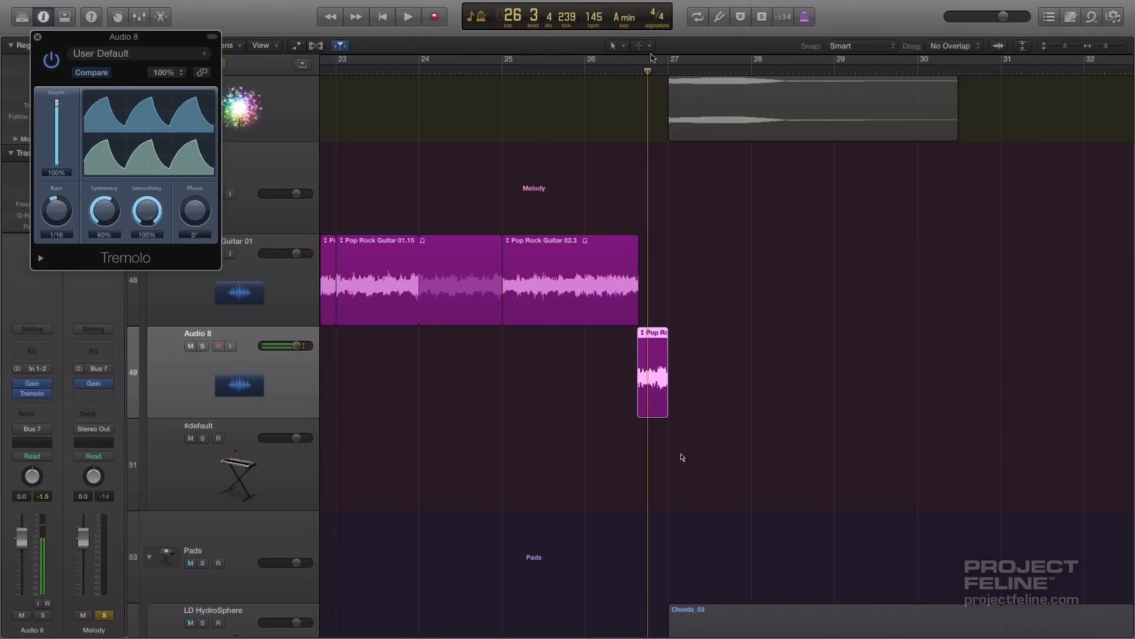
left_click(634, 76)
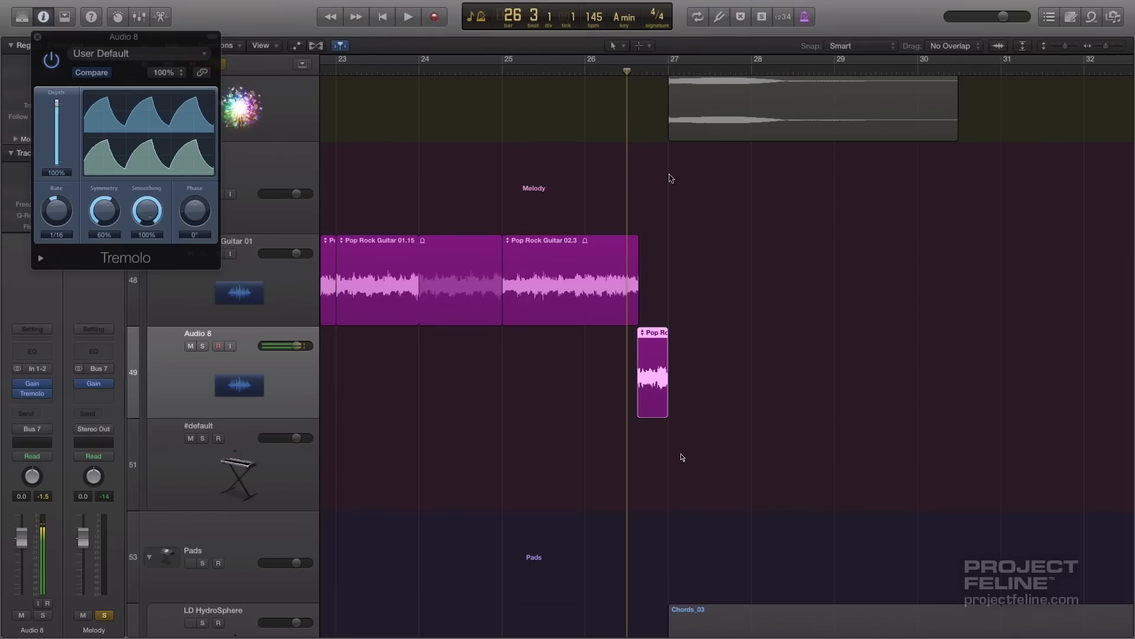
key("space")
key("space")
Lower the Smoothing of Audio 8's Tremolo to 0% and replay its short guitar region near the end of bar 26
left_click_drag(145, 211, 118, 362)
left_click(642, 76)
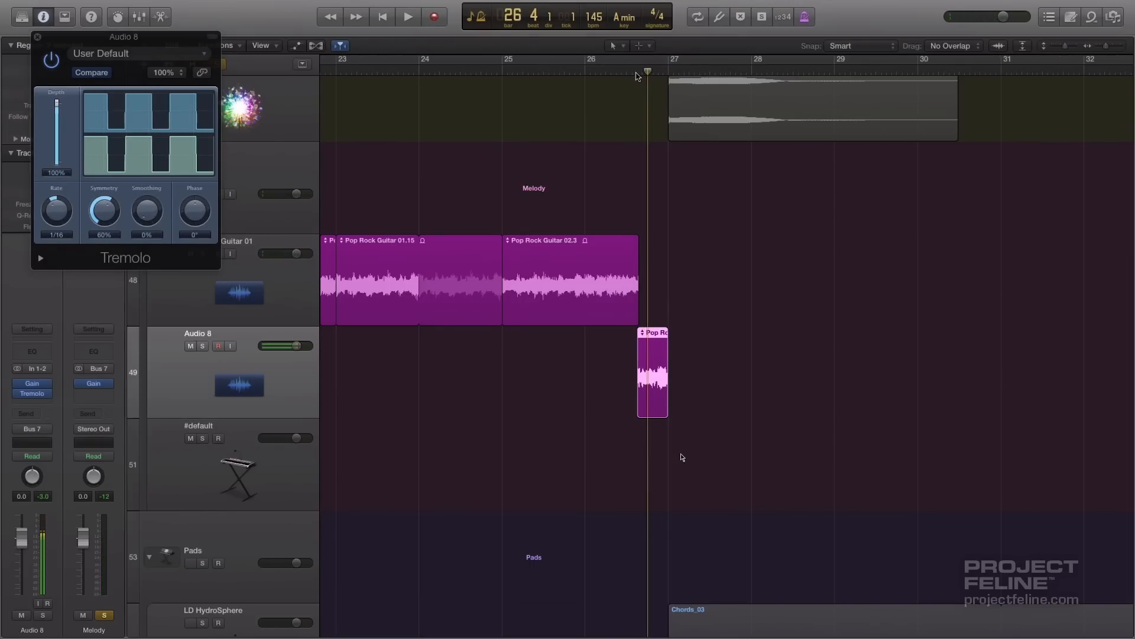
left_click(637, 75)
key("space")
key("space")
Unsolo the Melody stack and play the full arrangement from bar 23 into bar 27
scroll(452, 307, "left", 5)
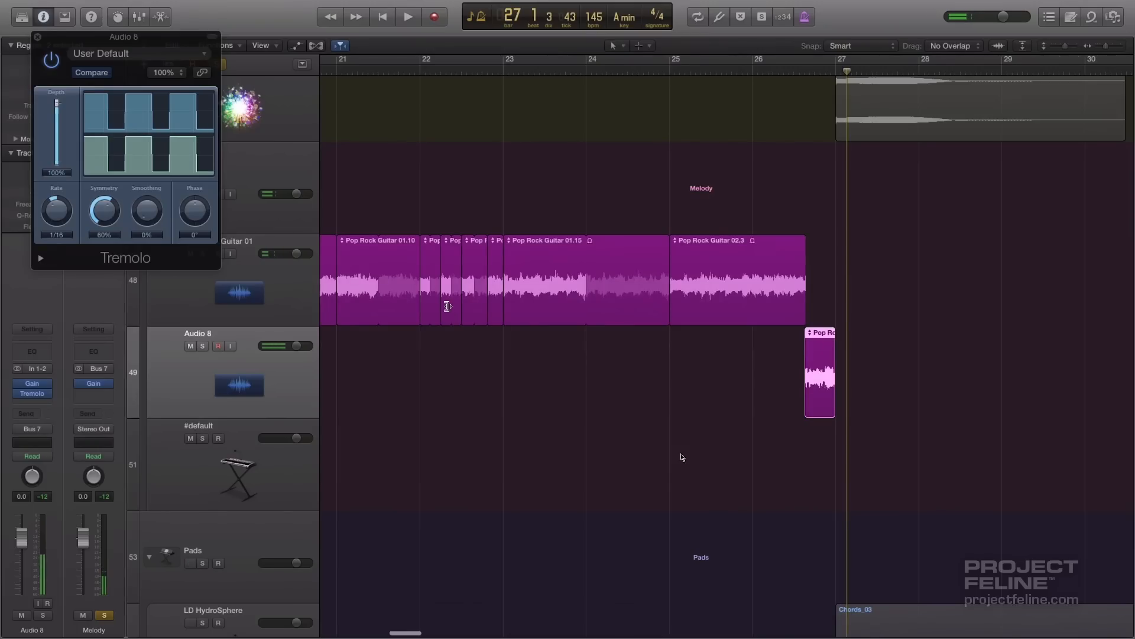
key("super+Left")
key("super+Left")
key("super+Left")
scroll(682, 457, "left", 5)
scroll(682, 457, "up", 5)
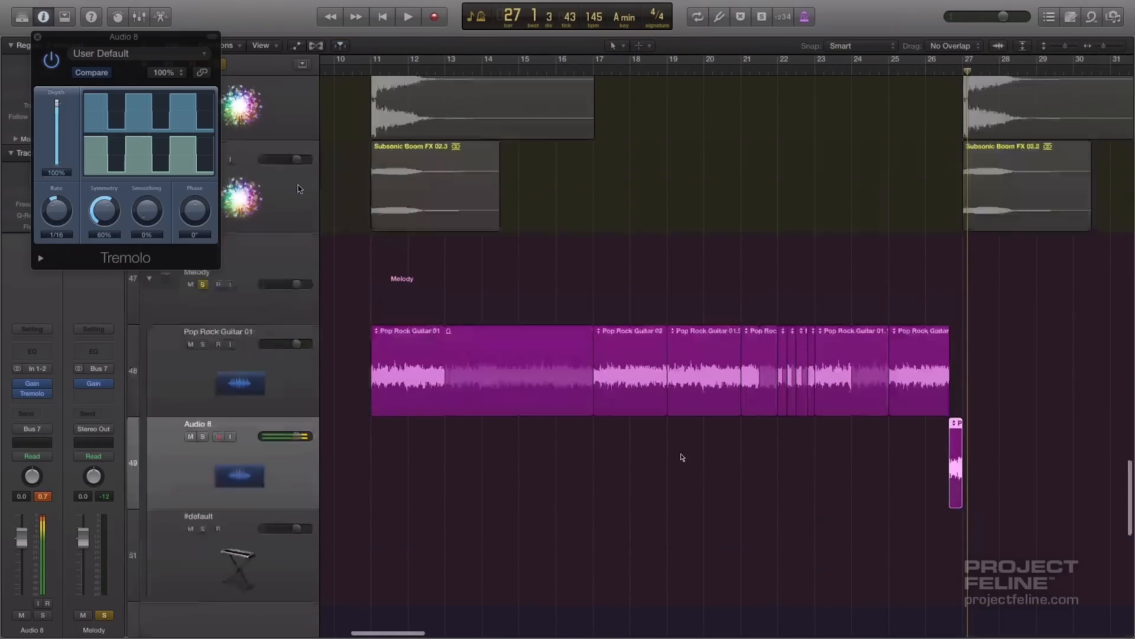
left_click(225, 67)
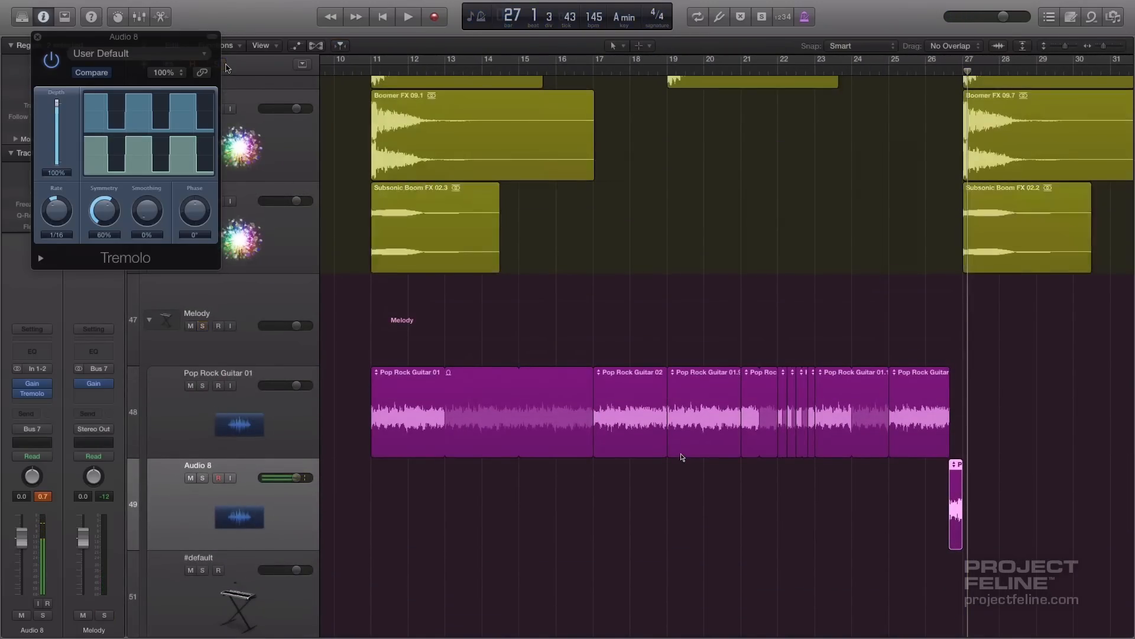
left_click(811, 71)
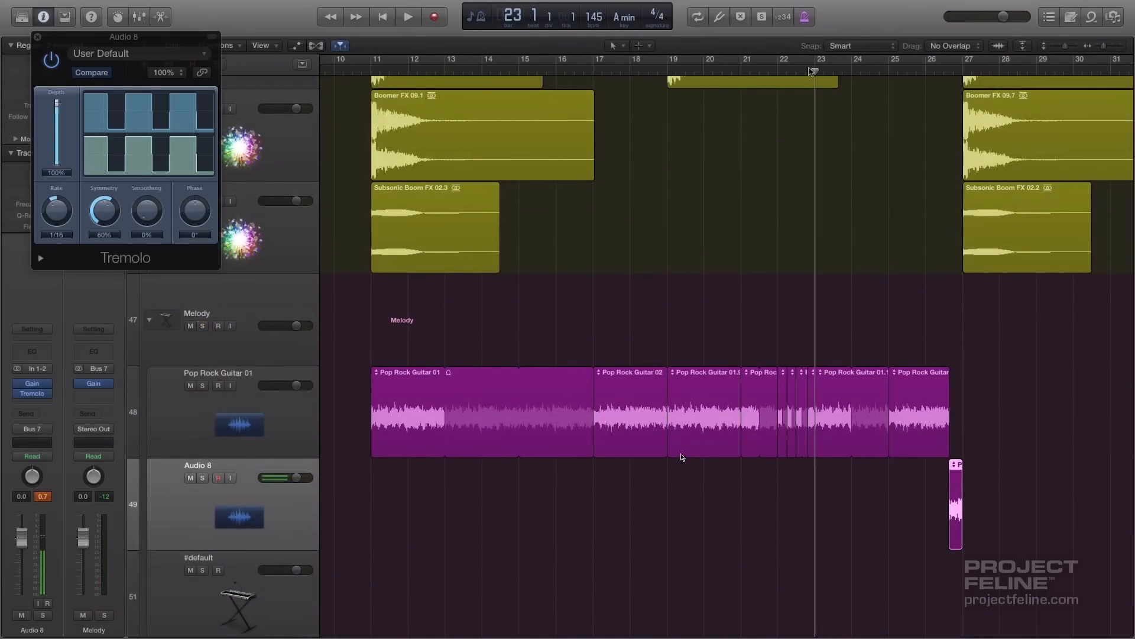
key("space")
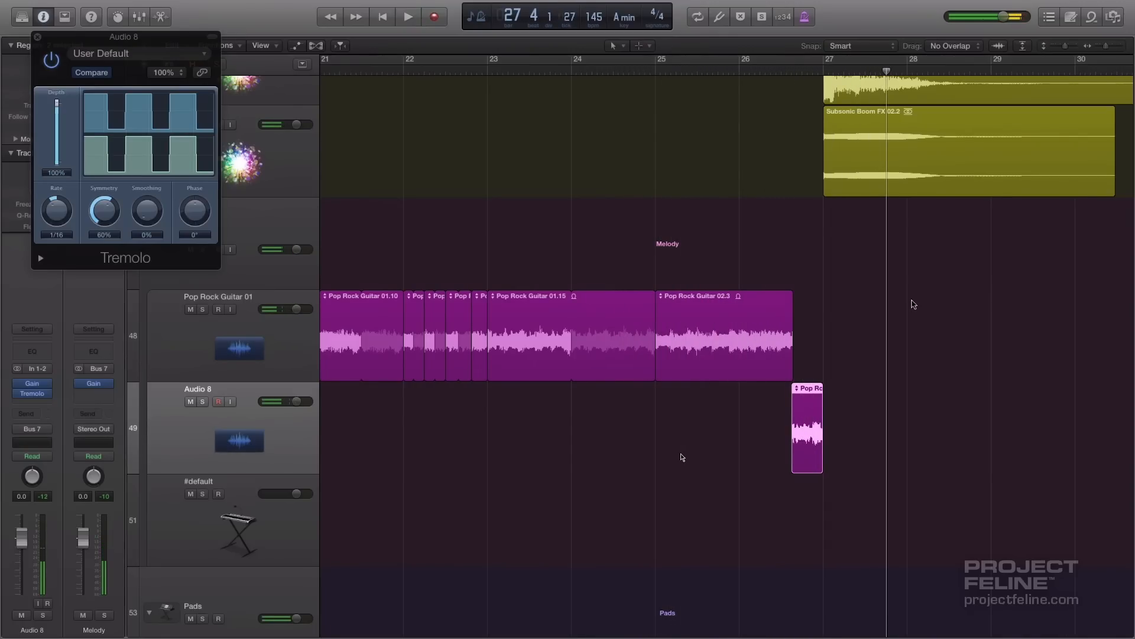
key("space")
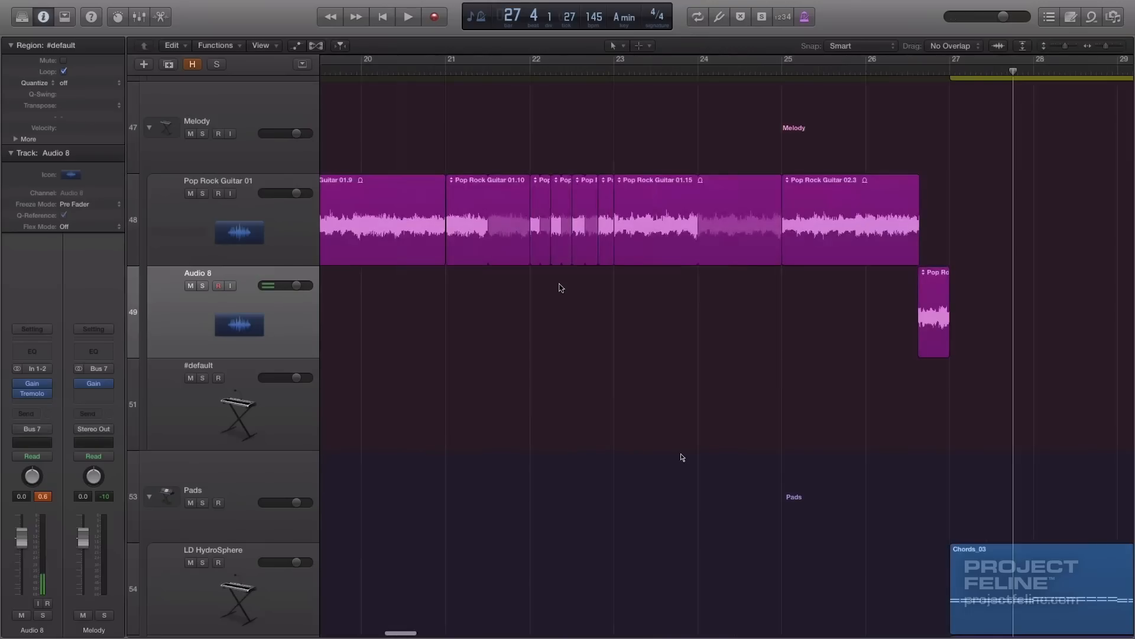
Select the #default keyboard region at bar 35, solo the Melody stack, and play from there with the #default track selected
scroll(560, 288, "right", 10)
scroll(561, 288, "right", 3)
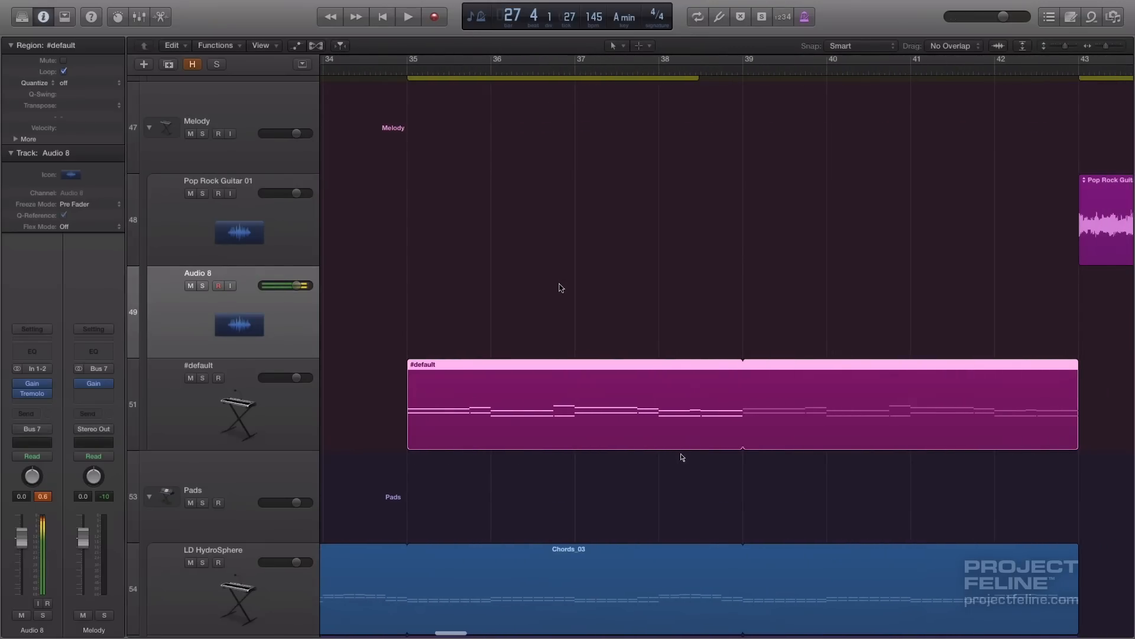
left_click(559, 291)
left_click(443, 426)
left_click(406, 69)
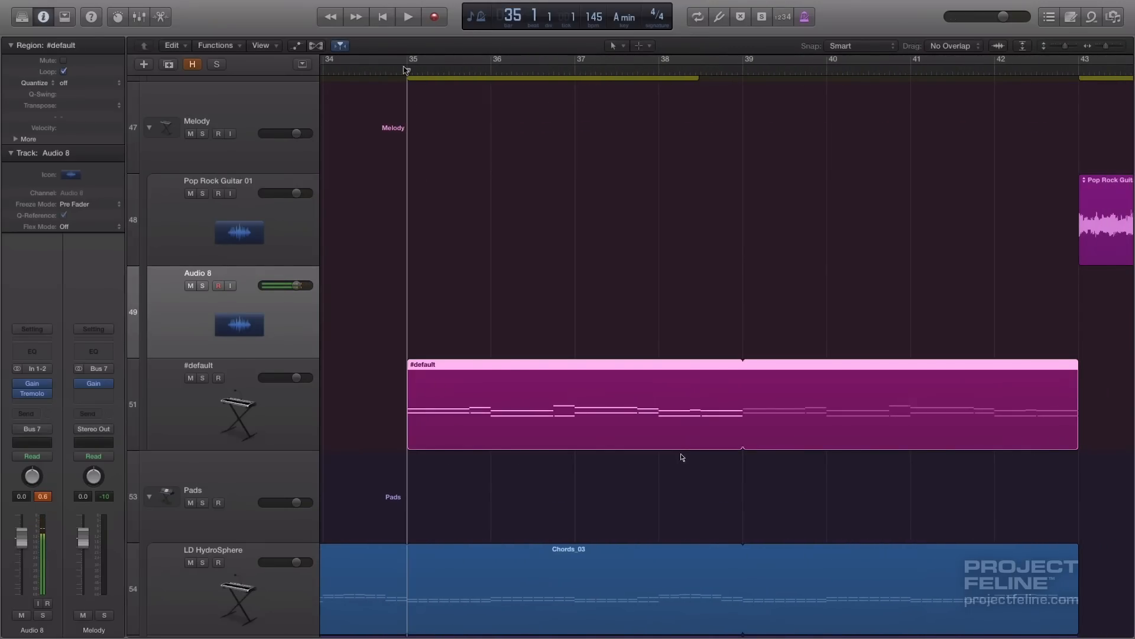
left_click(203, 134)
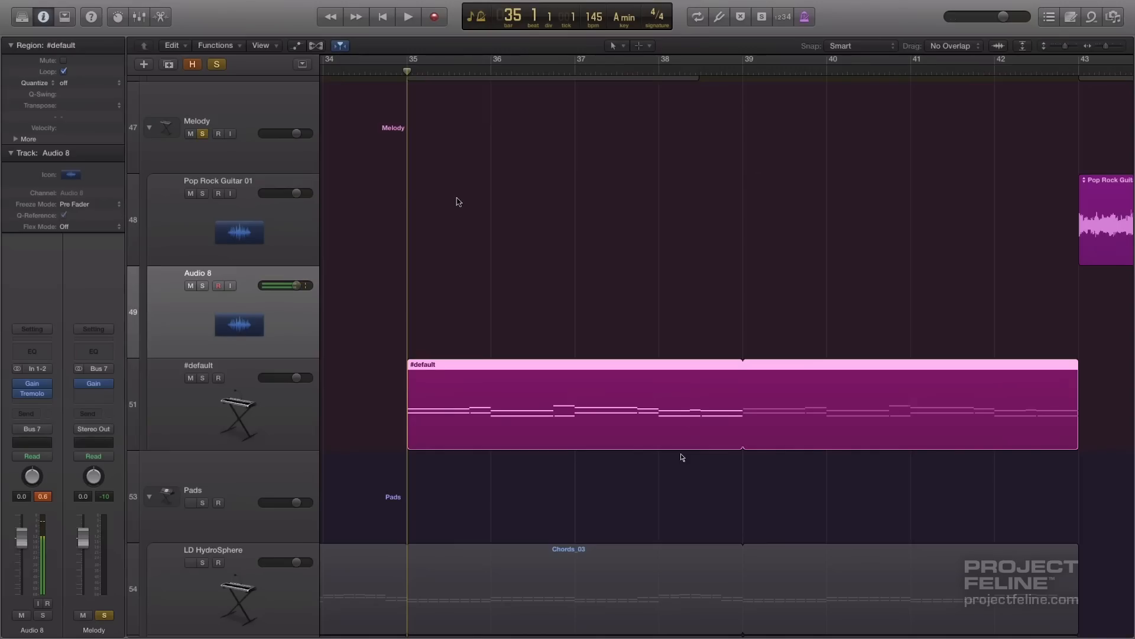
key("space")
left_click(290, 417)
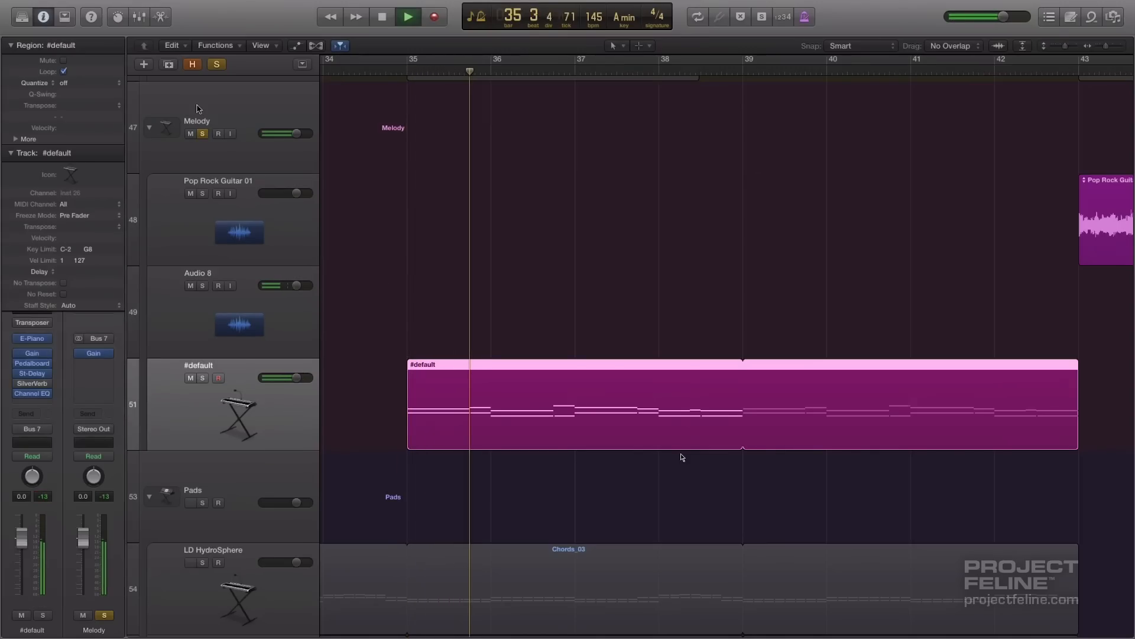
Open the #default region in the Piano Roll, stop playback near bar 39, and examine its notes across bars 35 to 39
left_click(161, 16)
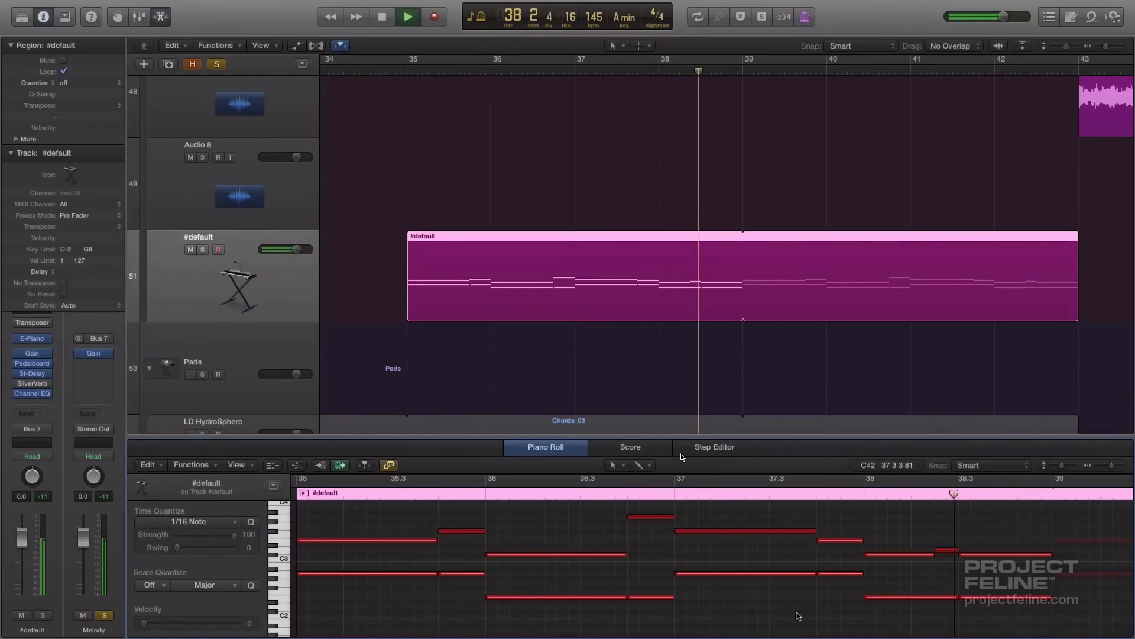
key("space")
scroll(523, 574, "left", 2)
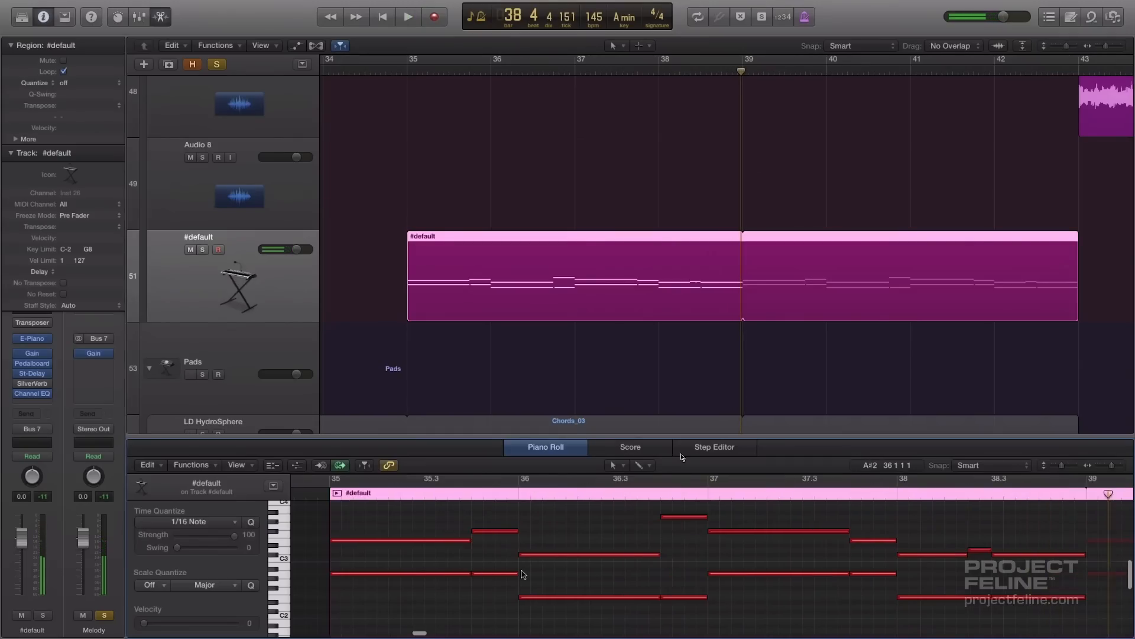
scroll(524, 575, "left", 3)
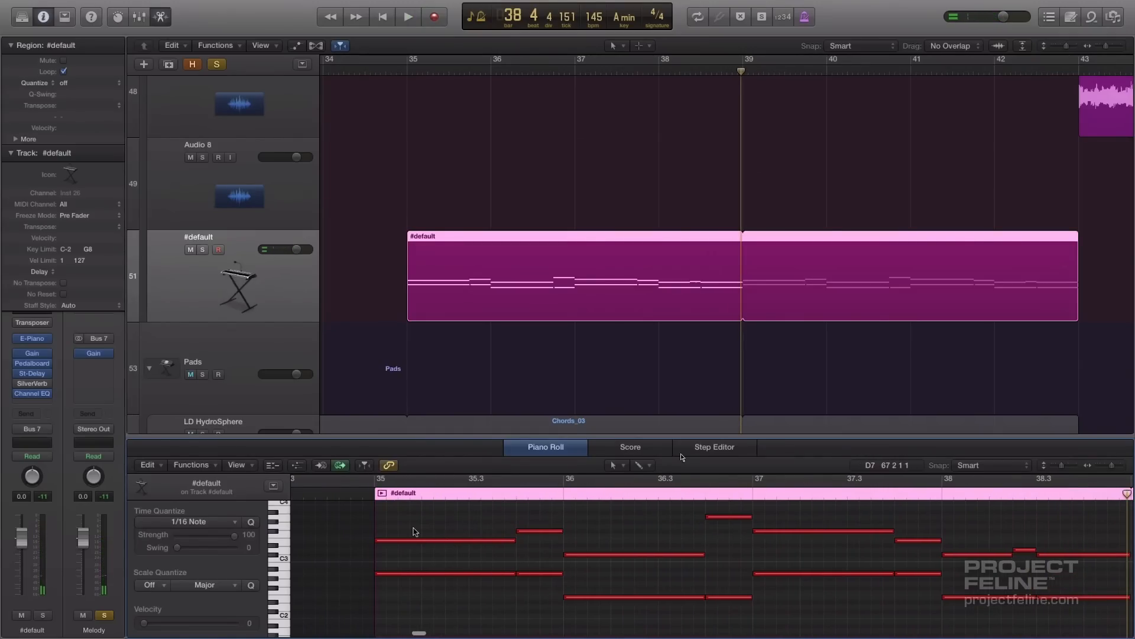
left_click(416, 539)
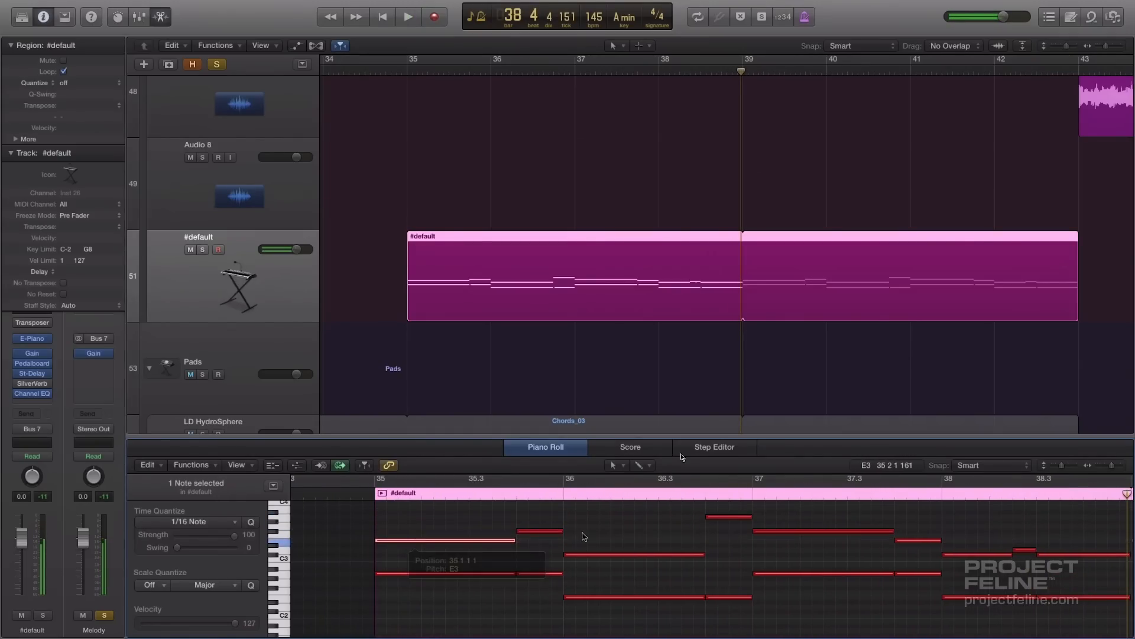
left_click(654, 536)
scroll(654, 536, "up", 1)
key("super+Left")
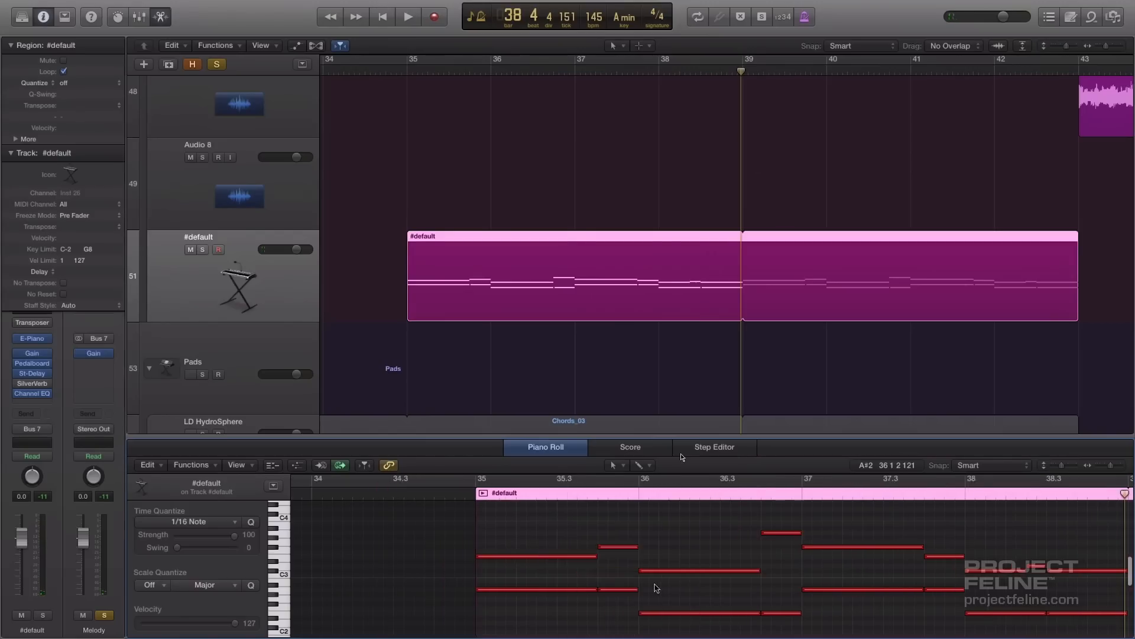
key("super+Left")
key("super+Left")
key("super+Left")
left_click(726, 492)
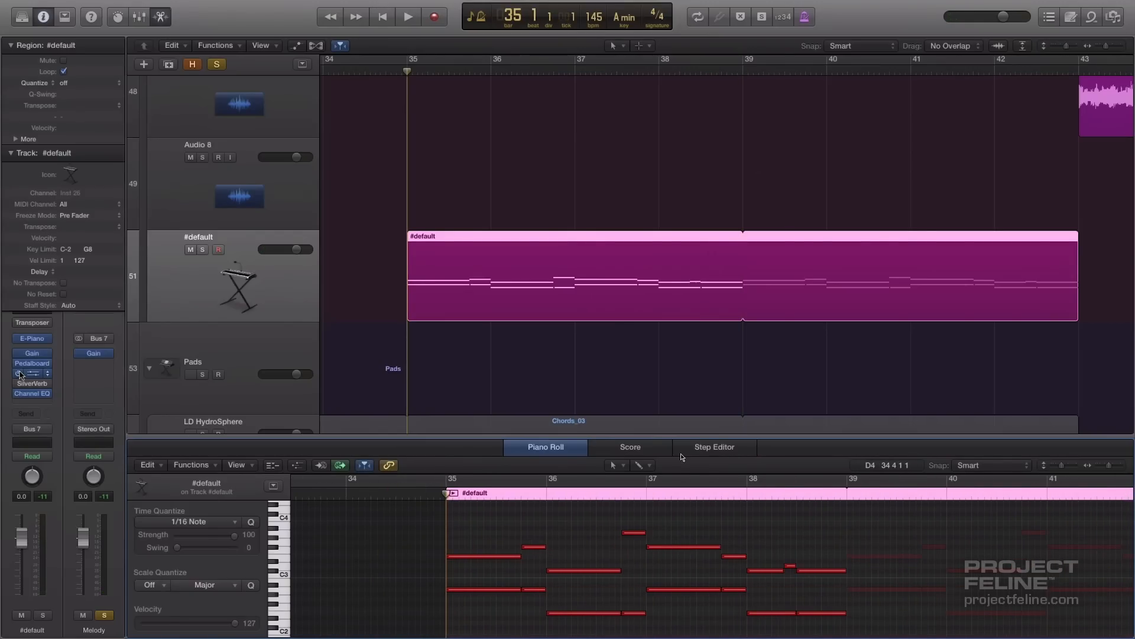
Bypass the Pedalboard, Stereo Delay and SilverVerb on the #default track and play its region from bar 35 into bar 38
left_click_drag(19, 374, 20, 363)
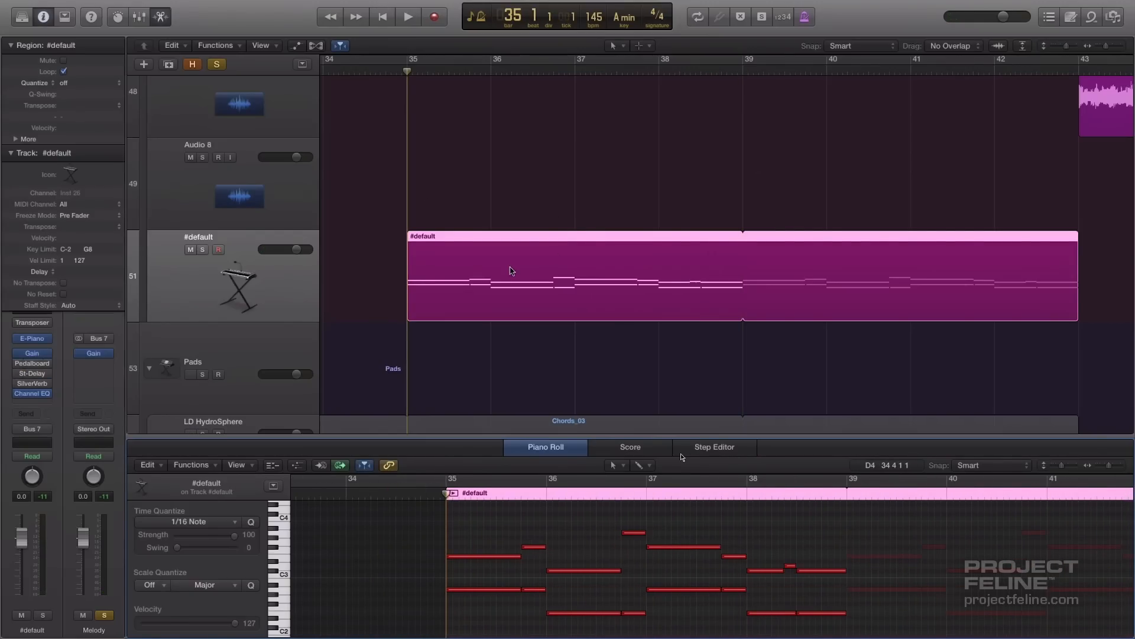
key("space")
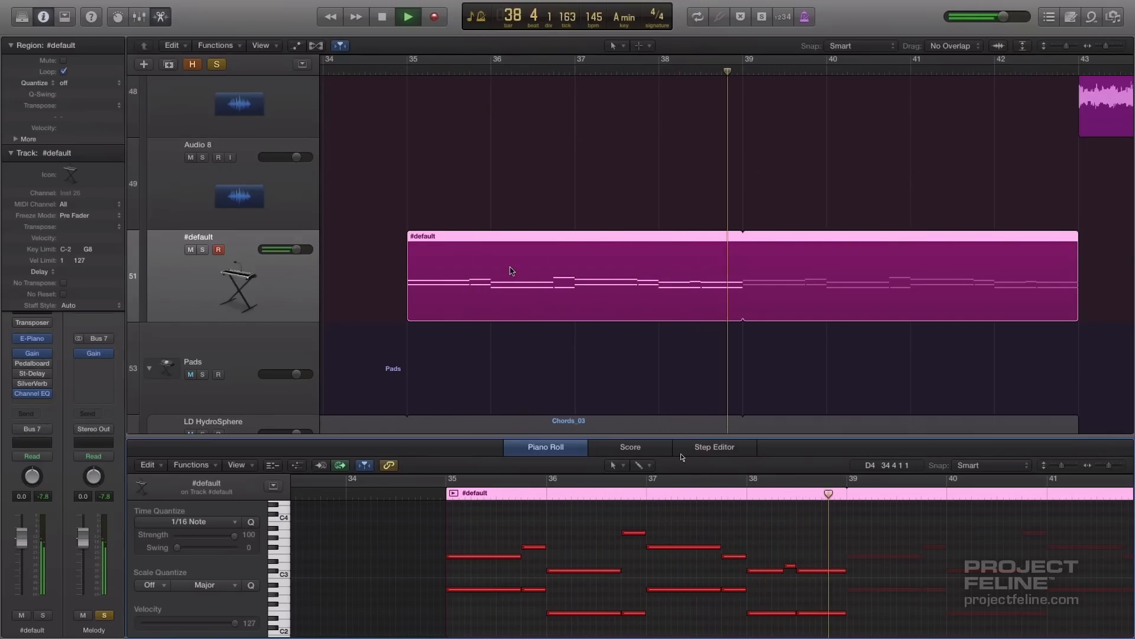
key("space")
left_click_drag(398, 73, 407, 73)
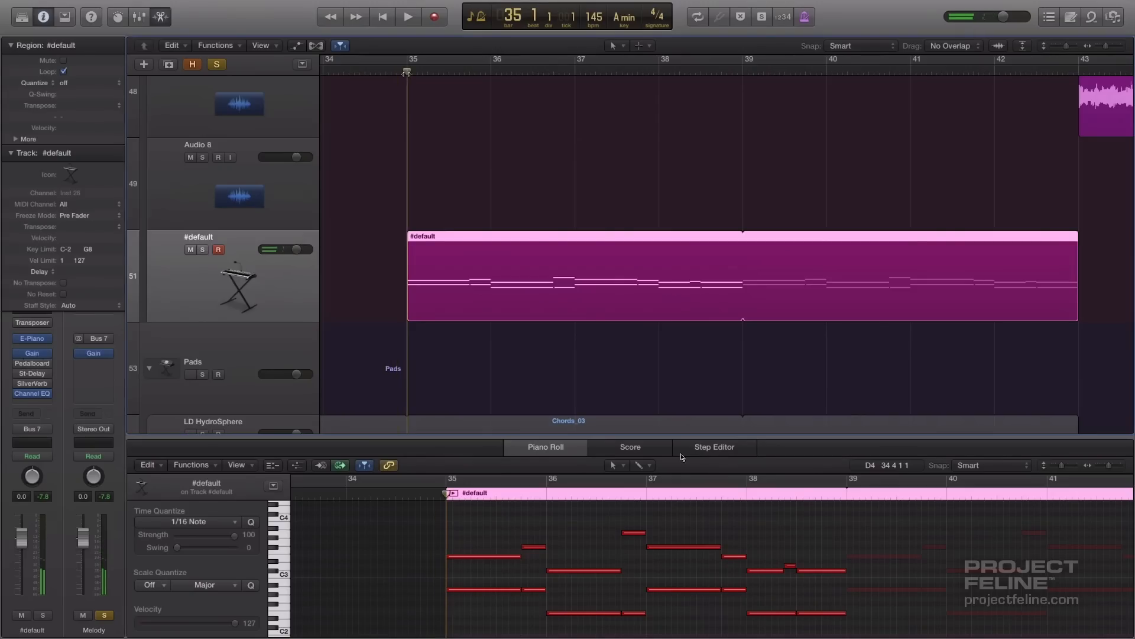
Re-enable the #default track's Pedalboard, view its Grinder pedal, and play the region from bar 35 into bar 37
left_click(34, 365)
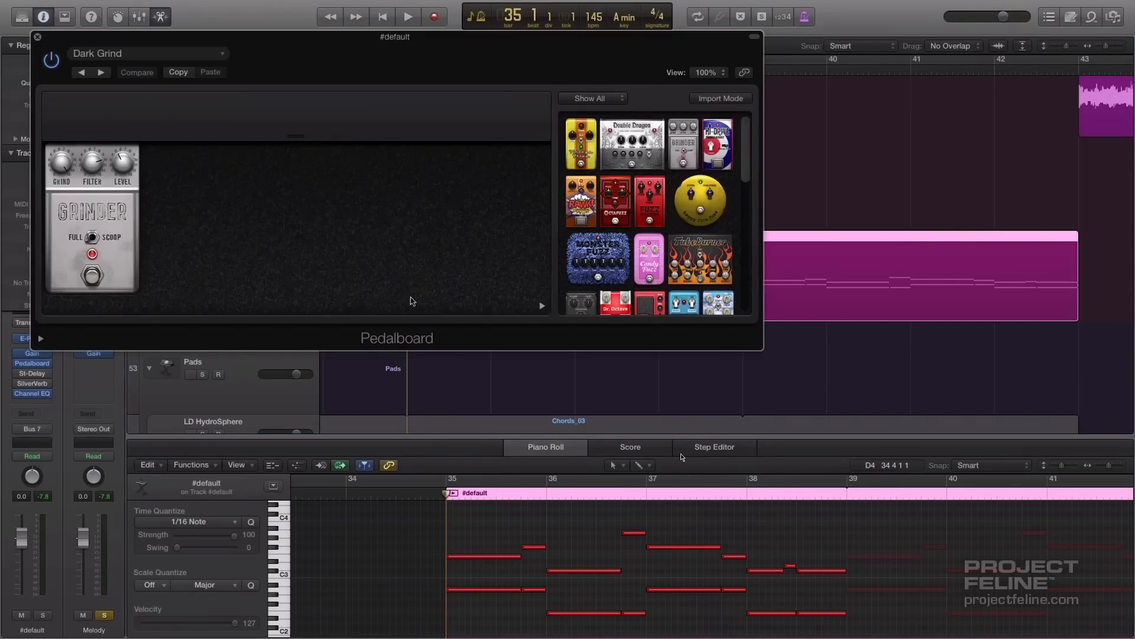
key("space")
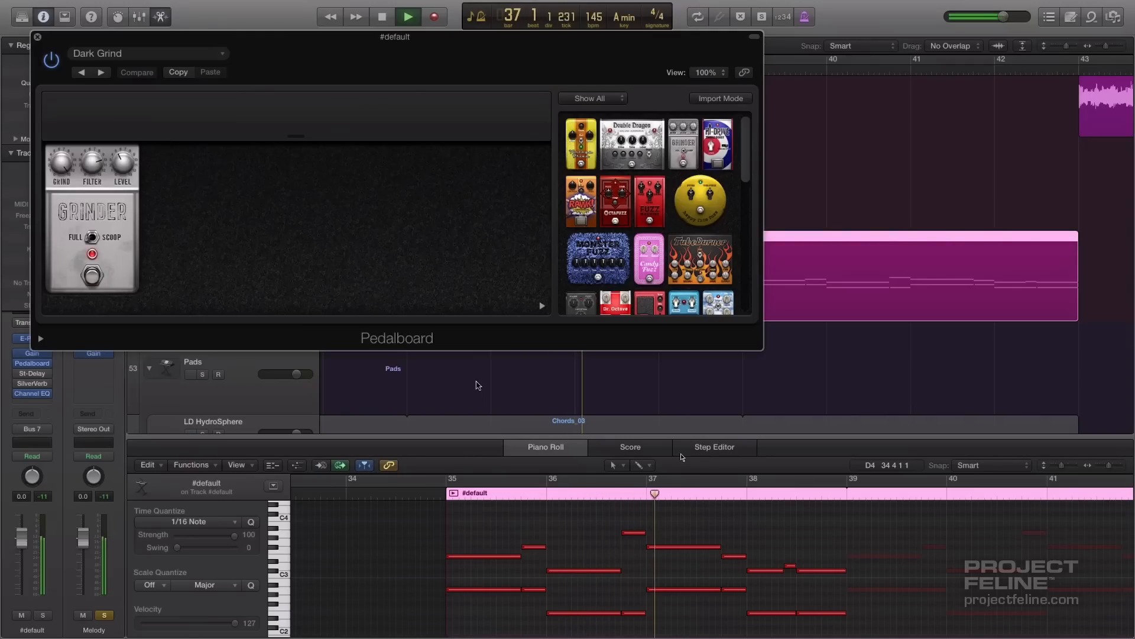
key("space")
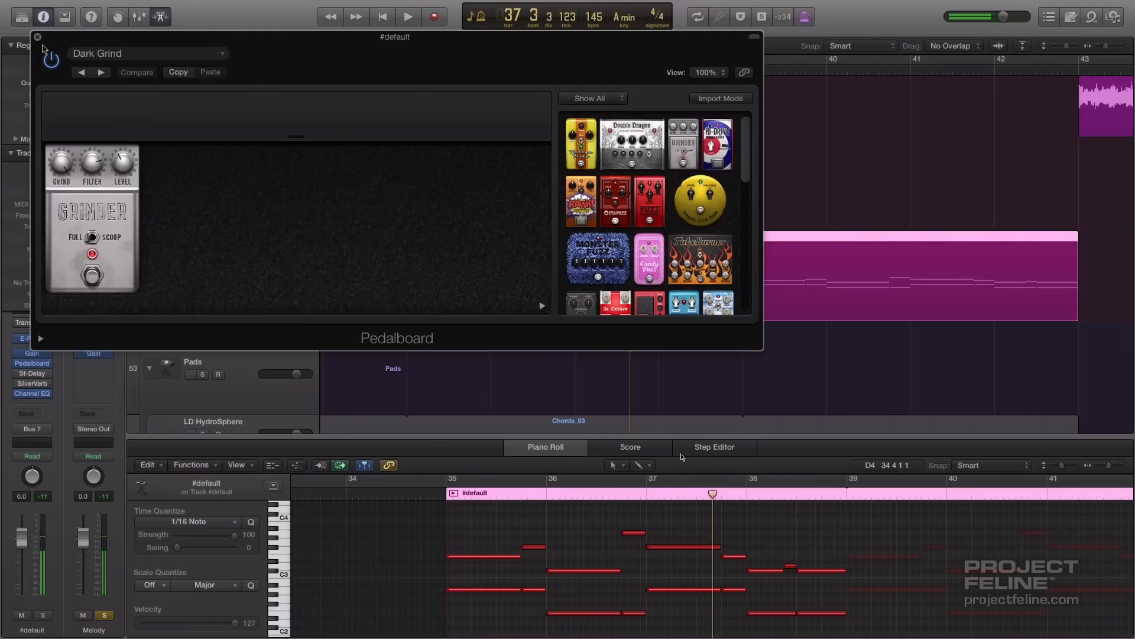
left_click(38, 37)
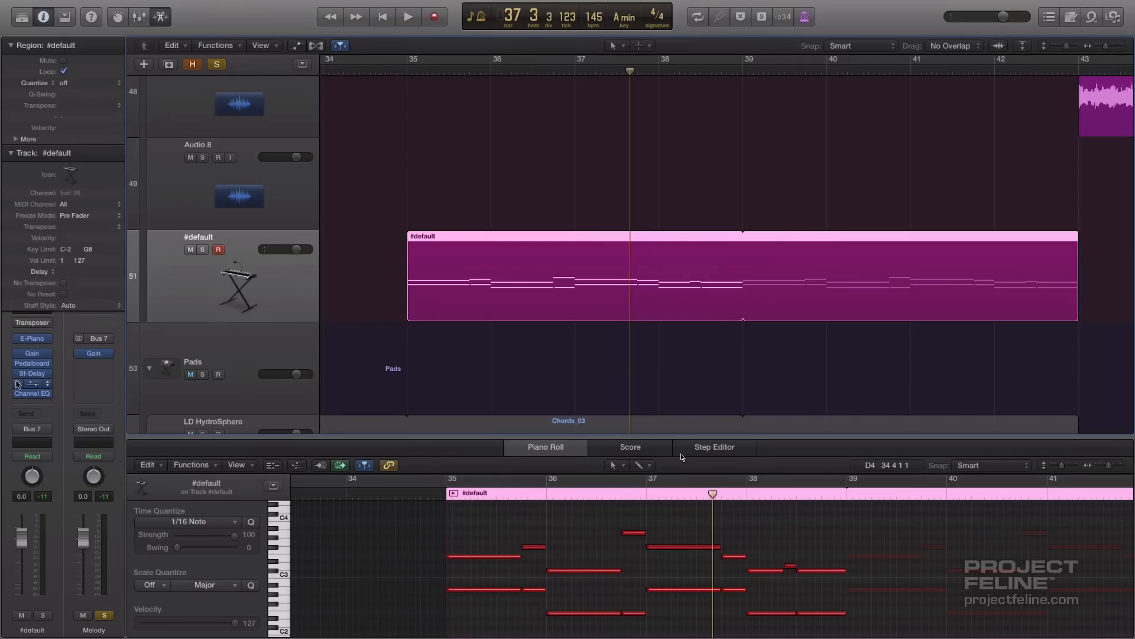
Play the #default region from bar 35 to the end of bar 38 with Stereo Delay and SilverVerb re-enabled
left_click(410, 75)
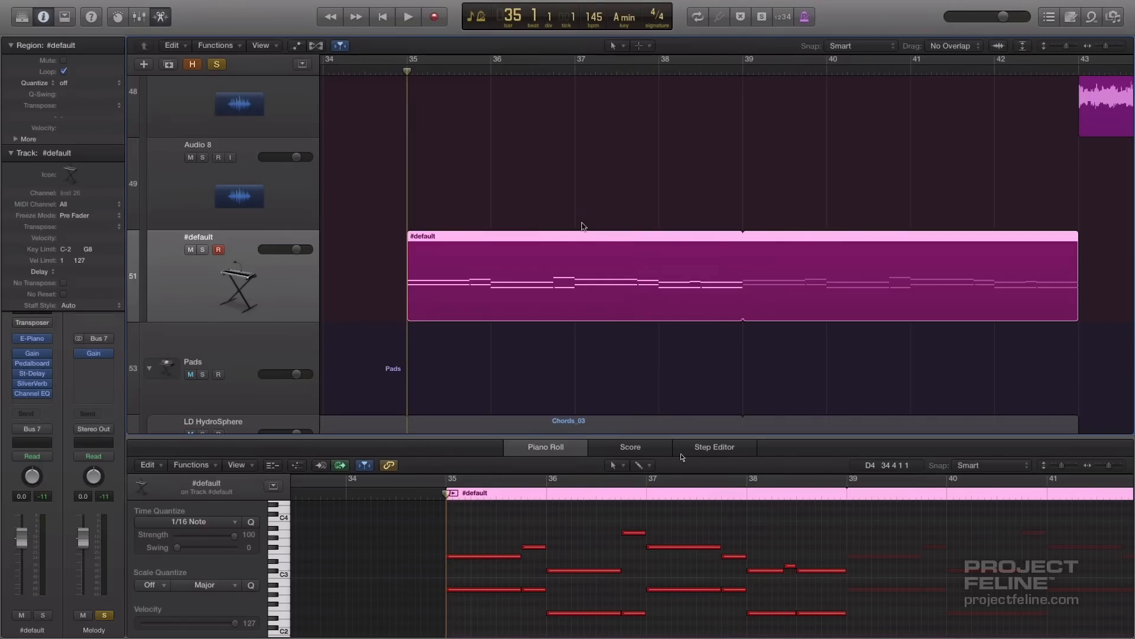
key("space")
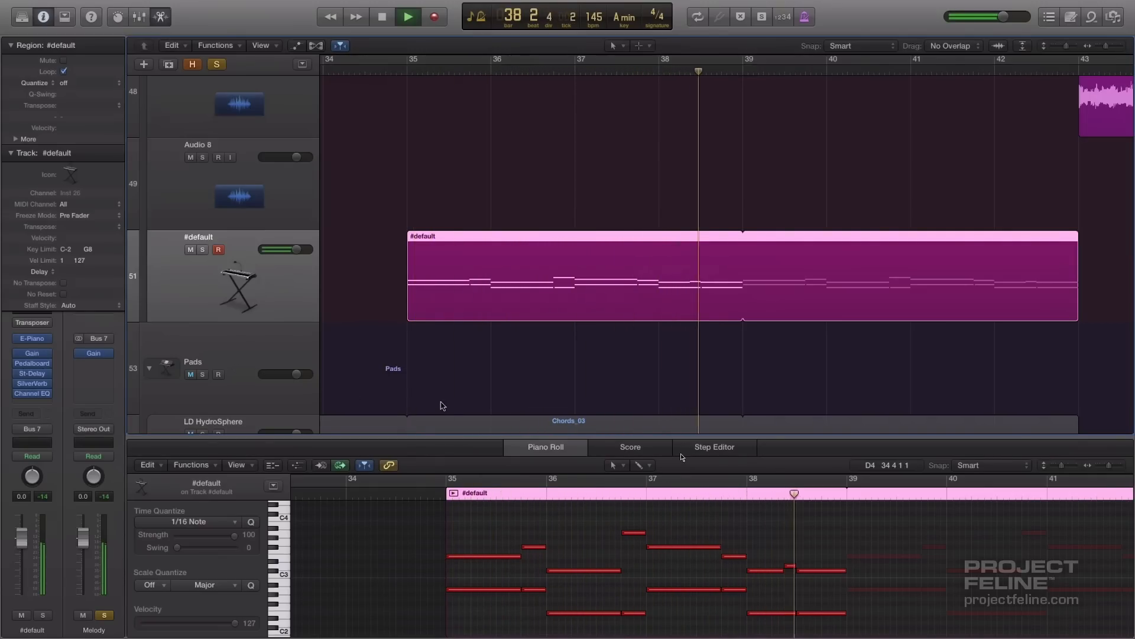
key("space")
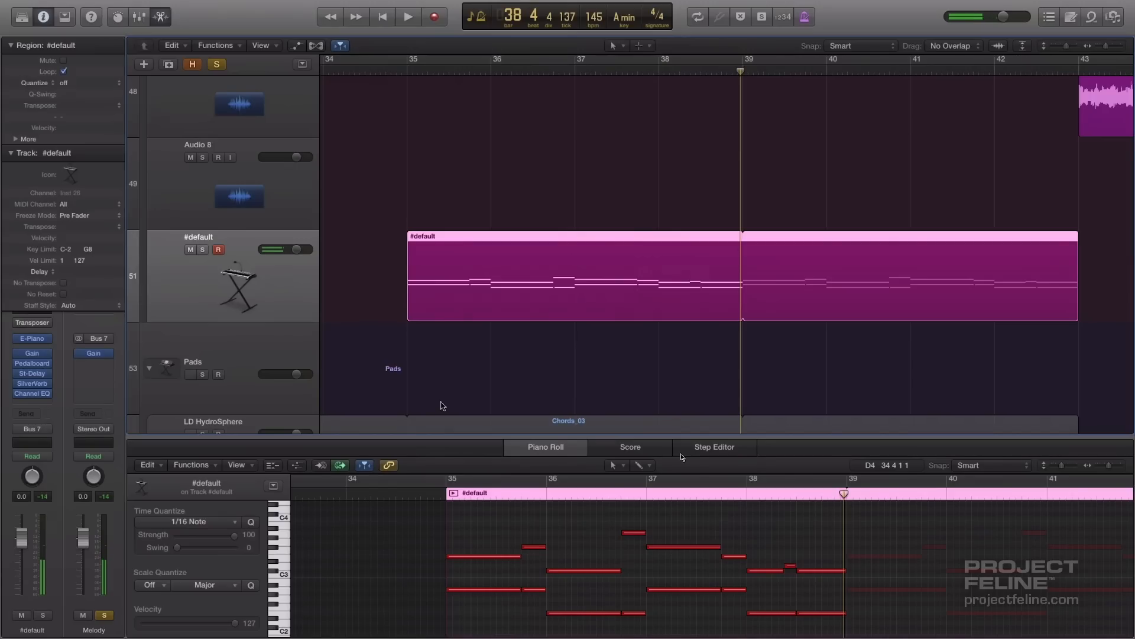
Inspect the #default track's Stereo Delay settings while playing from bar 35 into bar 36, and close the effect
left_click(400, 72)
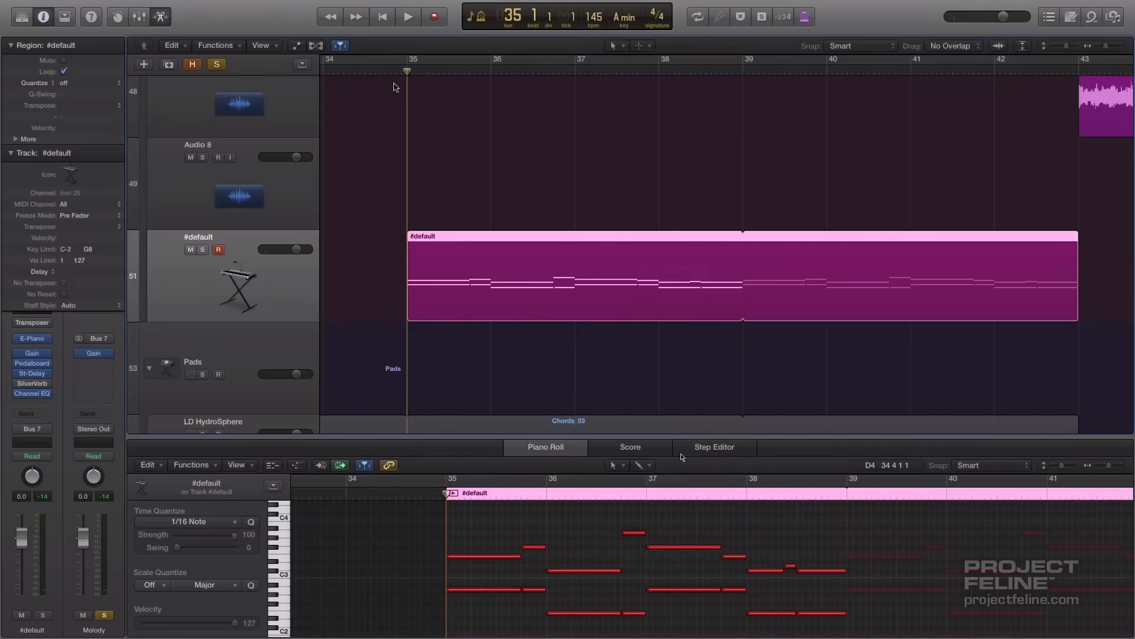
left_click(32, 373)
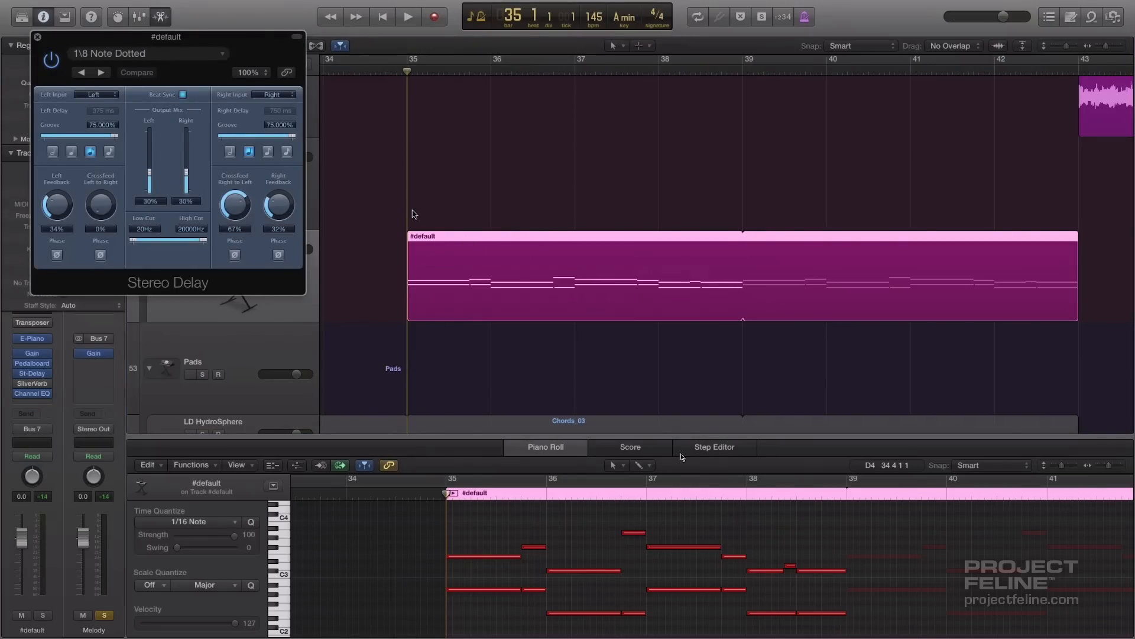
key("space")
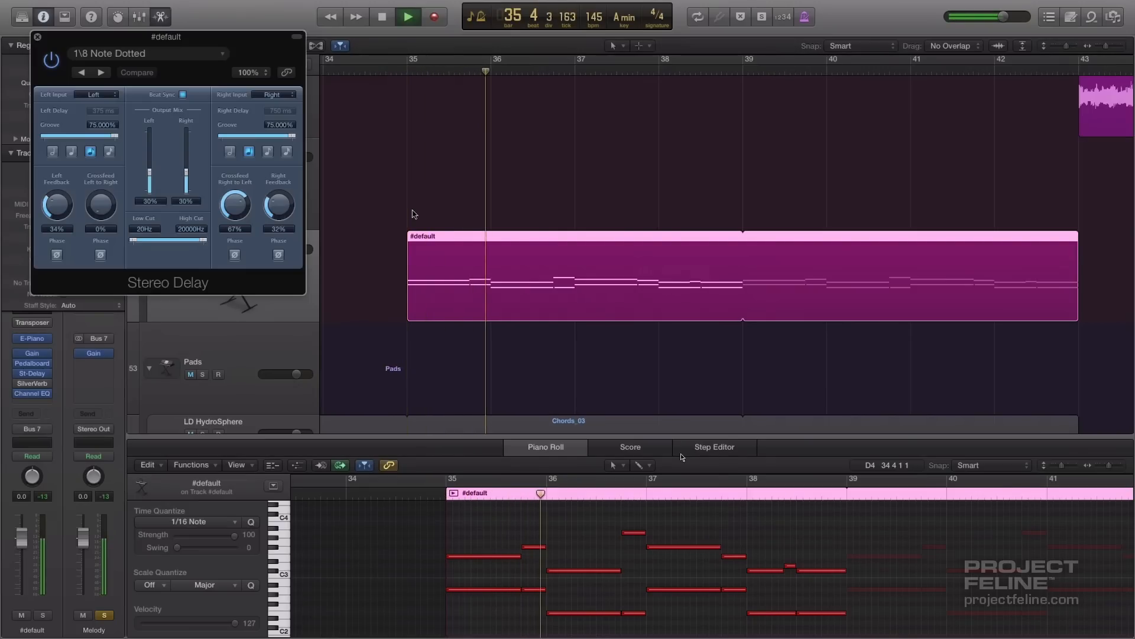
key("space")
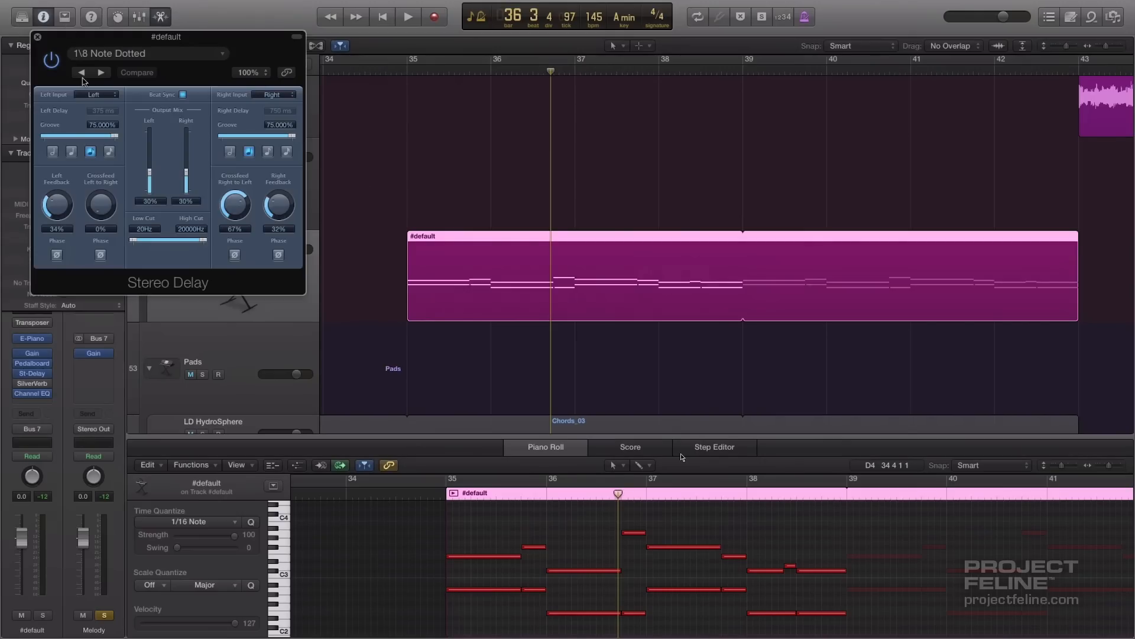
left_click(38, 37)
Unsolo the Melody track and select the Pads track
scroll(201, 237, "up", 5)
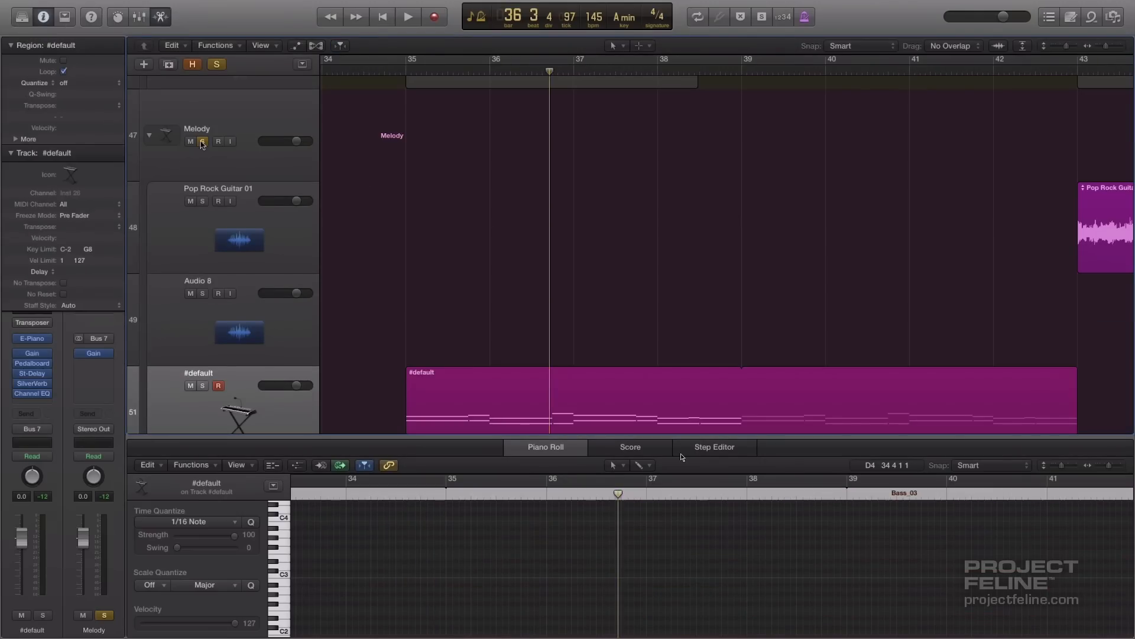
left_click(202, 142)
scroll(153, 141, "down", 8)
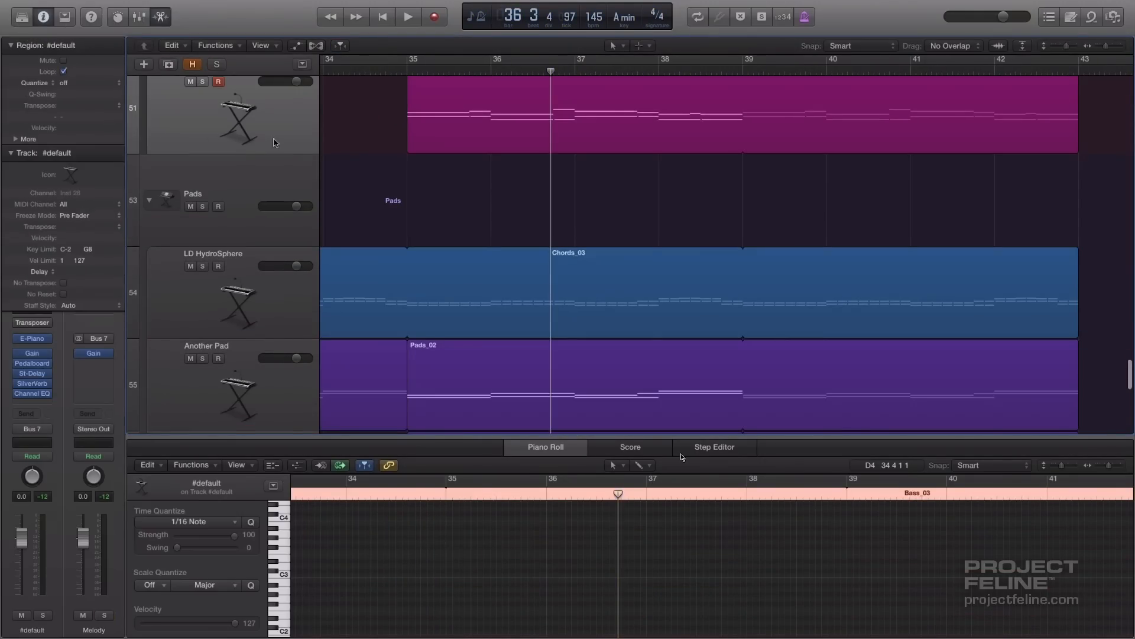
left_click(229, 179)
Select the LD HydroSphere track's Chords_03 region and set the playhead to bar 27
scroll(229, 179, "down", 2)
scroll(875, 317, "left", 10)
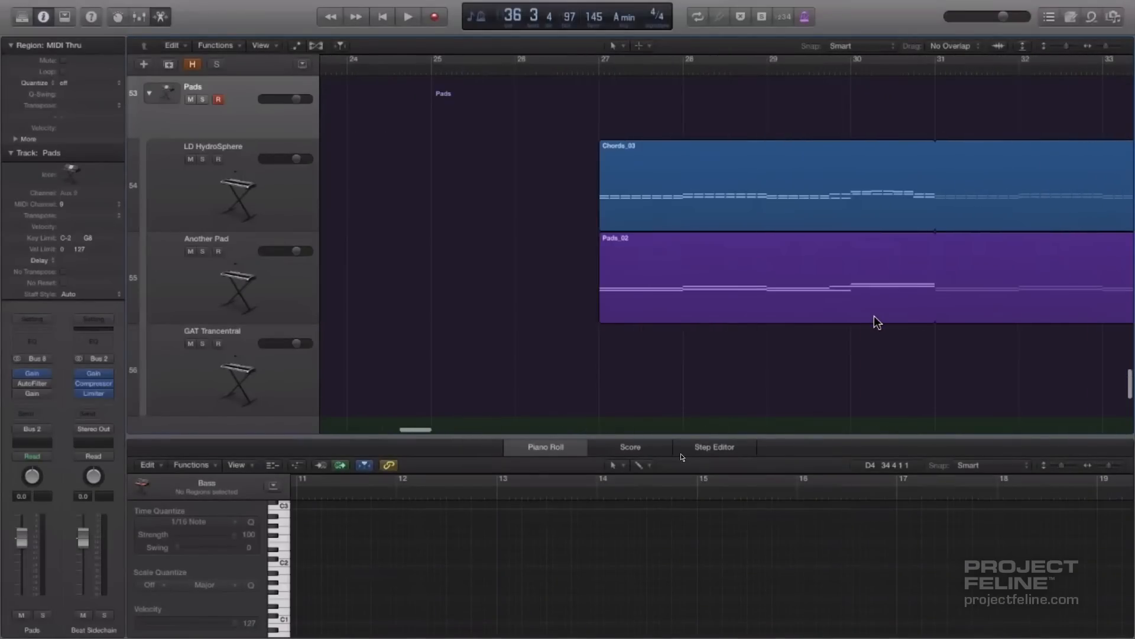
key("Return")
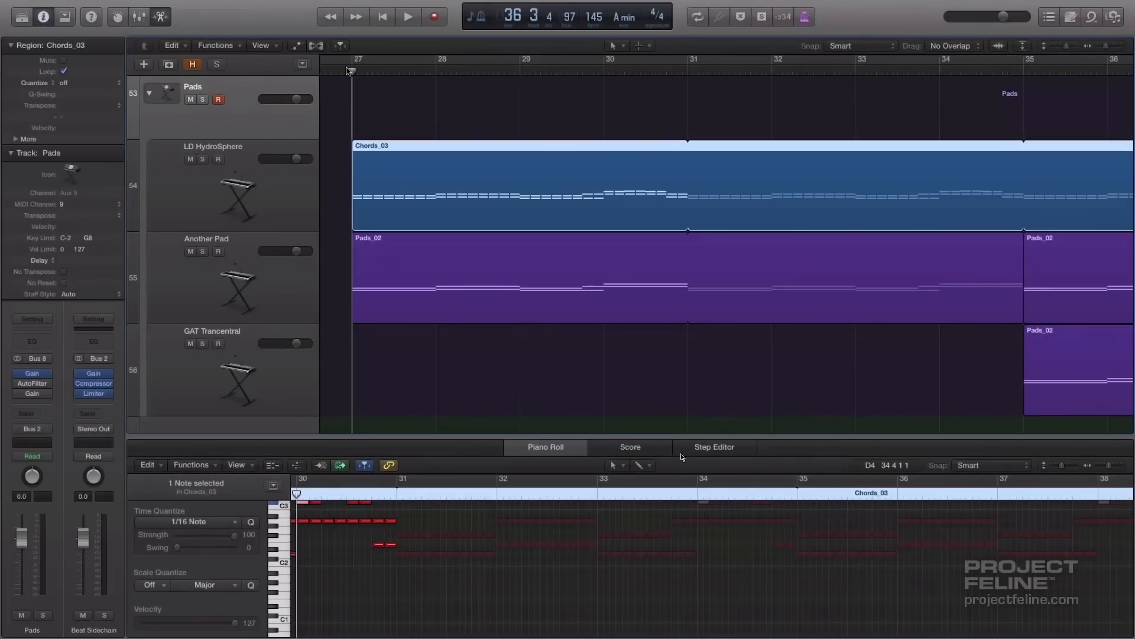
scroll(607, 233, "left", 3)
scroll(606, 233, "right", 4)
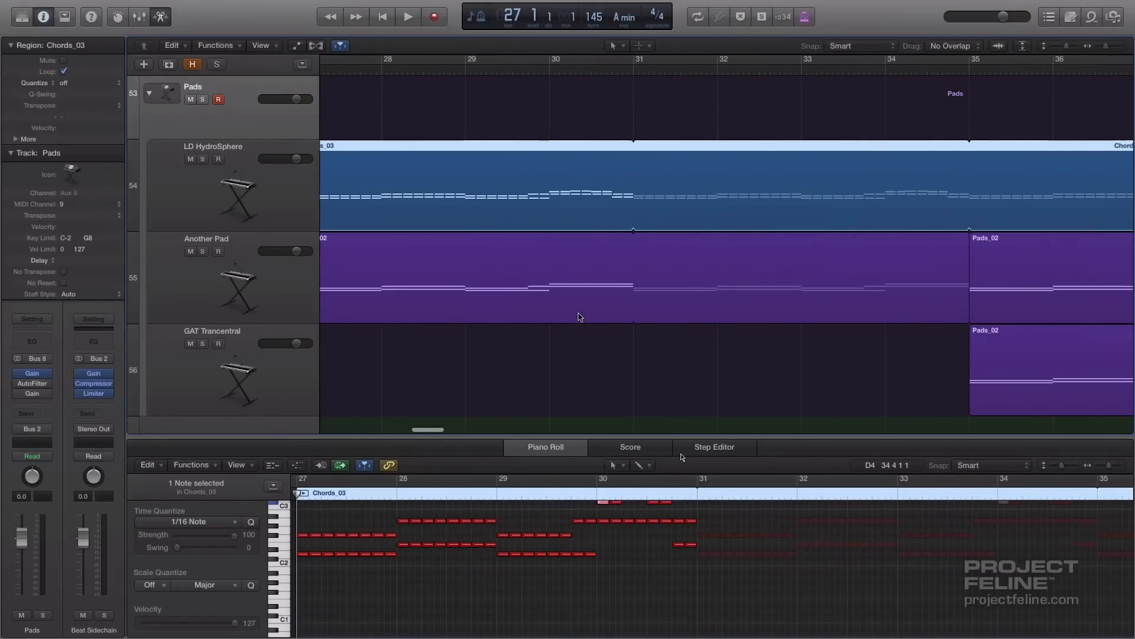
scroll(561, 213, "left", 5)
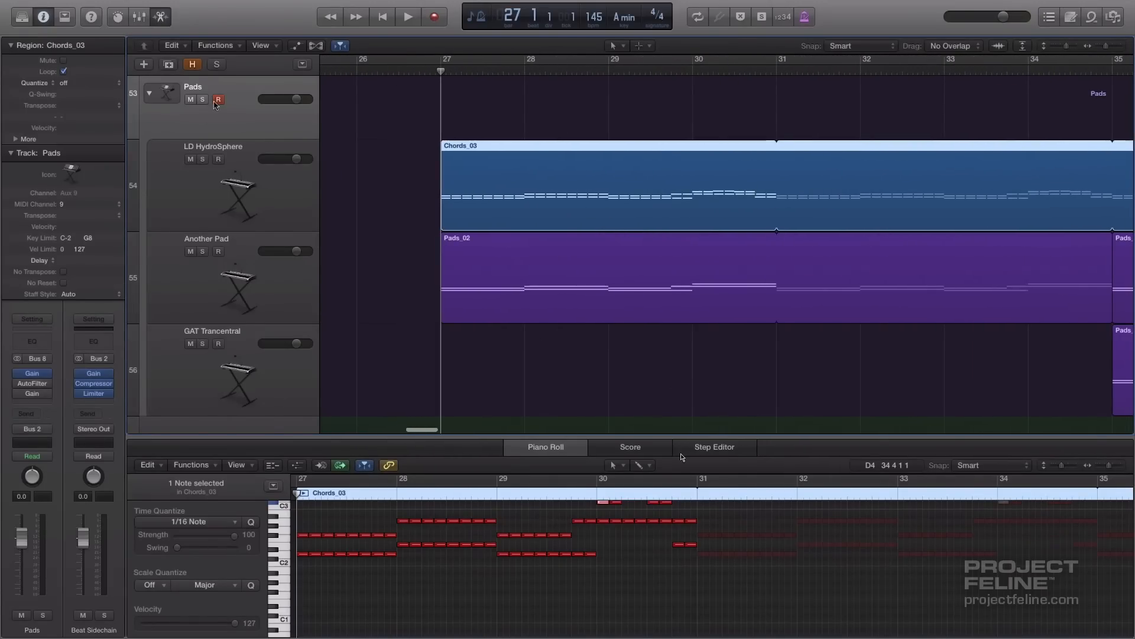
Solo the Pads track and play from bar 27 to bar 43, viewing the notes of Another Pad's first Pads_02 region
left_click(202, 99)
key("space")
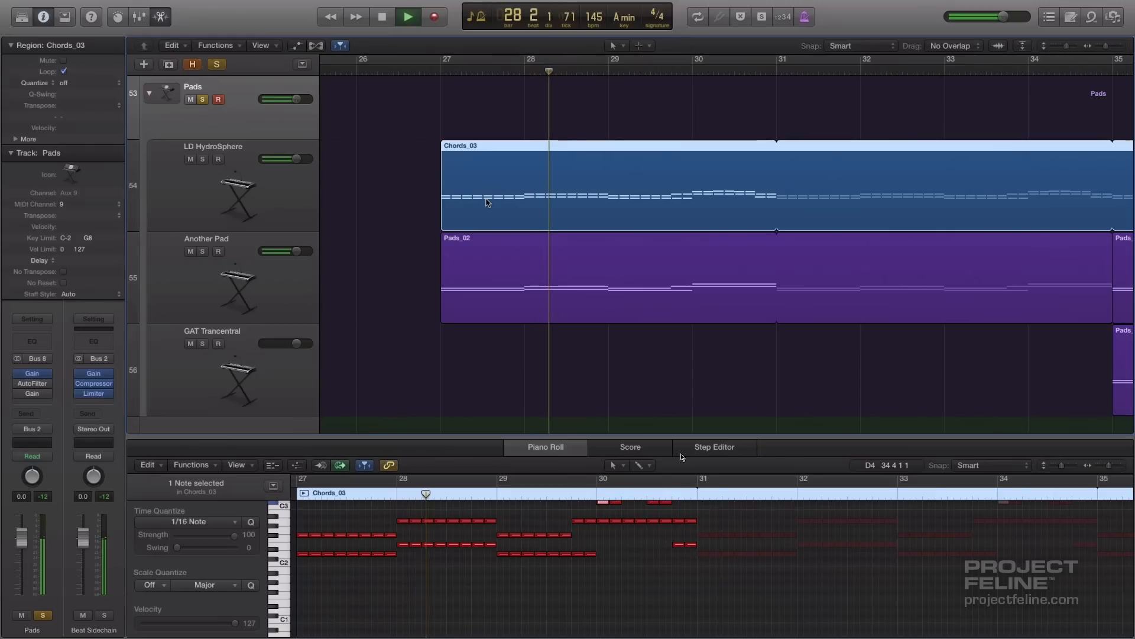
left_click(506, 236)
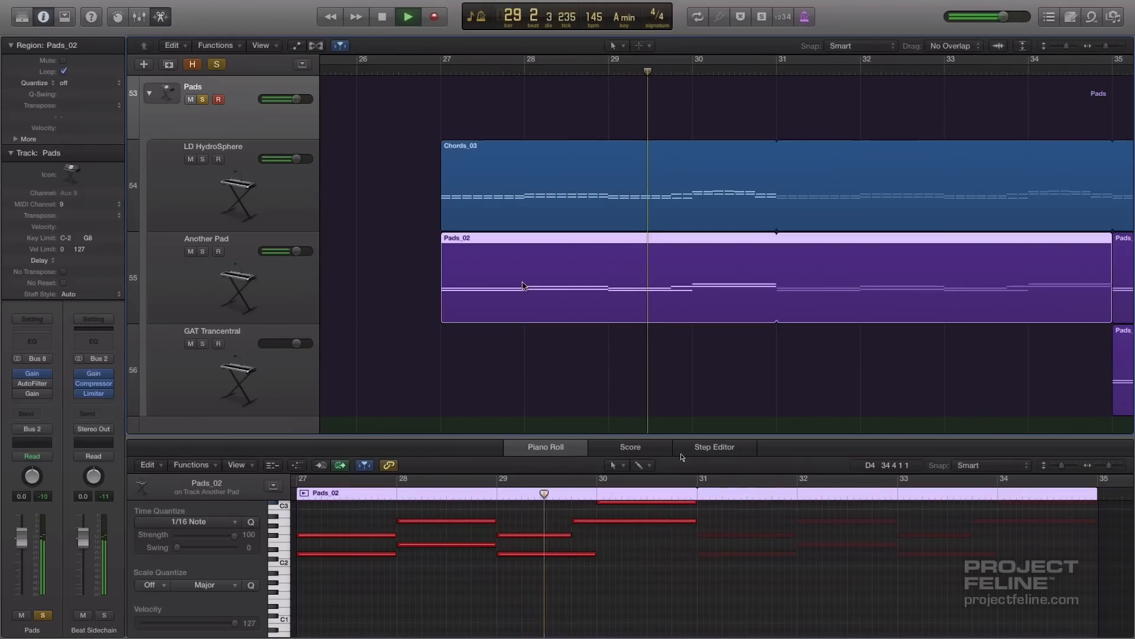
scroll(647, 508, "up", 3)
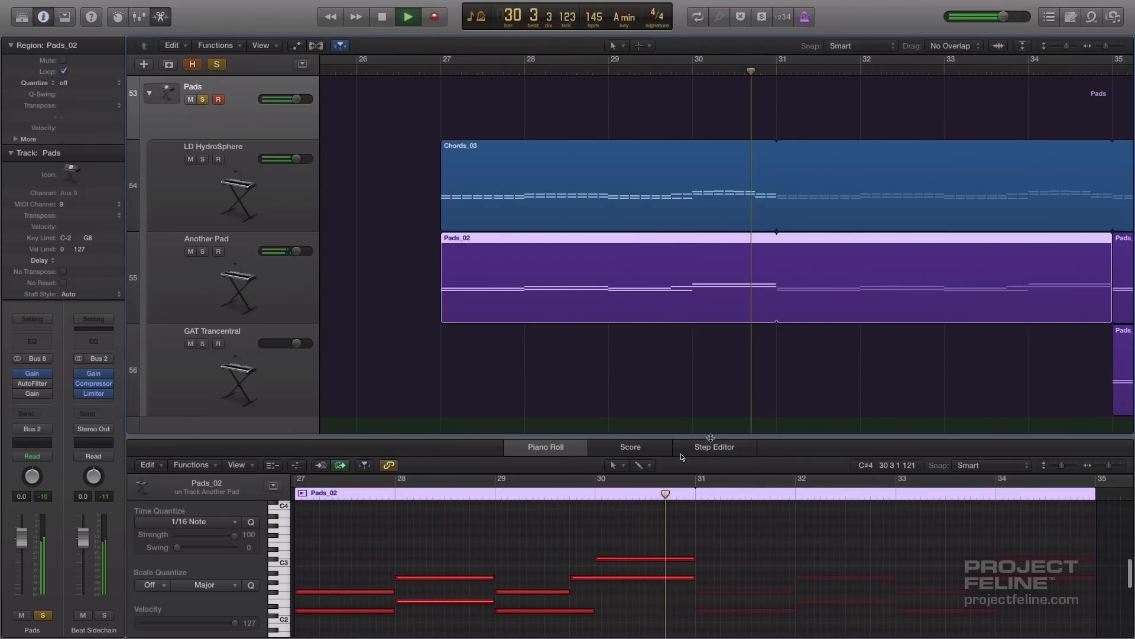
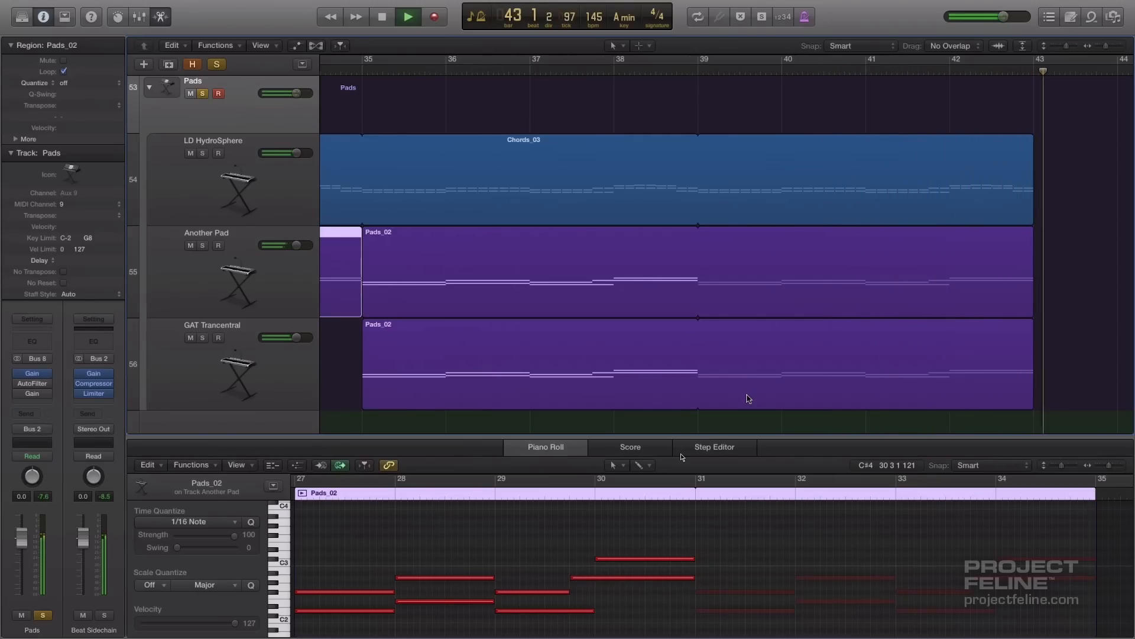
key("space")
Solo LD HydroSphere instead of the whole Pads stack and return the playhead to bar 27
left_click(243, 171)
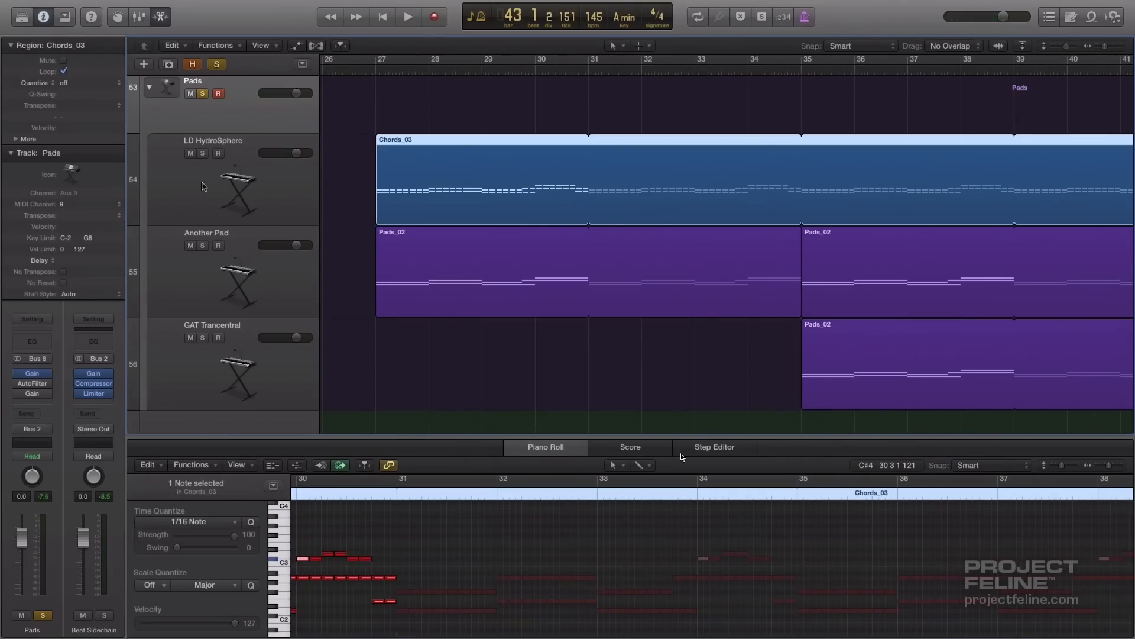
left_click(198, 94)
left_click(203, 155)
left_click(370, 78)
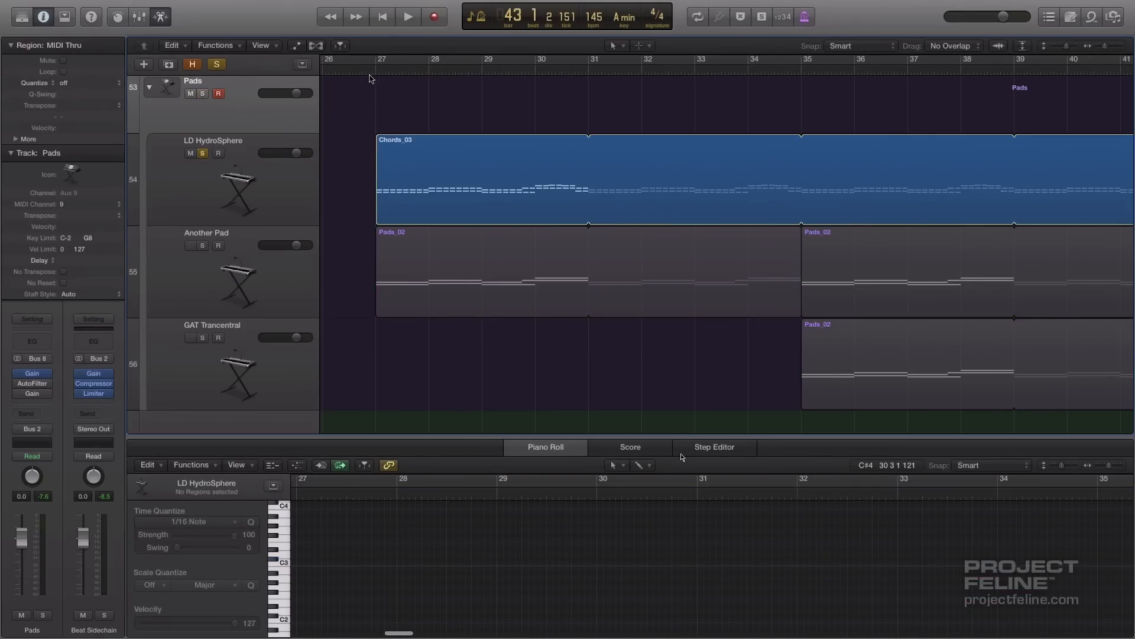
Play LD HydroSphere's Chords_03 region from bar 27 to the end of bar 30 and examine its repeated chord notes
left_click(468, 178)
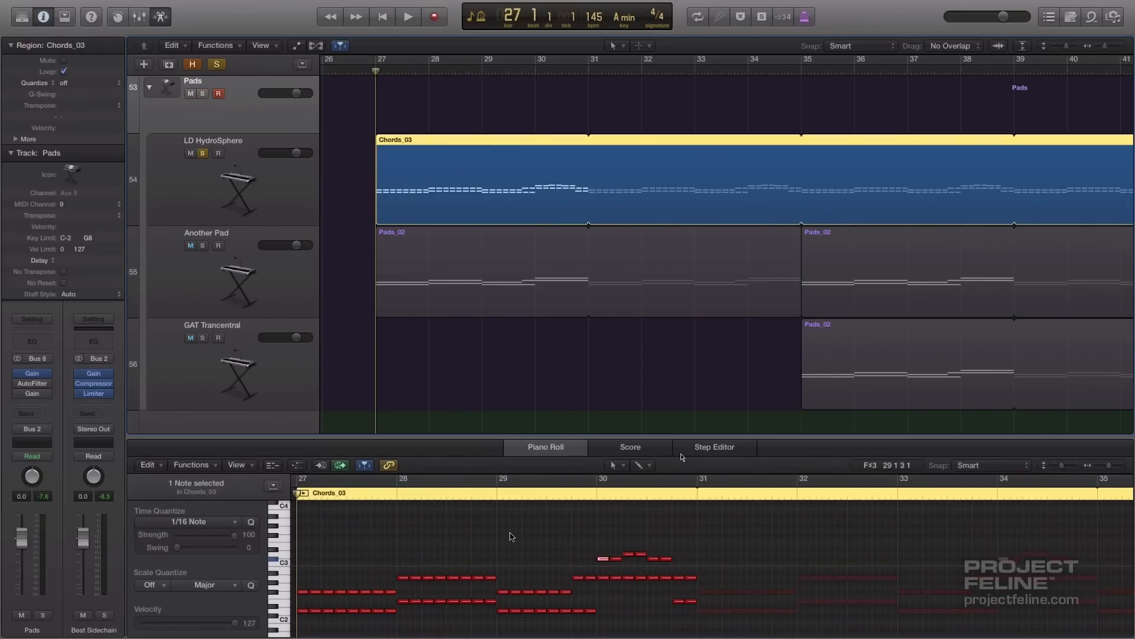
key("space")
left_click(510, 533)
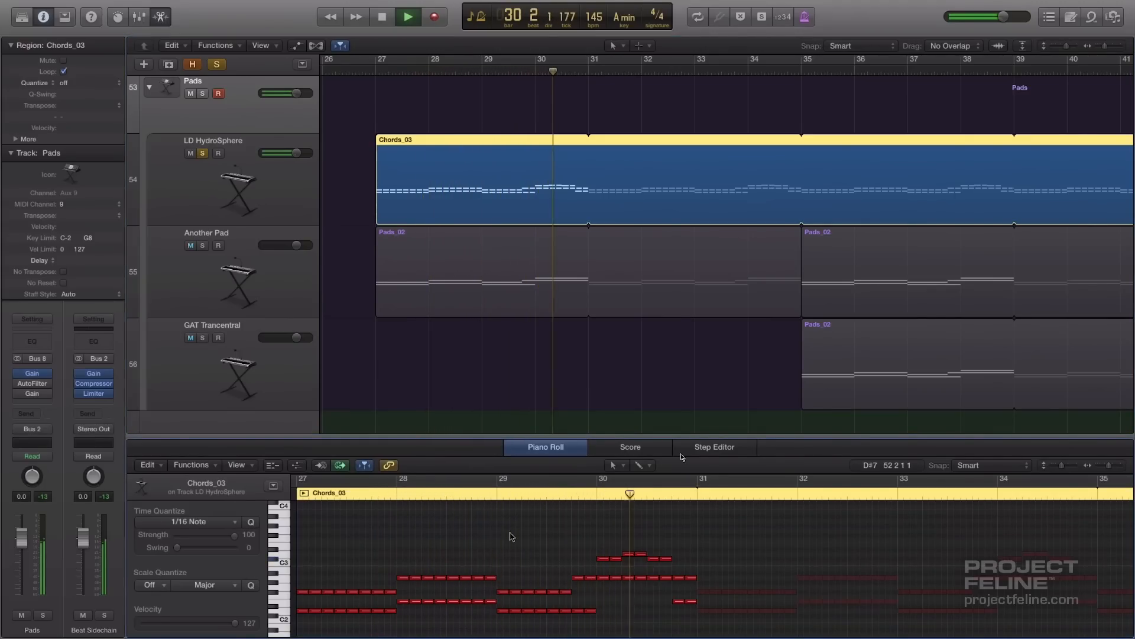
scroll(307, 505, "down", 1)
key("space")
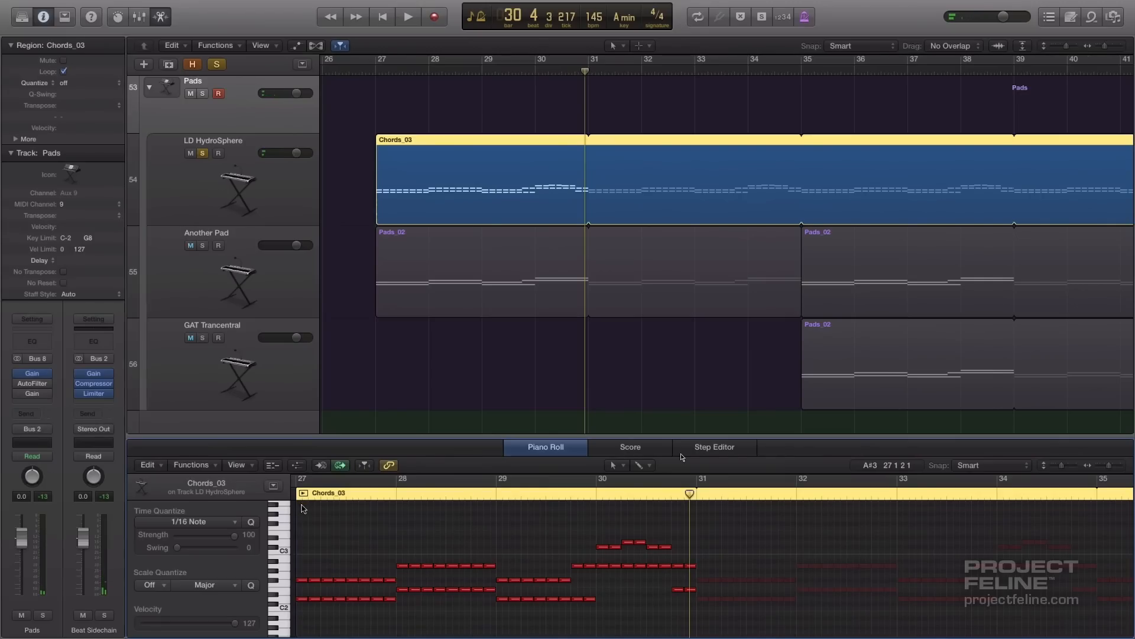
left_click_drag(302, 506, 662, 614)
left_click(642, 611)
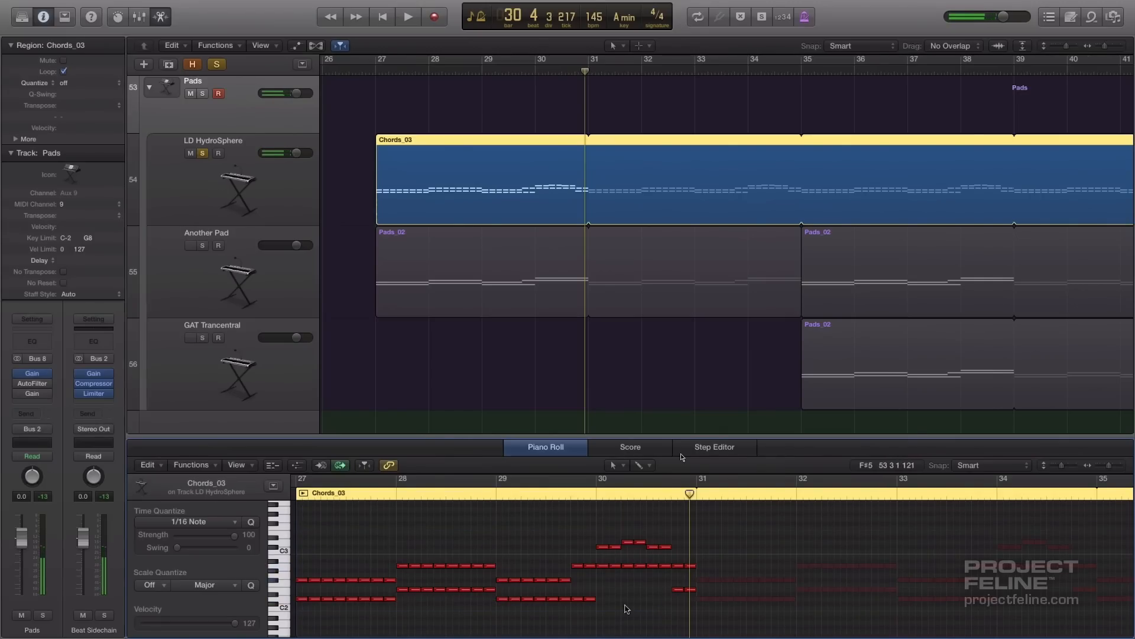
Solo Another Pad instead of LD HydroSphere and play its Pads_02 region from bar 27 to the end of bar 30
left_click(203, 154)
left_click(203, 245)
left_click(465, 266)
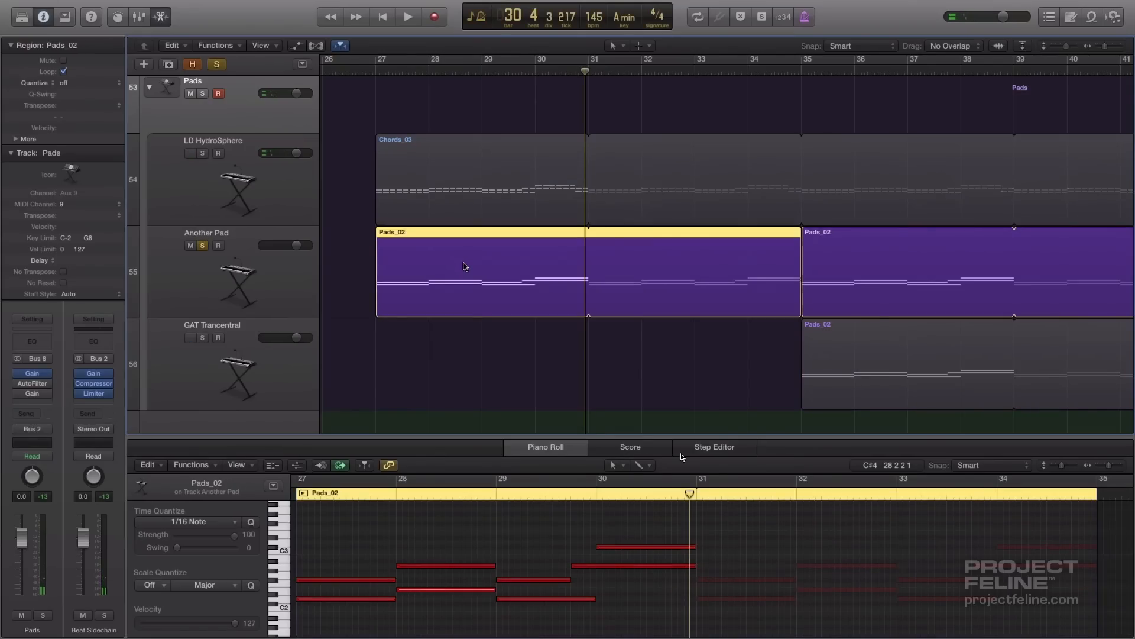
left_click_drag(350, 548, 647, 598)
left_click(384, 512)
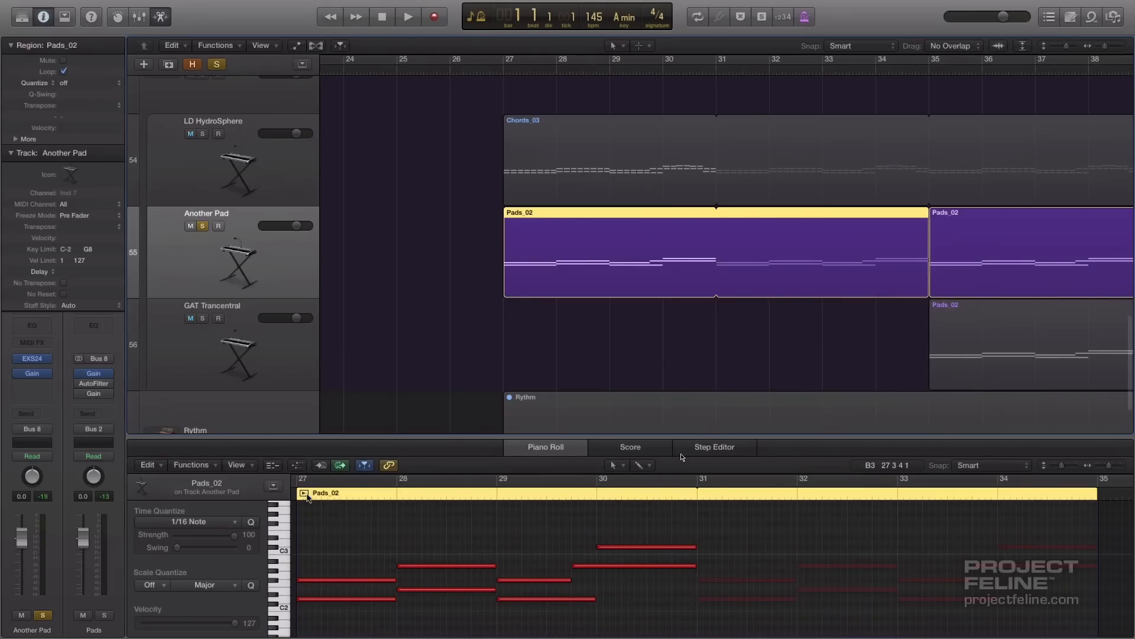
left_click(298, 496)
key("space")
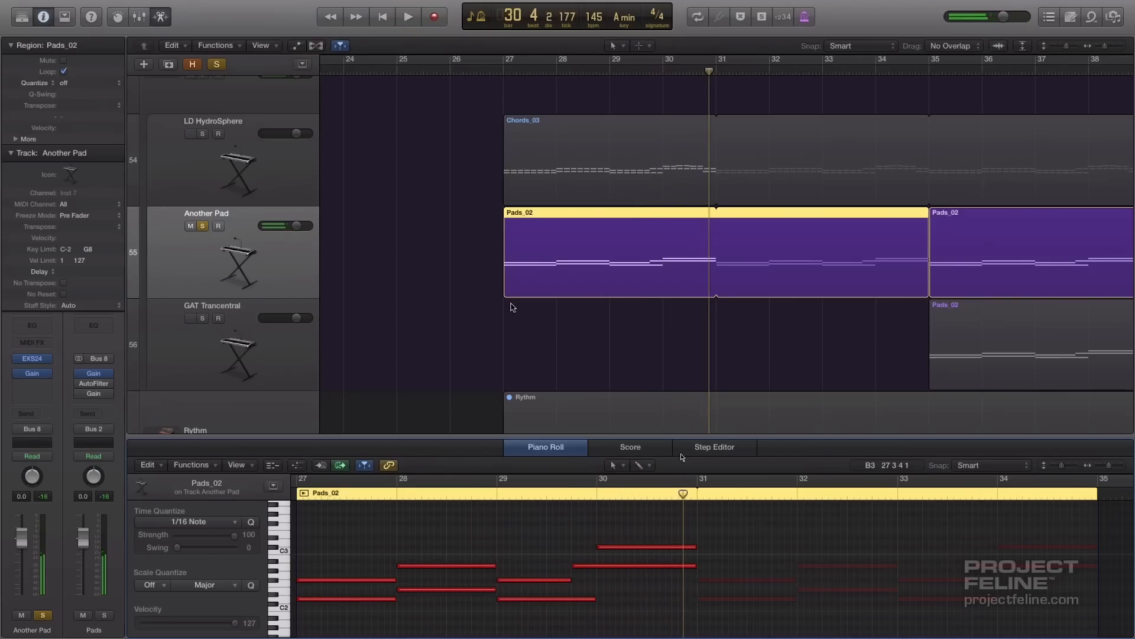
key("space")
Solo GAT Trancentral instead of Another Pad and play its Pads_02 region from bar 35 to the end of bar 38
scroll(513, 307, "right", 5)
left_click(202, 227)
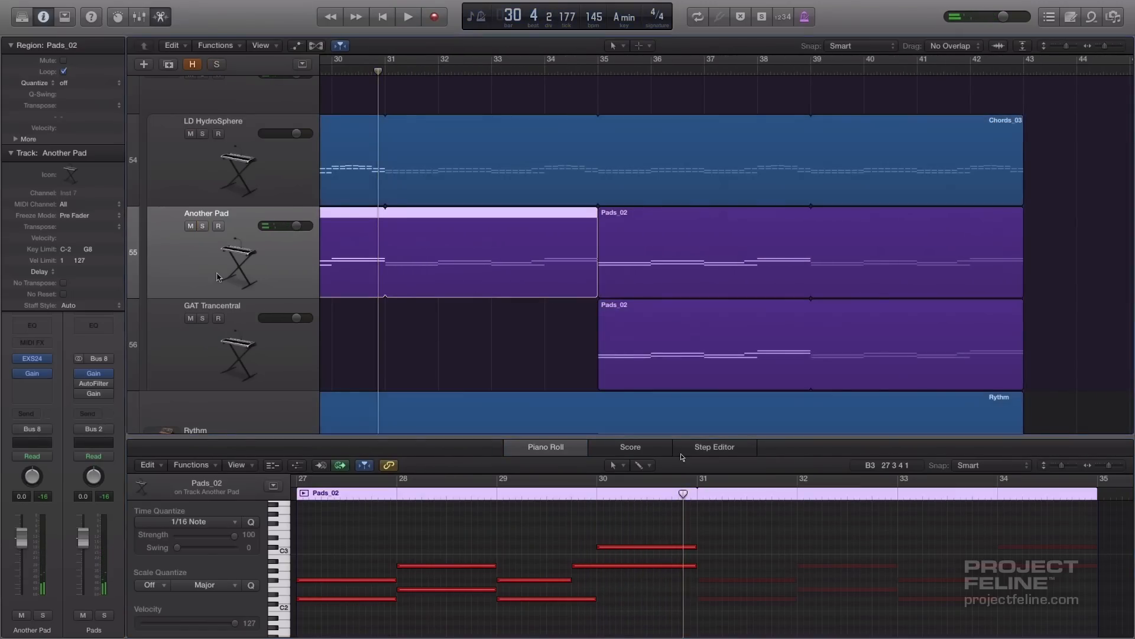
left_click(203, 320)
left_click(264, 341)
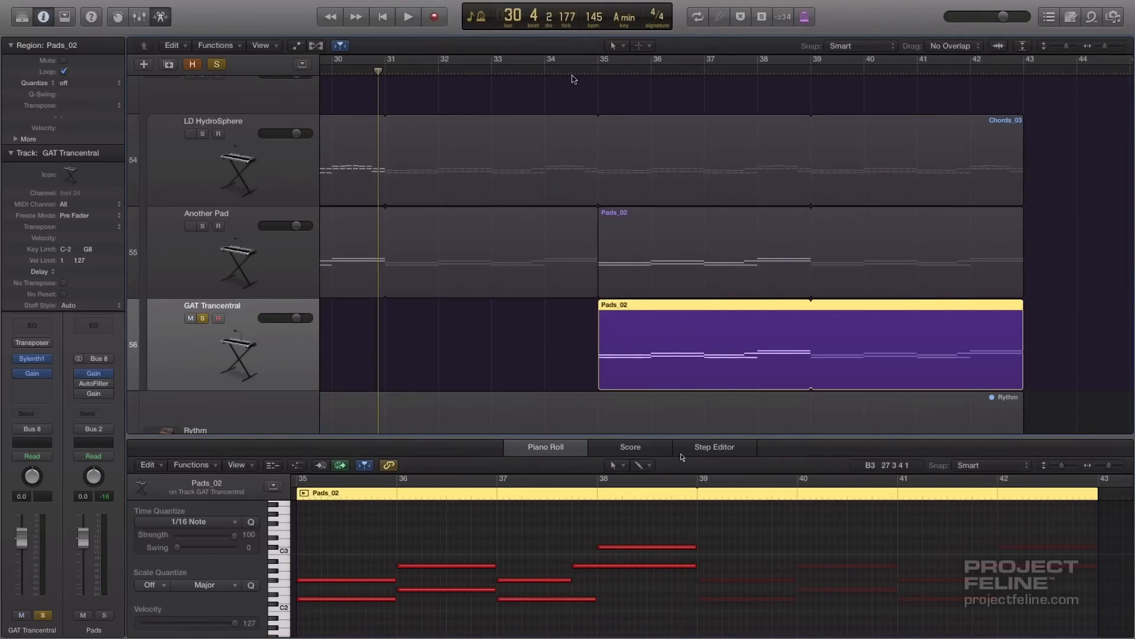
left_click(599, 71)
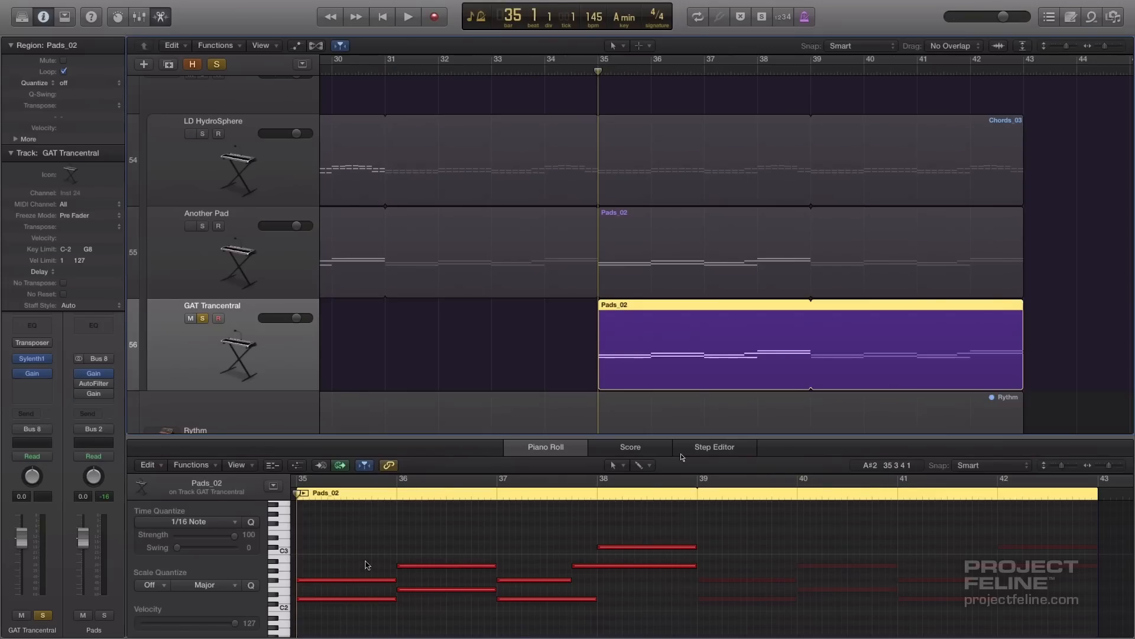
key("space")
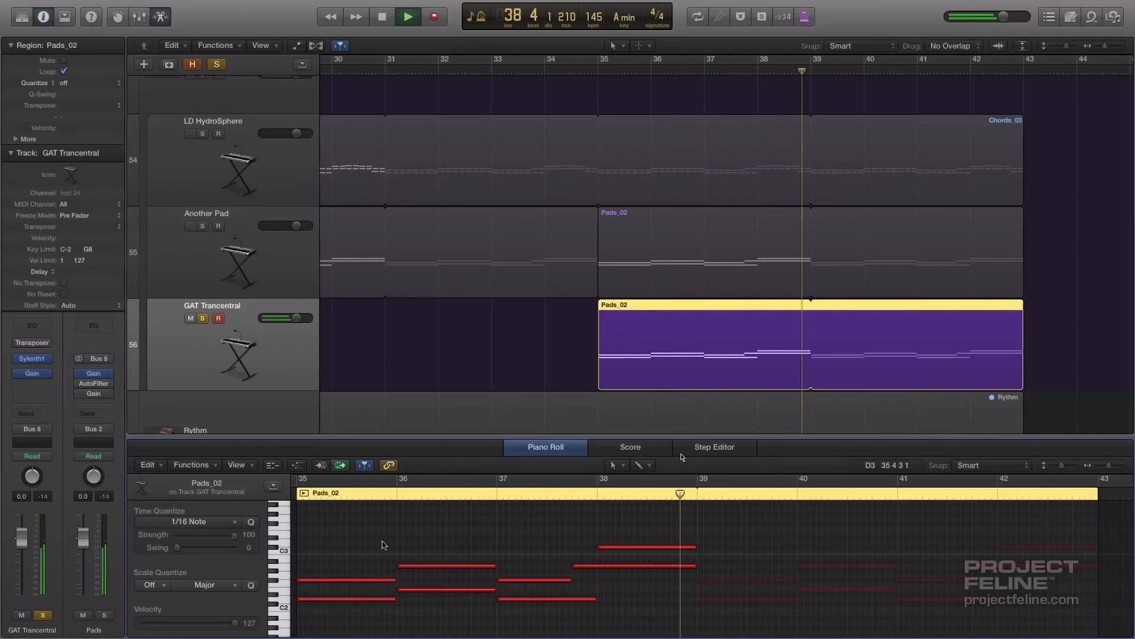
key("space")
Inspect GAT Trancentral's Sylenth1 synth settings and play its region from bar 35 into bar 37
left_click(32, 358)
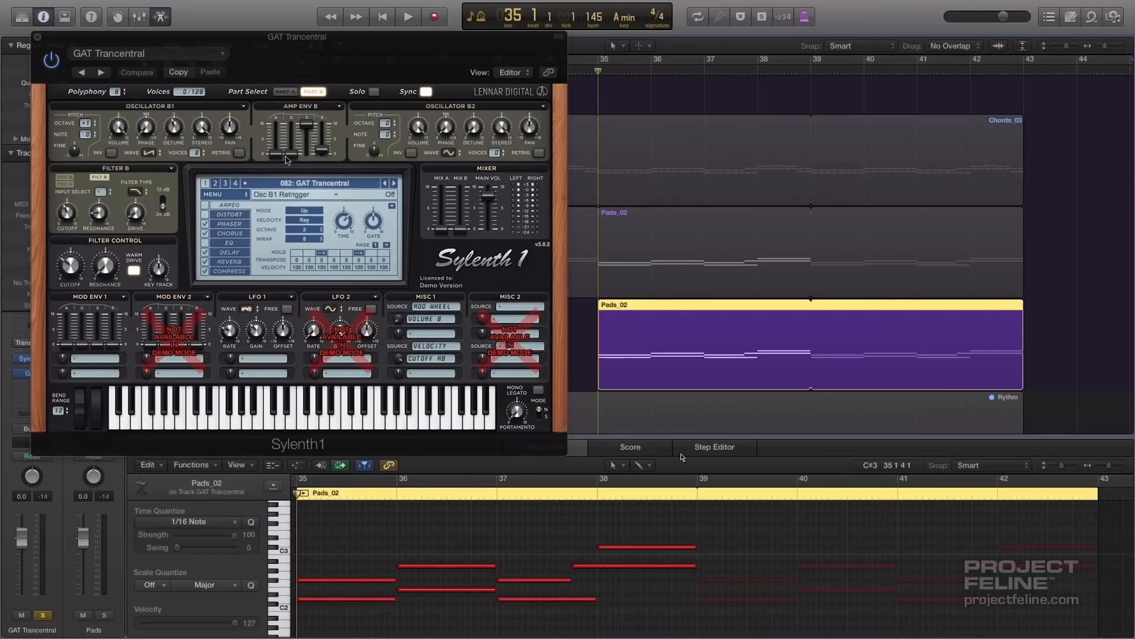
scroll(615, 326, "left", 3)
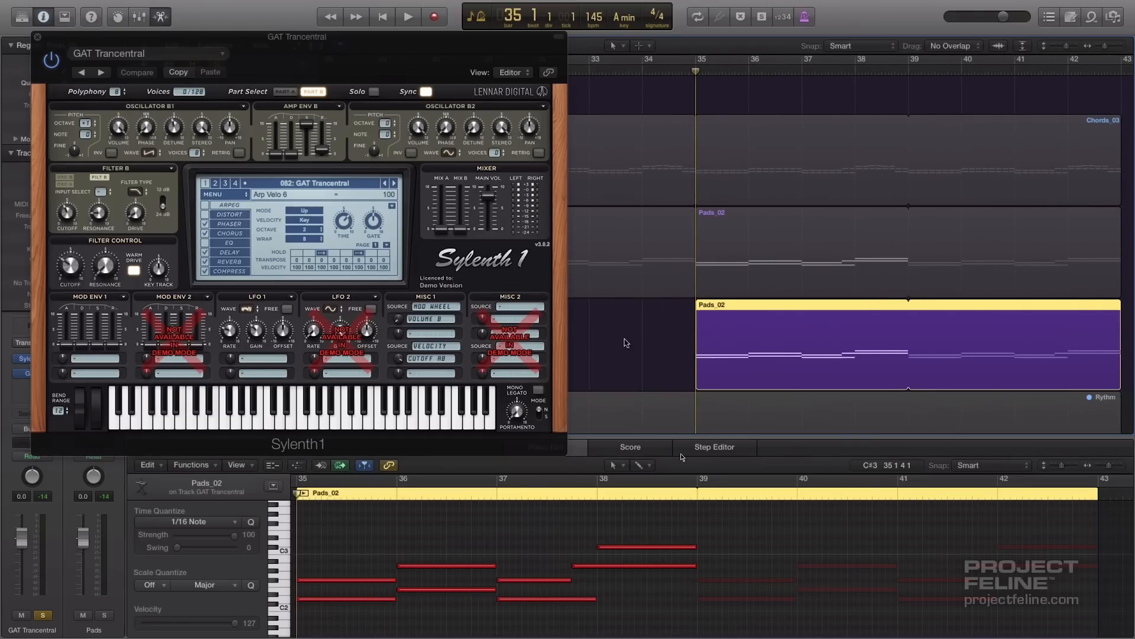
key("space")
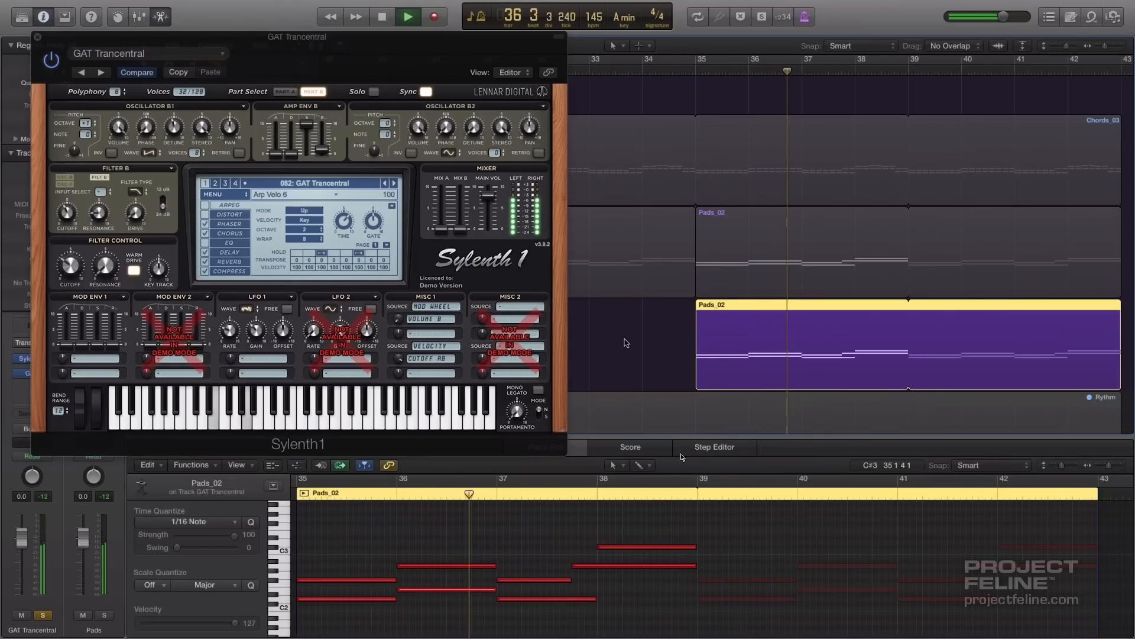
key("space")
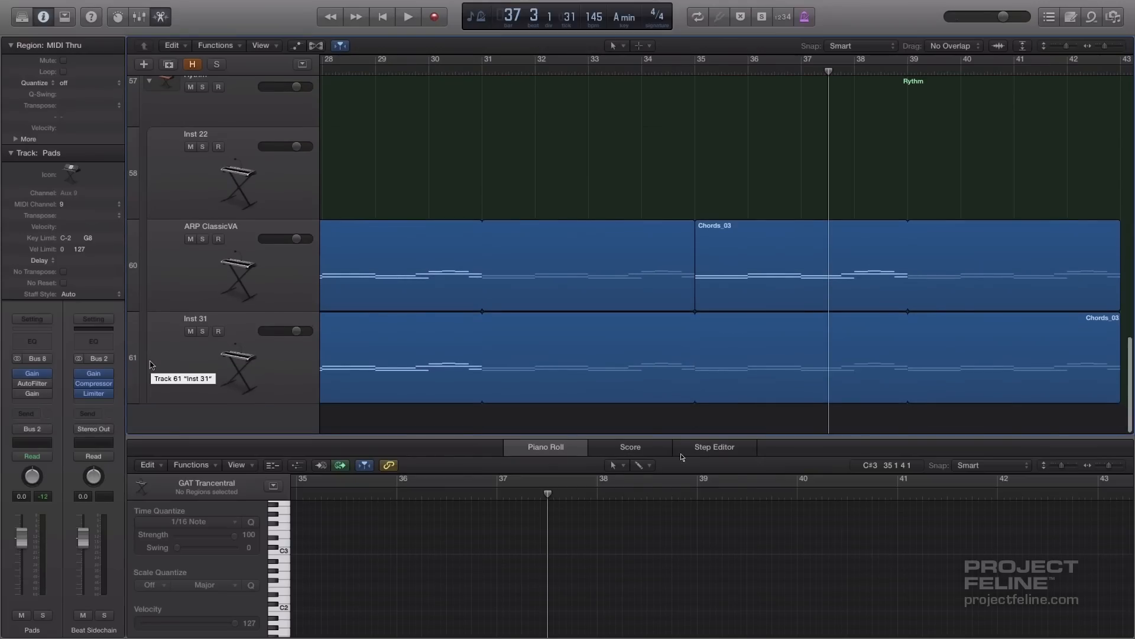
Set the playhead to bar 27 and select the ARP ClassicVA track's first Chords_03 region to show its notes
scroll(152, 364, "left", 5)
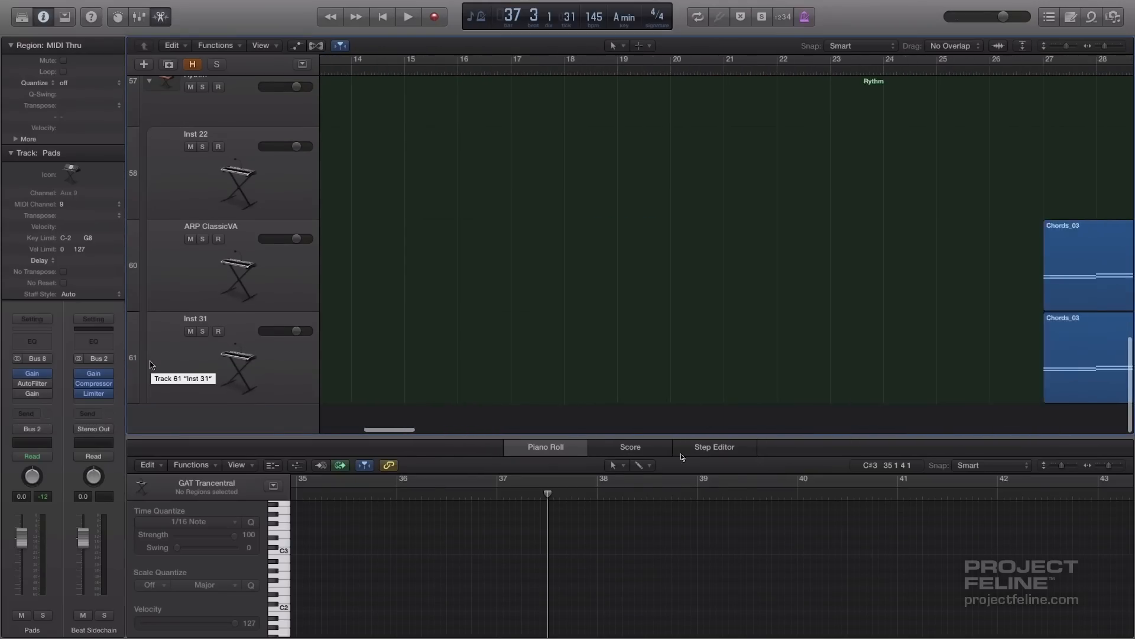
scroll(606, 307, "right", 2)
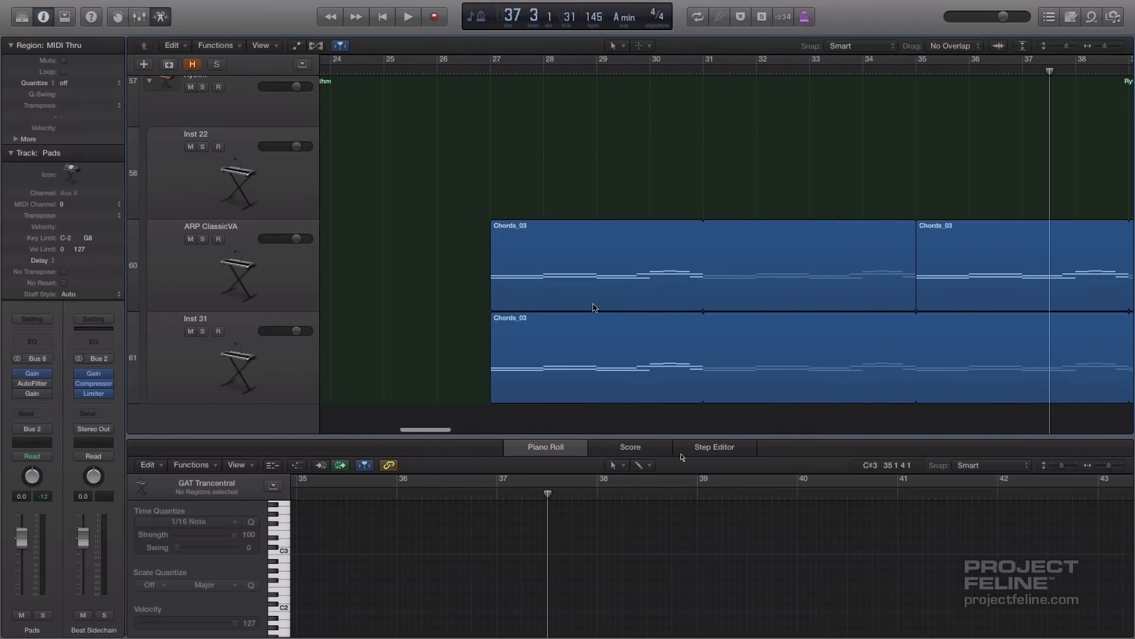
left_click(593, 304)
key("super+Left")
key("super+Left")
key("super+Left")
key("super+Left")
left_click(443, 317)
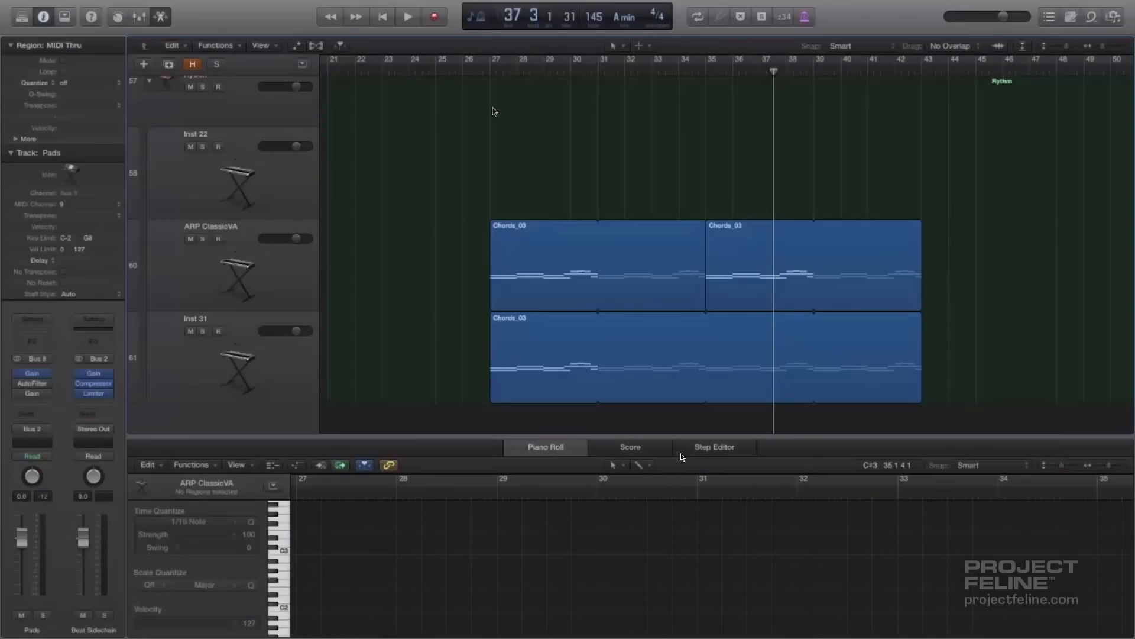
left_click(488, 78)
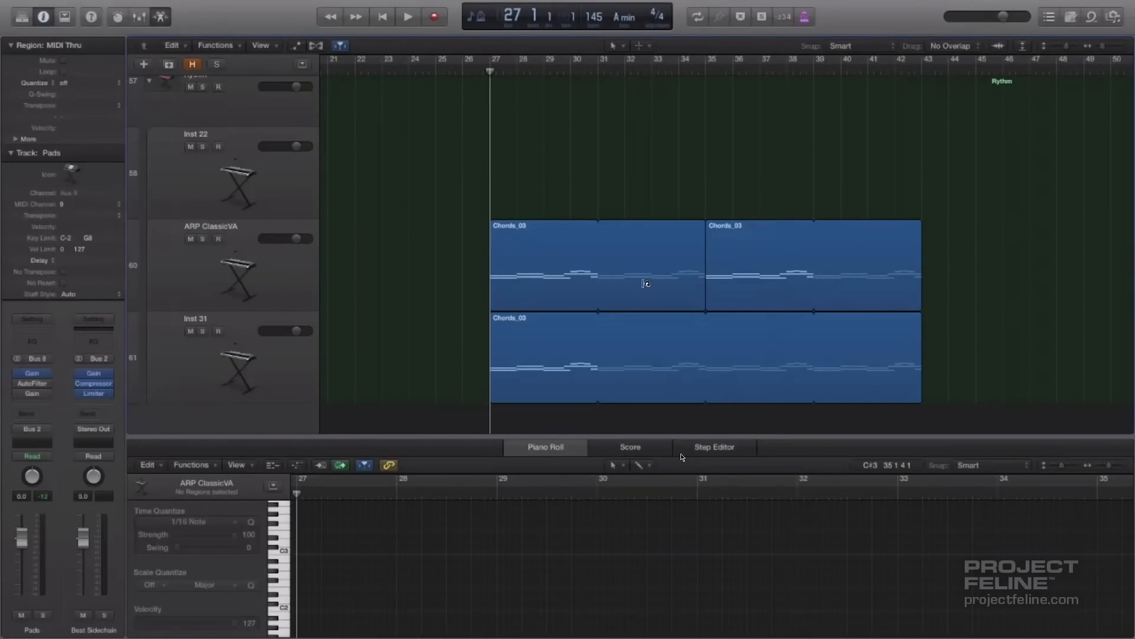
left_click(556, 298)
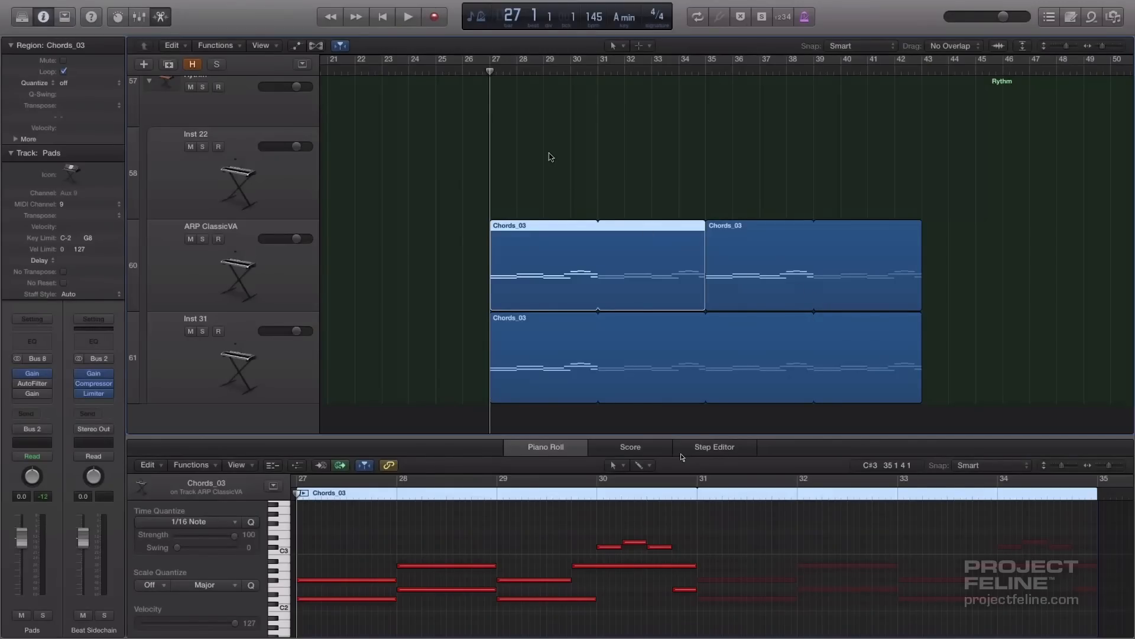
Solo the Rythm track stack and play its Chords_03 regions from bar 27 through bar 30
scroll(549, 154, "up", 1)
scroll(549, 154, "left", 10)
scroll(549, 154, "right", 13)
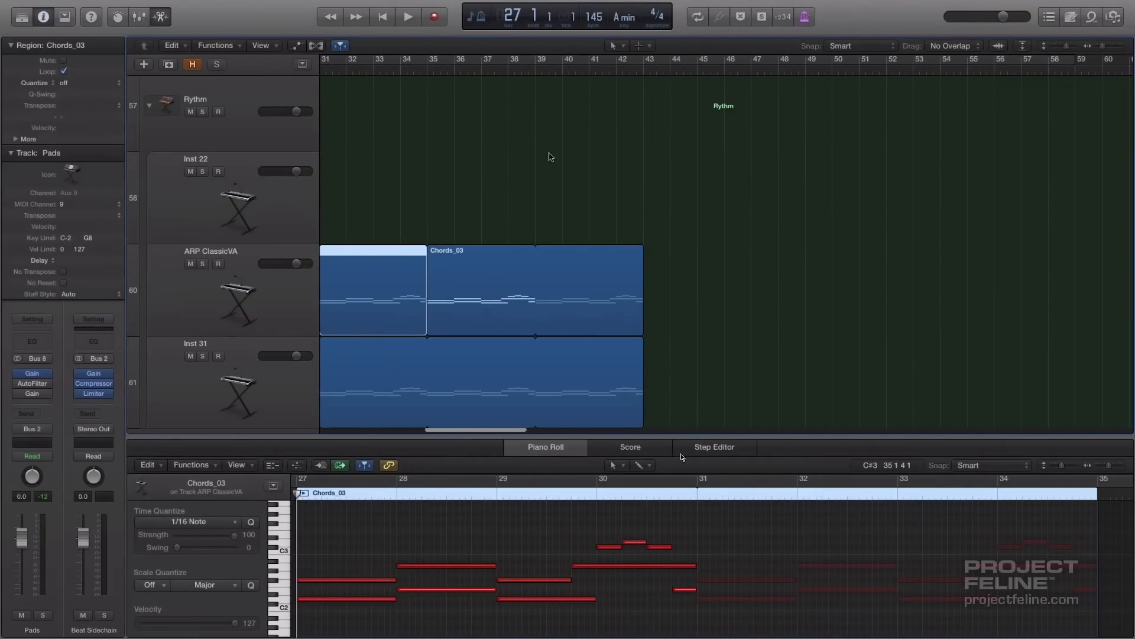
scroll(550, 157, "left", 6)
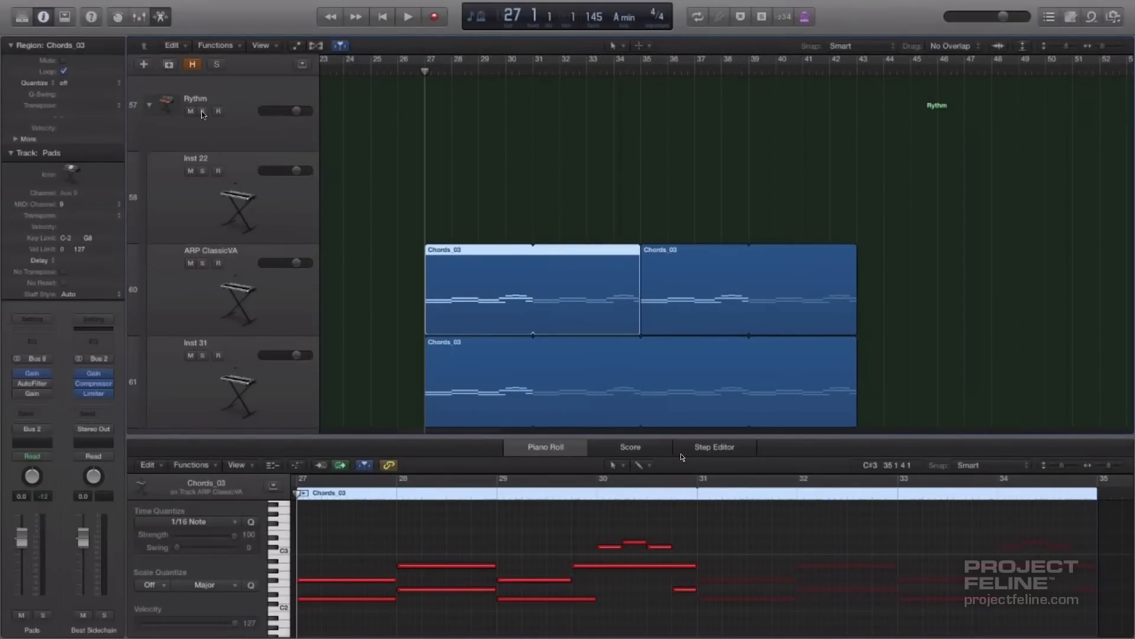
left_click(202, 112)
key("space")
scroll(535, 183, "down", 1)
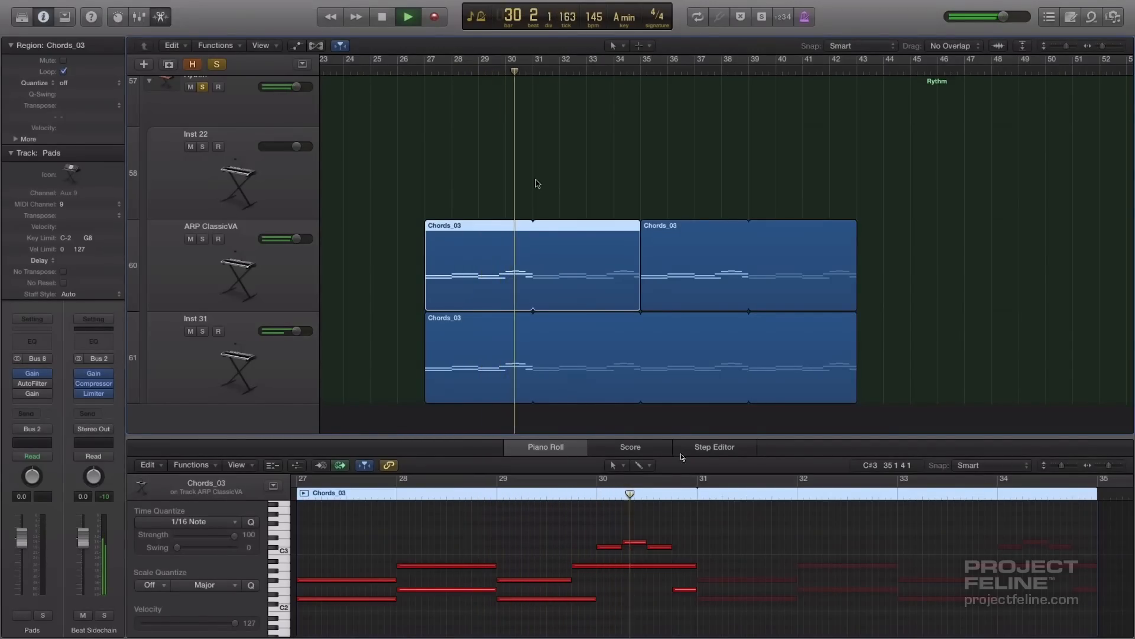
key("space")
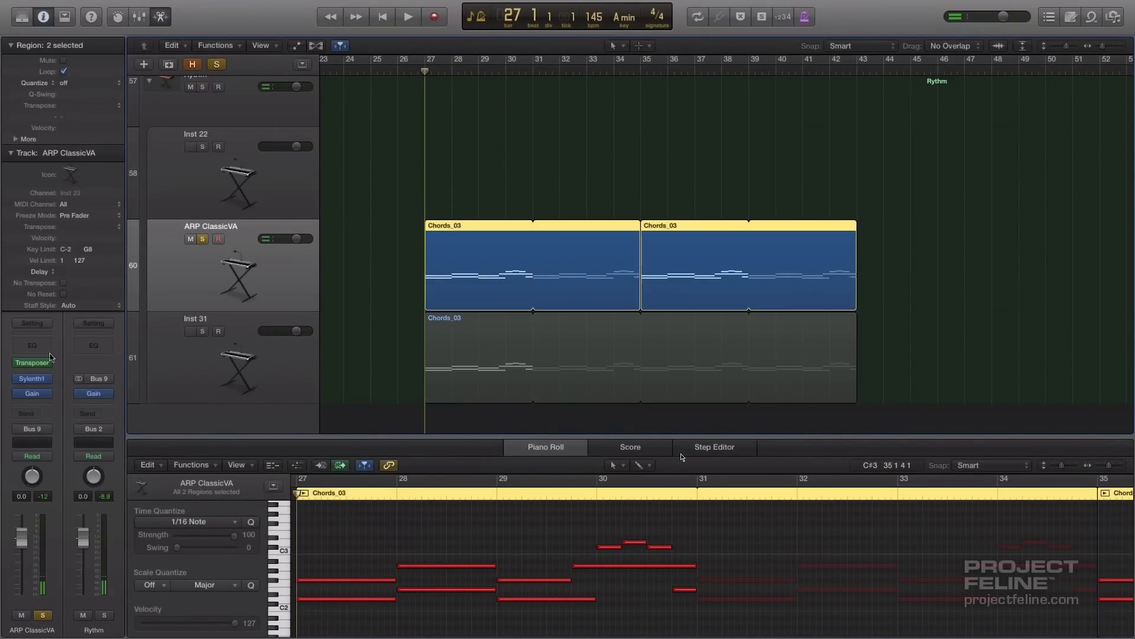
Inspect ARP ClassicVA's Sylenth1 synth settings and play its soloed region from bar 27 to the end of bar 30
left_click(23, 382)
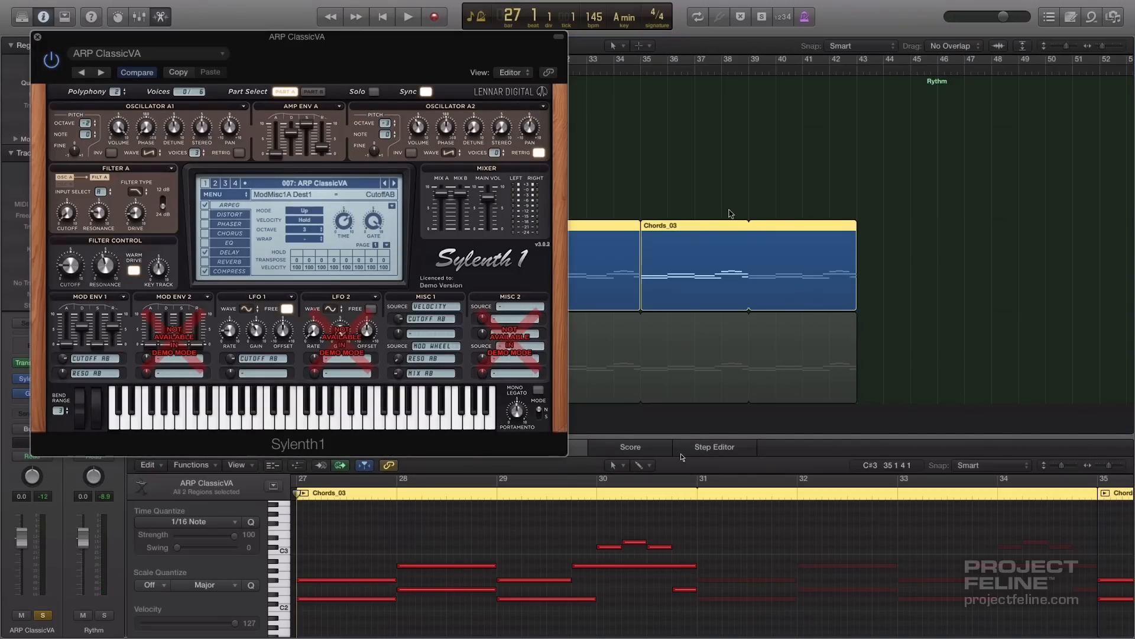
key("space")
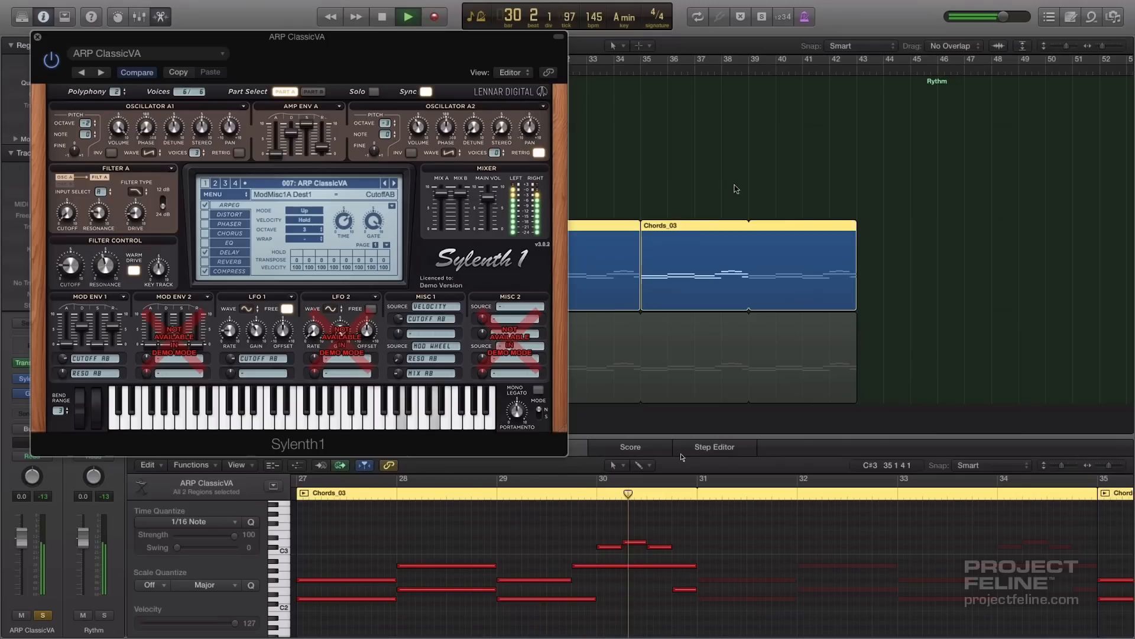
key("space")
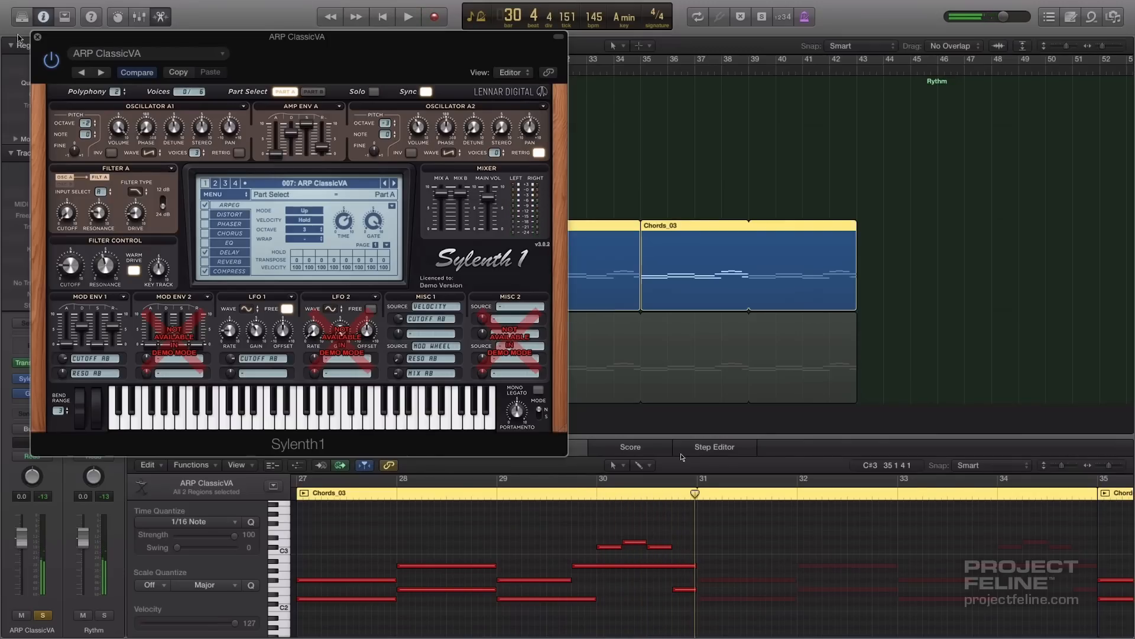
left_click(36, 38)
Solo Inst 31 instead of ARP ClassicVA and play its Chords_03 region from bar 27 through bar 30
left_click(258, 343)
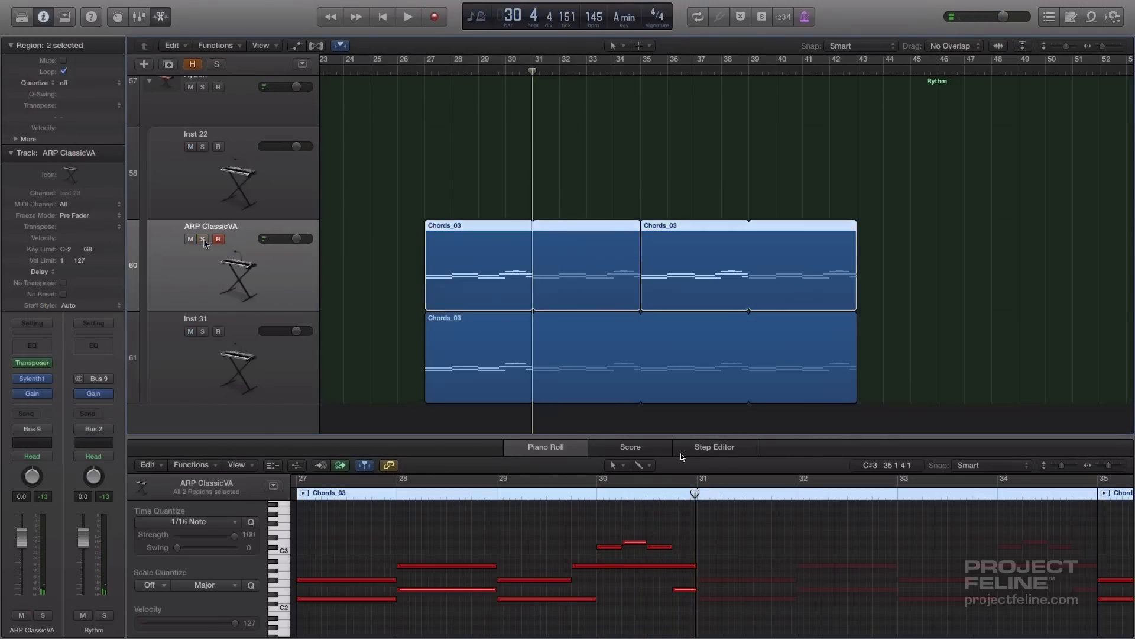
key("s")
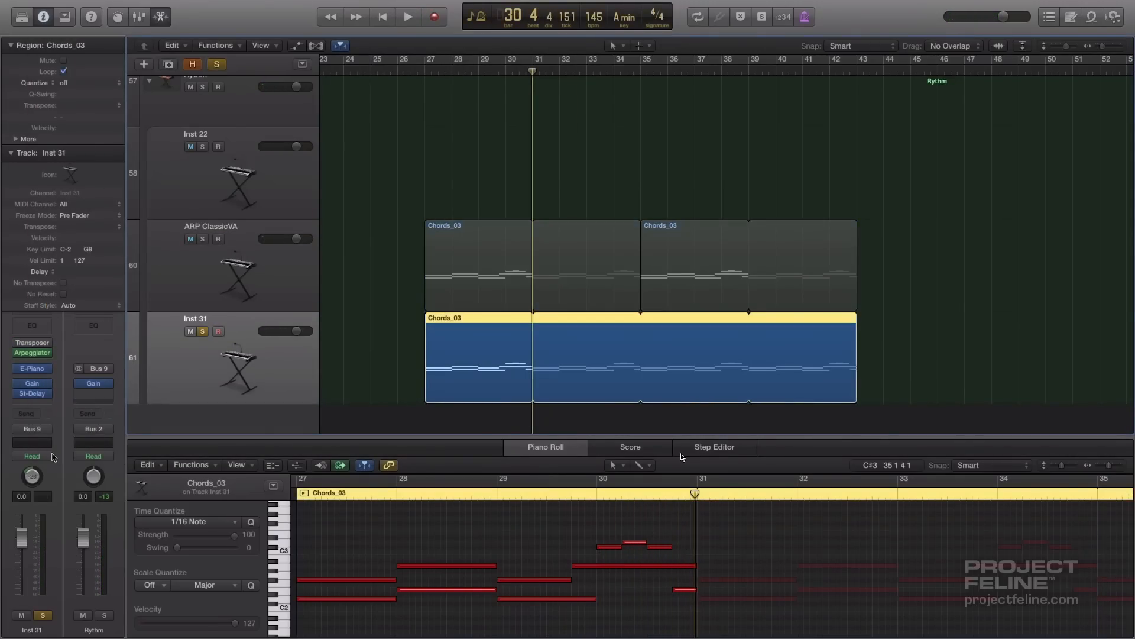
left_click(425, 72)
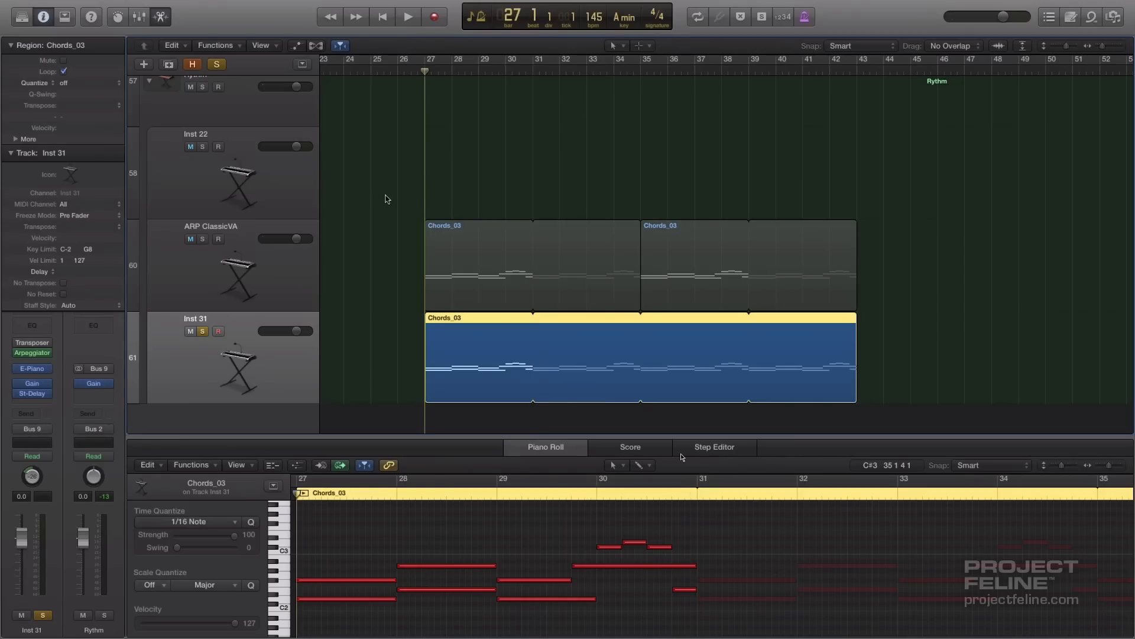
key("space")
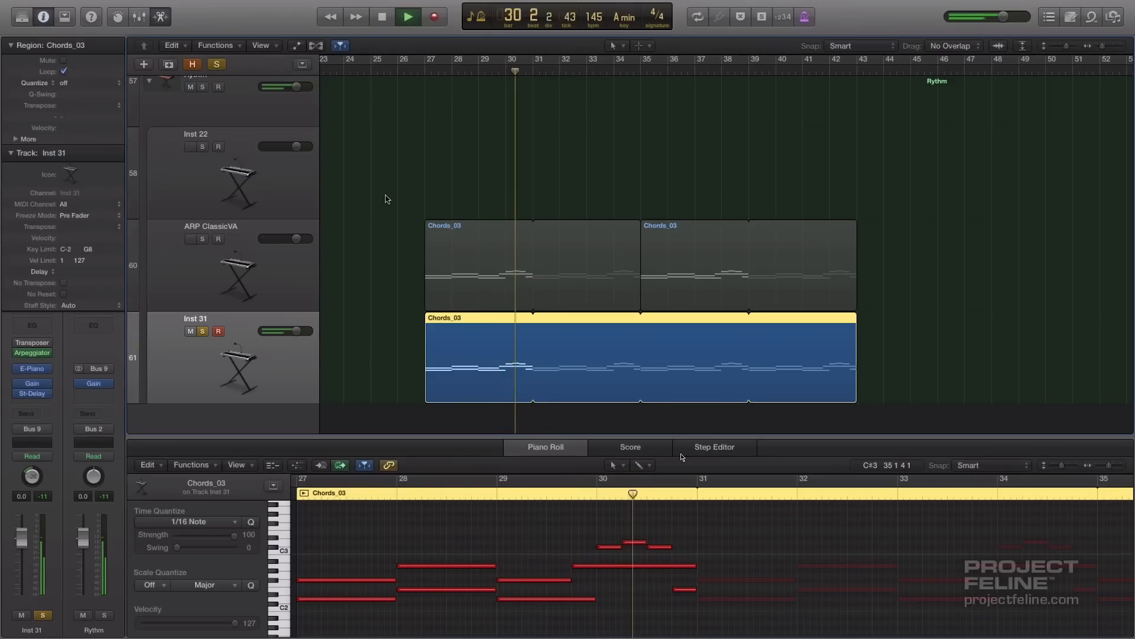
key("space")
Select the lower chord notes of bars 27 to 30 in the piano roll, deselect them and return the playhead to bar 27
scroll(423, 577, "left", 3)
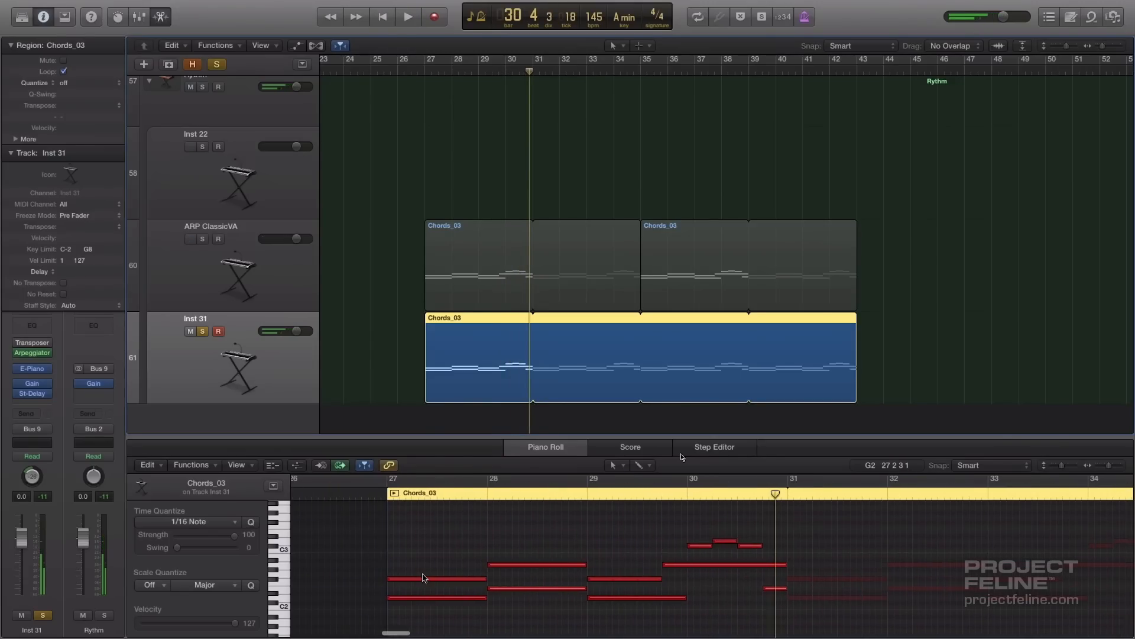
scroll(423, 578, "down", 3)
left_click_drag(385, 513, 786, 590)
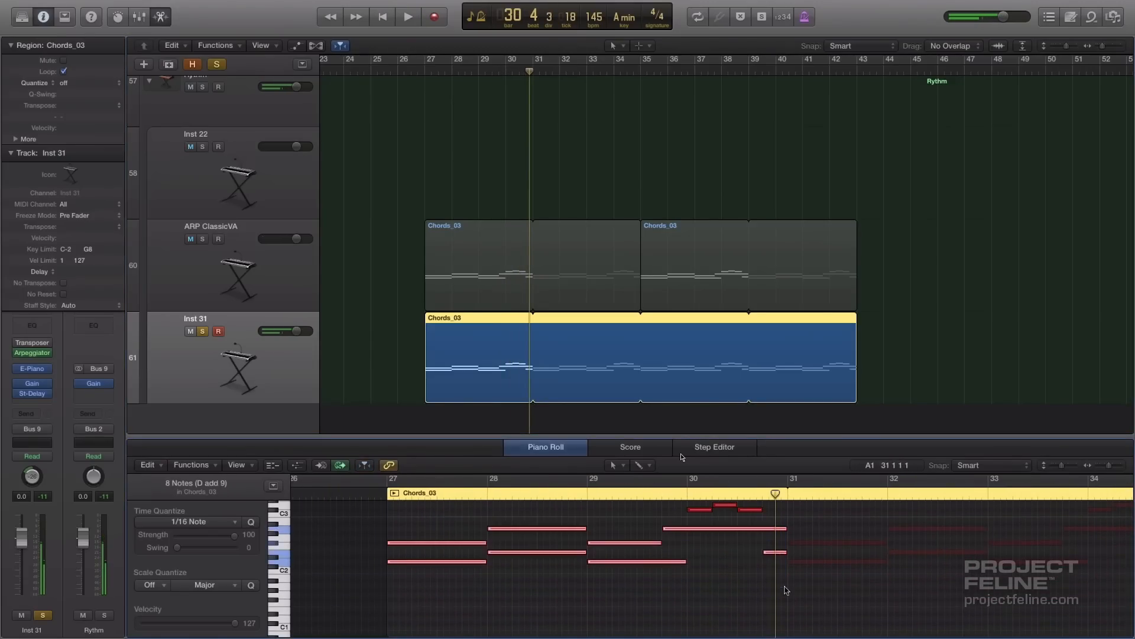
left_click(663, 603)
left_click(388, 494)
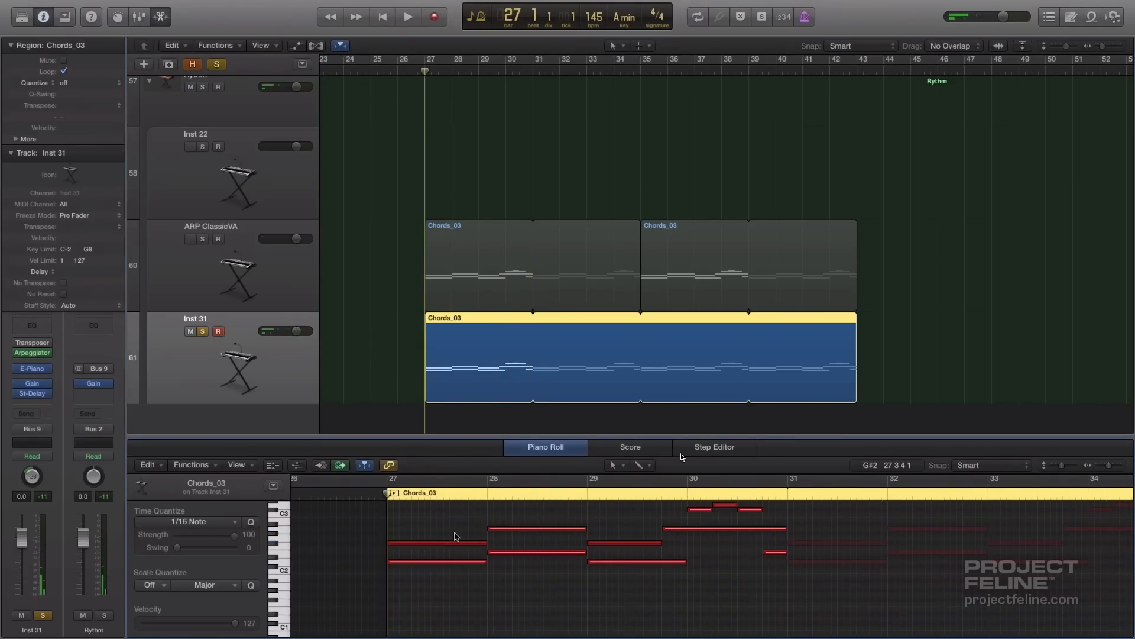
scroll(454, 536, "up", 3)
Inspect Inst 31's Arpeggiator settings and play its Chords_03 region from bar 27 into bar 28
left_click(32, 353)
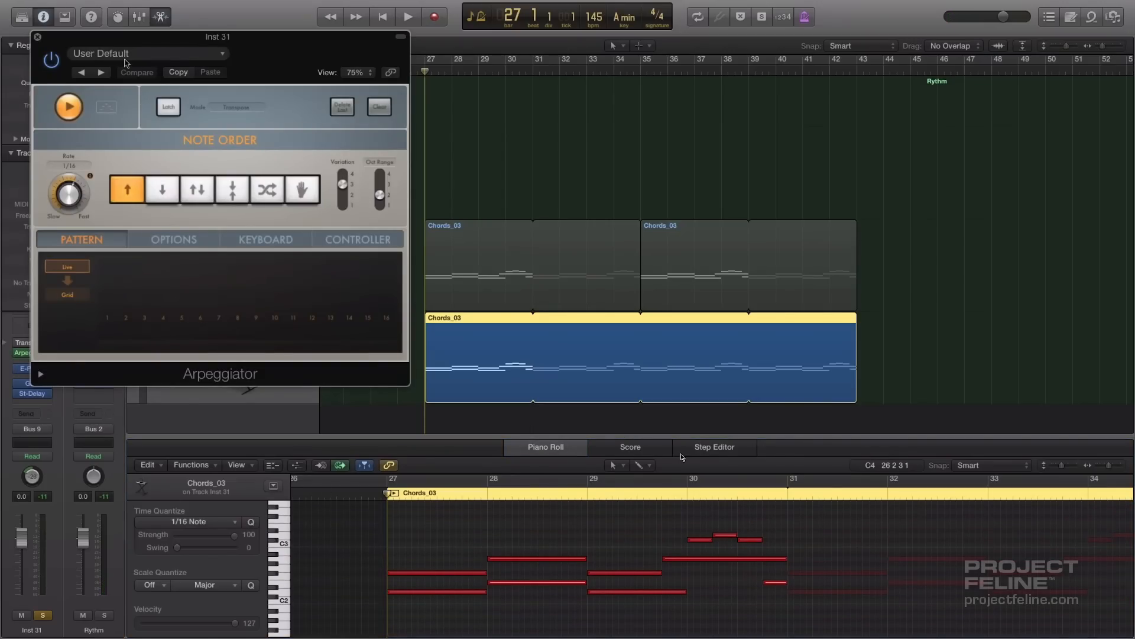
scroll(441, 177, "left", 3)
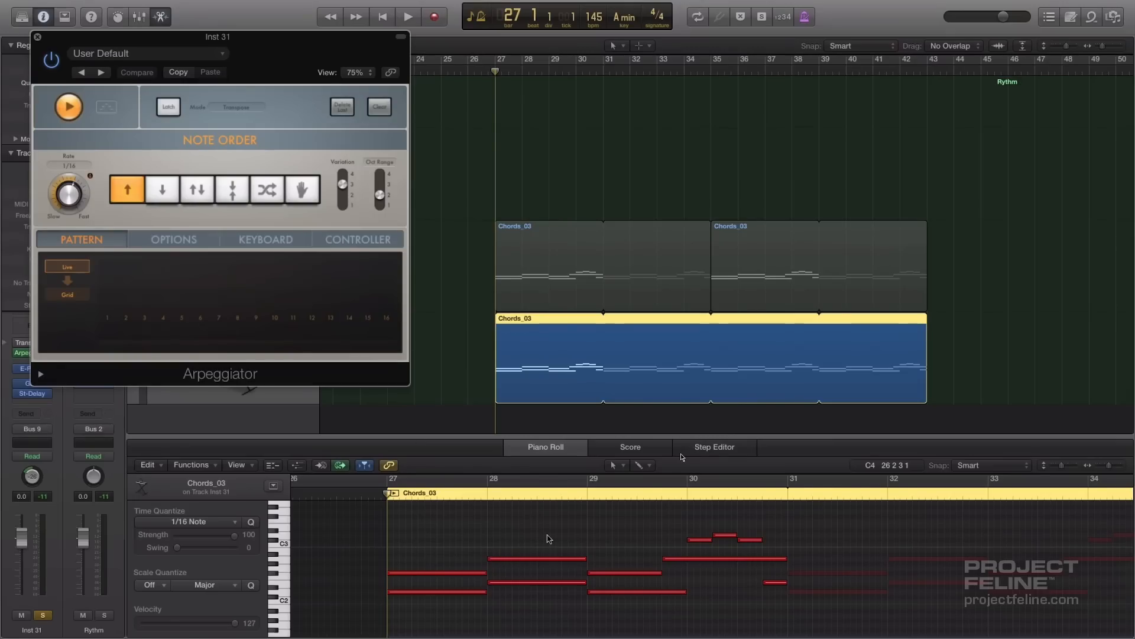
key("space")
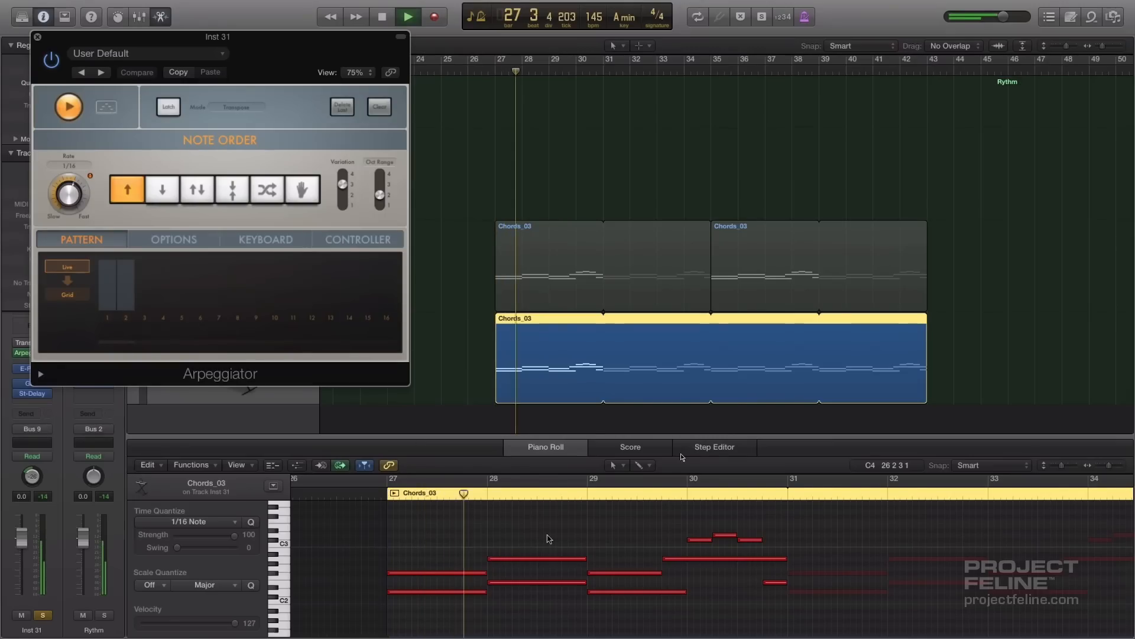
key("space")
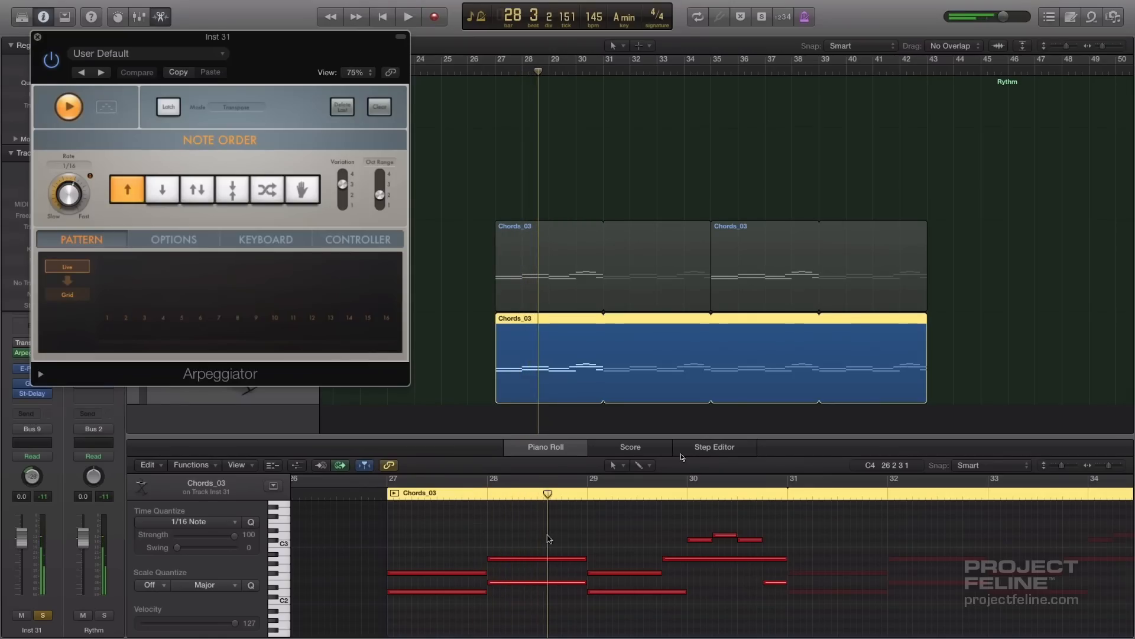
Open Musical Typing and play test chords at octave C2 through Inst 31's Arpeggiator
key("super+k")
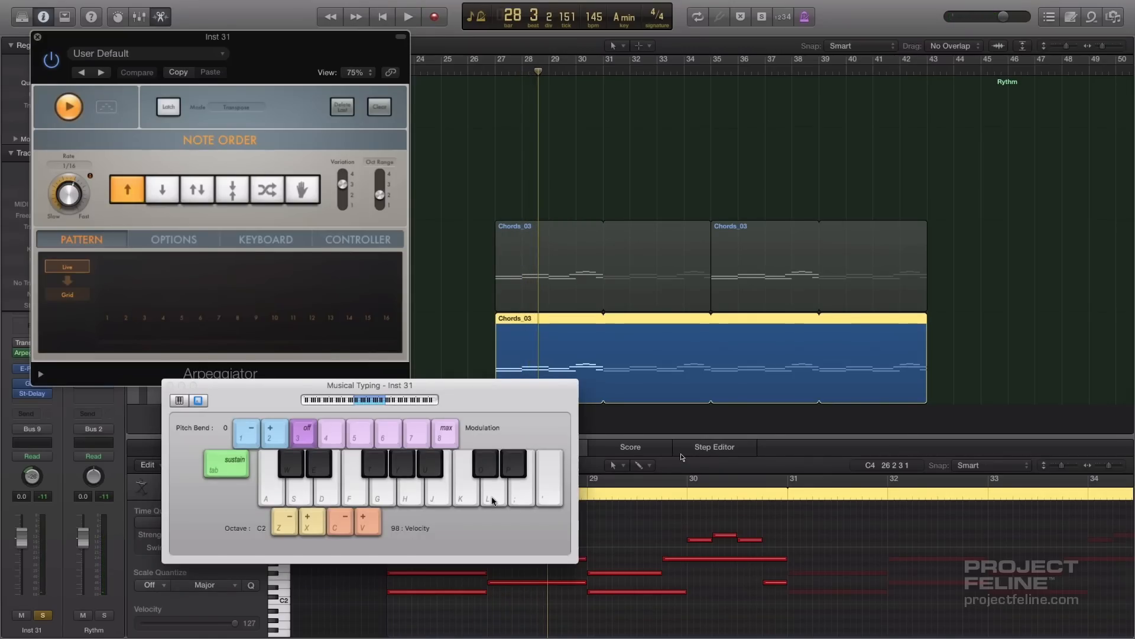
key("a")
key("d")
key("h")
key("f")
key("h")
key("l")
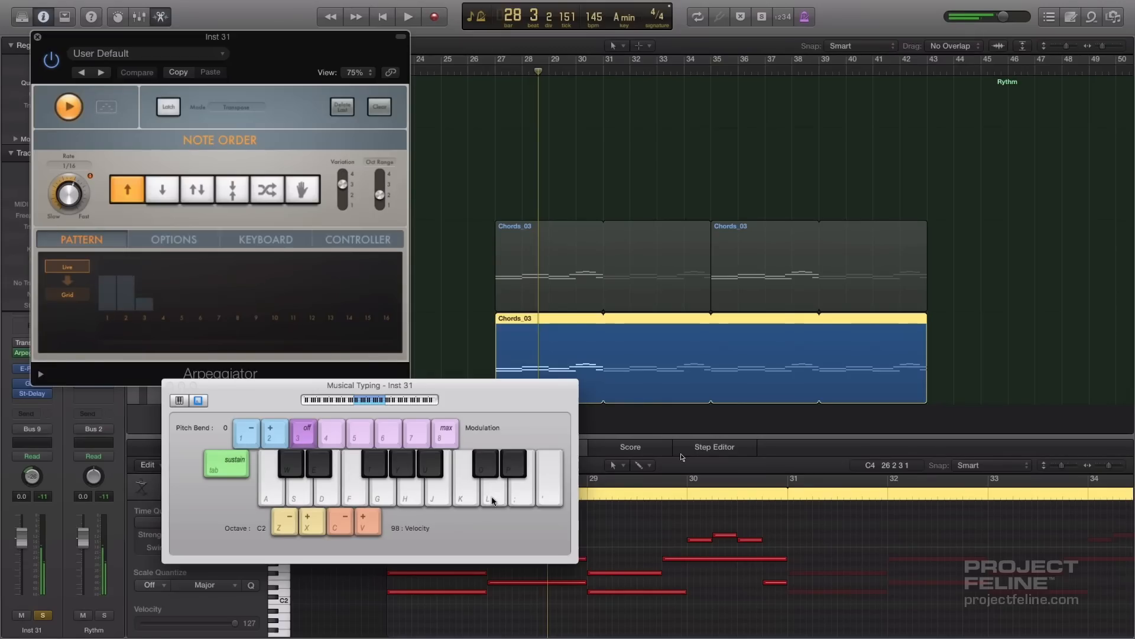
key("h")
key("k")
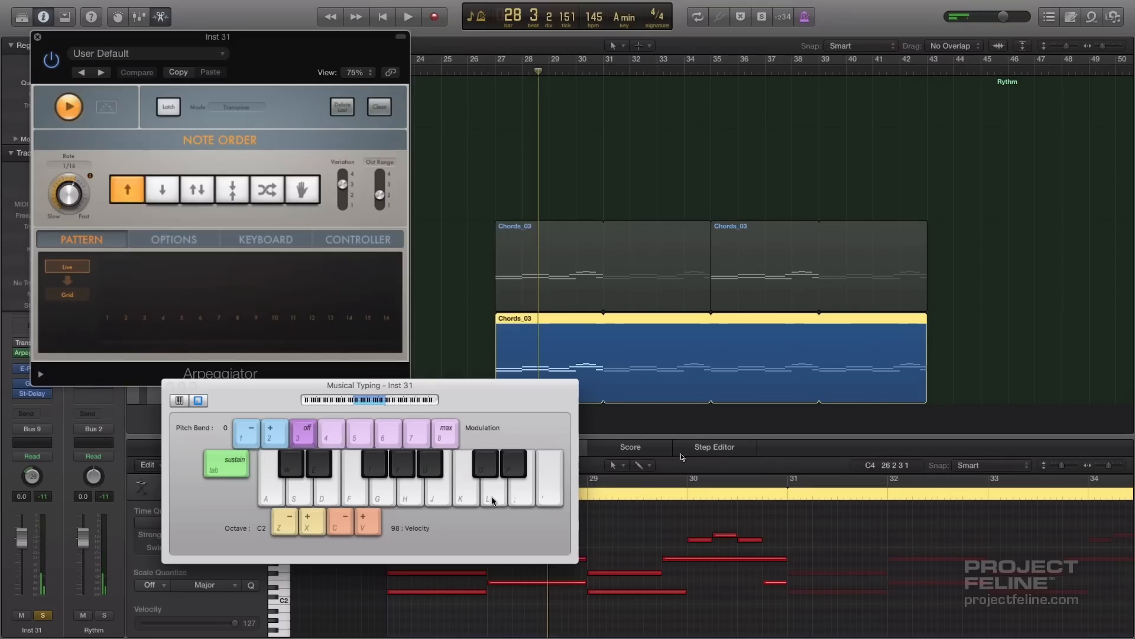
key("l")
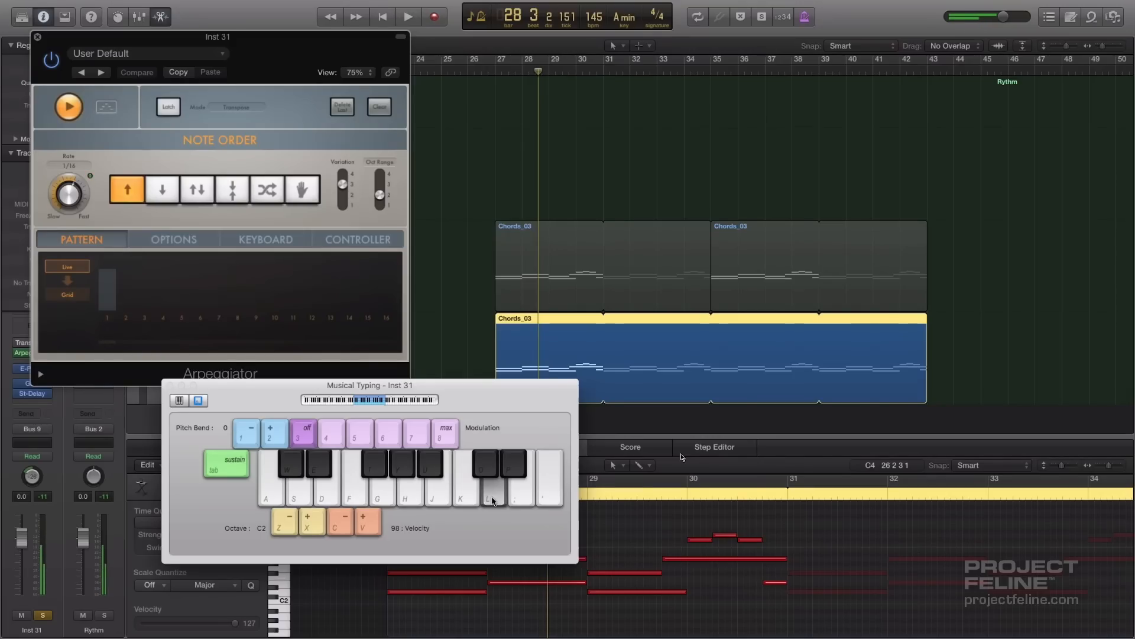
Raise the Musical Typing octave to C3 and play test notes through the Arpeggiator
key("x")
key("d")
key("k")
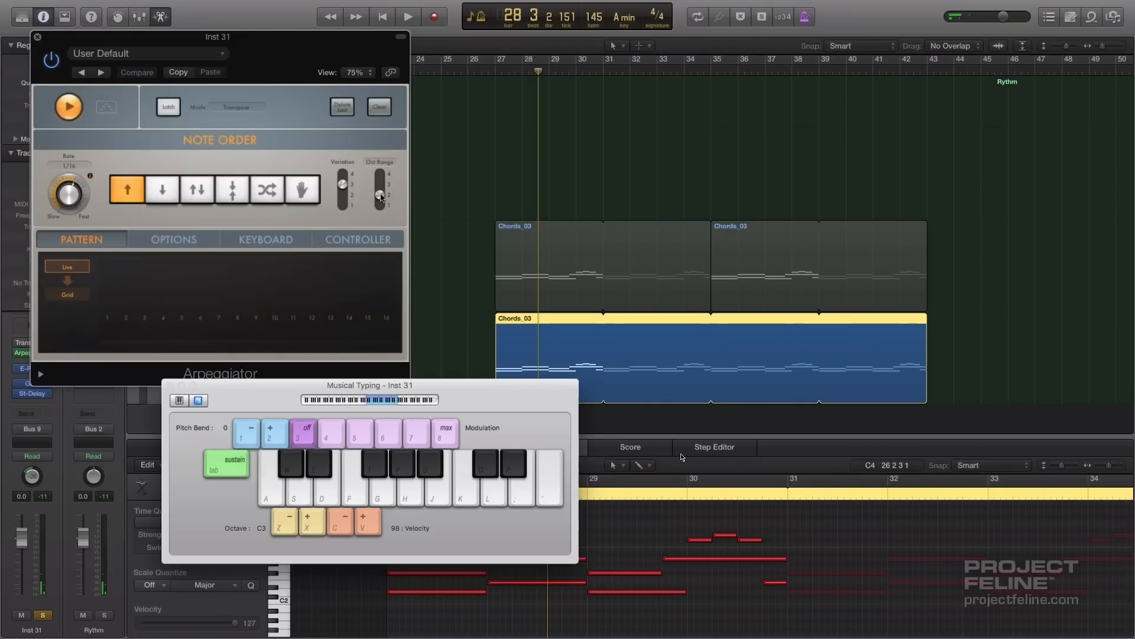
Compare Arpeggiator octave ranges of 4 and 1 by playing test chords with Musical Typing
left_click_drag(380, 197, 380, 187)
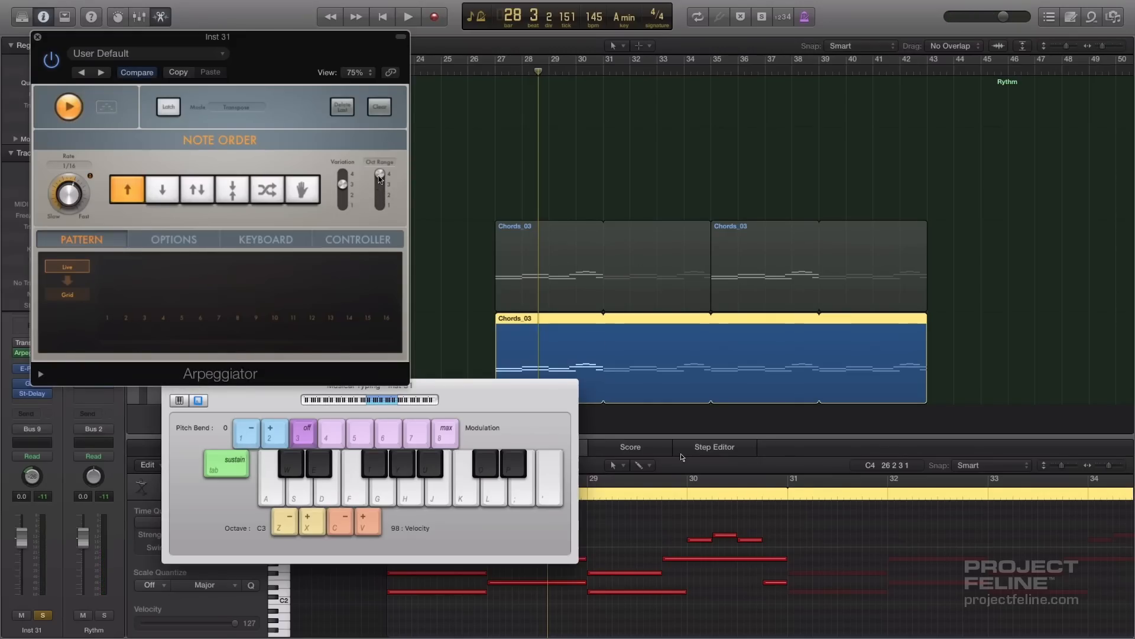
key("a")
key("d")
key("h")
key("a")
key("d")
key("h")
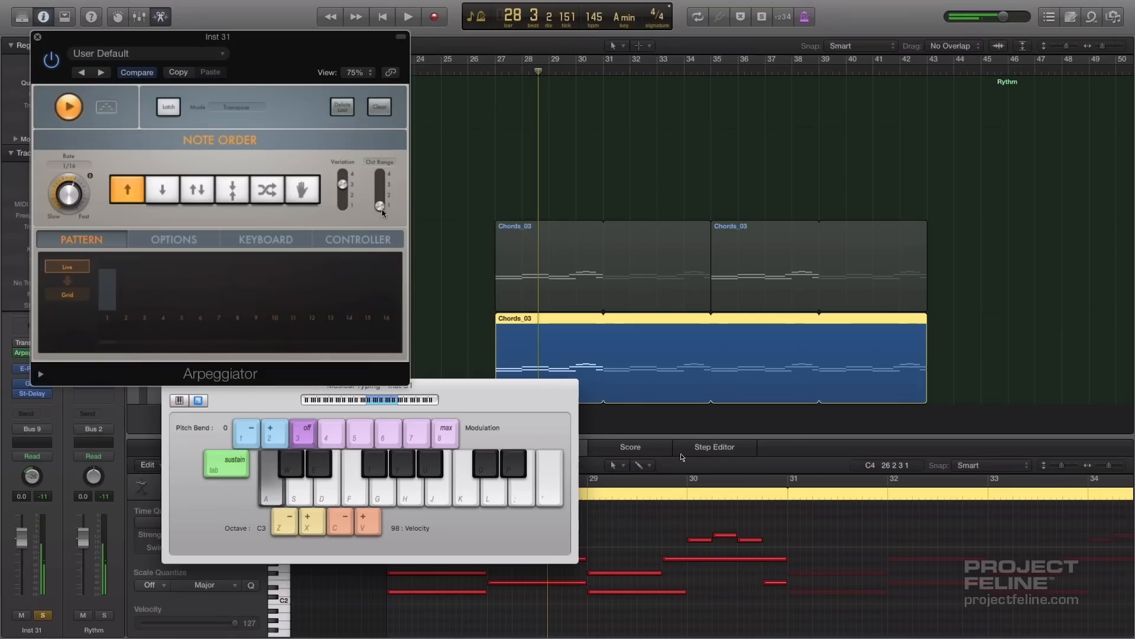
key("d")
key("f")
key("k")
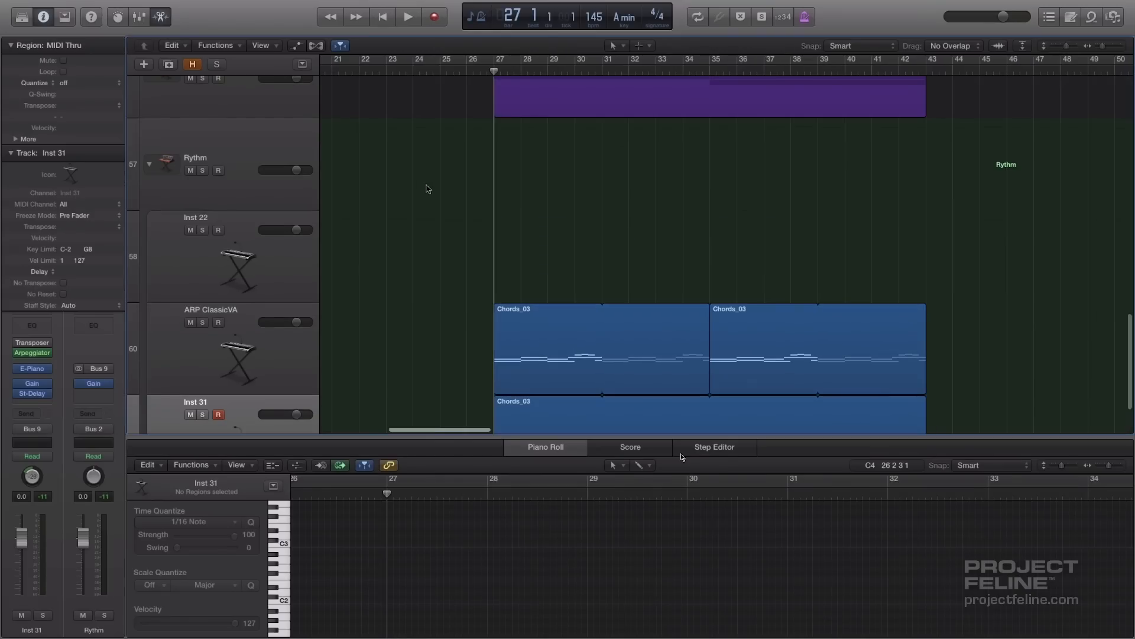
Set the playhead to bar 11 and open the Sub Synth Bass track's first Bass_01 region in the piano roll
scroll(428, 188, "down", 3)
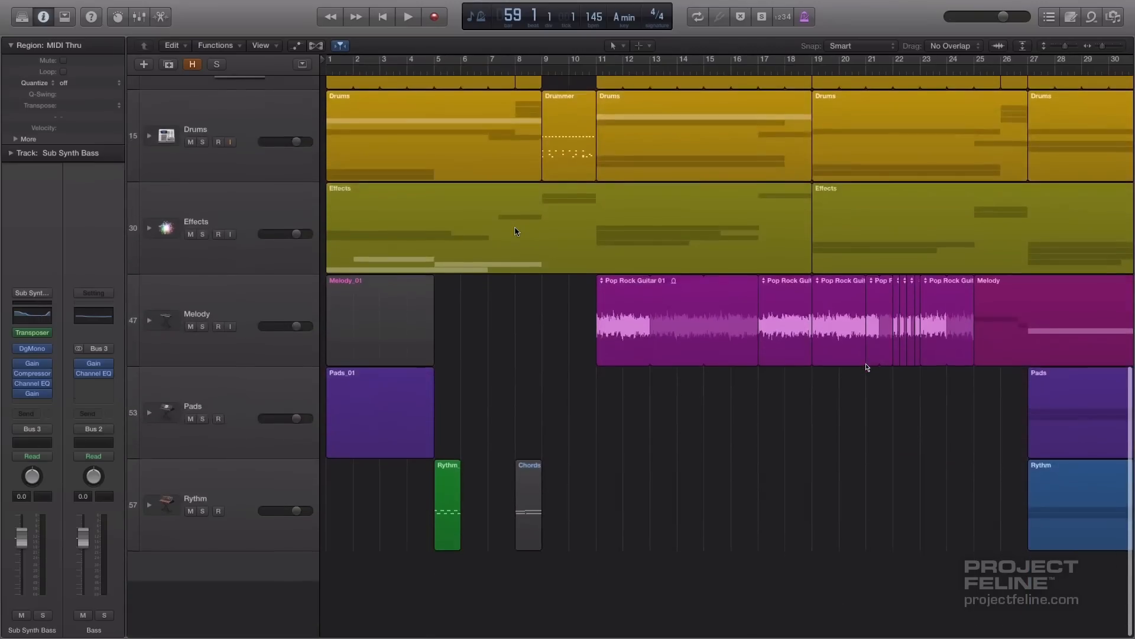
scroll(867, 367, "up", 10)
scroll(865, 363, "down", 3)
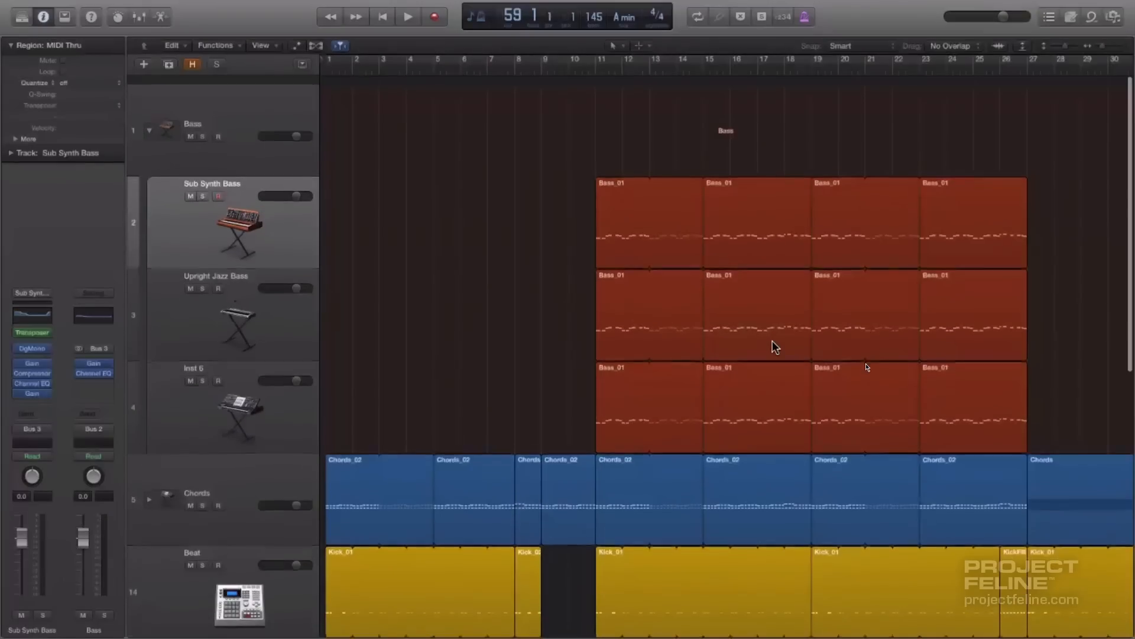
left_click(596, 72)
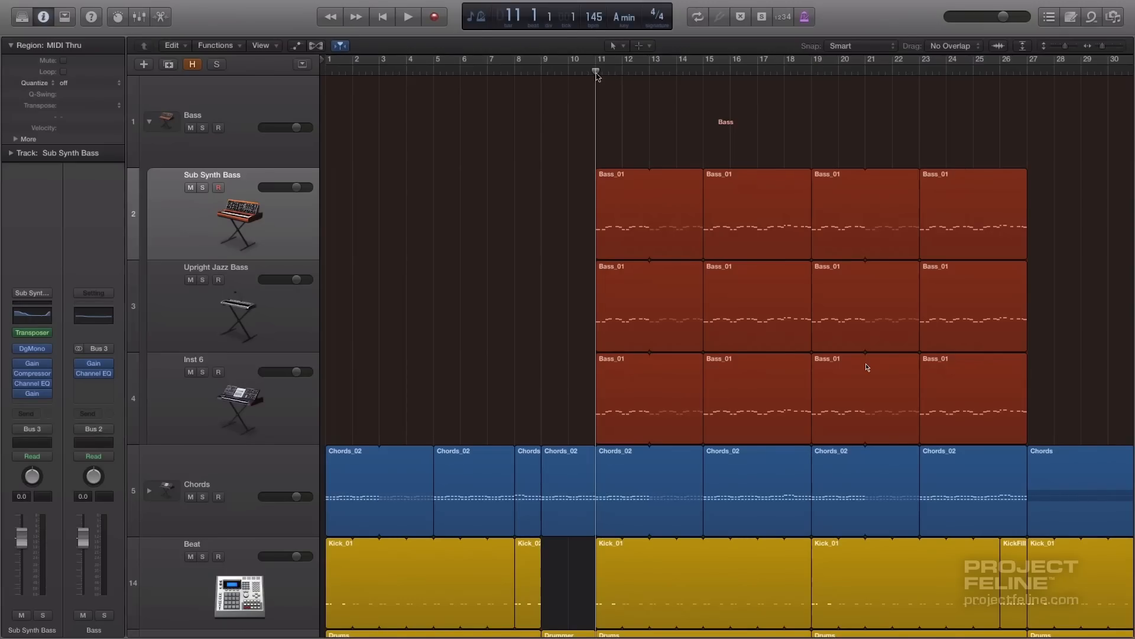
double_click(617, 233)
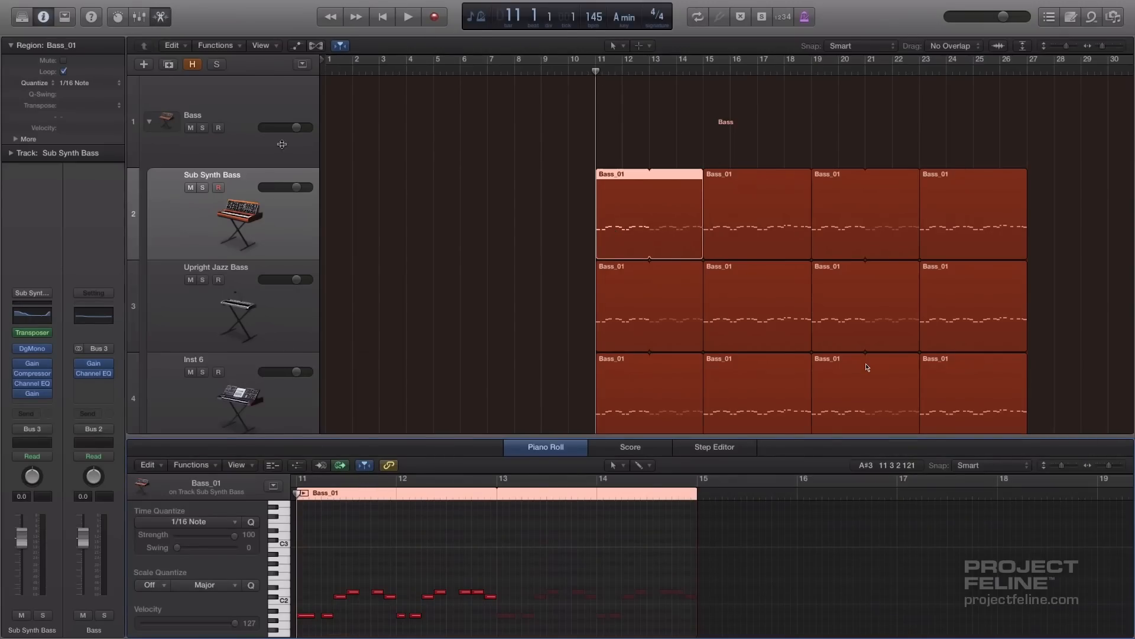
Solo Upright Jazz Bass and play its first Bass_01 region from bar 11 to the end of bar 14
scroll(239, 407, "down", 5)
scroll(239, 407, "up", 5)
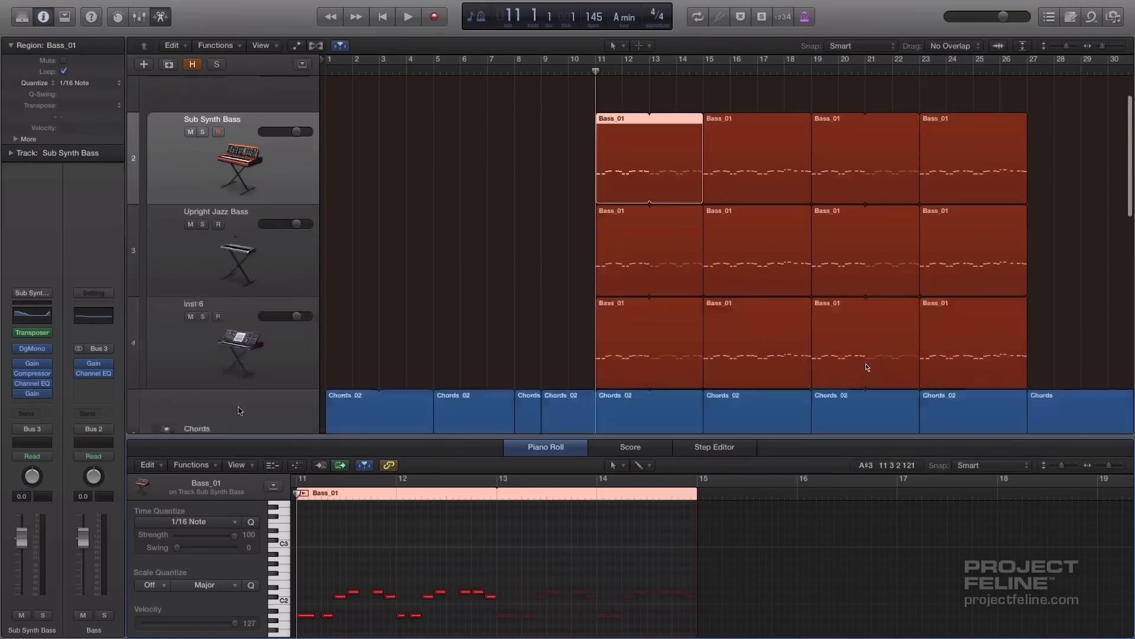
scroll(252, 394, "down", 1)
left_click(202, 260)
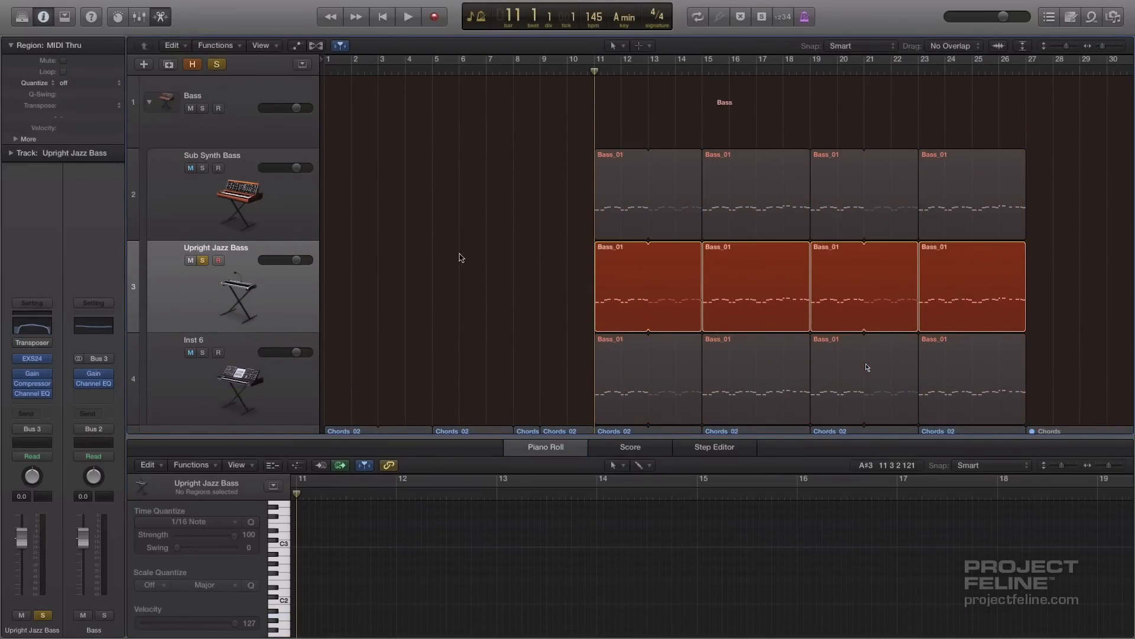
left_click(621, 289)
key("space")
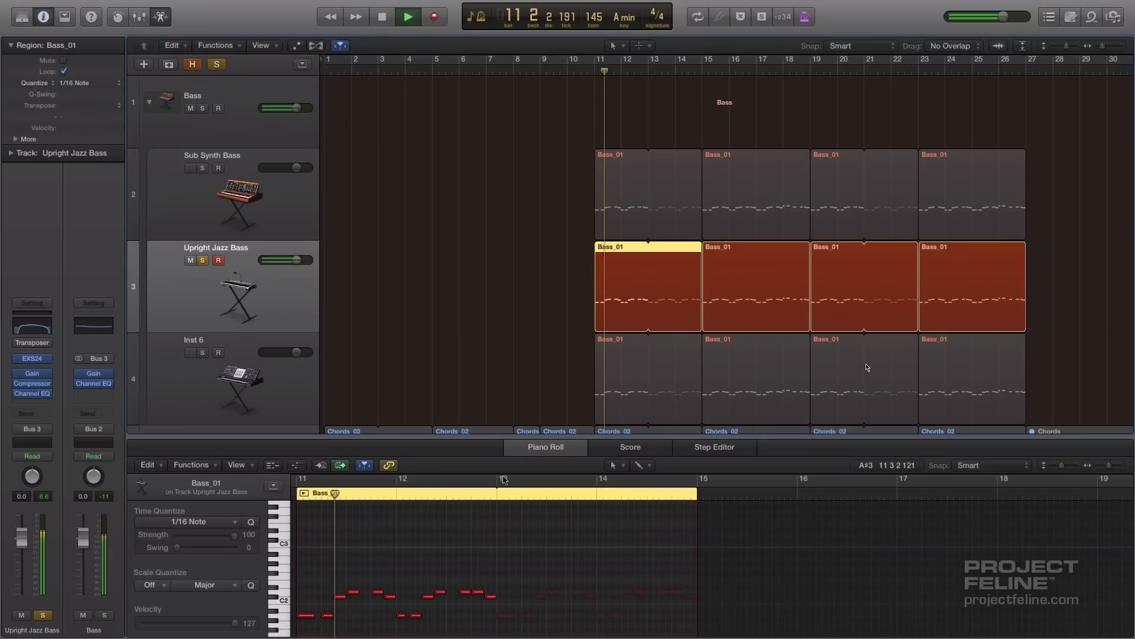
scroll(500, 503, "down", 2)
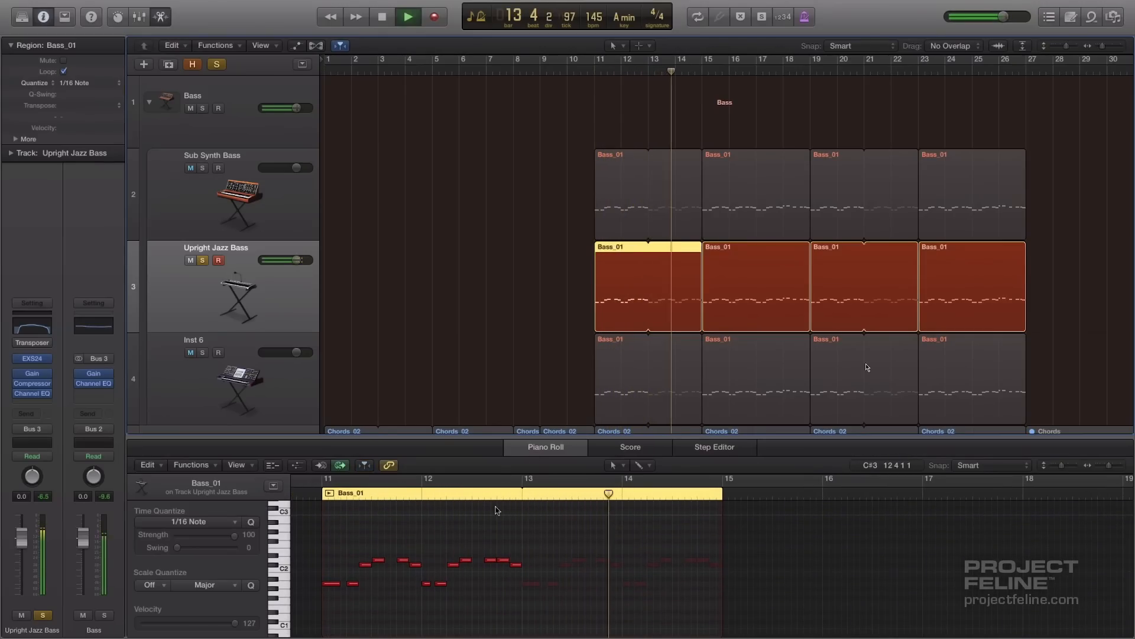
key("space")
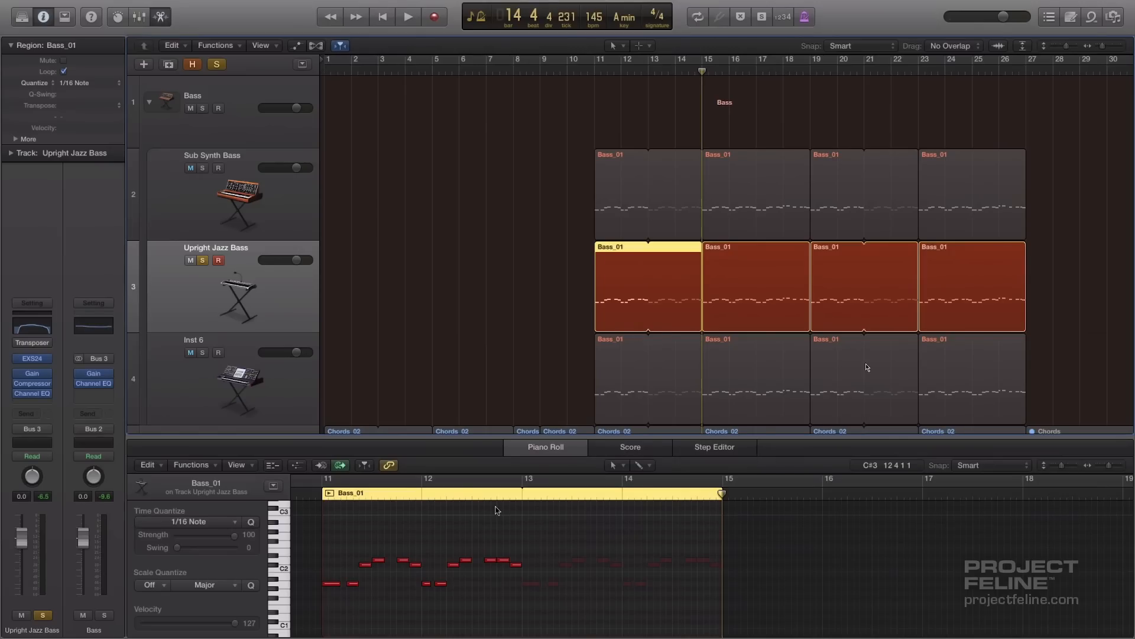
Solo the Inst 6 track in place of Upright Jazz Bass and play its first Bass_01 region from bar 11
left_click(590, 77)
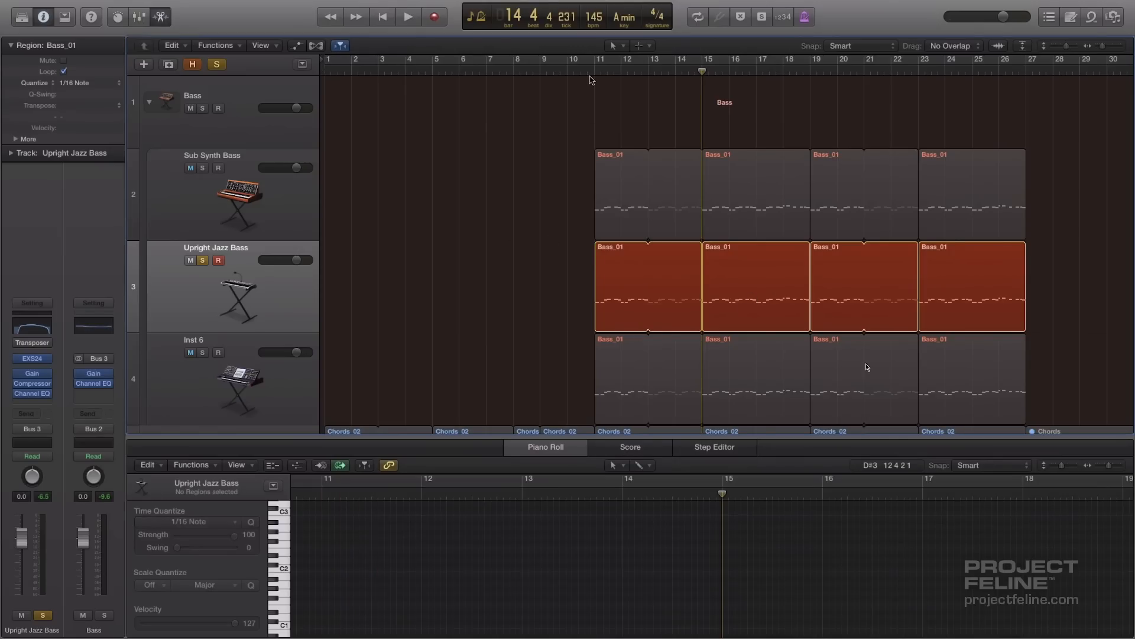
left_click(594, 71)
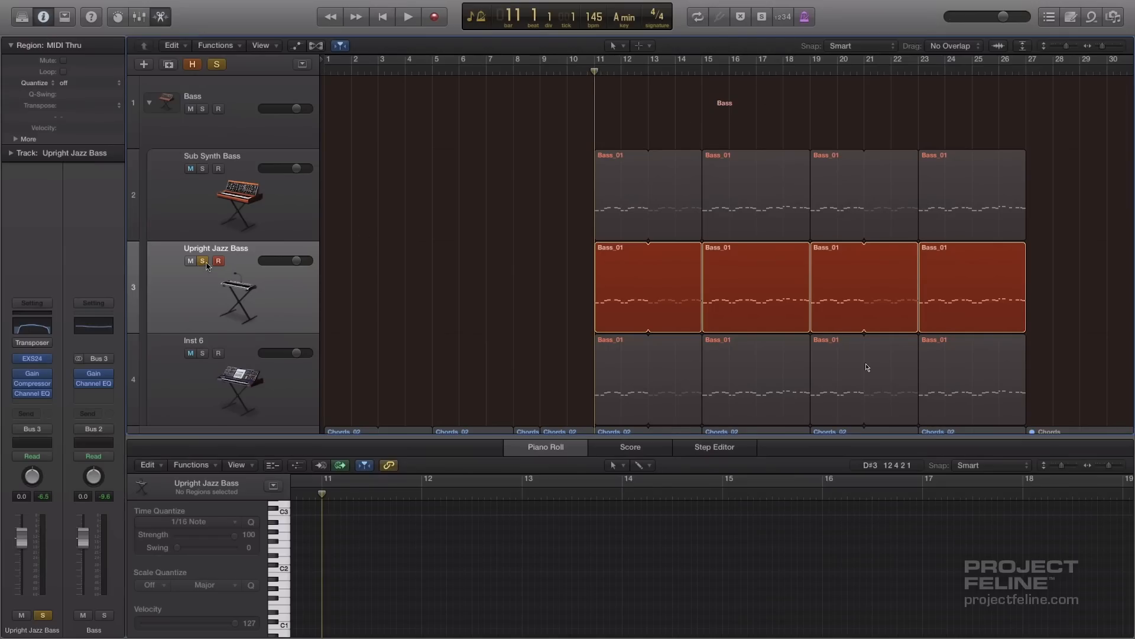
left_click(201, 354)
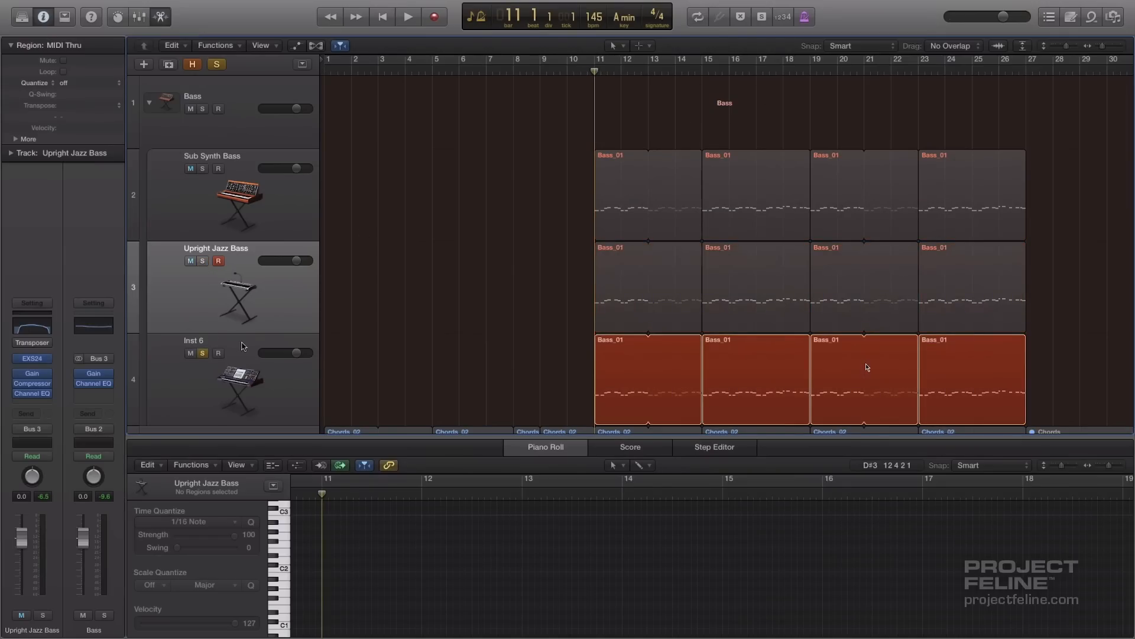
left_click(626, 377)
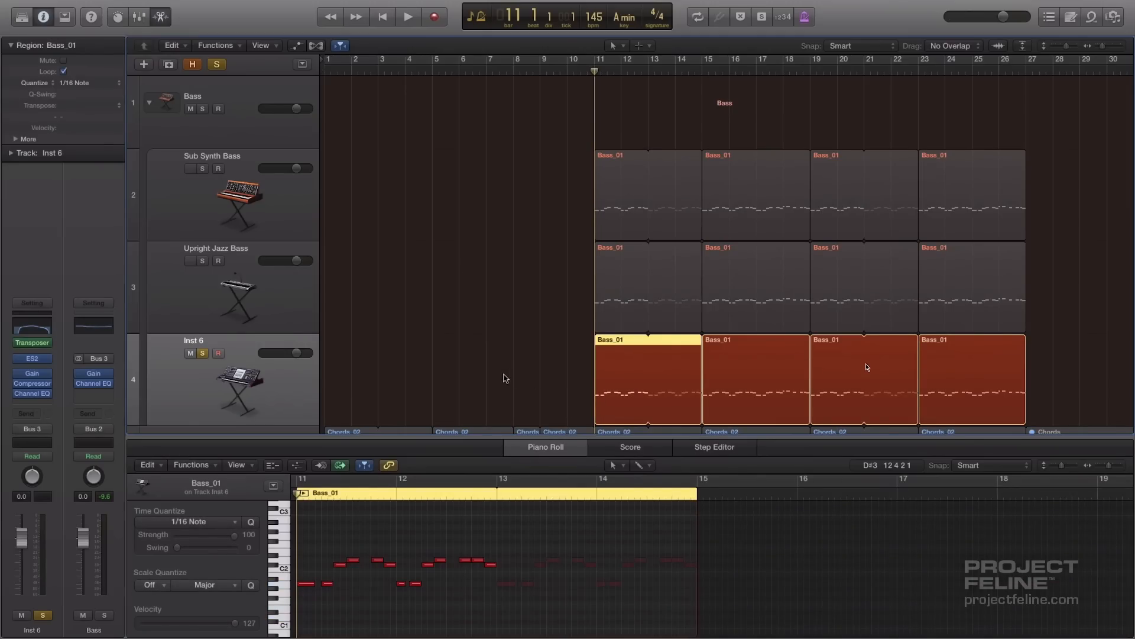
key("space")
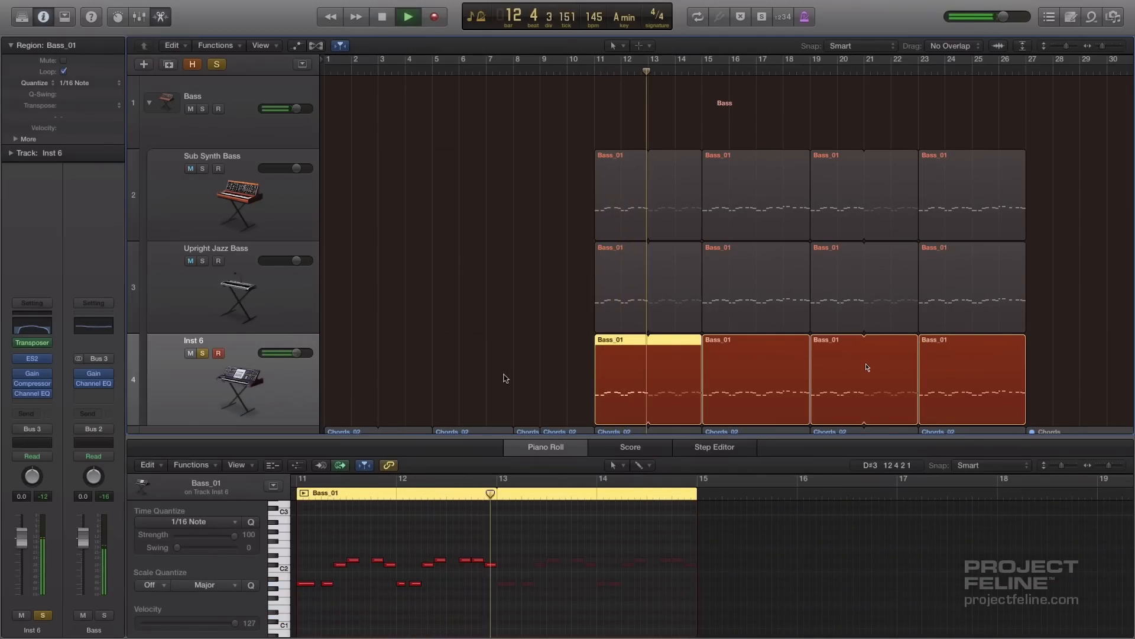
key("space")
left_click(594, 72)
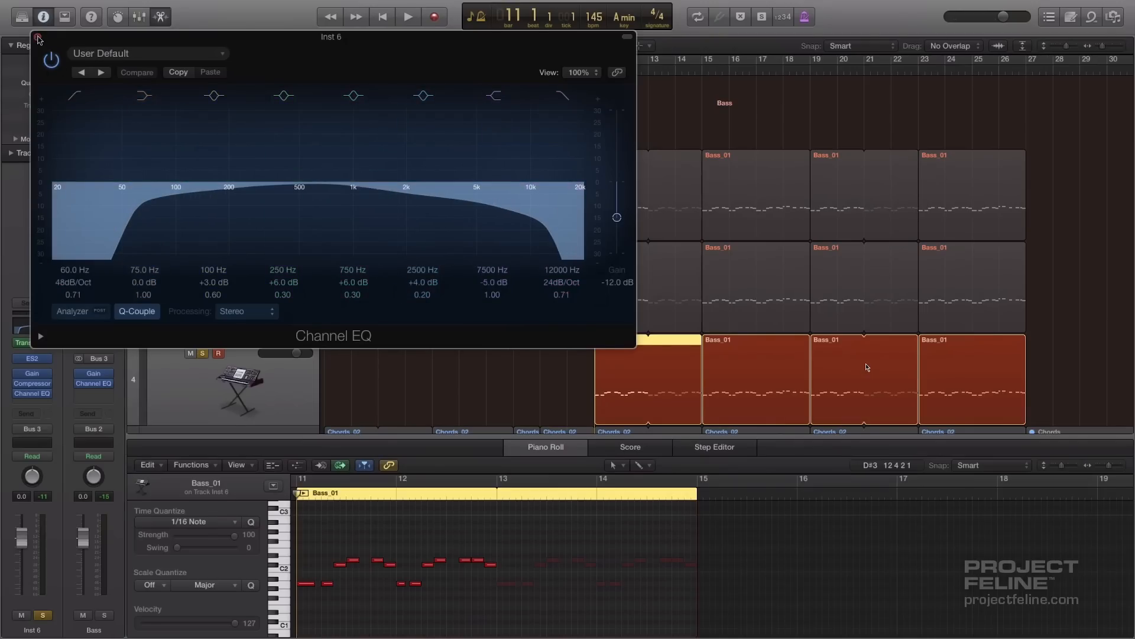
Close Inst 6's Channel EQ and switch the solo from Inst 6 to the Sub Synth Bass track
left_click(38, 37)
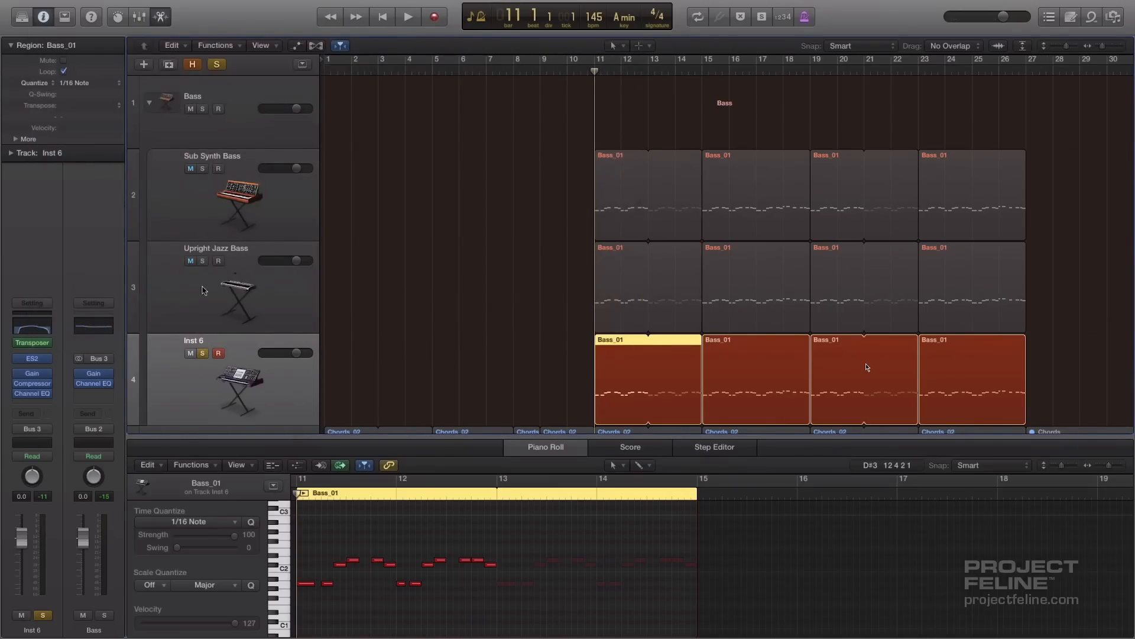
key("s")
left_click(256, 163)
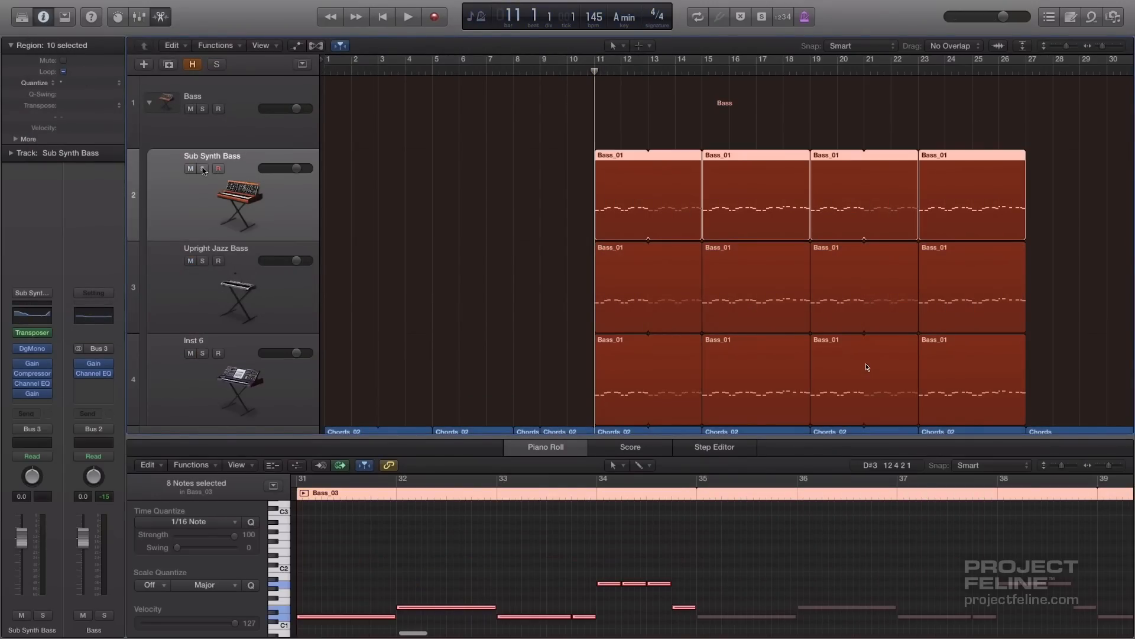
key("s")
left_click(494, 218)
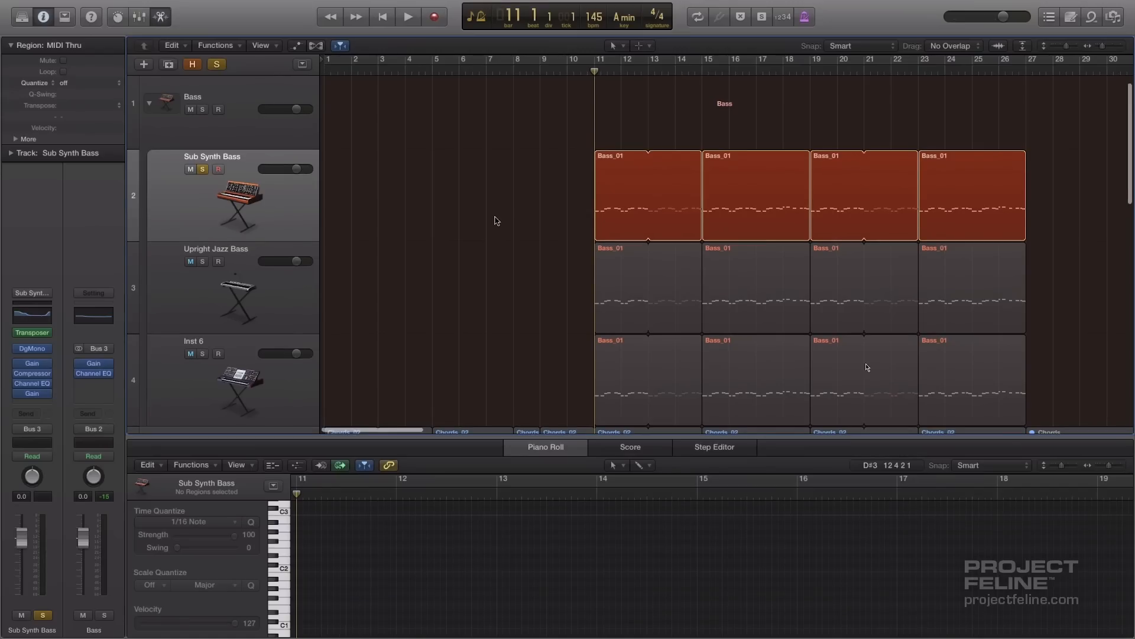
scroll(496, 220, "up", 1)
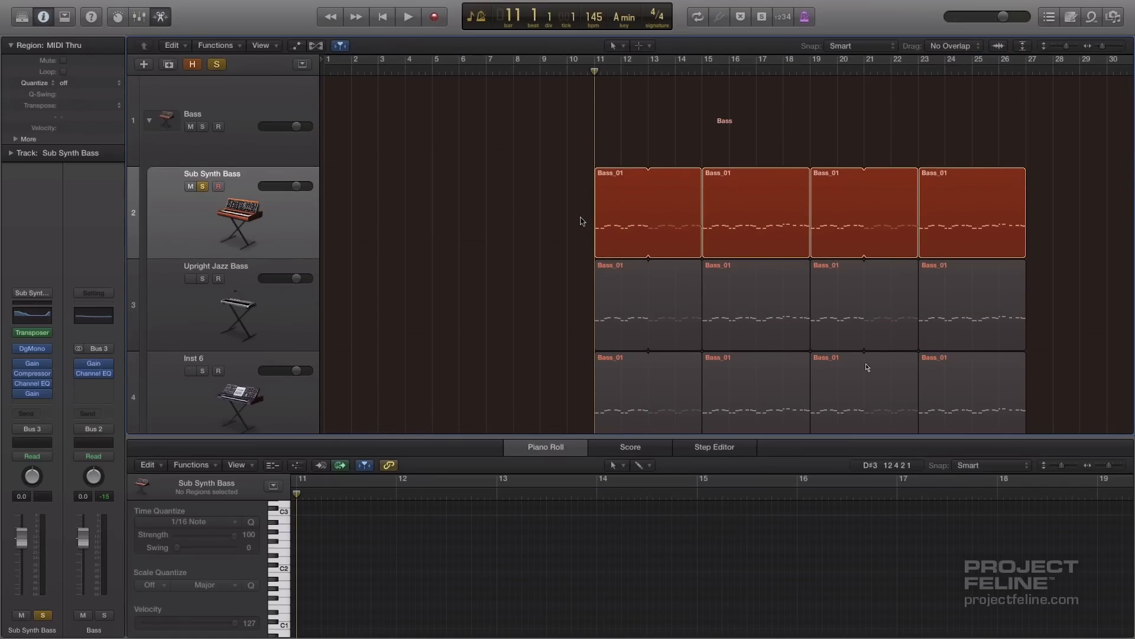
Open the Sub Synth Bass track's first Bass_01 region and examine the track's Digital Mono instrument and Channel EQ settings
left_click(615, 224)
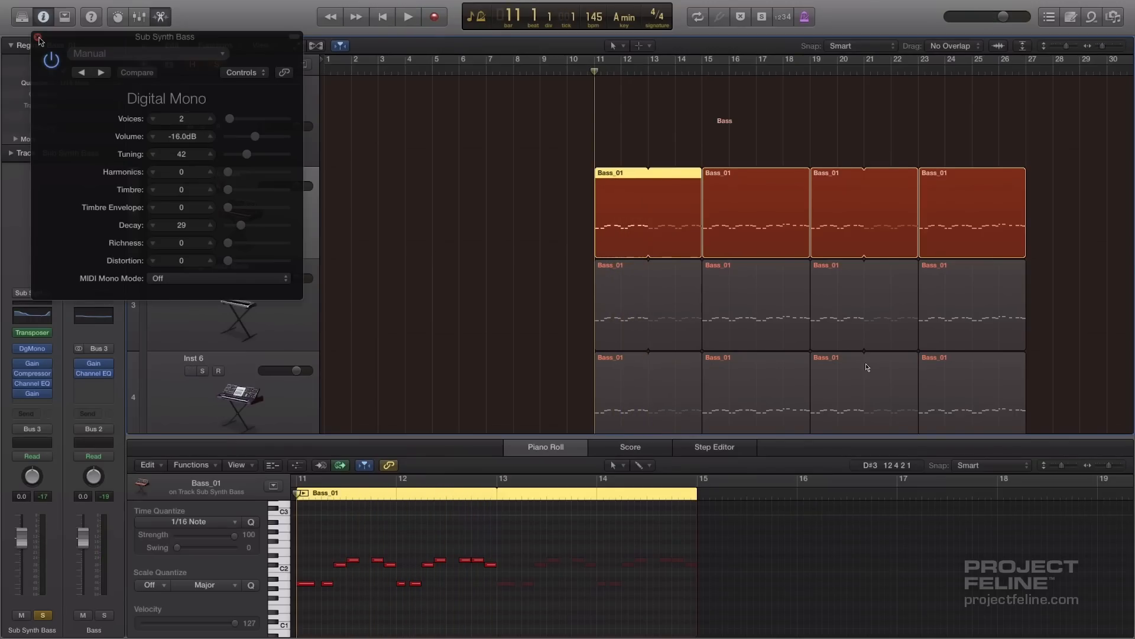
left_click(36, 36)
left_click(32, 386)
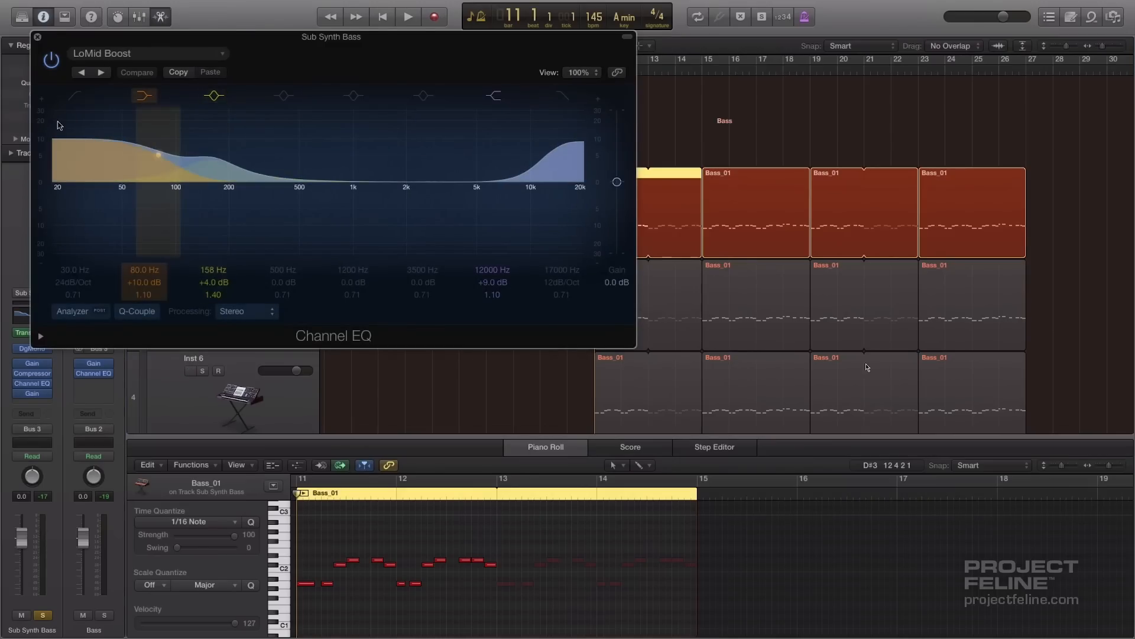
left_click(38, 38)
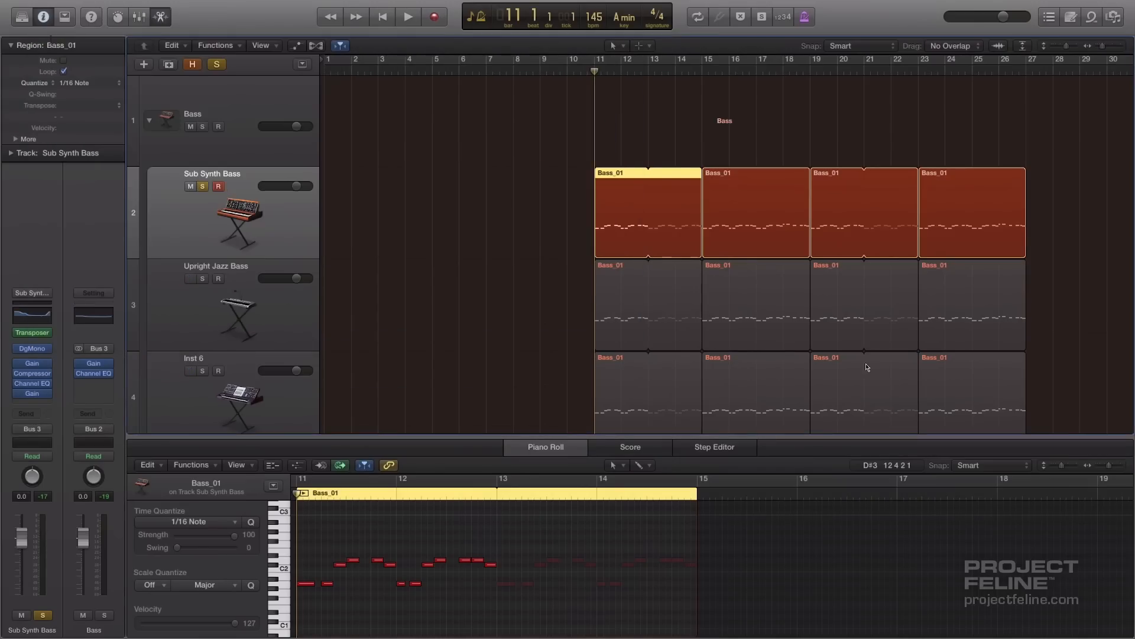
left_click(433, 232)
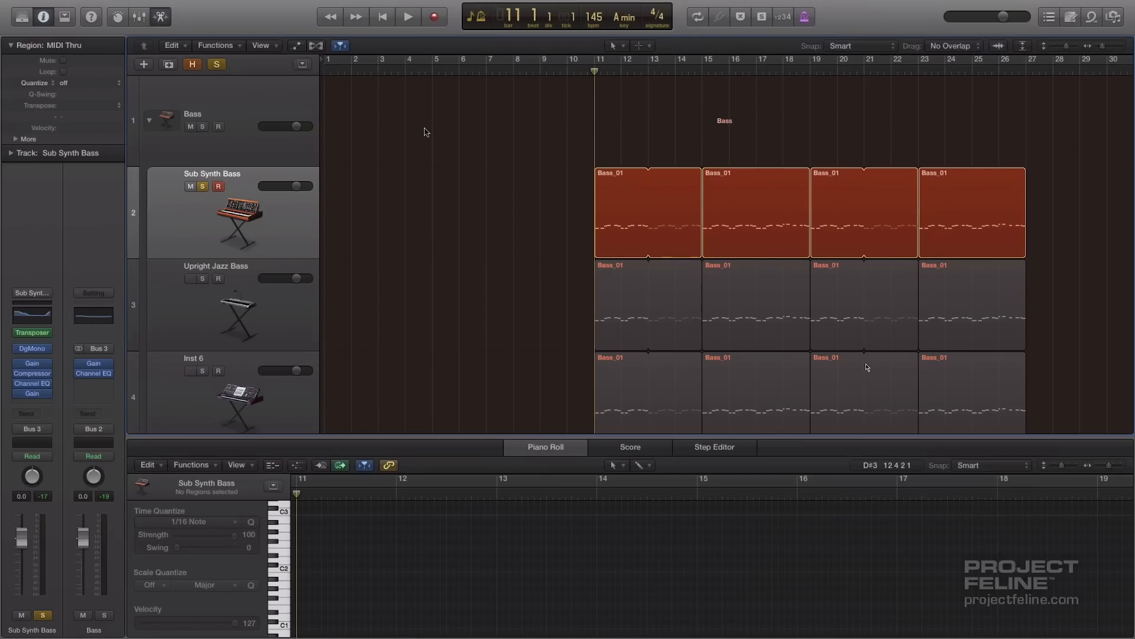
Show all tracks of the arrangement and play the full song from bar 1 with no track soloed
left_click_drag(1081, 201, 525, 201)
left_click(495, 157)
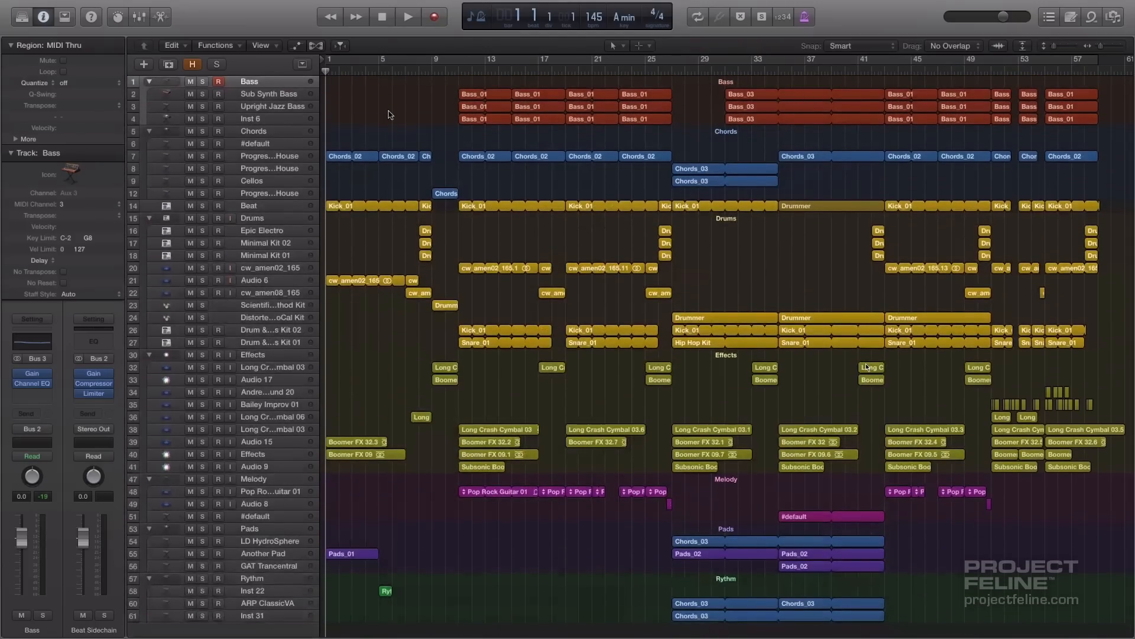
key("space")
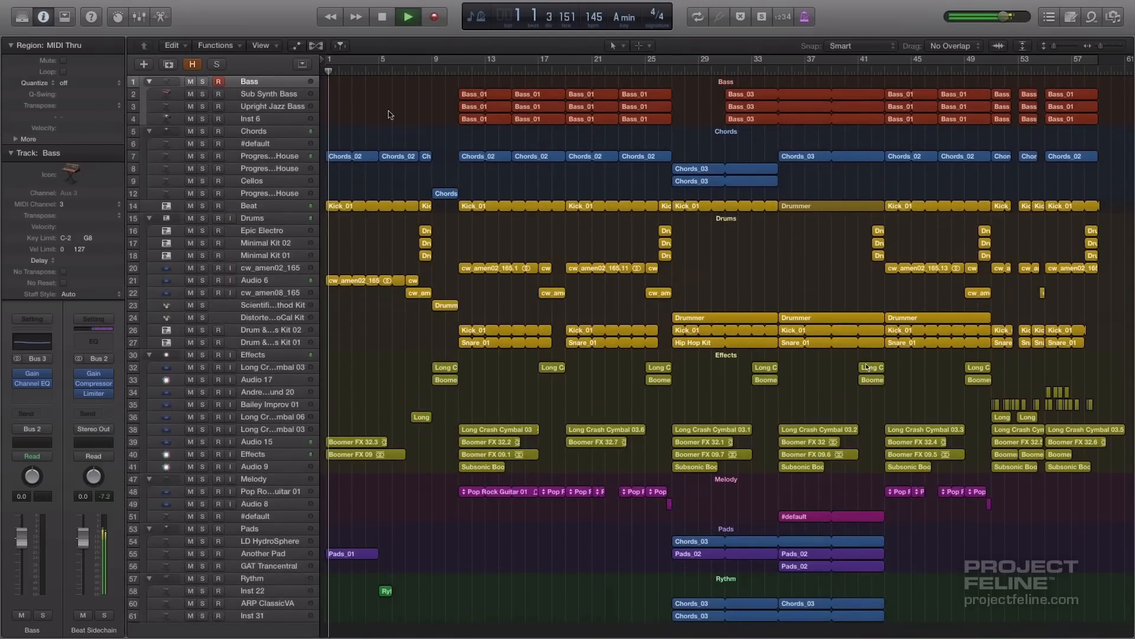